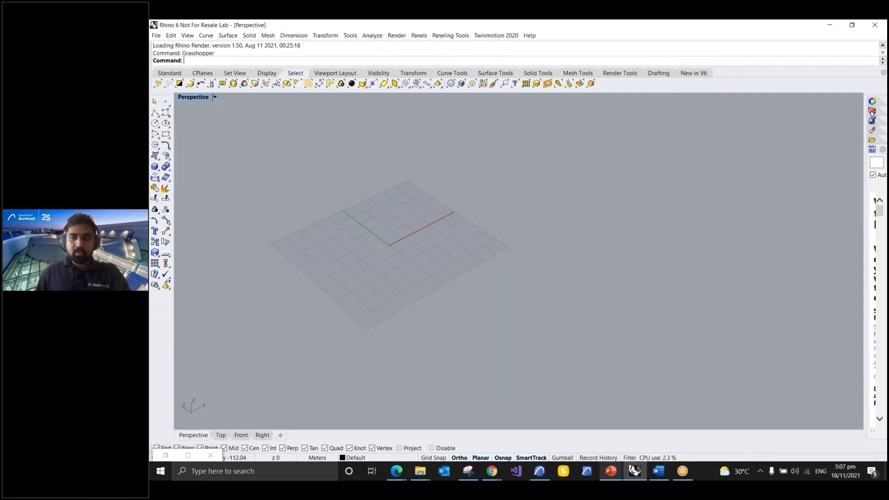
- Show the four-viewport layout and return to the maximized Perspective viewport, zoomed in on the origin
scroll(298, 208, up, 5)
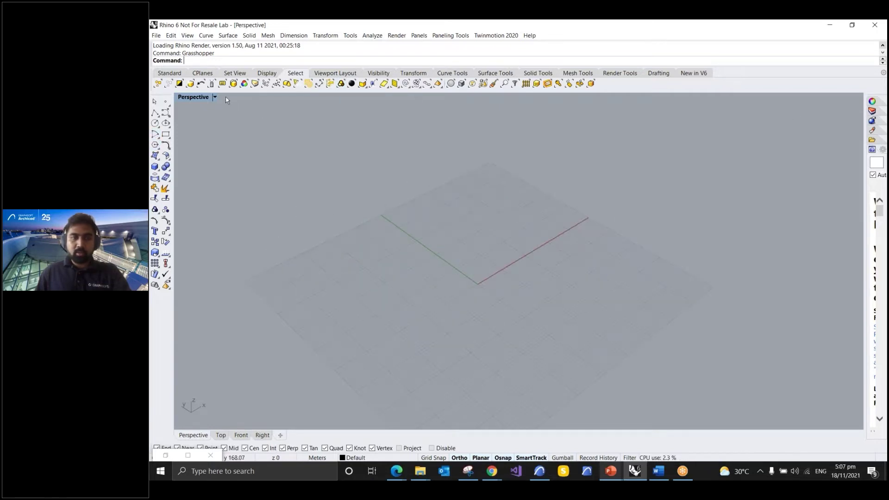
double_click(196, 98)
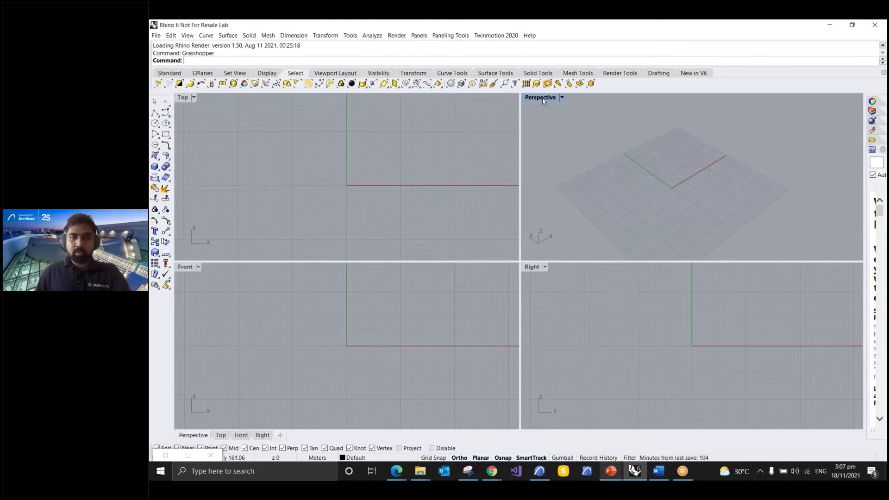
double_click(542, 98)
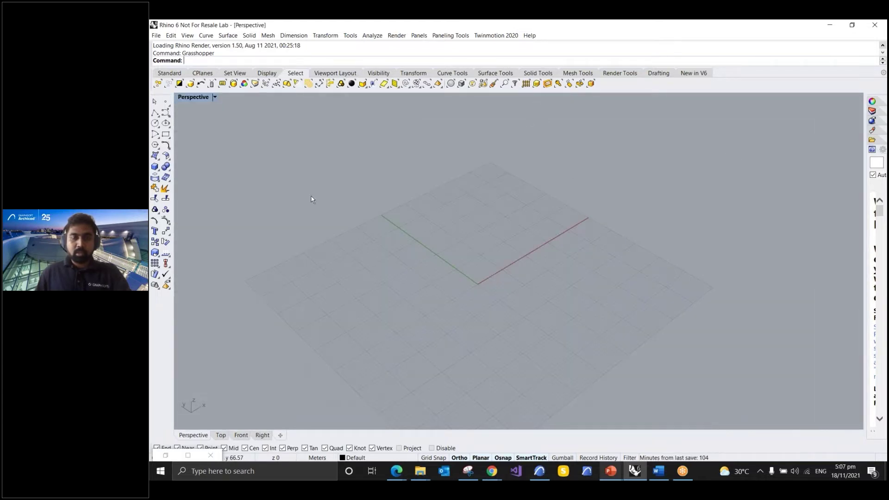
scroll(453, 305, up, 6)
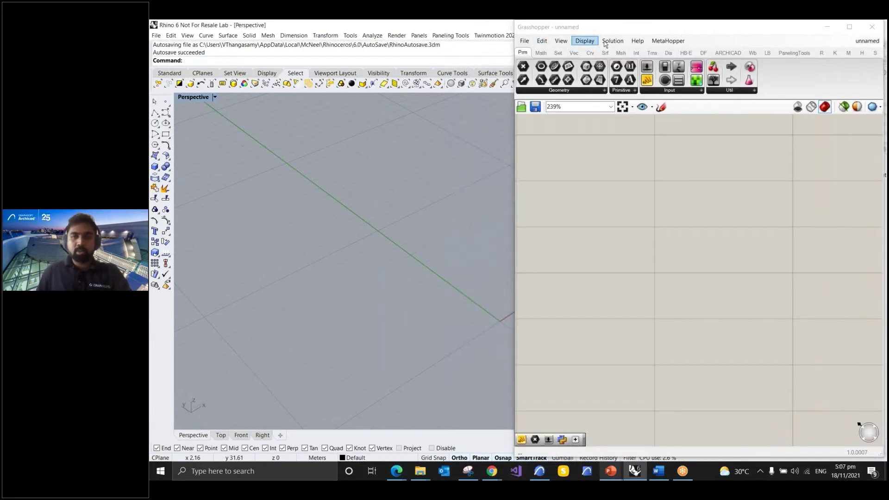
- Move and maximize the Grasshopper window, collapse it to its title bar, and restore it to full size
drag(688, 30, 658, 50)
double_click(658, 49)
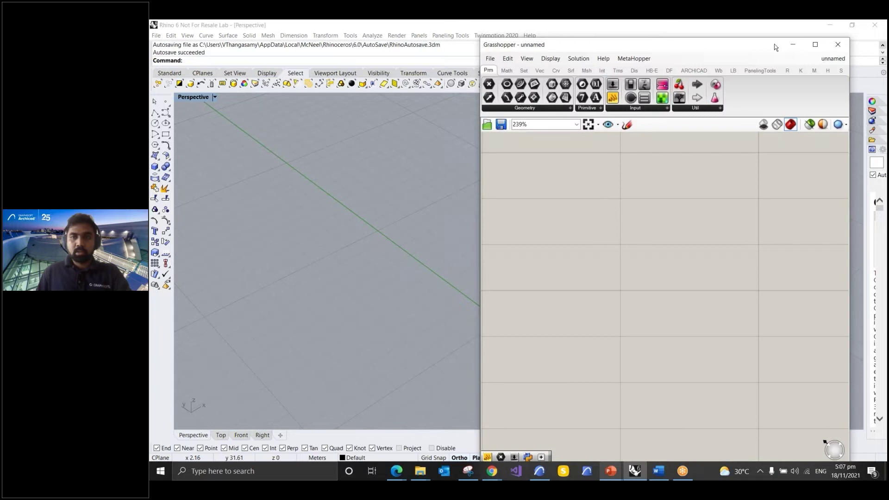
double_click(658, 50)
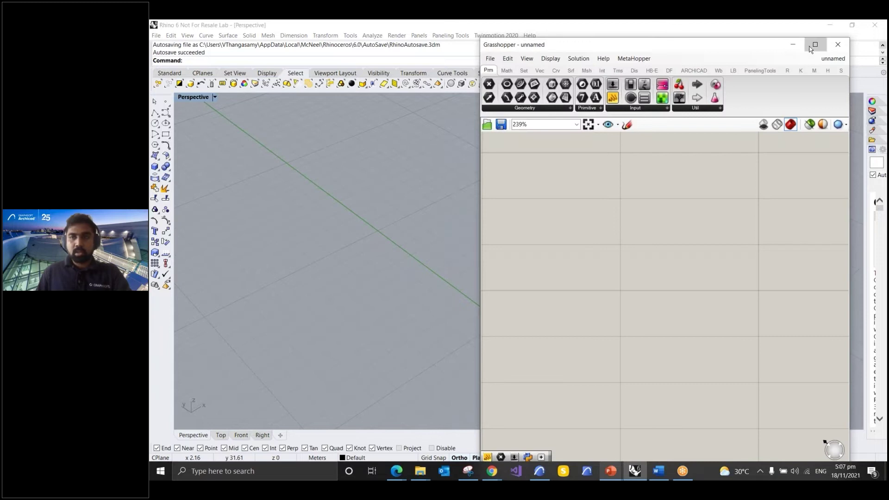
click(811, 46)
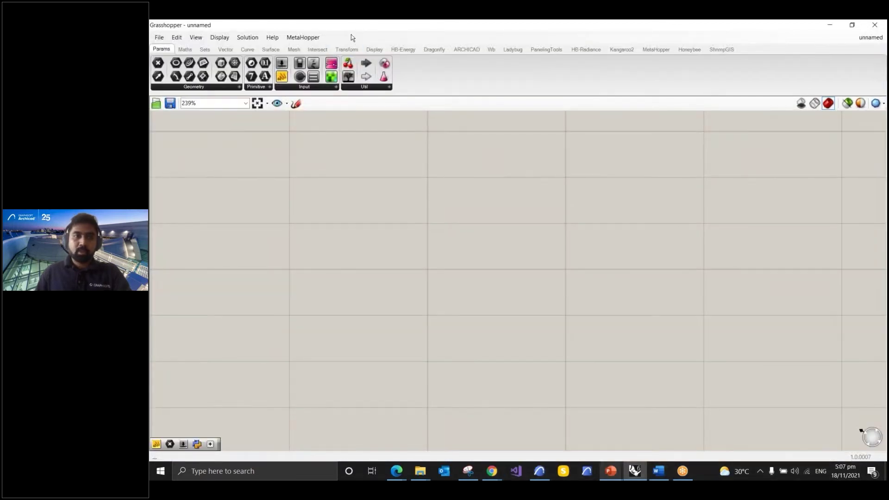
drag(351, 29, 353, 40)
double_click(491, 34)
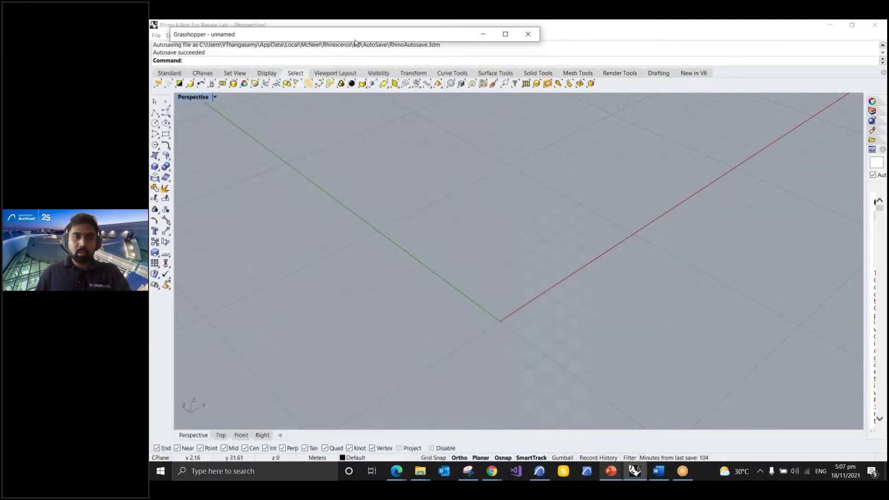
click(506, 34)
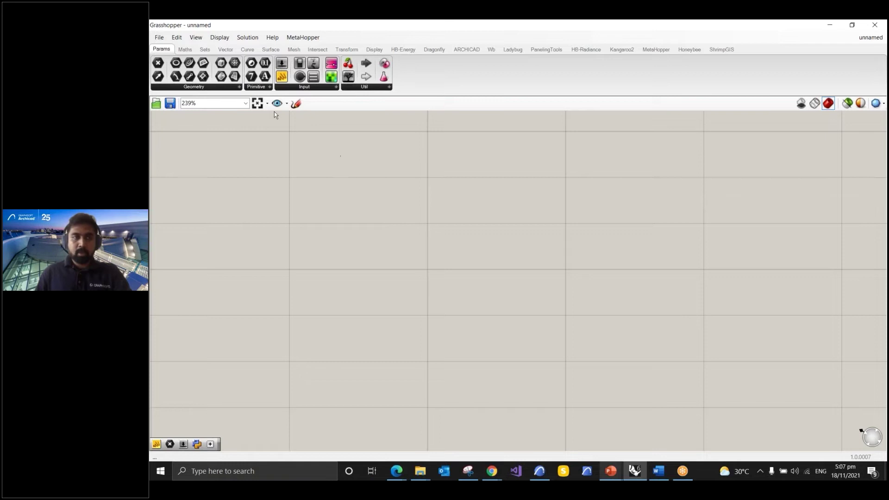
- Turn on Draw Icons and place a Point parameter and a Boolean parameter on the Grasshopper canvas
click(221, 38)
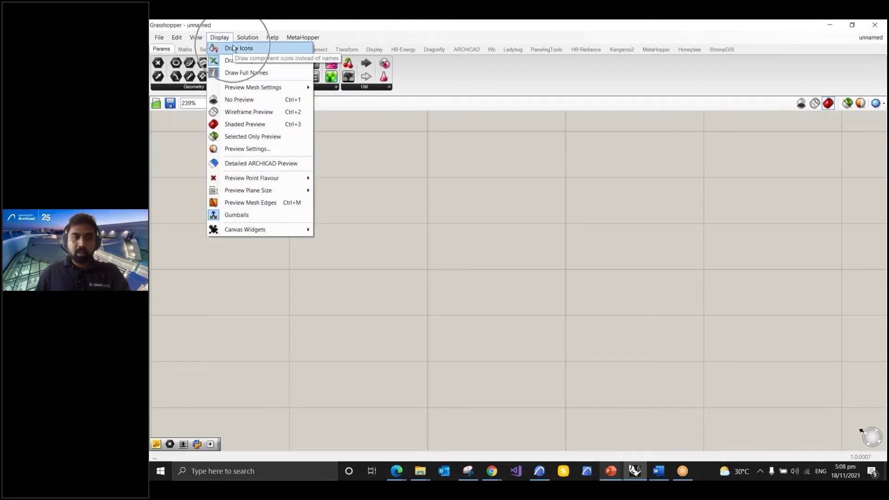
click(235, 49)
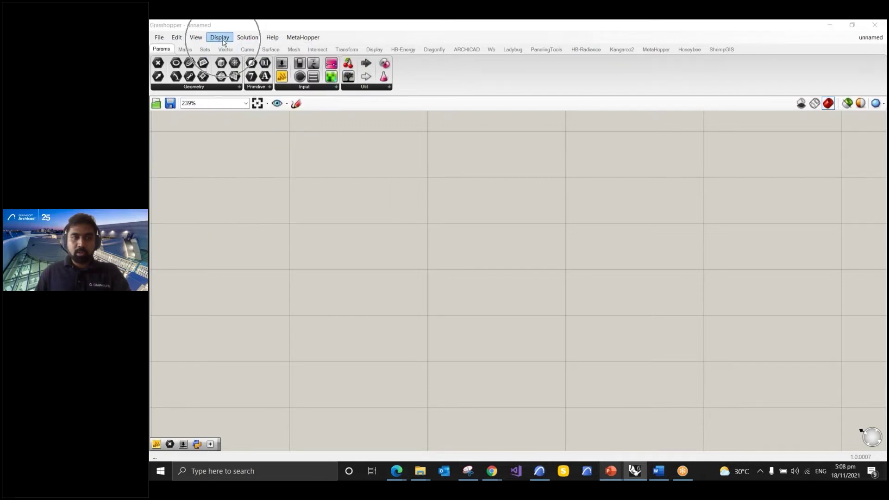
drag(163, 65, 219, 106)
drag(282, 223, 282, 222)
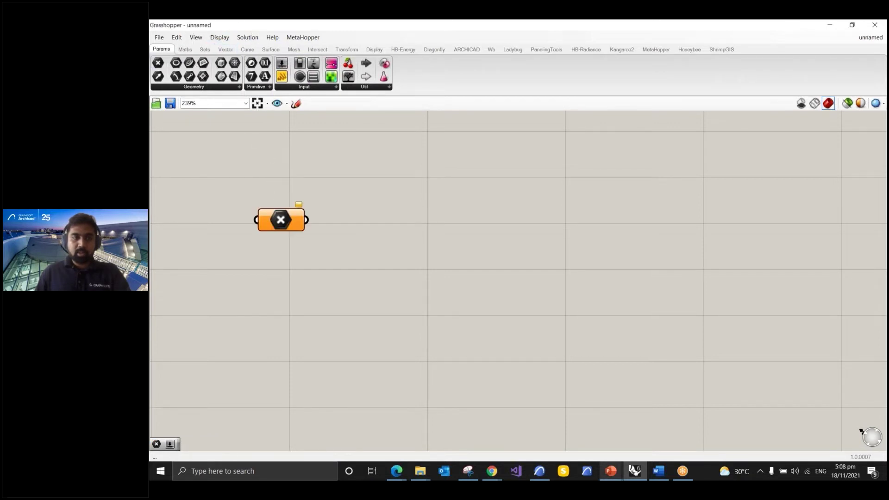
drag(252, 65, 372, 156)
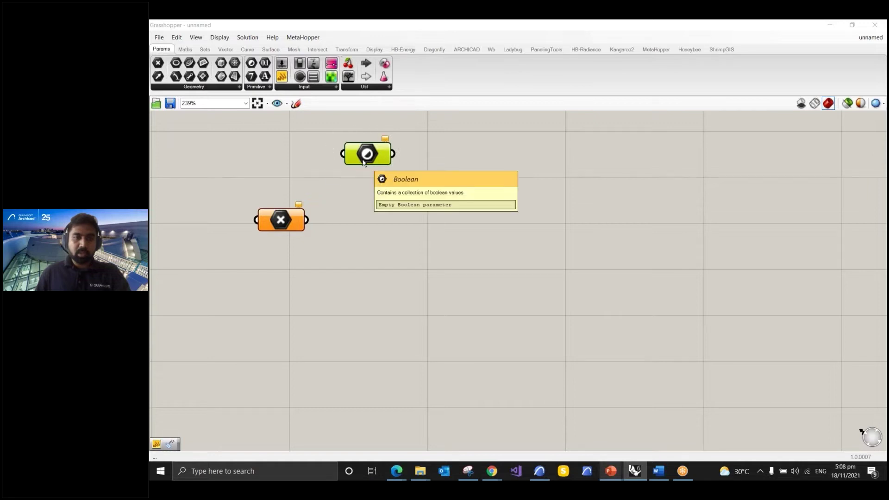
- Turn off Draw Icons so components are labelled by name, and box-select both parameters before clearing the selection
click(220, 37)
click(232, 48)
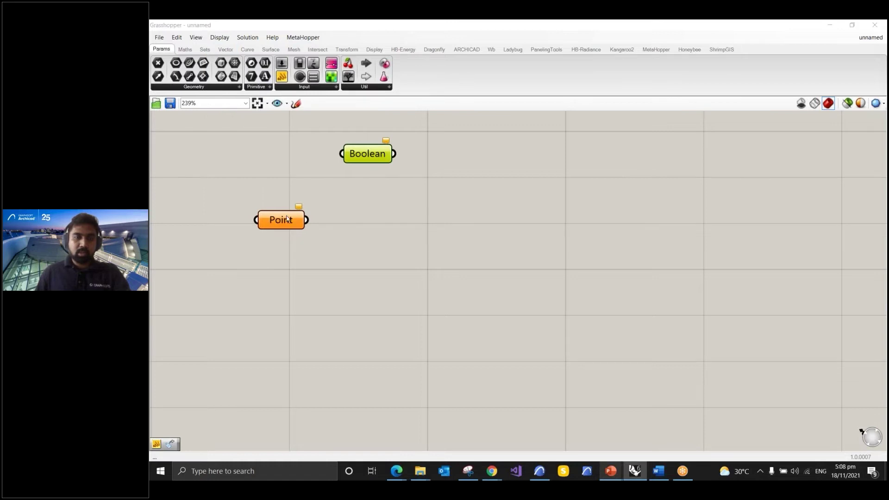
drag(206, 133, 393, 230)
middle_click(424, 249)
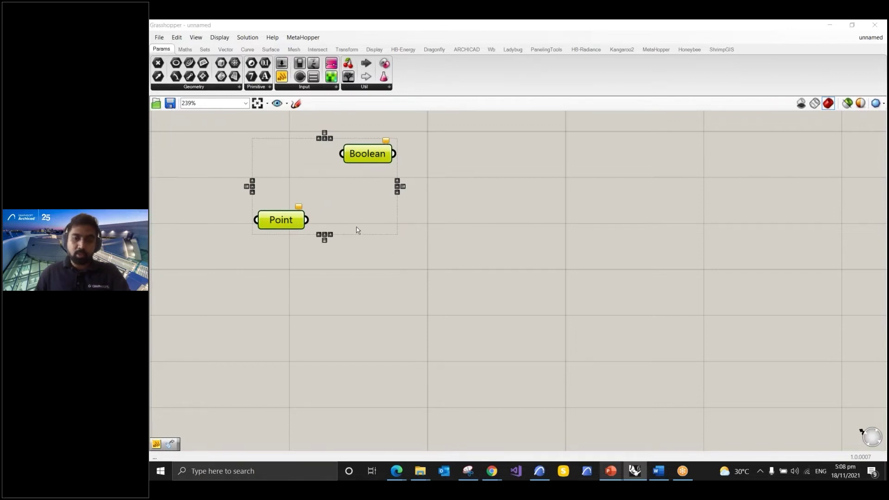
click(299, 261)
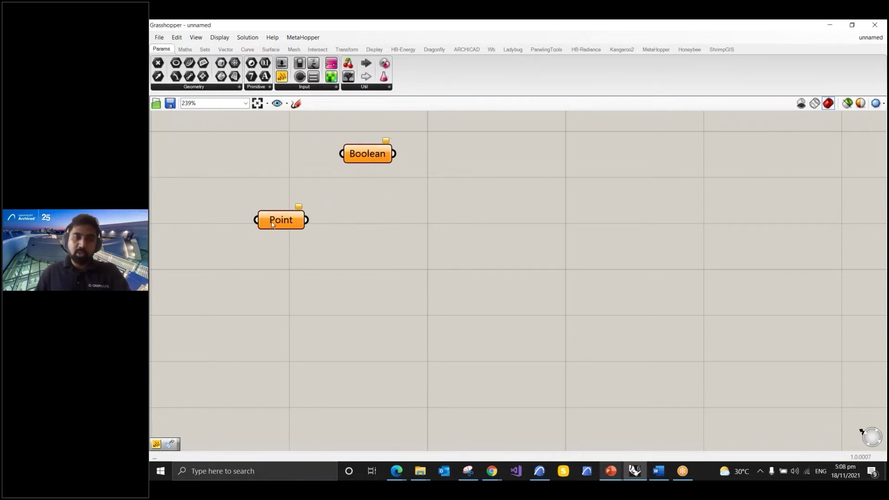
- Add a second Point parameter through the canvas component search and place it level with the first one
double_click(516, 253)
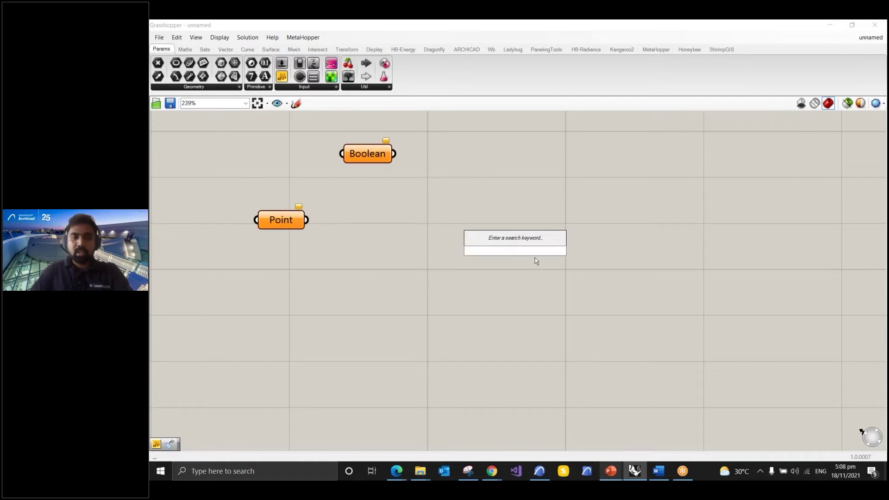
text(Point)
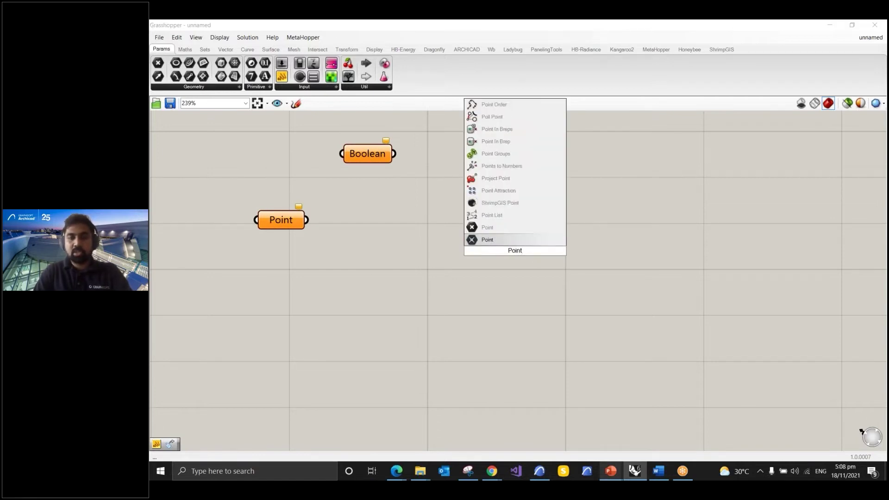
click(497, 238)
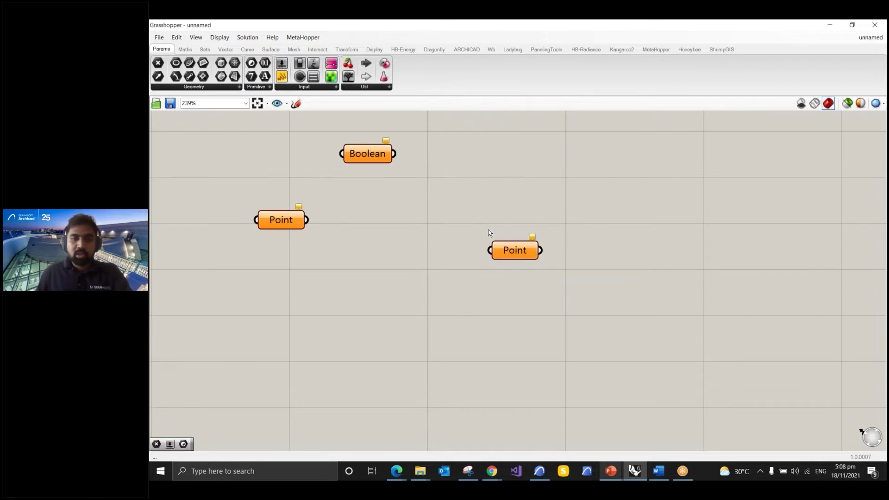
drag(509, 255, 496, 225)
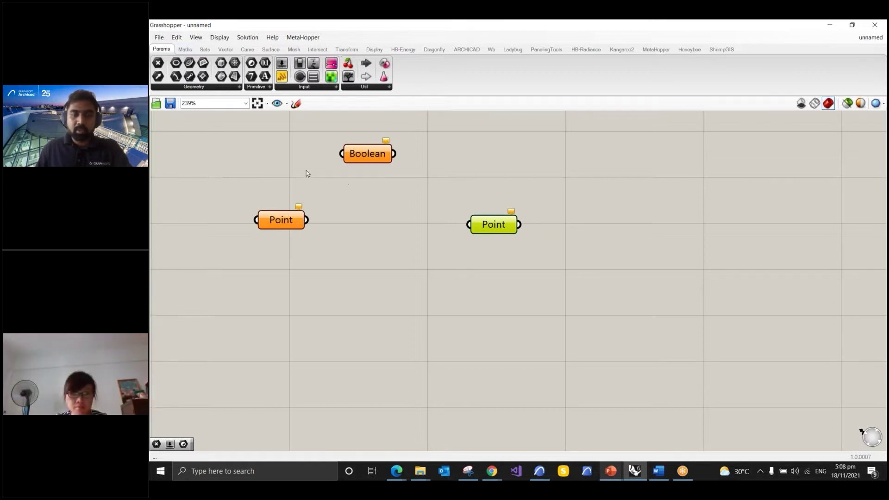
- Box-select the Boolean parameter and both Point parameters together on the canvas
drag(241, 130, 599, 278)
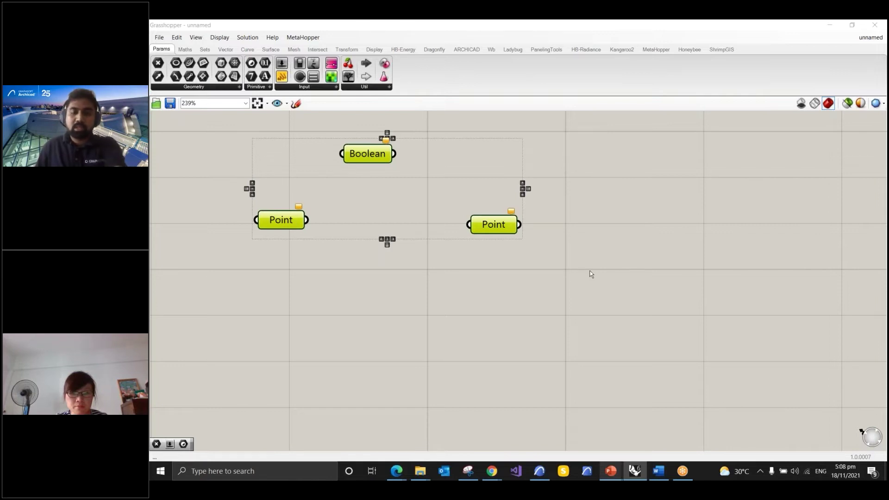
click(526, 275)
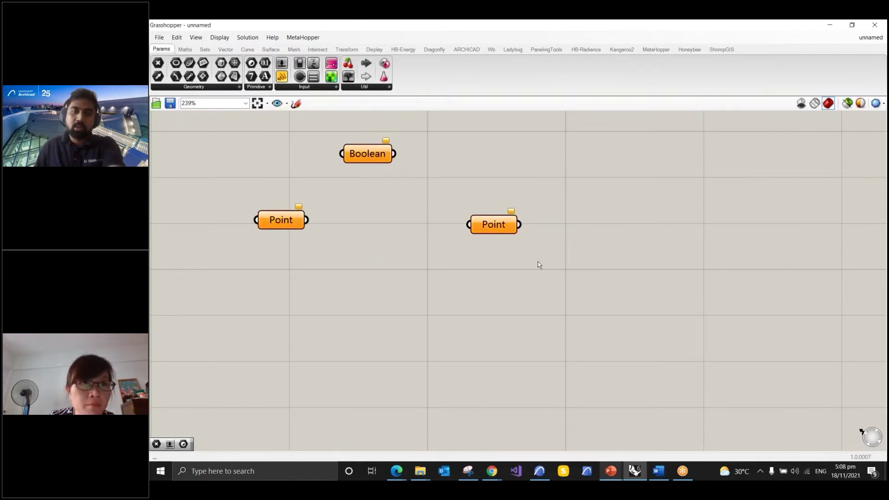
drag(234, 134, 558, 292)
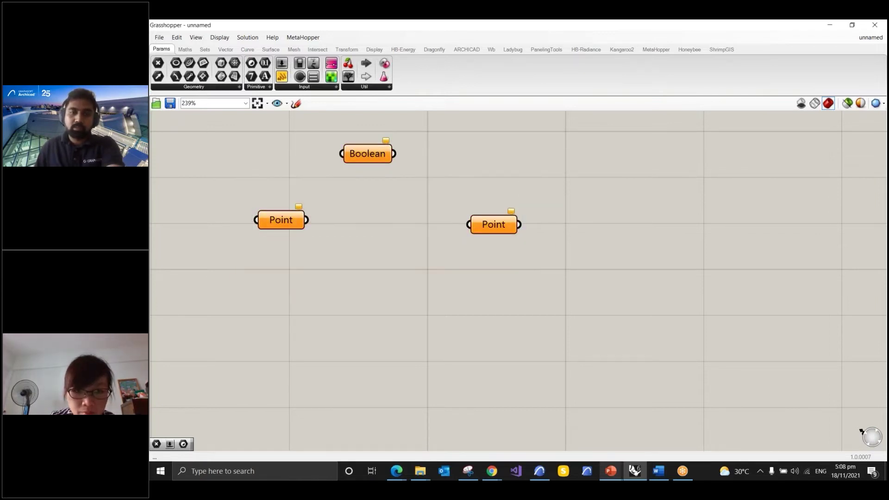
right_click(496, 221)
click(509, 205)
scroll(555, 244, down, 2)
drag(296, 139, 582, 287)
click(599, 138)
drag(616, 135, 332, 313)
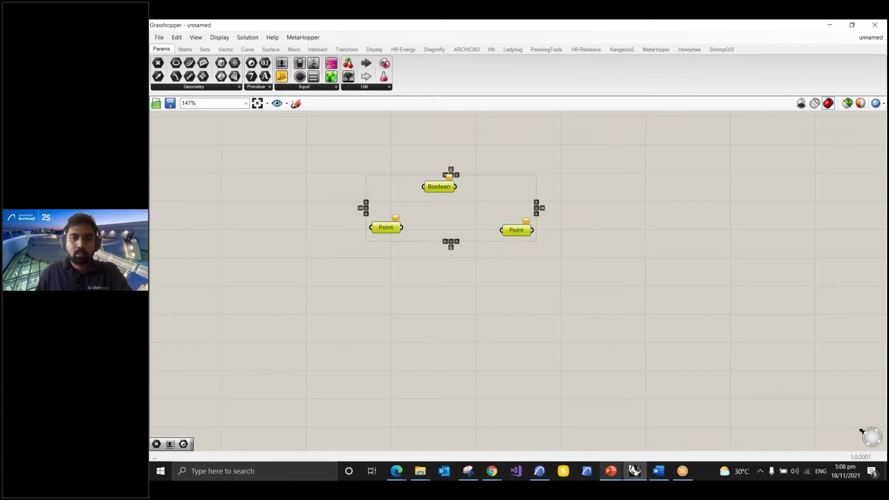
click(388, 229)
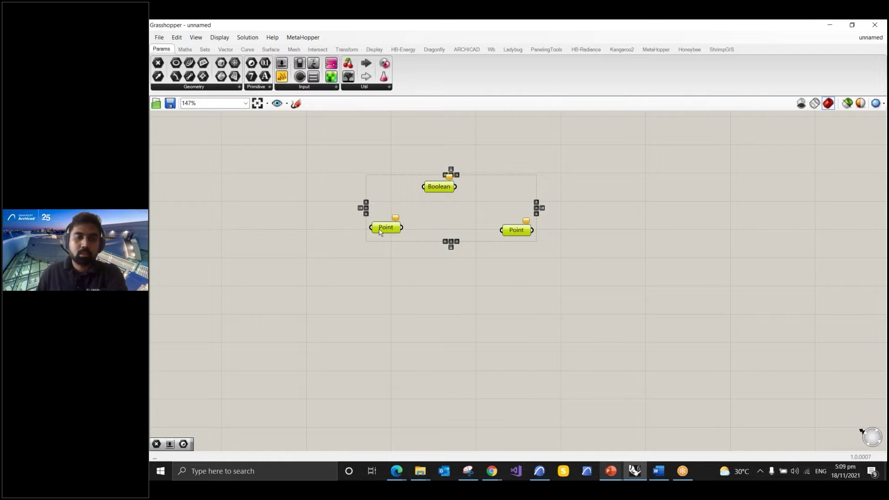
right_click(380, 229)
click(359, 233)
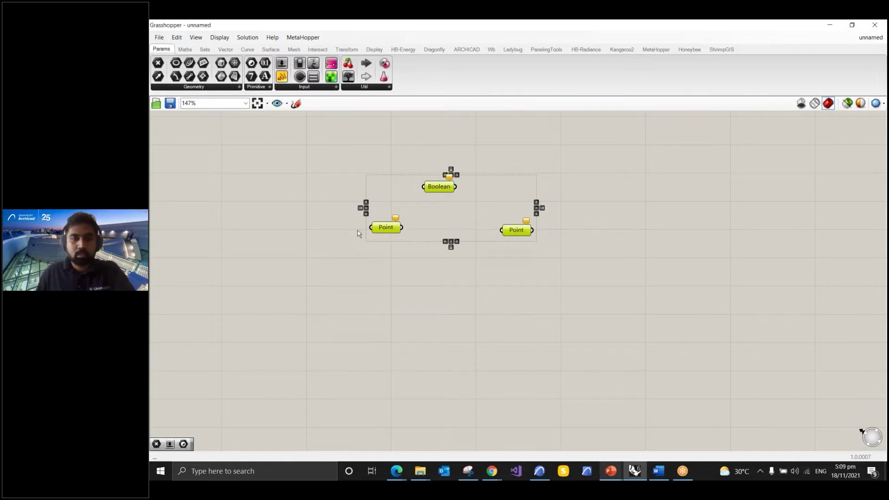
- Collapse and close the Grasshopper window, reopen it from Rhino with the Grasshopper command, and restore it to full size
double_click(302, 27)
drag(311, 46, 323, 55)
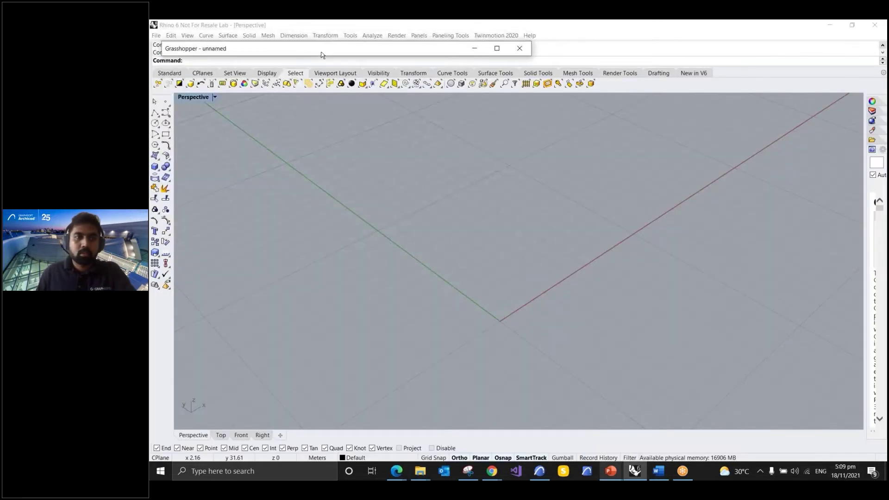
click(520, 48)
text(Grasshopper)
key(Return)
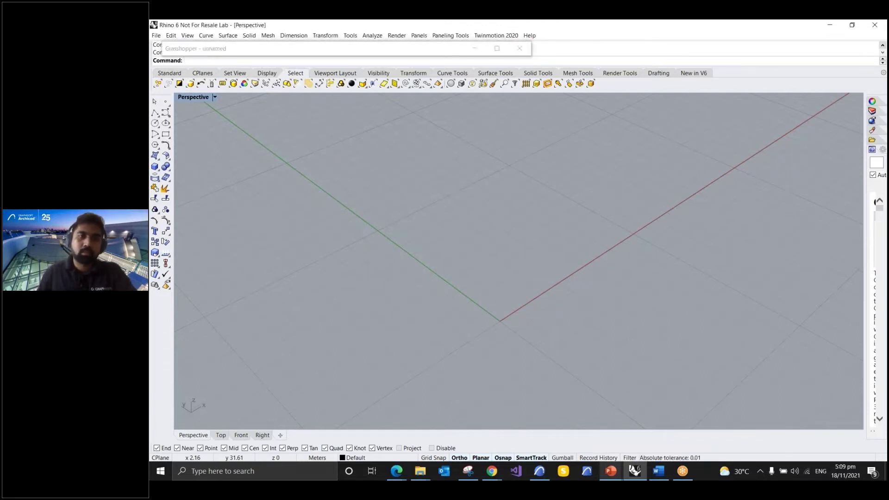
click(495, 48)
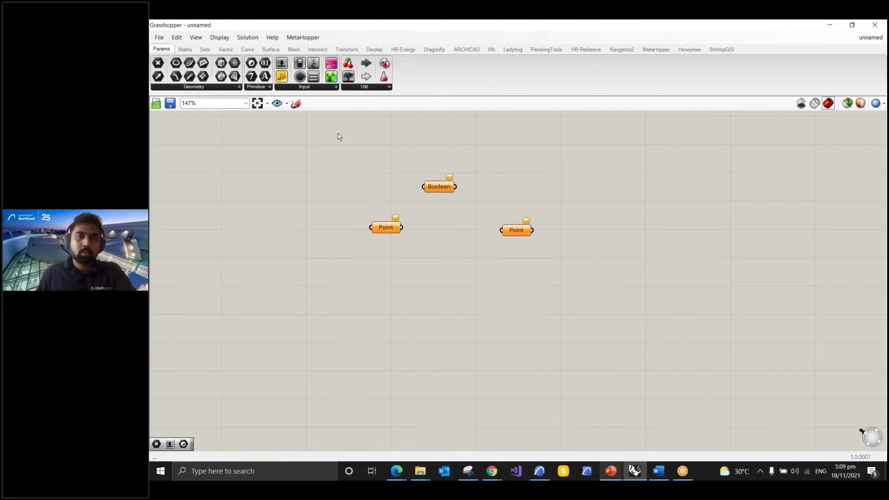
- Box-select all three parameters, clear the selection, and select only the Boolean and the first Point parameter
scroll(337, 170, up, 2)
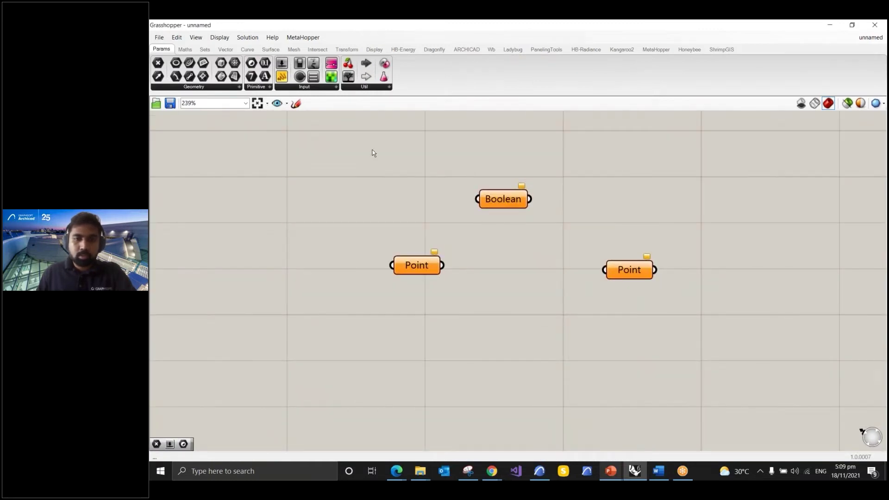
drag(373, 149, 689, 353)
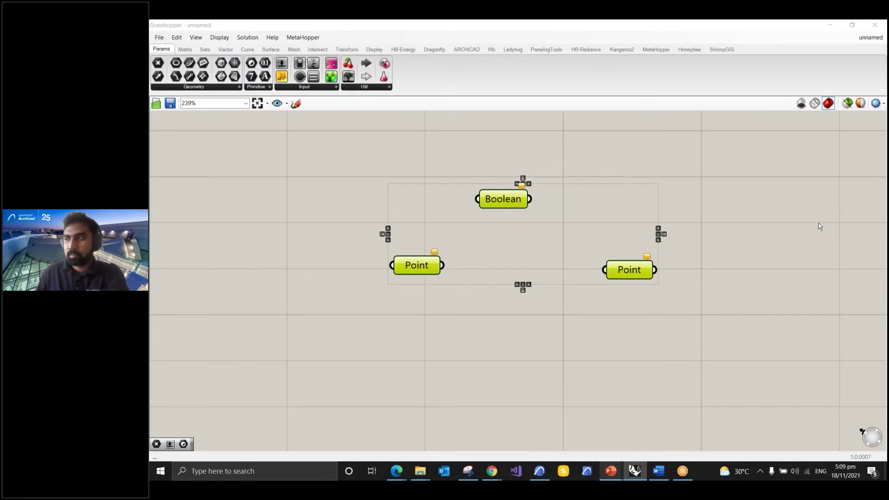
click(510, 204)
click(370, 329)
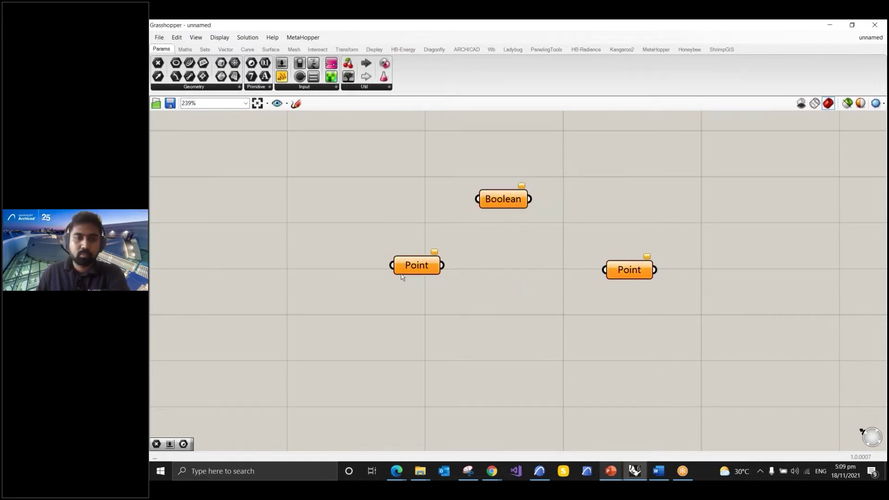
drag(328, 138, 547, 283)
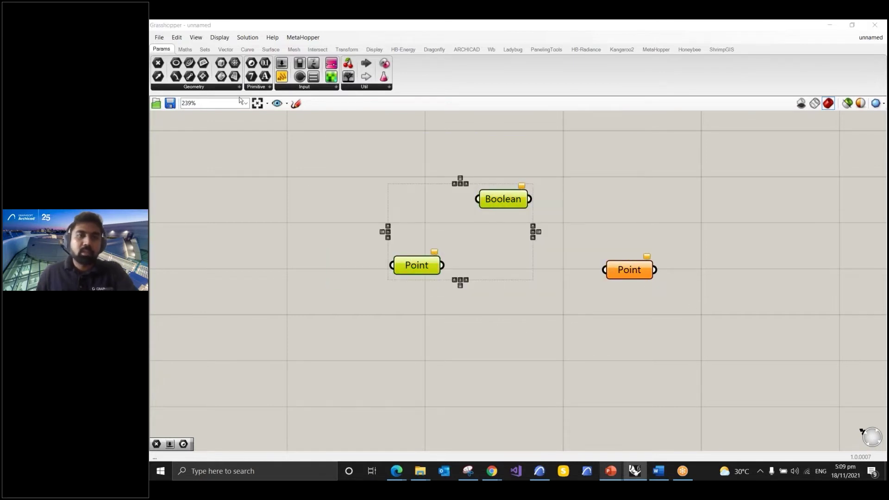
- View the Maths component category and return to the Params category
click(185, 51)
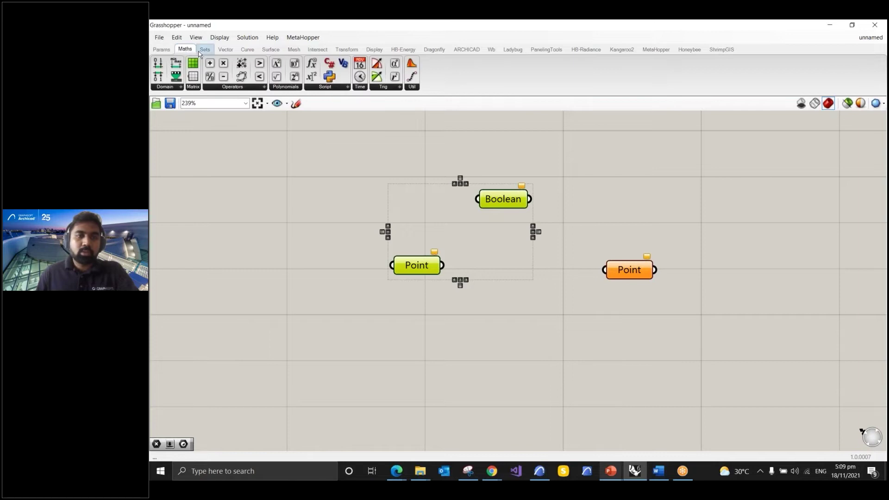
click(168, 50)
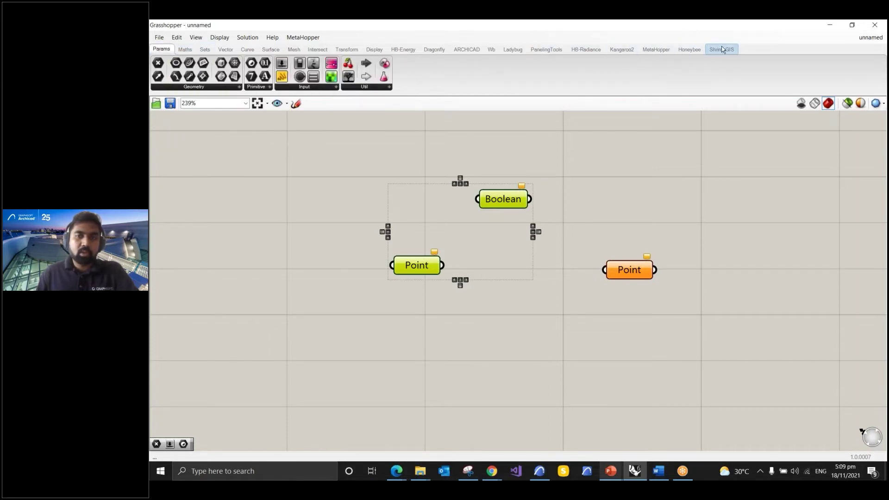
- View the Maths, Sets, Vector, Curve, Surface and Mesh component categories one after another
click(186, 50)
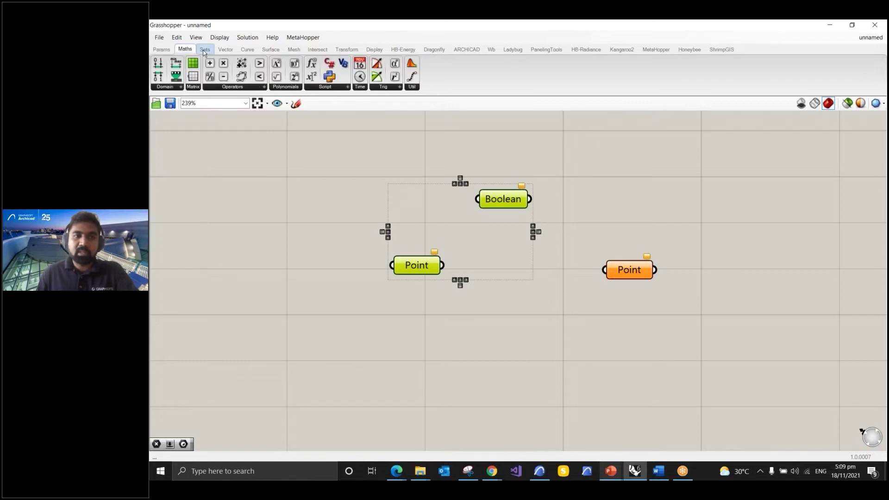
click(203, 50)
click(227, 50)
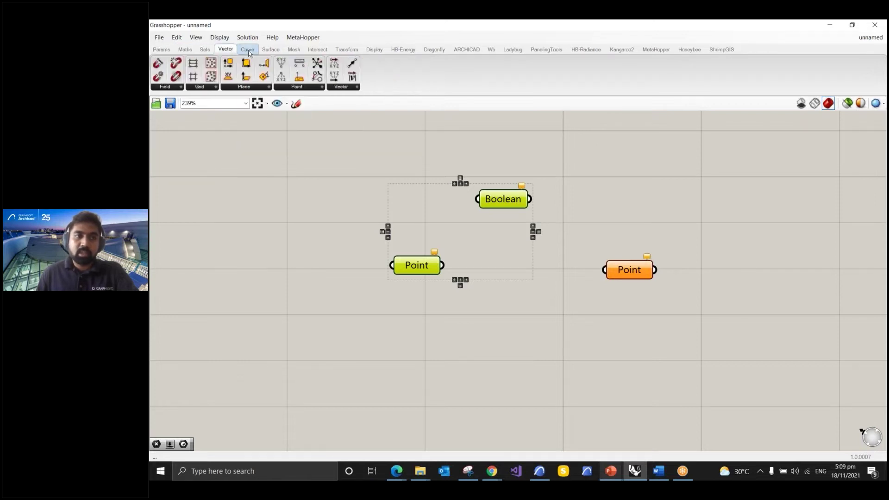
click(248, 50)
click(277, 51)
click(294, 50)
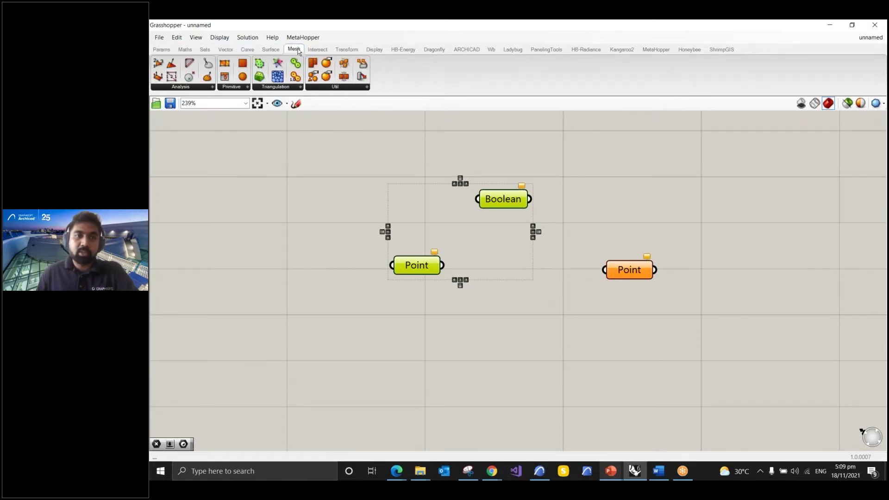
- Examine the ARCHICAD component category, including its full Settings, Parameters, Input and Extract Settings component lists
mouse_move(464, 52)
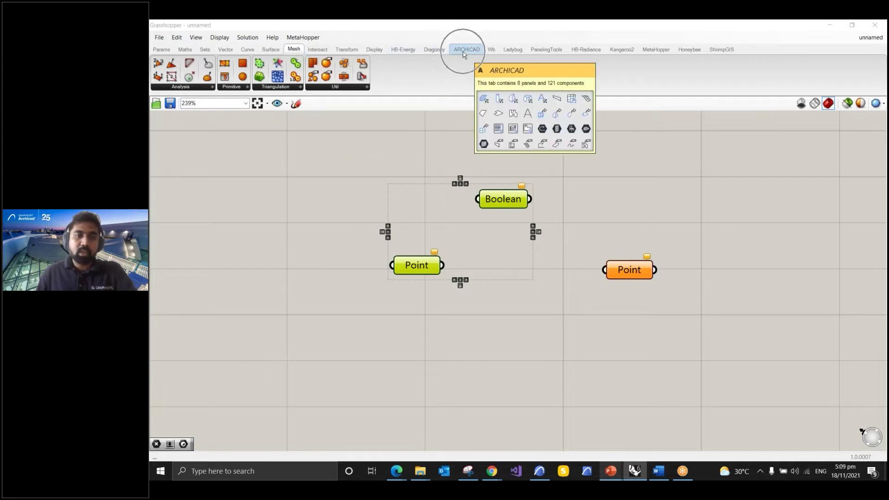
click(463, 52)
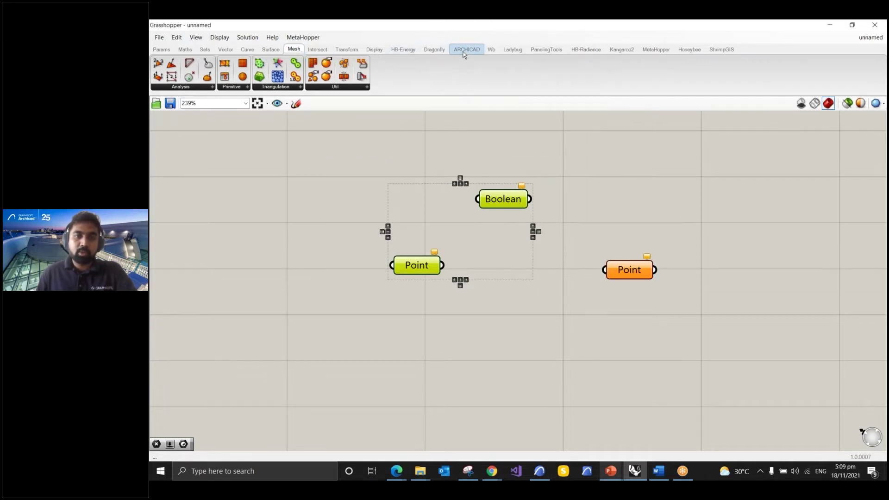
click(464, 52)
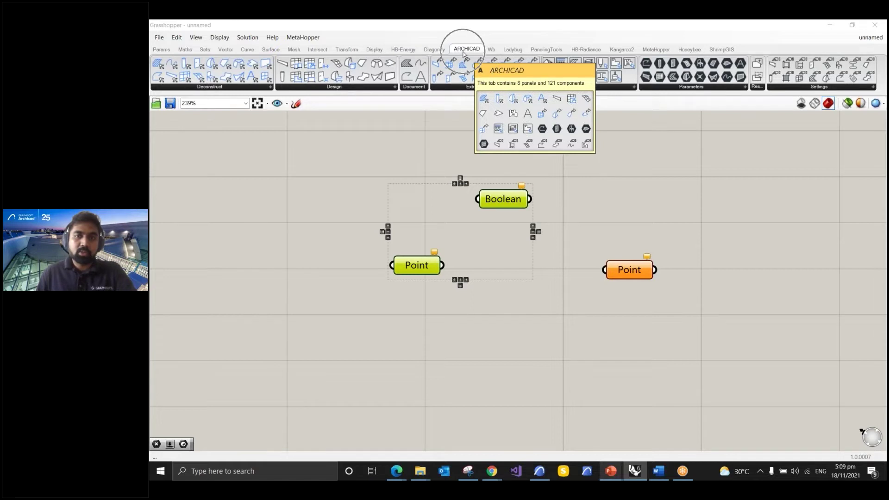
click(844, 88)
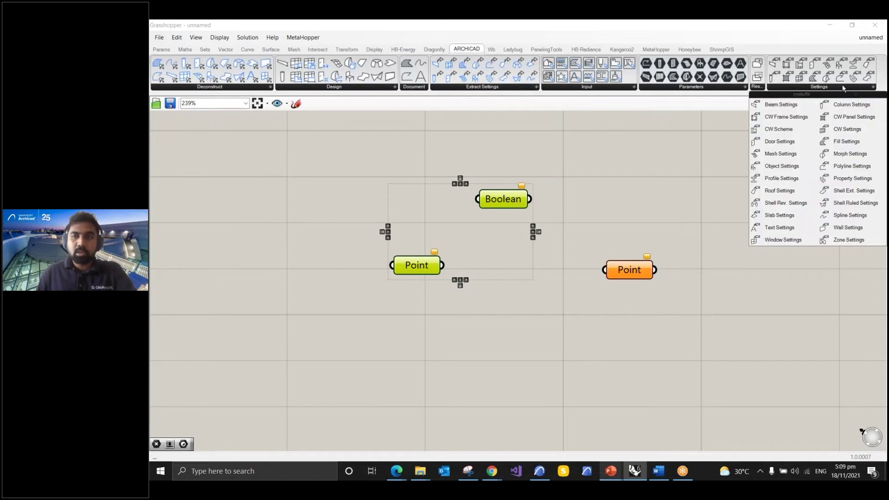
click(844, 88)
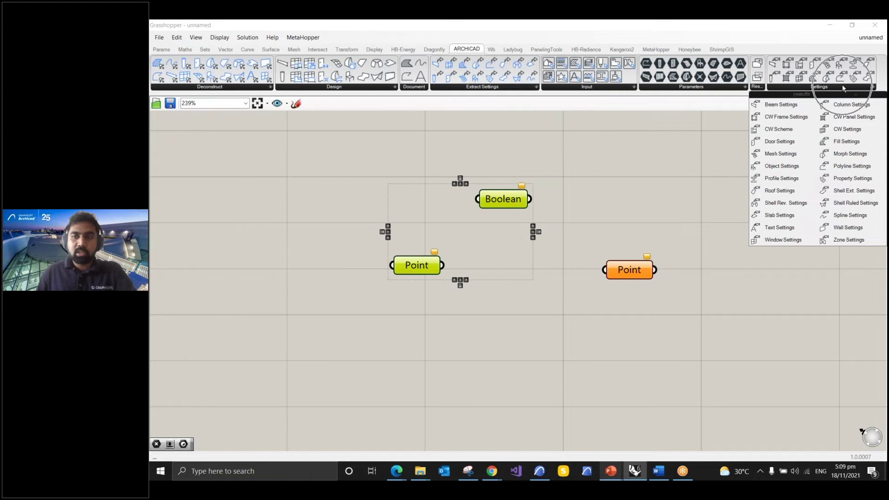
click(720, 89)
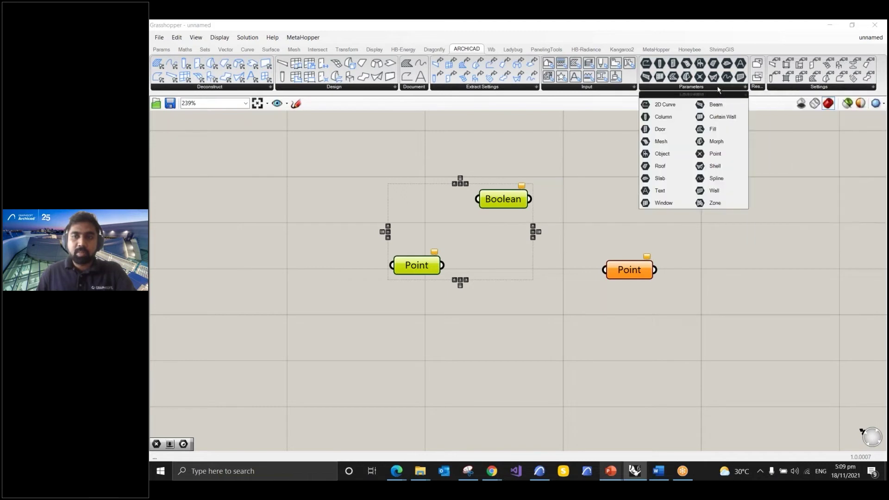
click(676, 116)
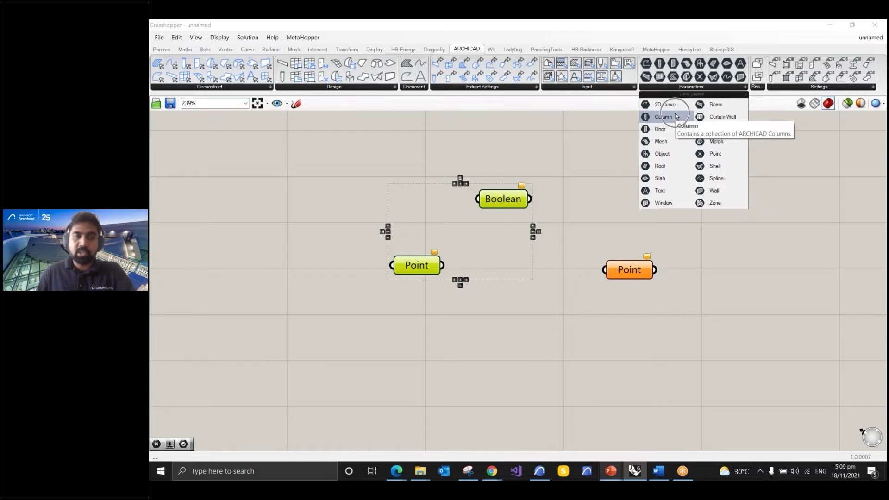
click(602, 88)
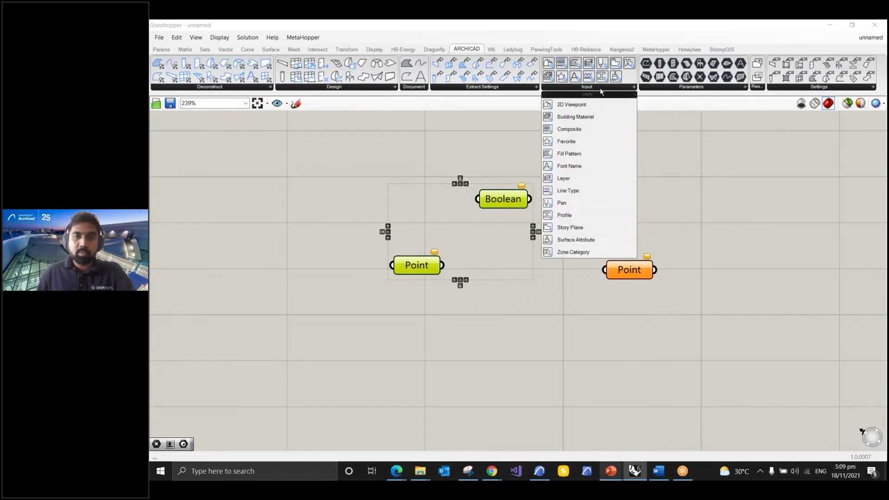
click(485, 88)
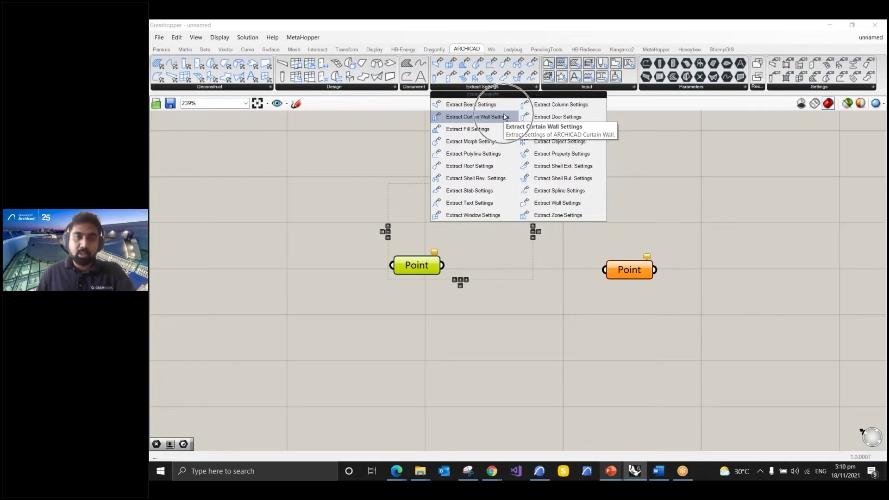
- Place an ARCHICAD Beam design component on the canvas beside the parameters and shift it further right for more space
click(351, 87)
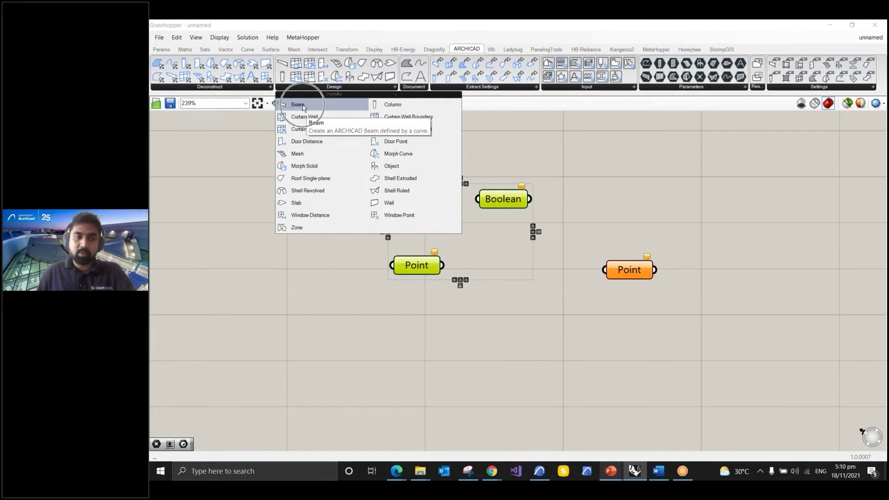
click(303, 107)
click(751, 217)
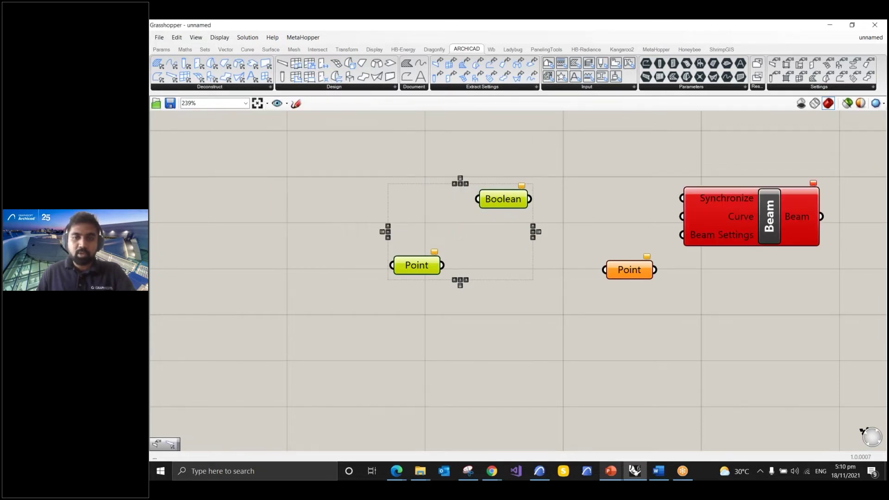
scroll(378, 181, down, 3)
scroll(649, 198, up, 6)
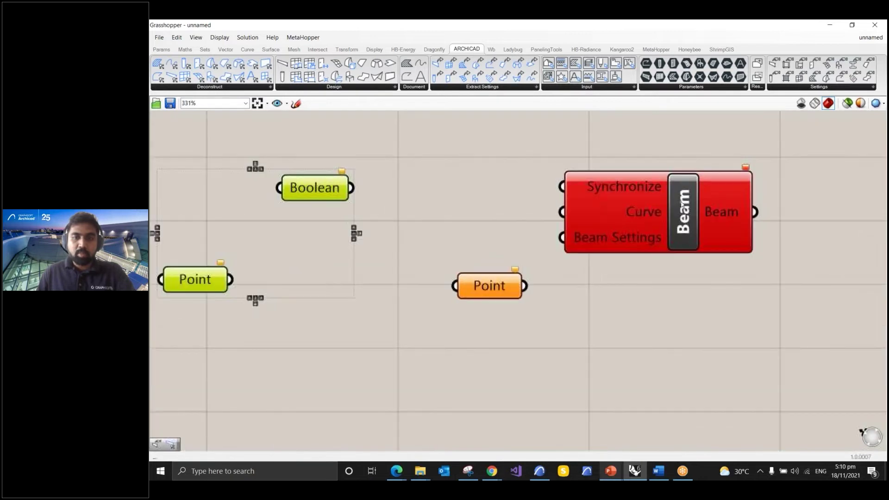
click(702, 210)
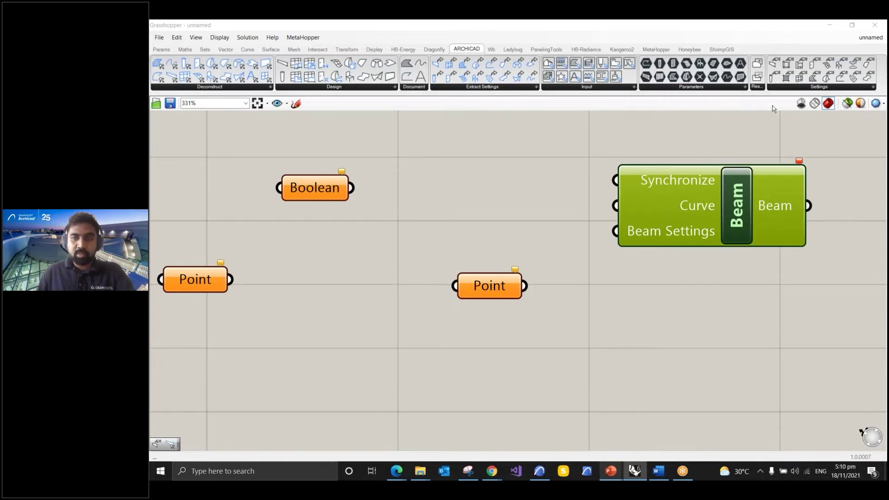
- Add a Beam Settings Rectangular component and connect its Beam Settings output to the Beam component's Beam Settings input
click(818, 88)
drag(793, 110, 402, 280)
drag(527, 290, 619, 231)
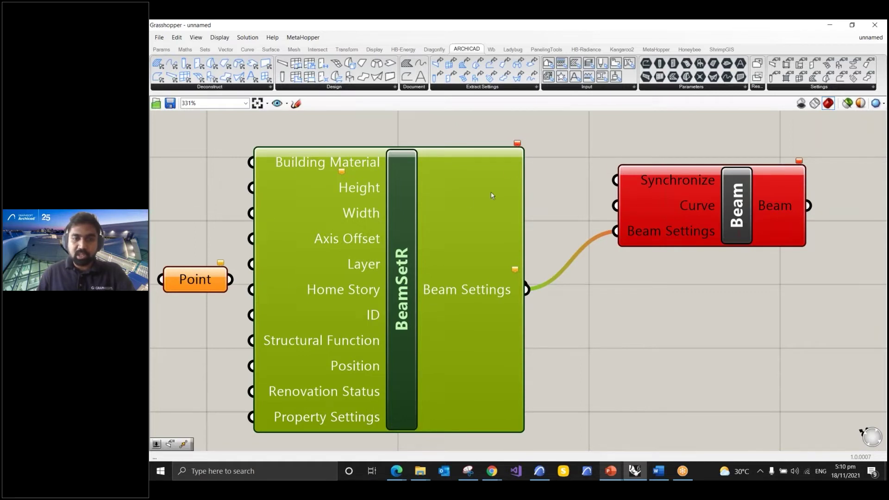
scroll(453, 201, down, 2)
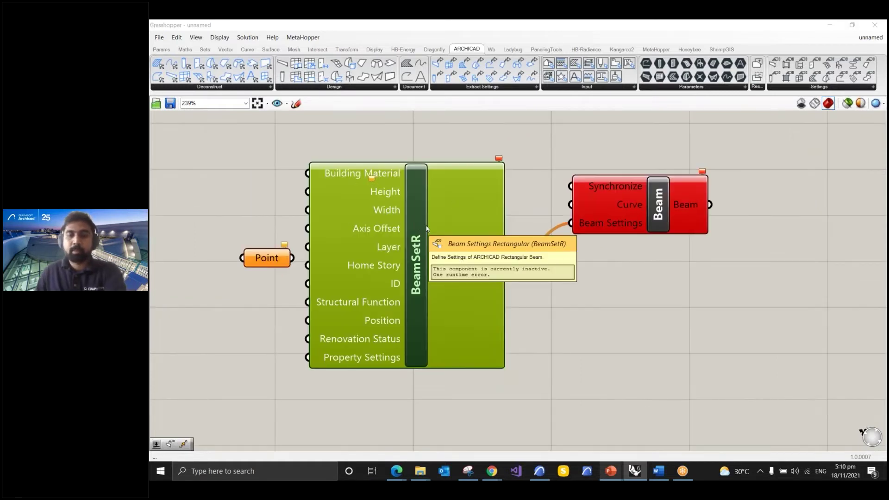
key(z)
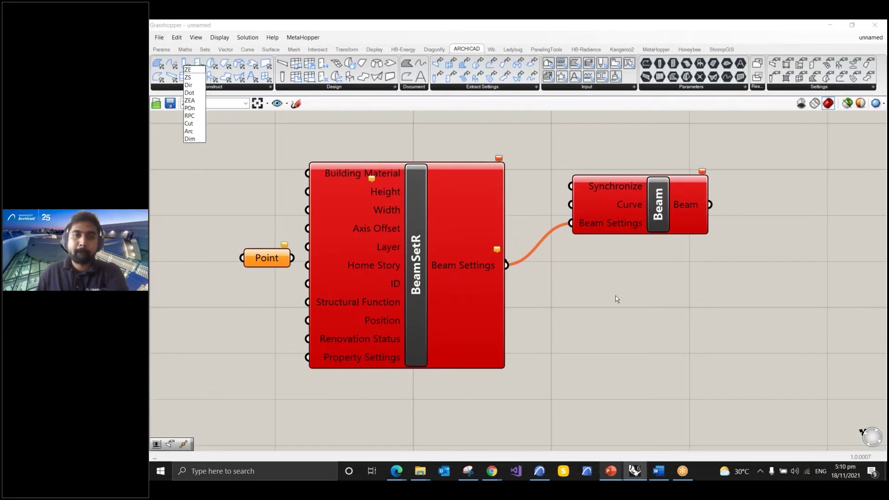
key(Escape)
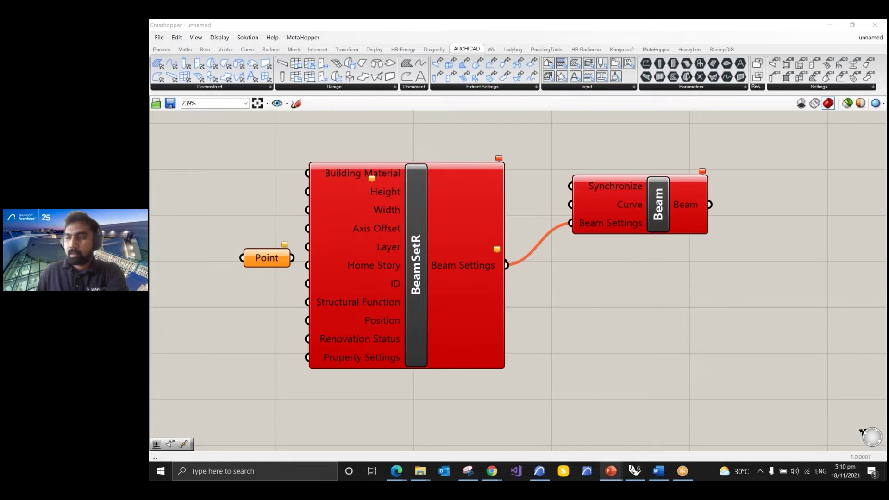
click(541, 222)
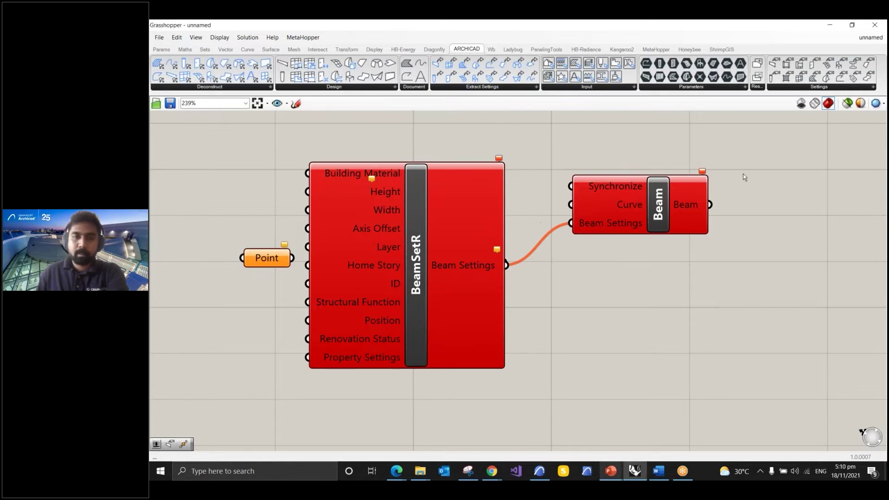
click(680, 191)
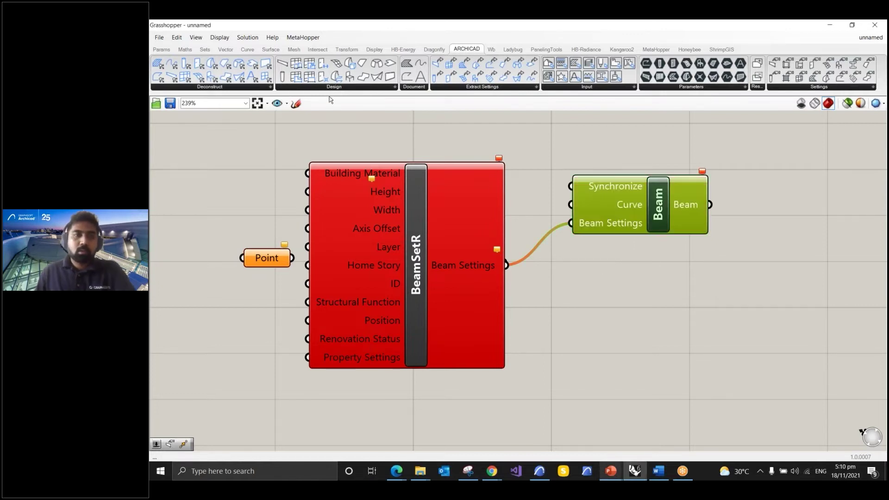
- View the Dragonfly, Display and Intersect component categories and return to the Params category
click(434, 50)
click(374, 49)
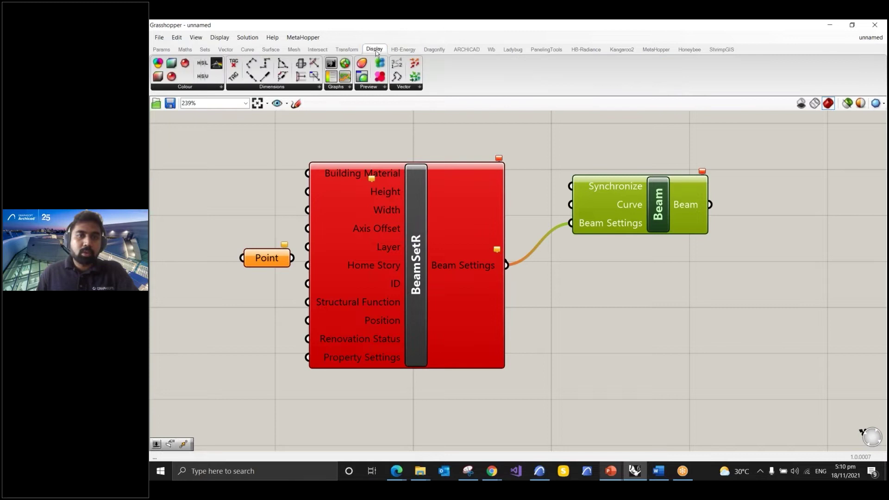
click(318, 50)
mouse_move(291, 52)
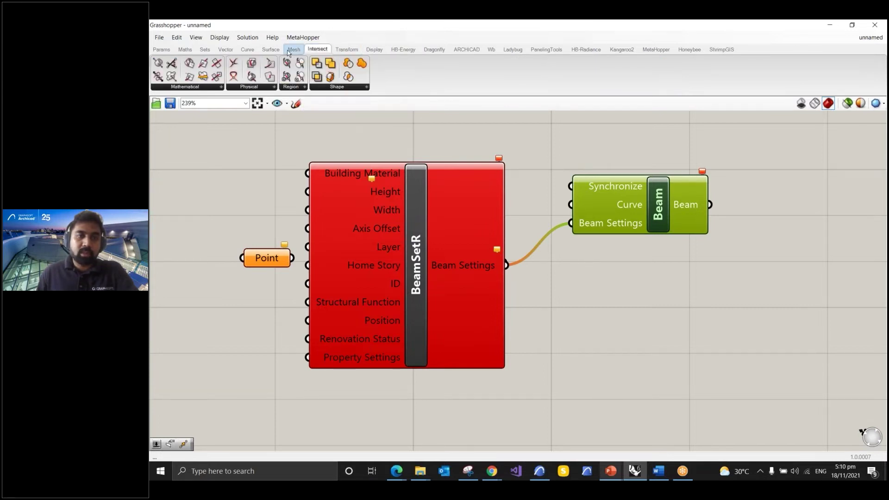
click(163, 50)
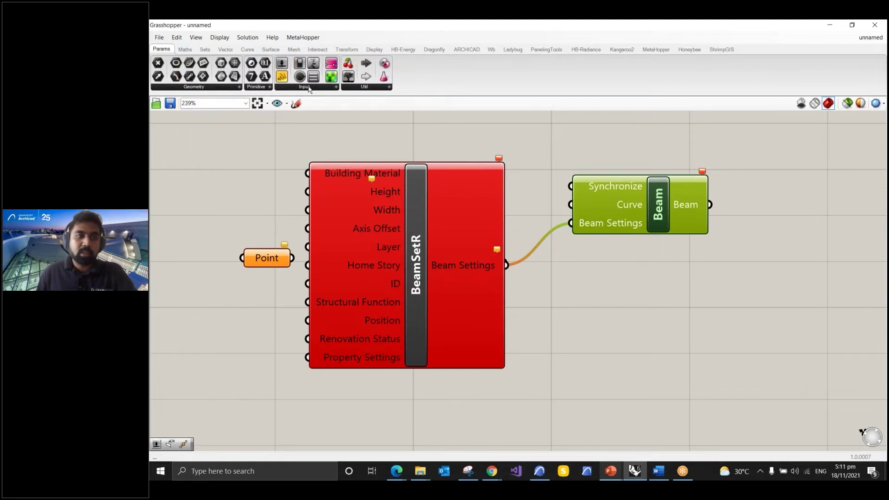
- Place a Number Slider from the Params input components on the empty canvas below the Beam component
click(308, 88)
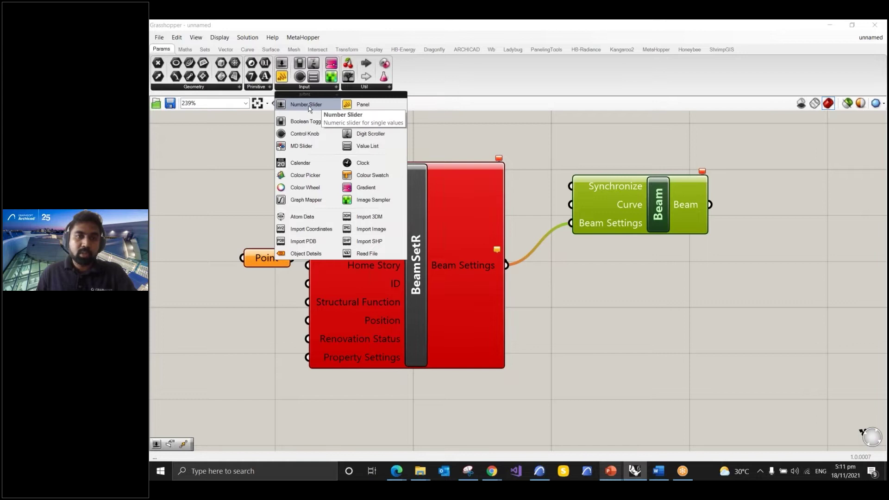
click(309, 106)
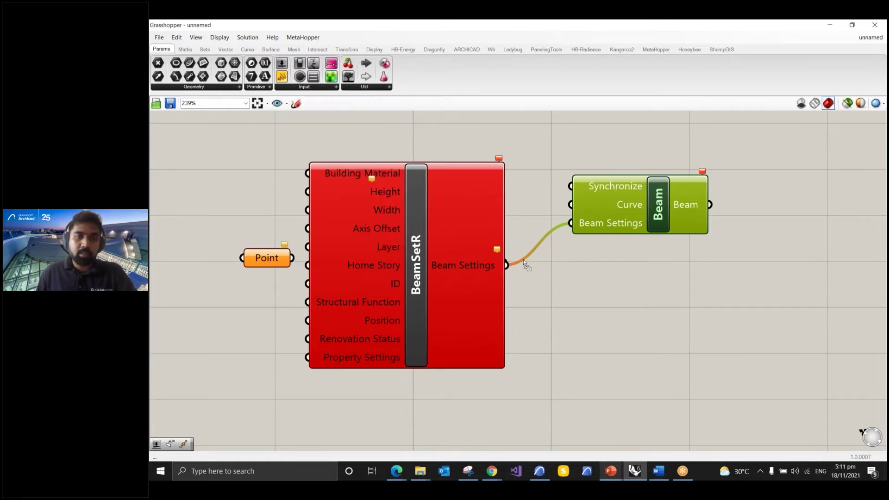
click(596, 314)
scroll(538, 324, up, 1)
drag(538, 320, 579, 338)
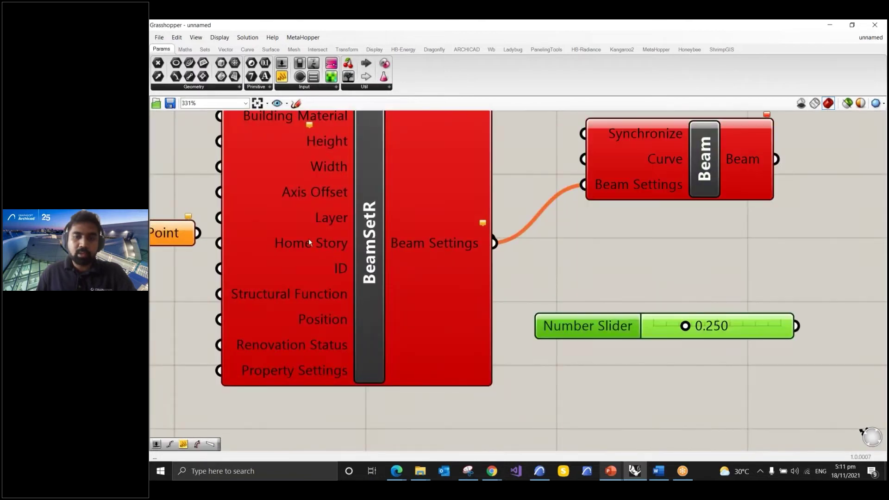
- Open the Number Slider's properties and rename it Beam Length
scroll(308, 238, down, 2)
scroll(510, 293, up, 3)
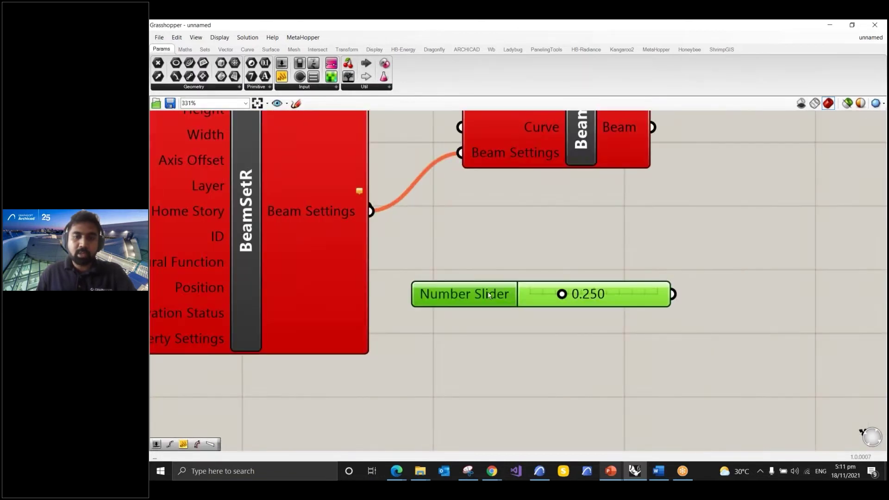
double_click(489, 295)
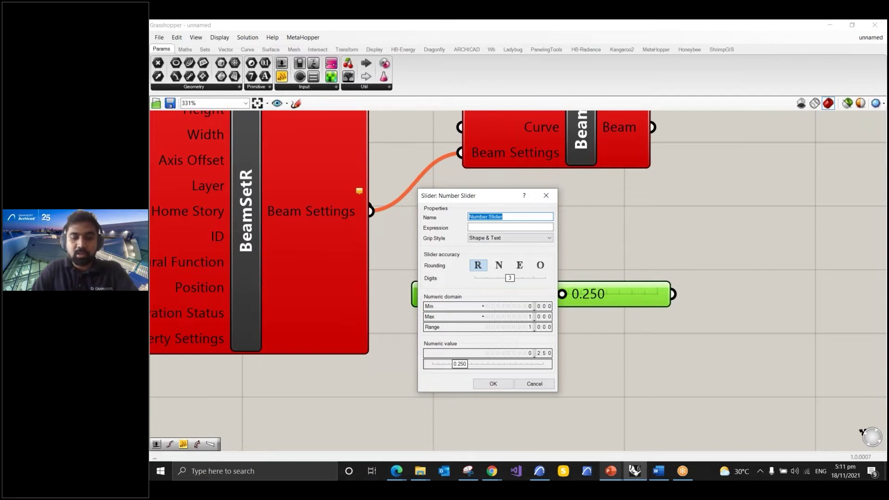
text(L)
text(eam Lenght)
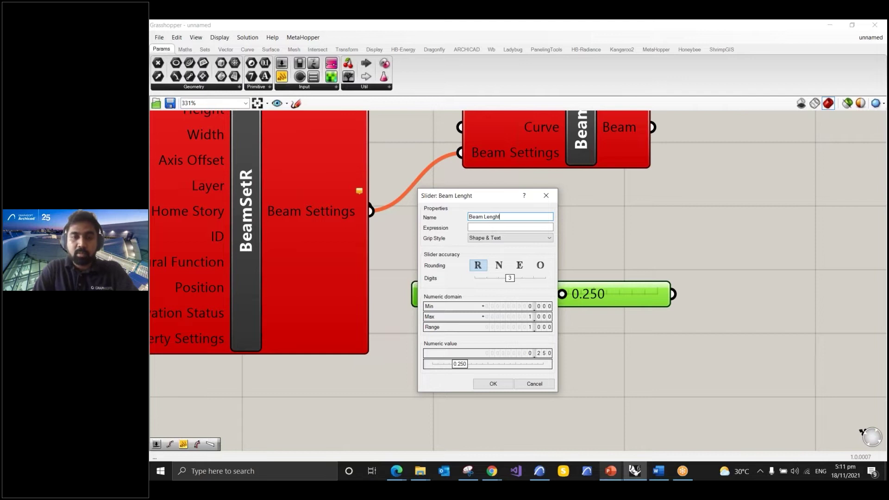
key(BackSpace)
key(BackSpace)
text(th)
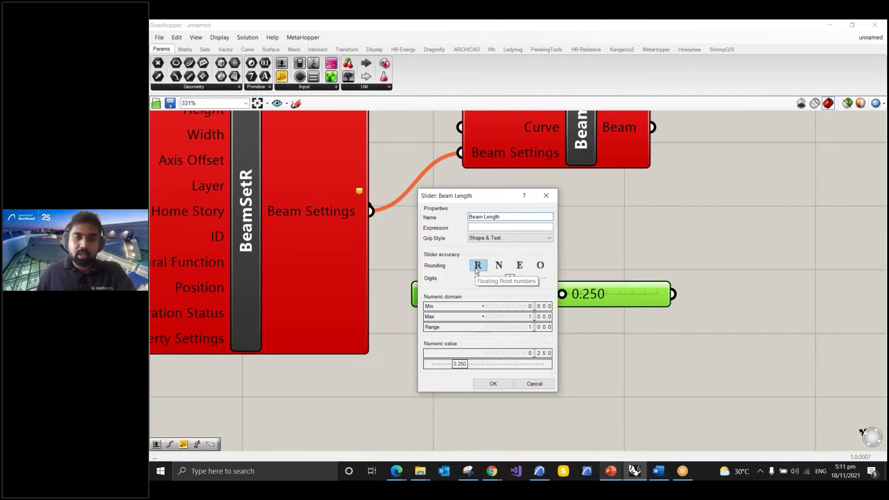
- Set the Beam Length slider to integer rounding with a minimum of 1 and a maximum of 20
key(ctrl)
key(ctrl)
key(ctrl)
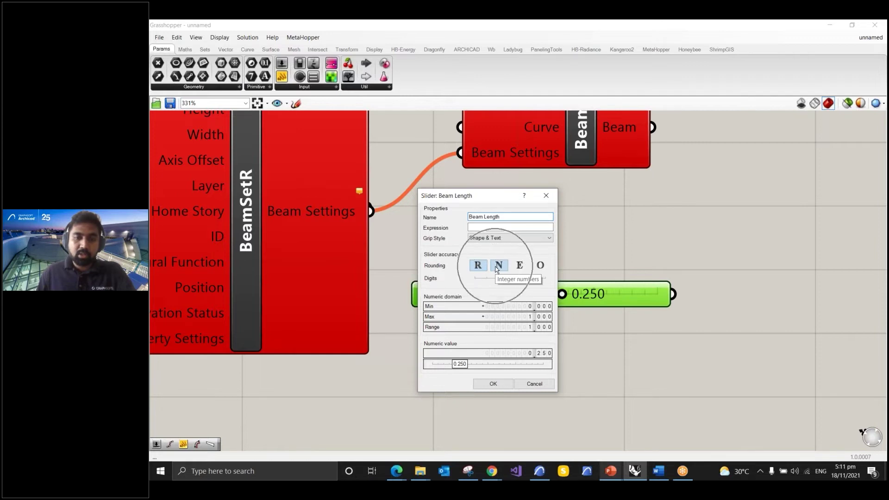
click(498, 266)
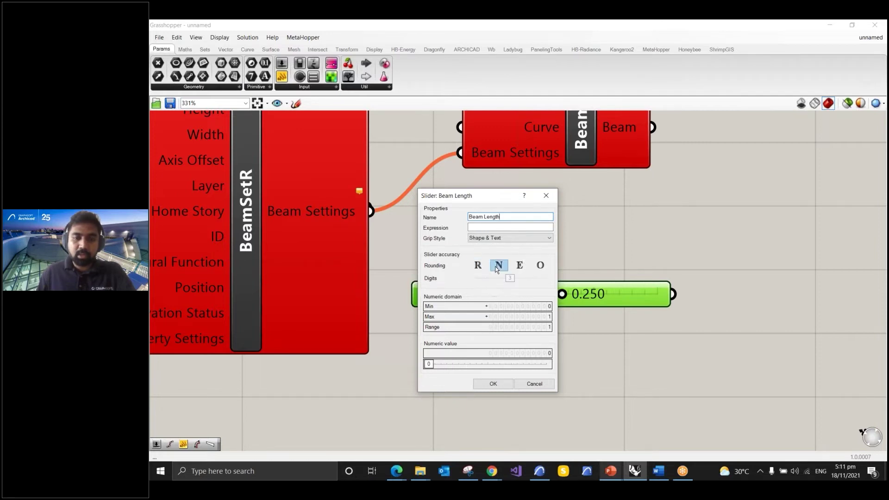
click(534, 307)
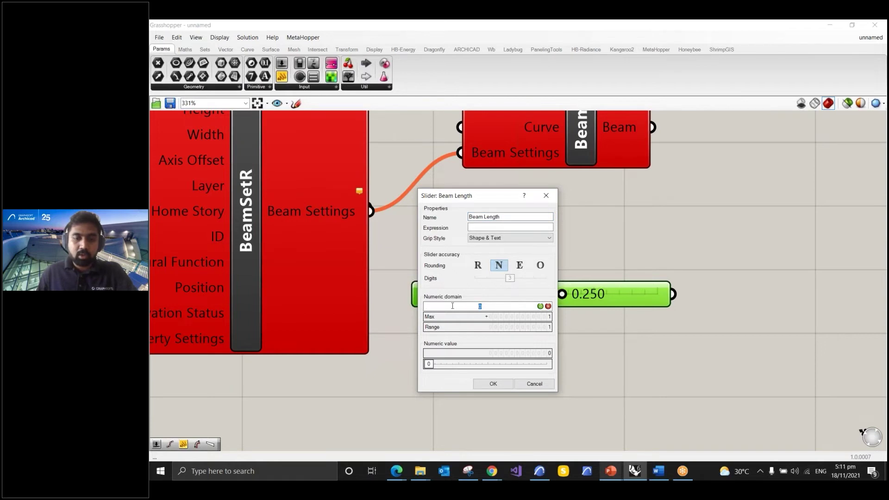
click(507, 320)
text(20)
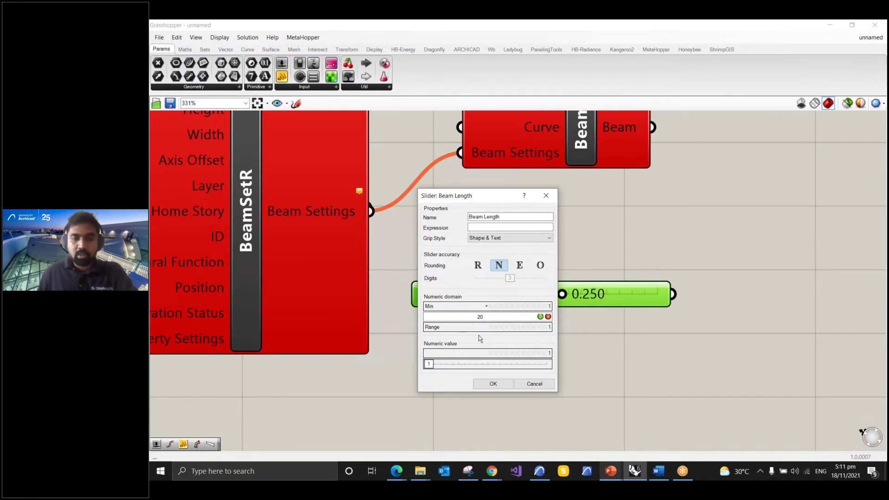
click(504, 383)
- Set the Beam Length slider to 20 and review its properties without changing them
drag(525, 296, 665, 297)
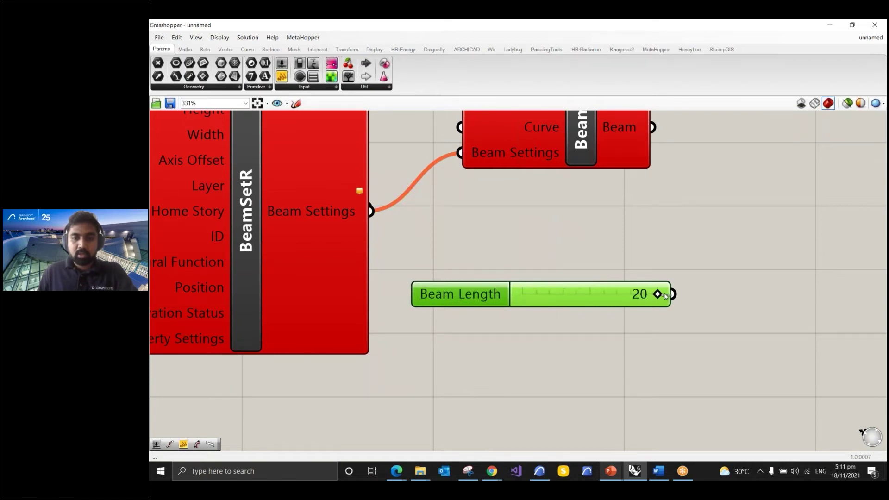
click(447, 254)
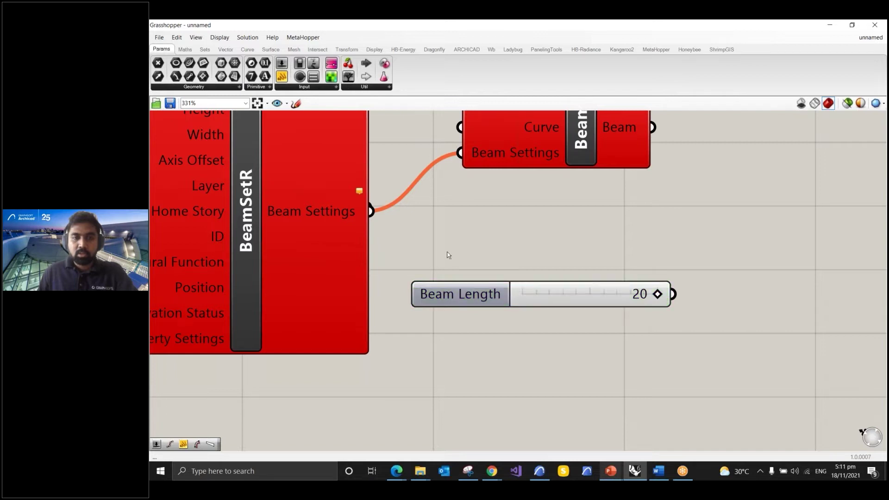
double_click(461, 295)
click(469, 269)
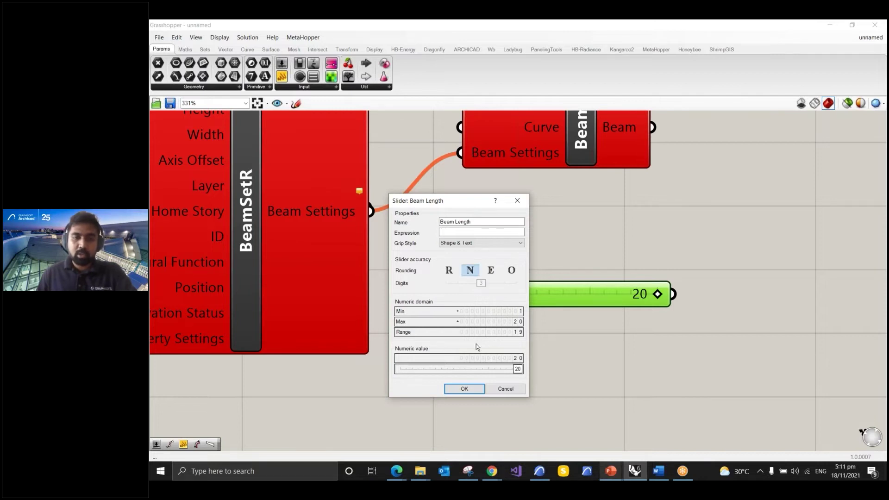
click(464, 388)
- Add a Panel beside the Beam Length slider and connect the slider's output to the Panel's input
click(306, 91)
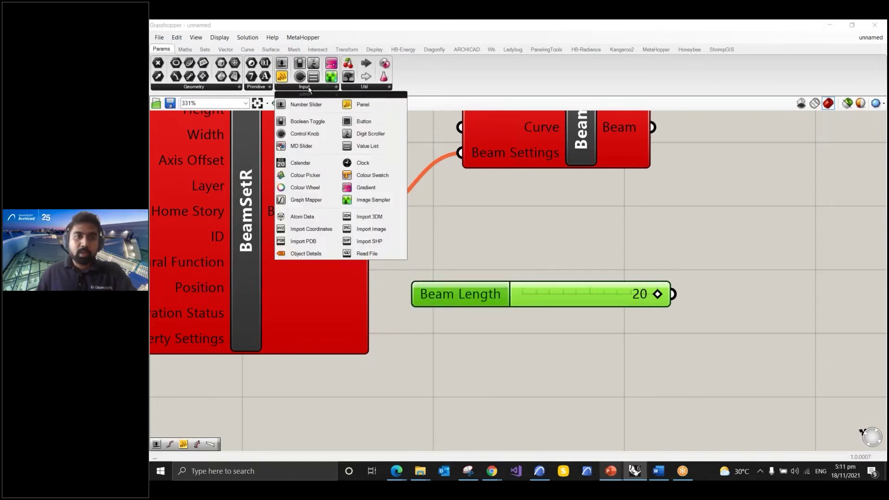
drag(371, 102, 718, 273)
scroll(482, 255, down, 4)
scroll(746, 311, up, 2)
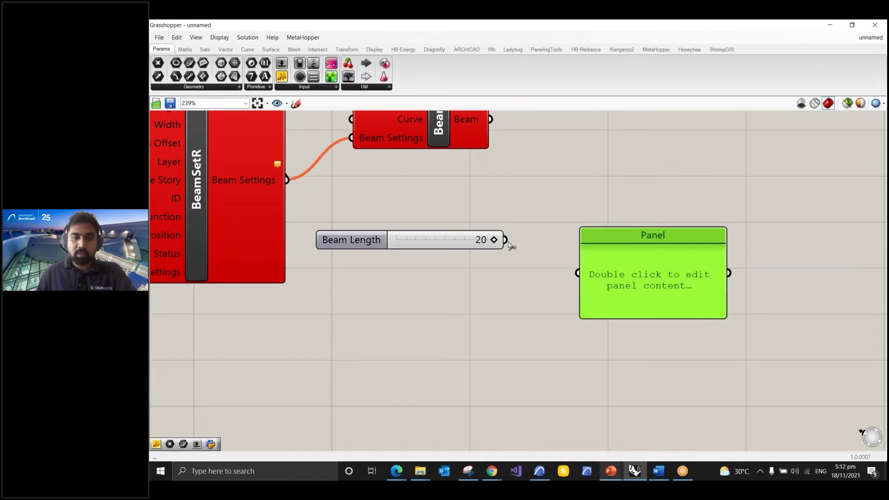
drag(506, 240, 590, 283)
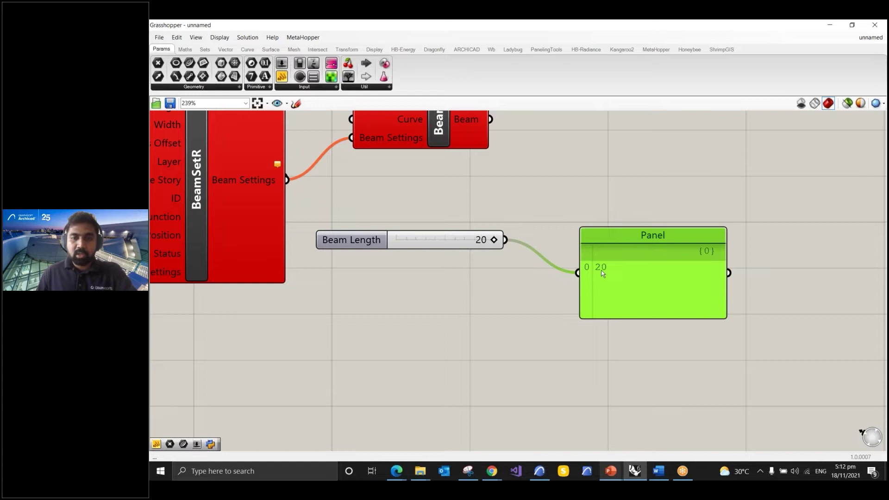
- Set the Beam Length slider to 5
drag(494, 241, 416, 244)
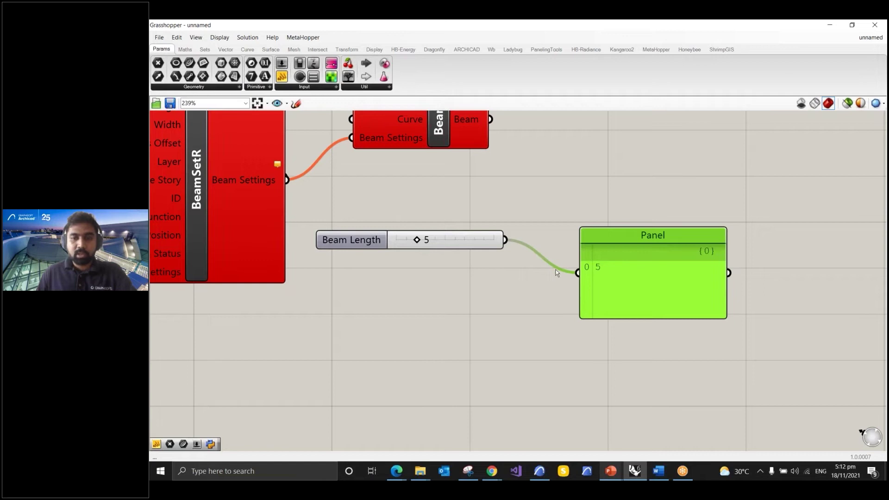
drag(305, 193, 517, 291)
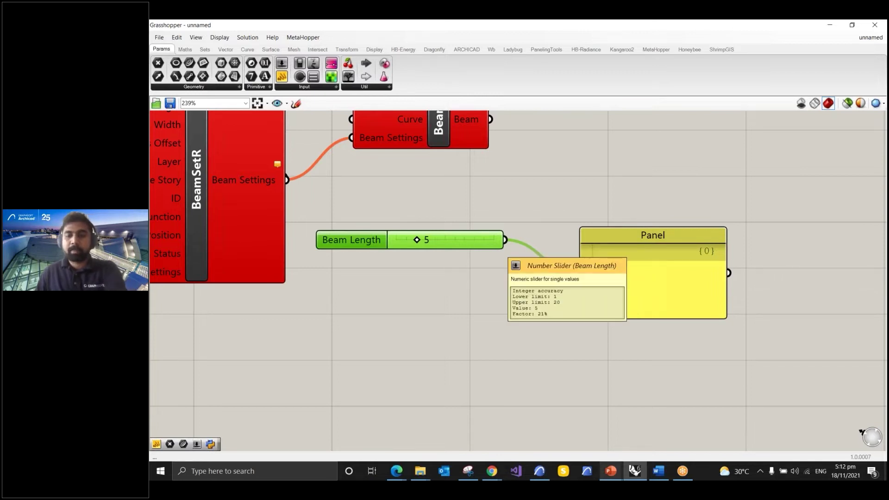
click(494, 343)
- Place a Boolean Toggle from the Params input components just below the Beam Length slider
click(185, 49)
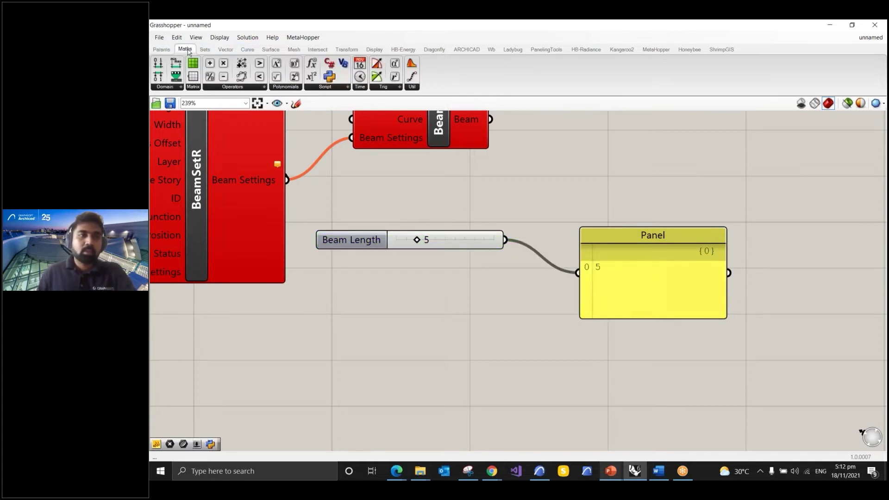
click(165, 50)
click(320, 88)
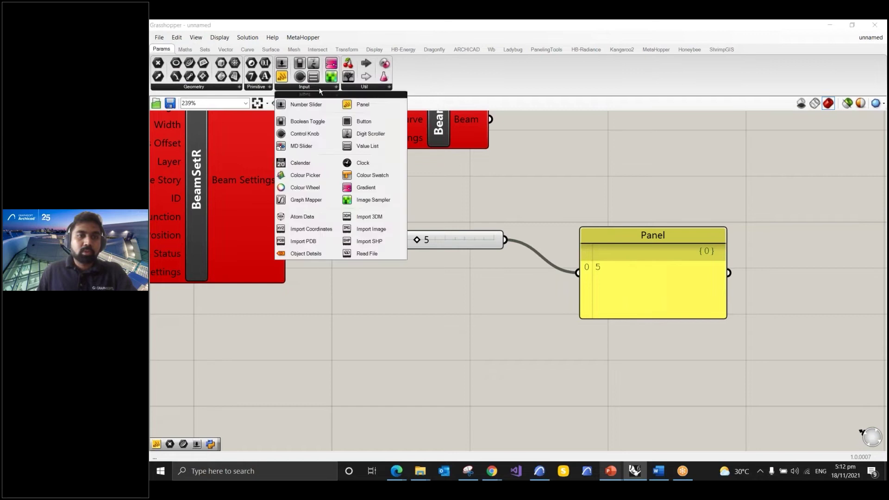
click(308, 122)
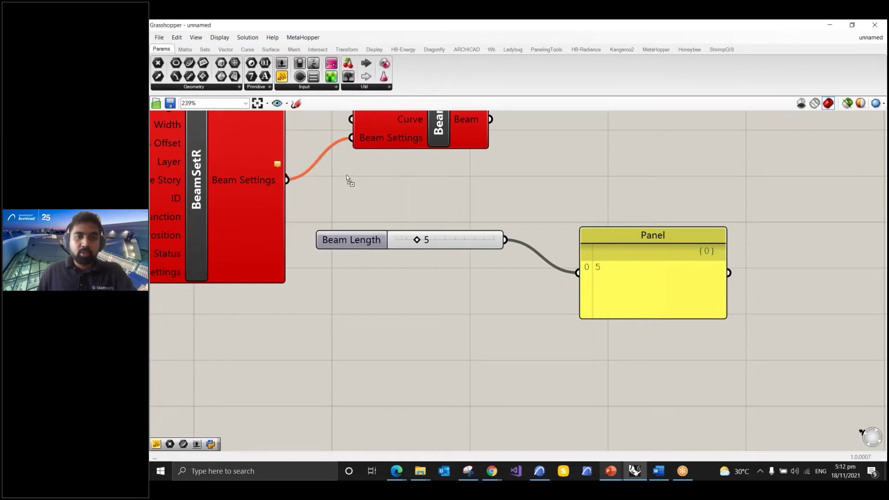
click(383, 308)
drag(352, 314, 357, 292)
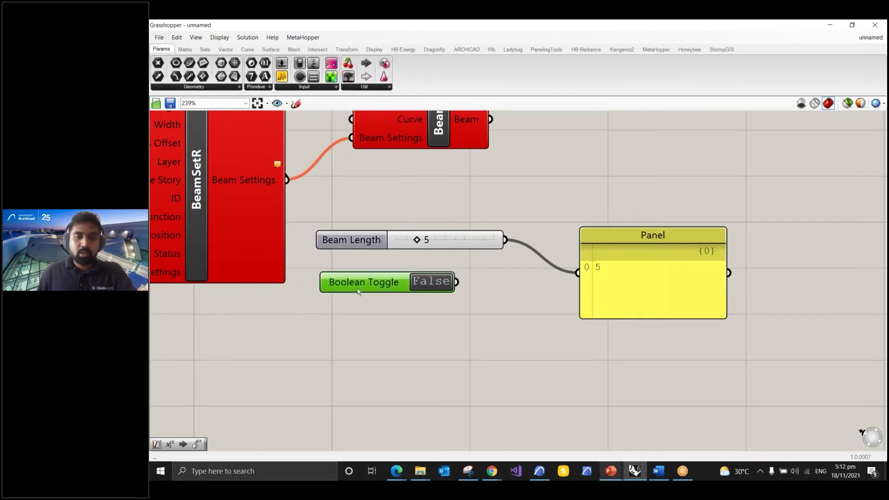
- Switch the Boolean Toggle between its states and set it to True
double_click(427, 287)
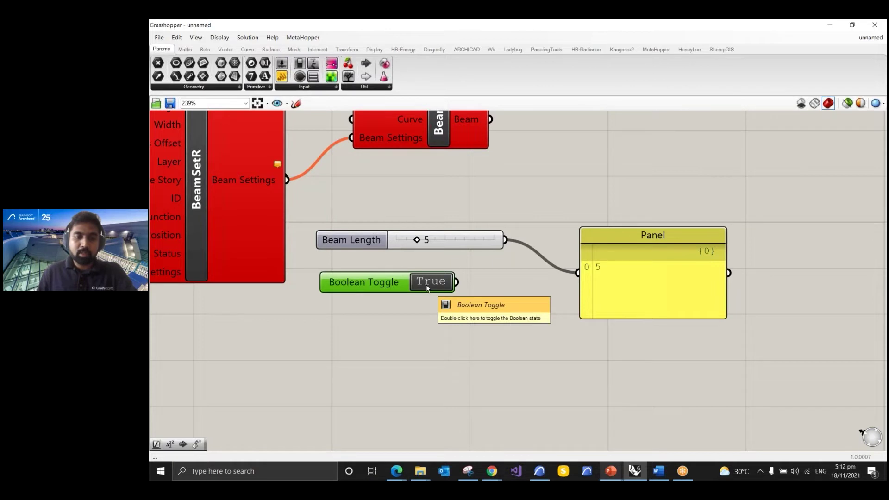
double_click(427, 287)
double_click(429, 287)
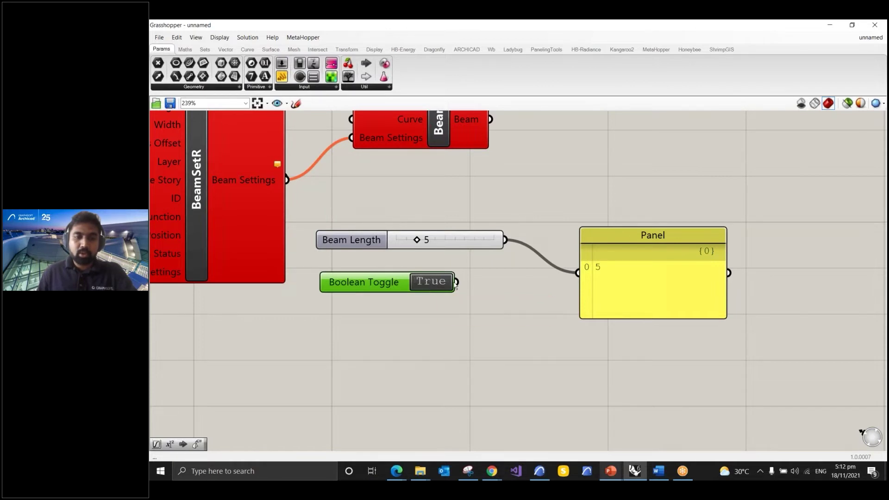
- Connect the Boolean Toggle's output to the Panel in place of the slider, and move both components slightly closer together
drag(457, 284, 578, 274)
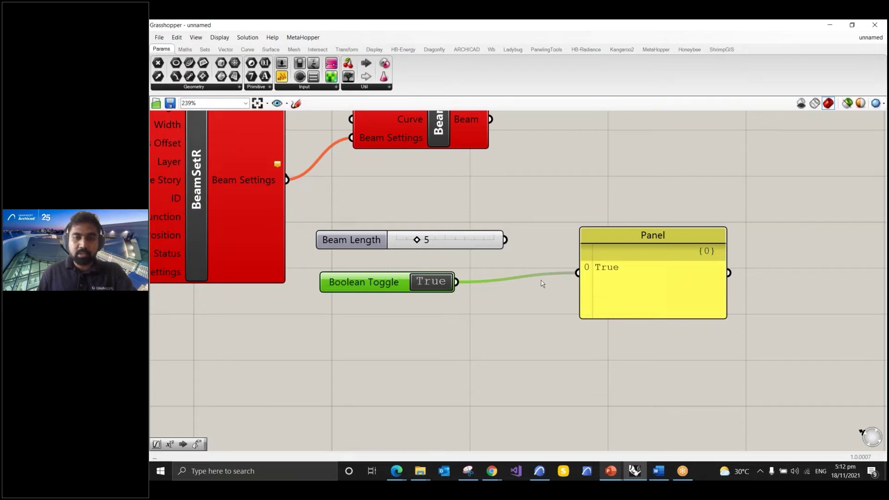
drag(405, 293, 424, 306)
mouse_move(630, 239)
mouse_down()
mouse_move(637, 221)
mouse_move(604, 232)
mouse_move(632, 242)
mouse_move(616, 243)
mouse_up()
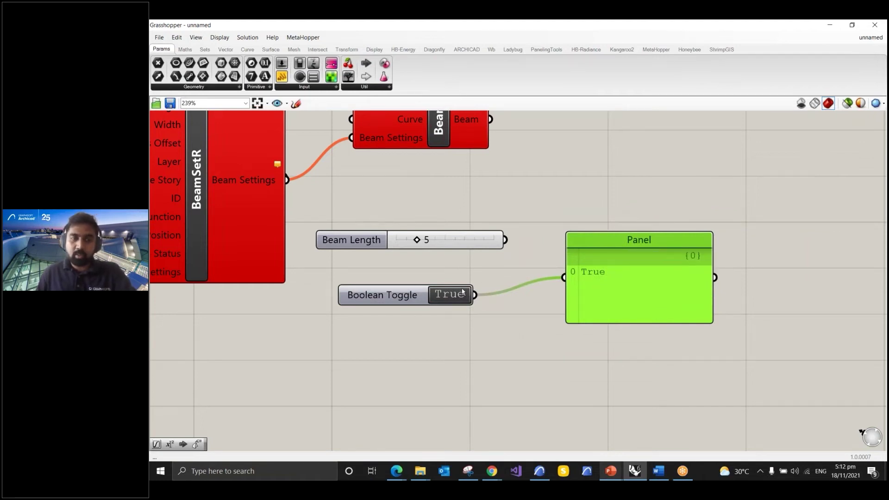
- Place a Button component above the Panel and trigger it once
click(309, 88)
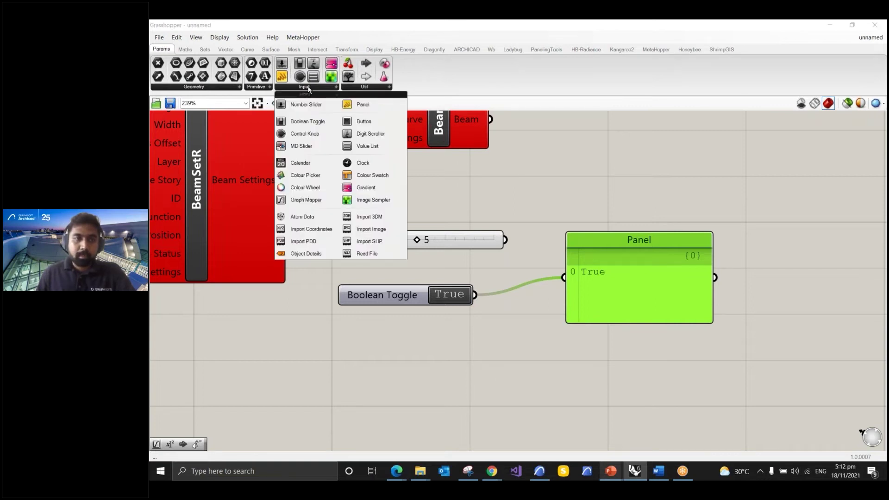
click(358, 121)
click(625, 172)
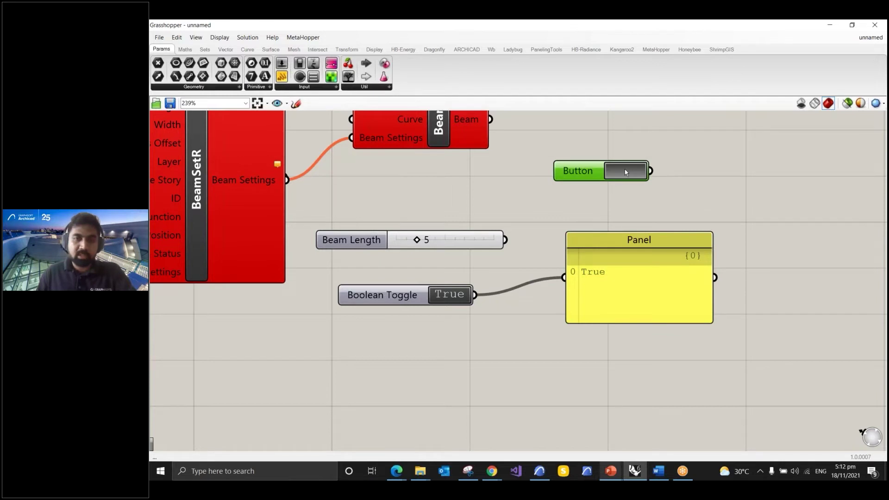
click(625, 173)
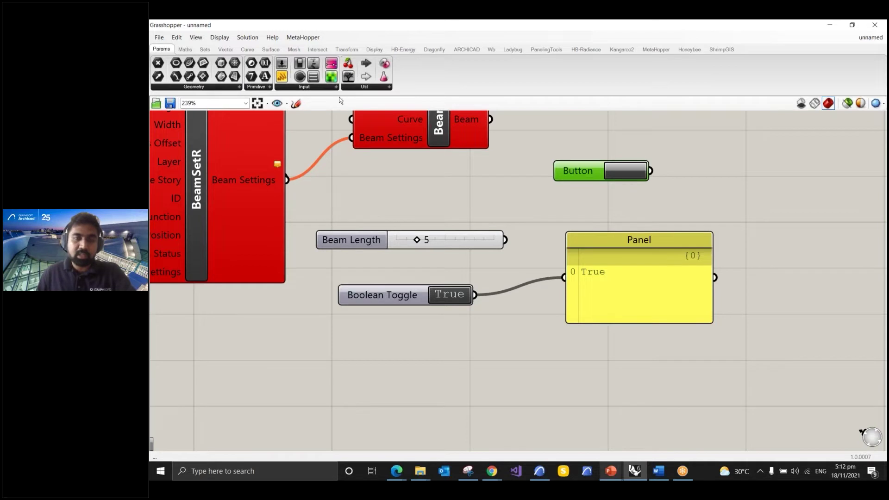
- Place a Value List from the Params input components on the empty canvas below the Boolean Toggle
click(327, 87)
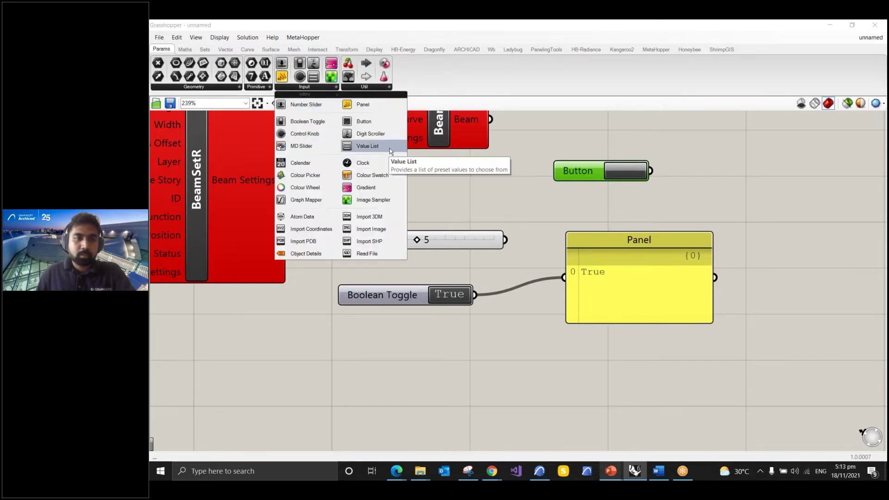
drag(362, 146, 482, 366)
scroll(429, 188, down, 3)
scroll(475, 277, up, 4)
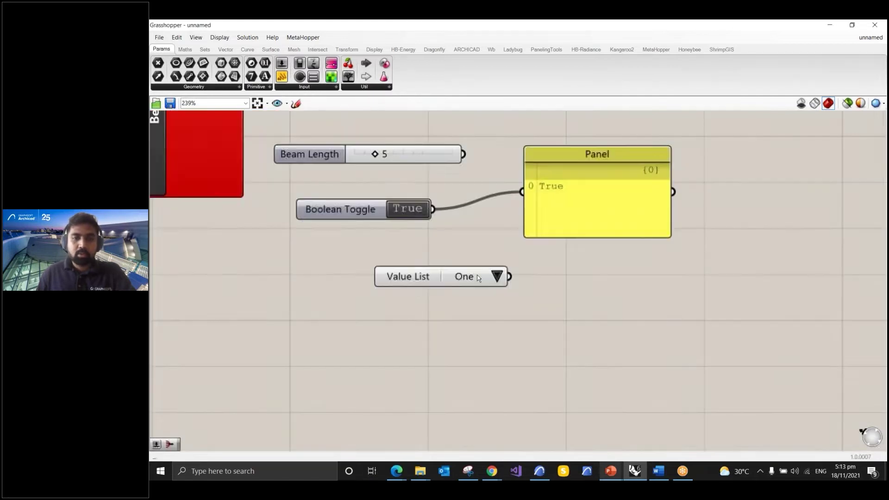
drag(393, 279, 418, 300)
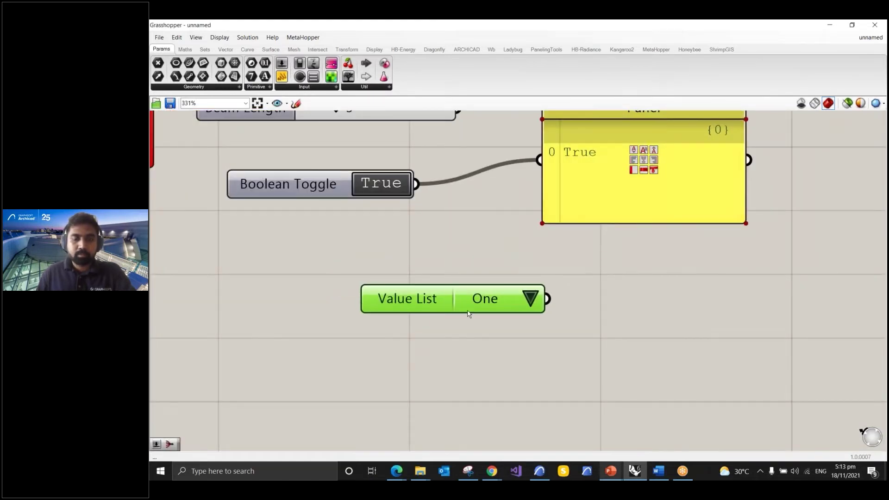
- Choose Three in the Value List and shift the component slightly to the left
click(529, 300)
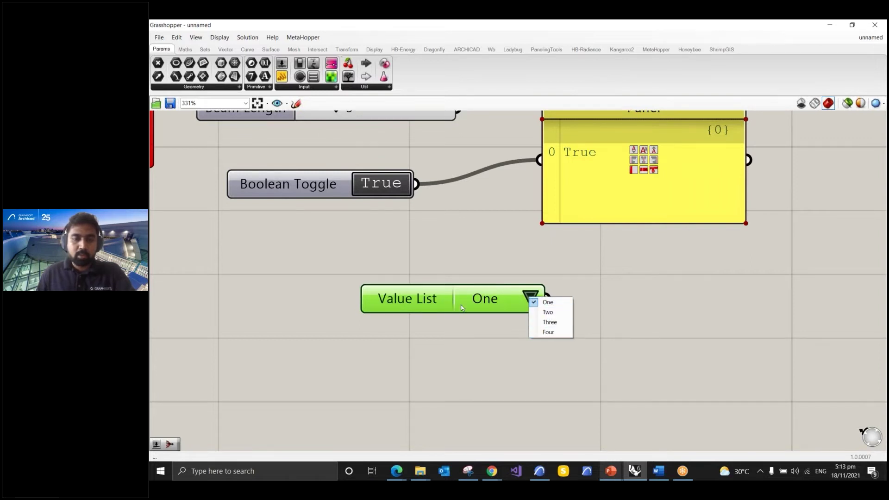
click(550, 321)
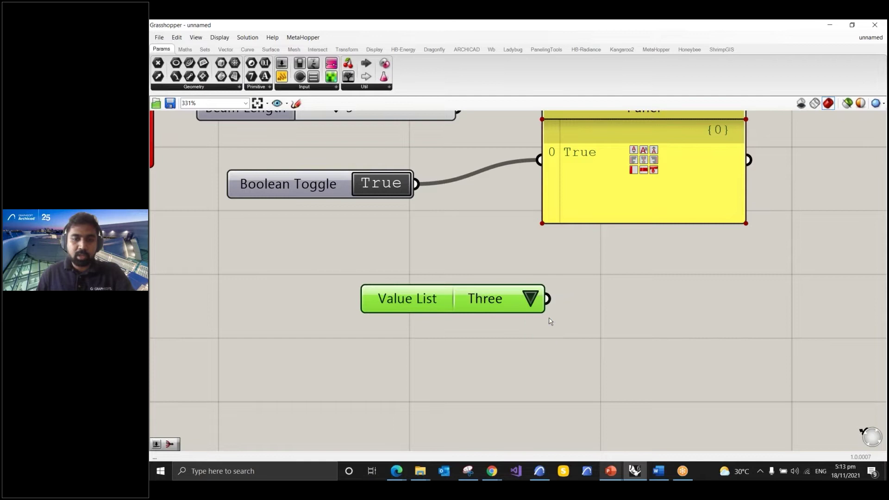
drag(427, 302, 365, 299)
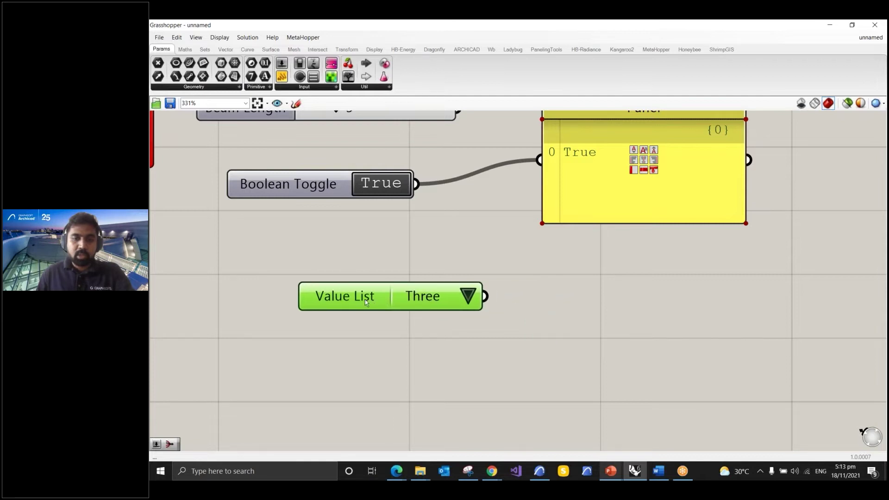
- Edit the Value List constants so that Three equals 3 and Four equals 4
right_click(365, 300)
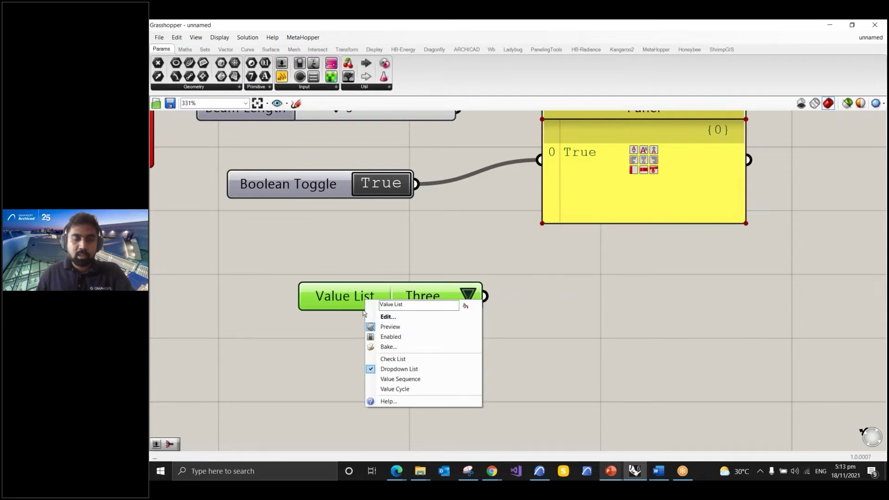
drag(403, 305, 378, 307)
click(389, 317)
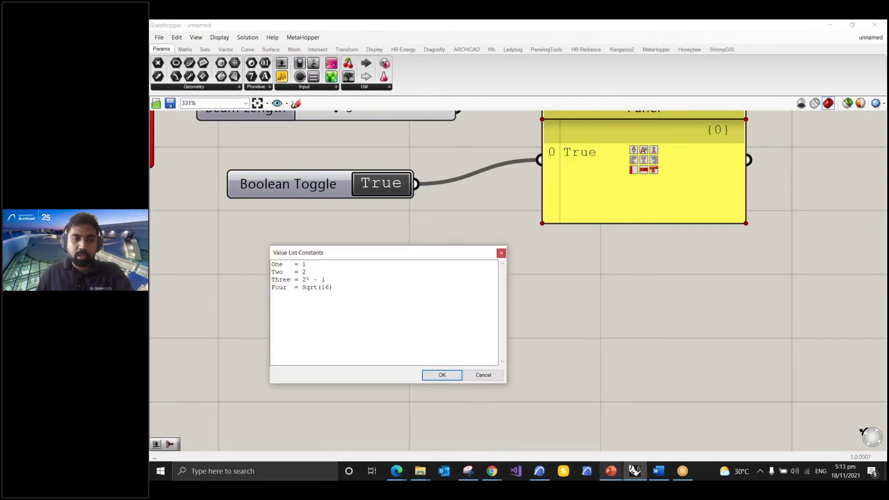
drag(345, 293, 281, 265)
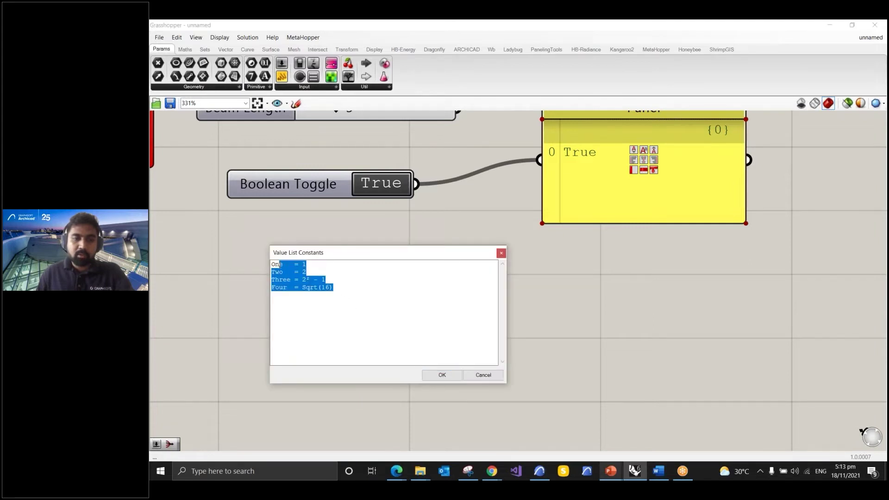
click(347, 285)
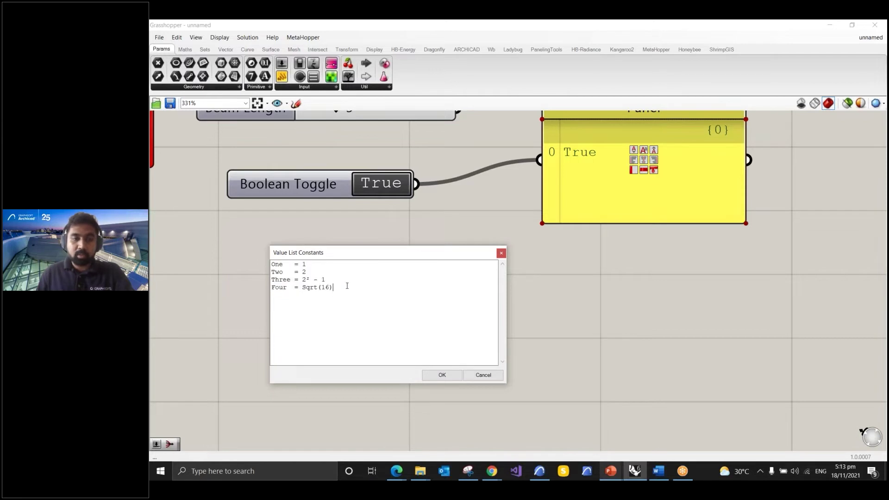
double_click(285, 264)
double_click(302, 265)
double_click(280, 272)
double_click(304, 272)
drag(338, 280, 299, 279)
text(3)
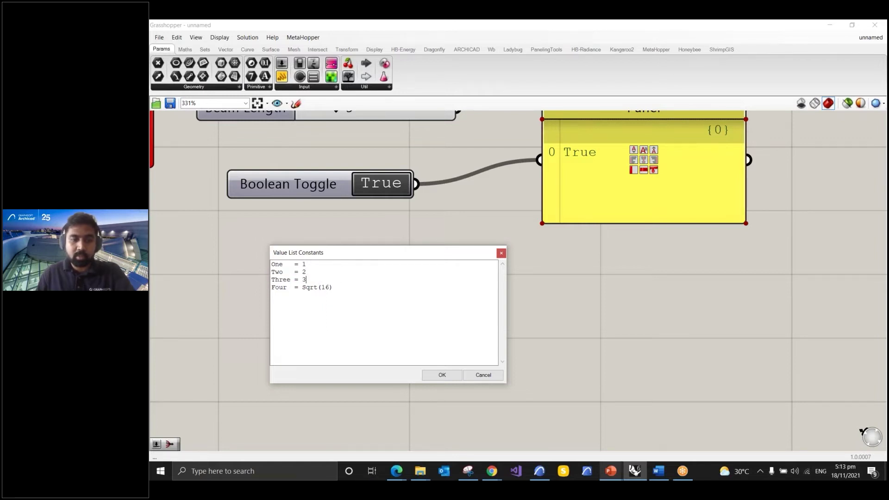
drag(303, 287, 348, 284)
text(4)
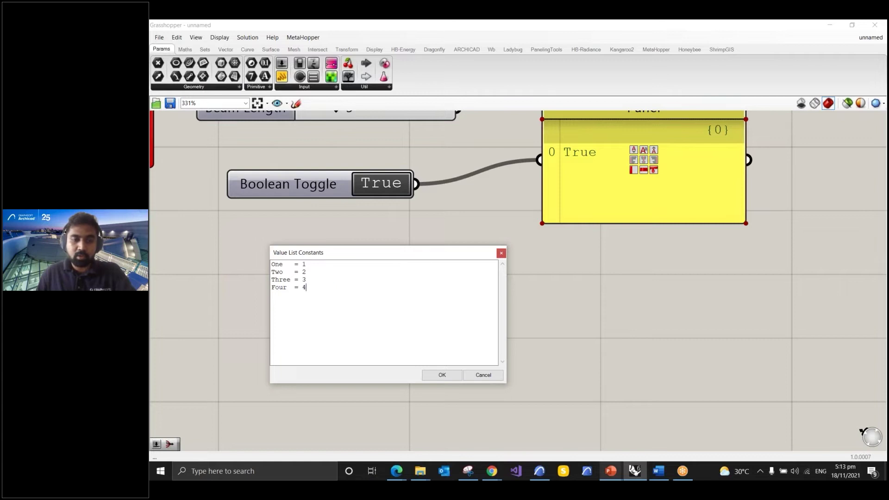
click(444, 374)
- Connect the Value List's output to the Panel in place of the Boolean Toggle and choose Four in the list
drag(485, 296, 540, 160)
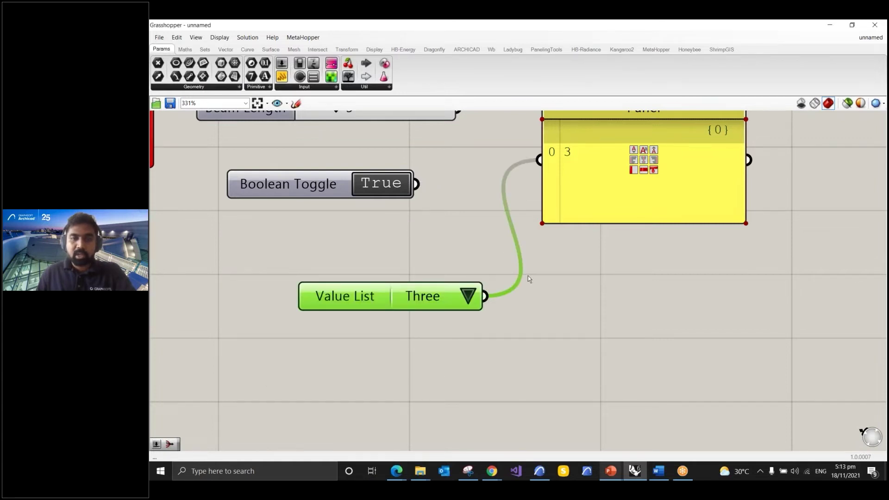
scroll(528, 277, down, 2)
scroll(570, 181, up, 1)
click(467, 312)
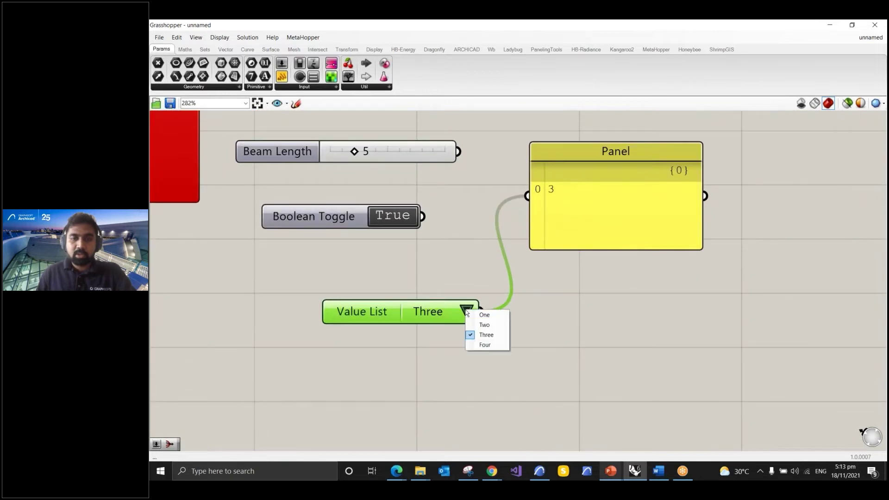
click(480, 345)
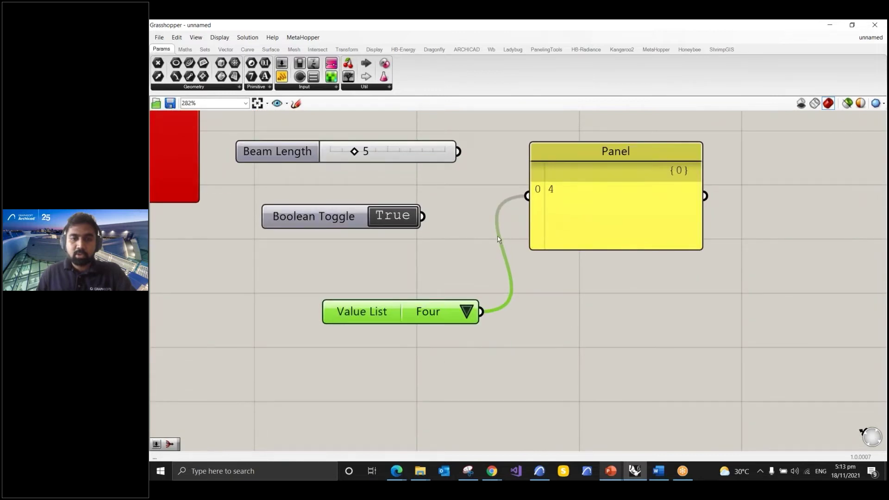
click(468, 311)
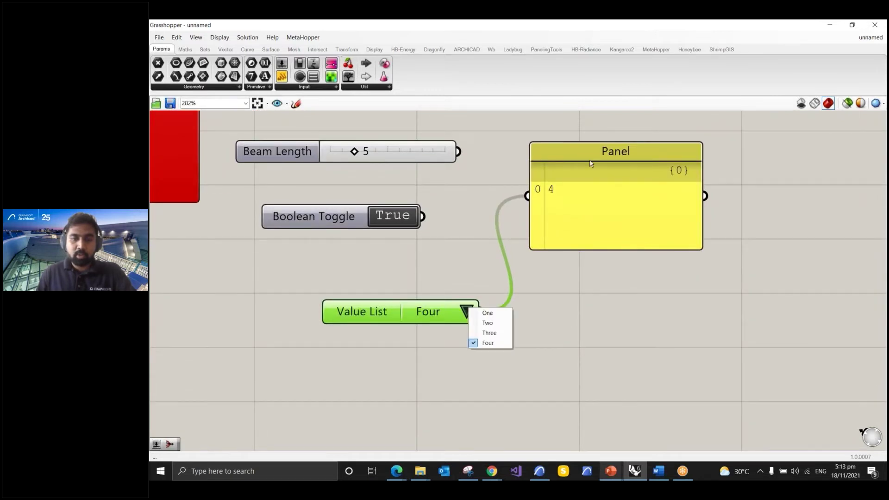
- Change the constant for Four in the Value List to 10
right_click(380, 306)
click(400, 323)
click(319, 297)
key(BackSpace)
text(10)
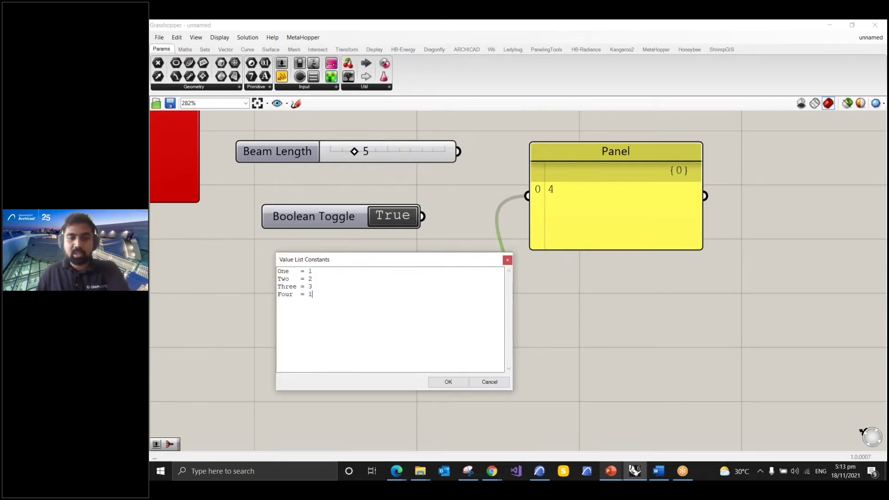
click(432, 385)
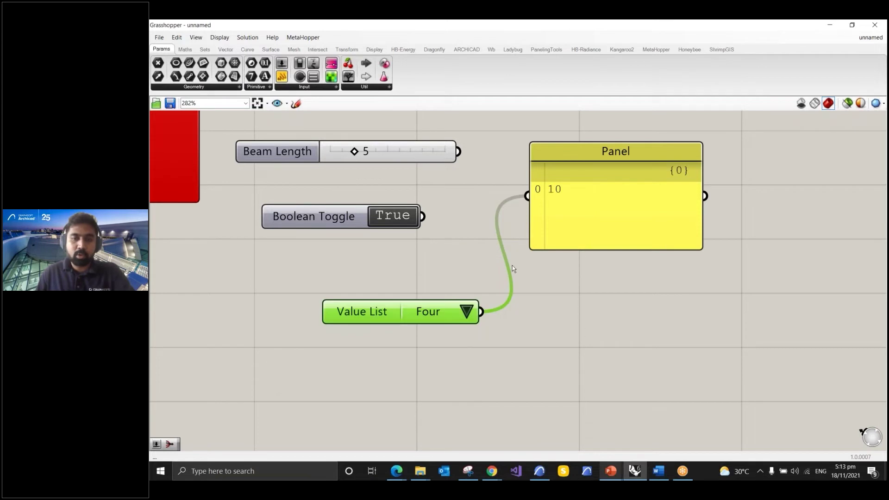
click(559, 158)
- Examine the available Params components for input, primitive and geometry data, and the Curve analysis components
scroll(440, 303, down, 4)
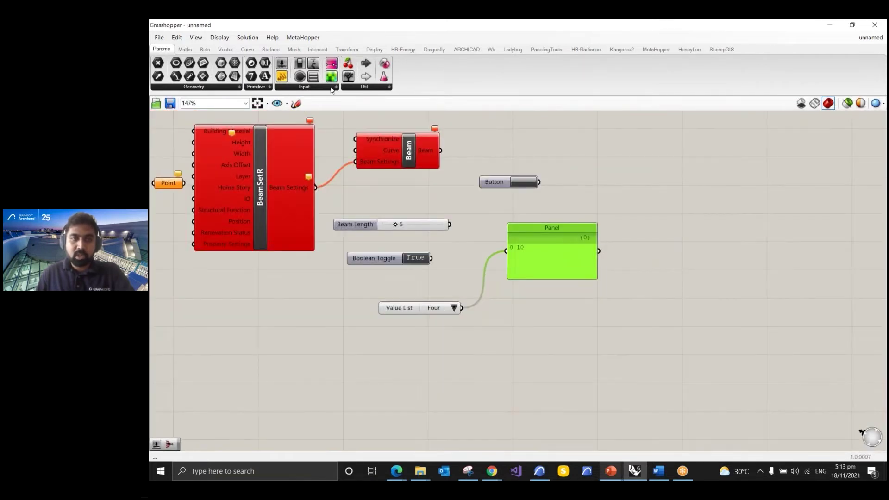
click(332, 89)
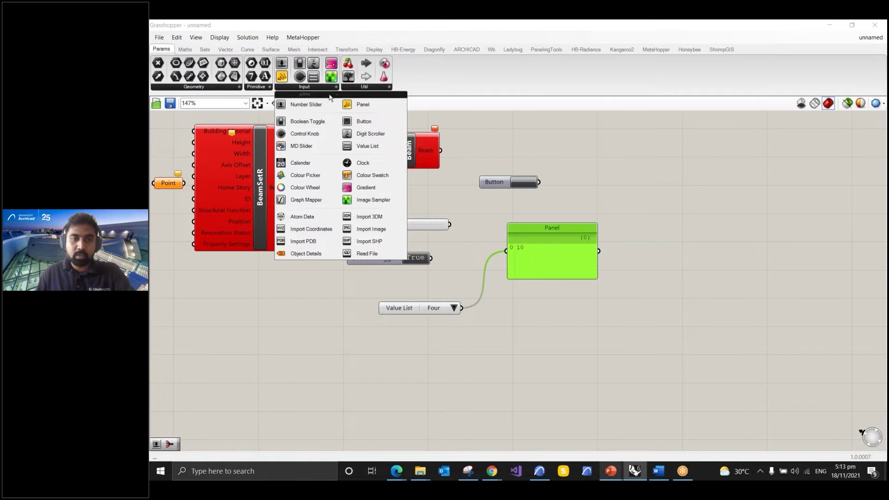
click(631, 272)
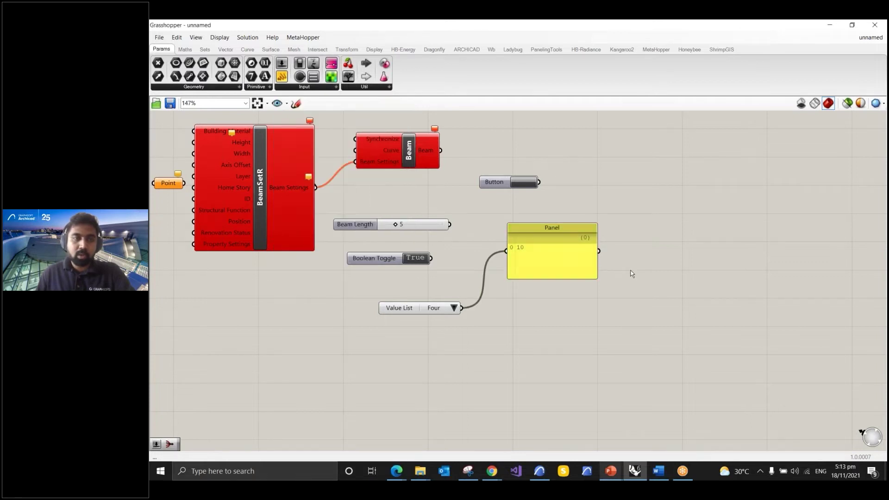
scroll(631, 271, down, 2)
click(256, 87)
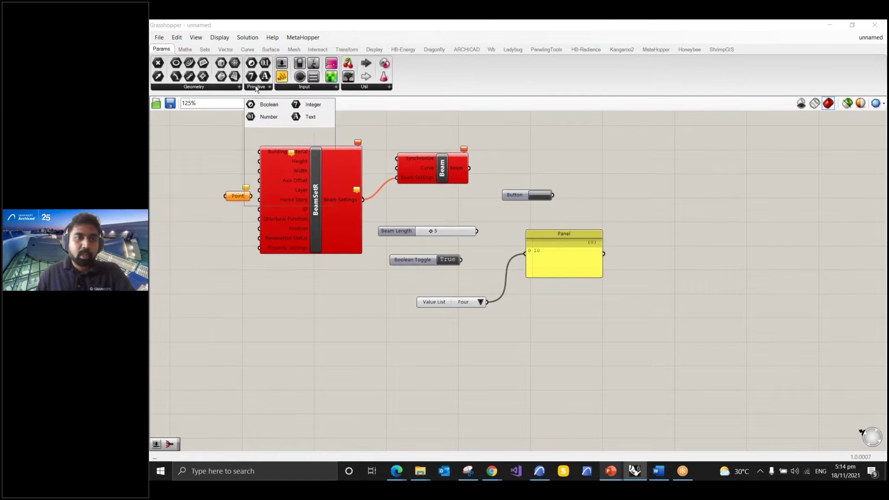
click(233, 88)
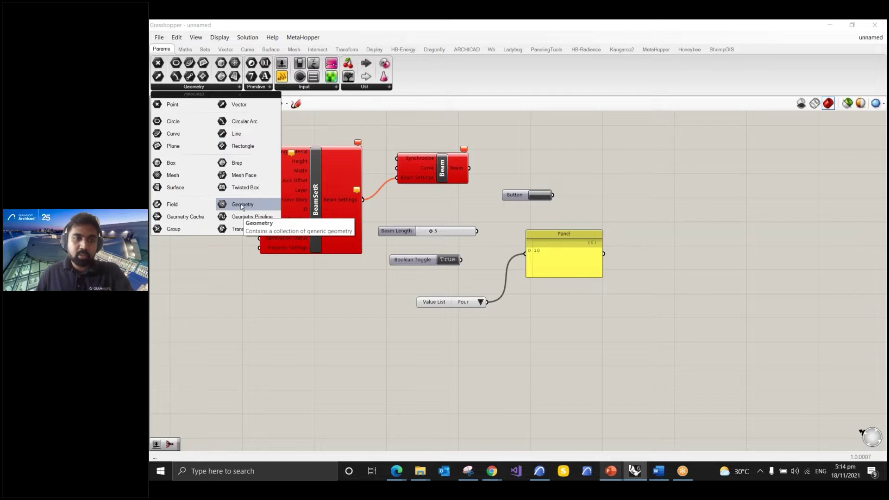
click(247, 49)
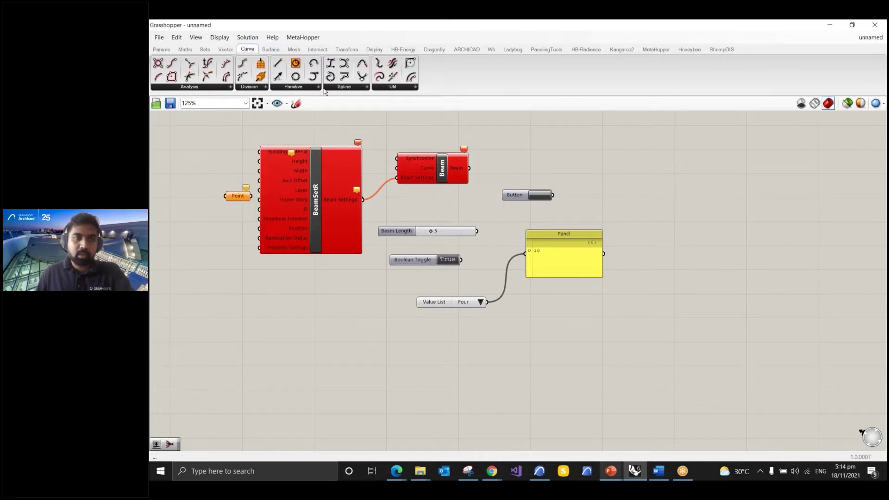
click(219, 88)
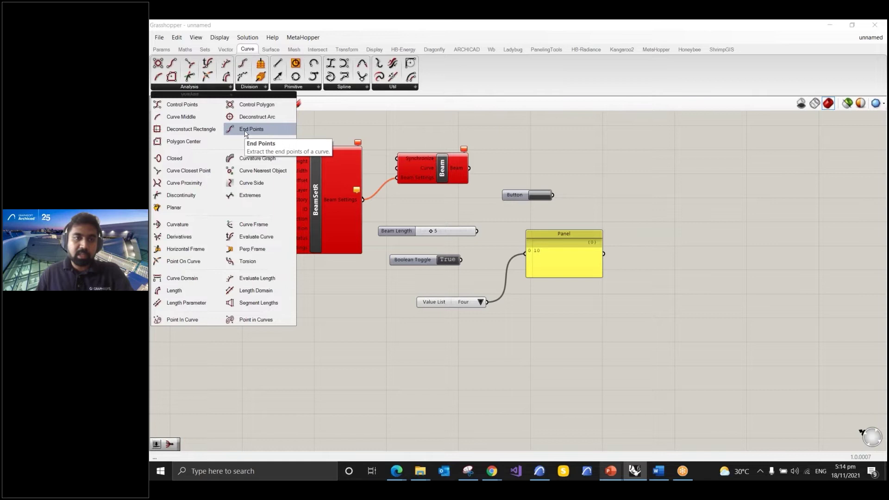
- Place a Line component from the Curve primitives on the empty canvas beyond the Button and Panel
click(304, 87)
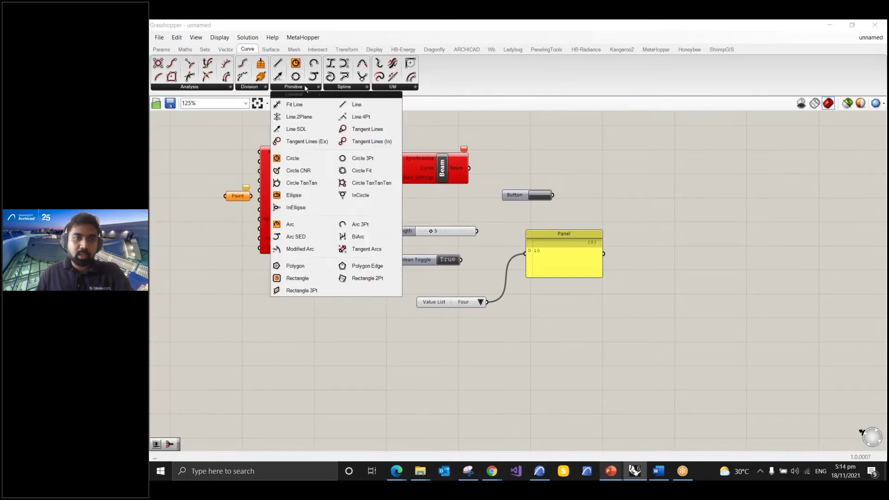
click(357, 105)
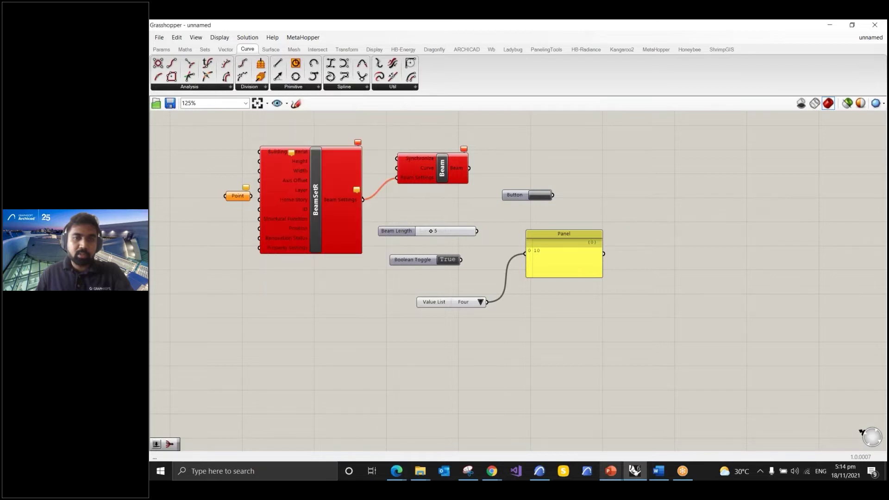
click(709, 187)
scroll(725, 186, up, 1)
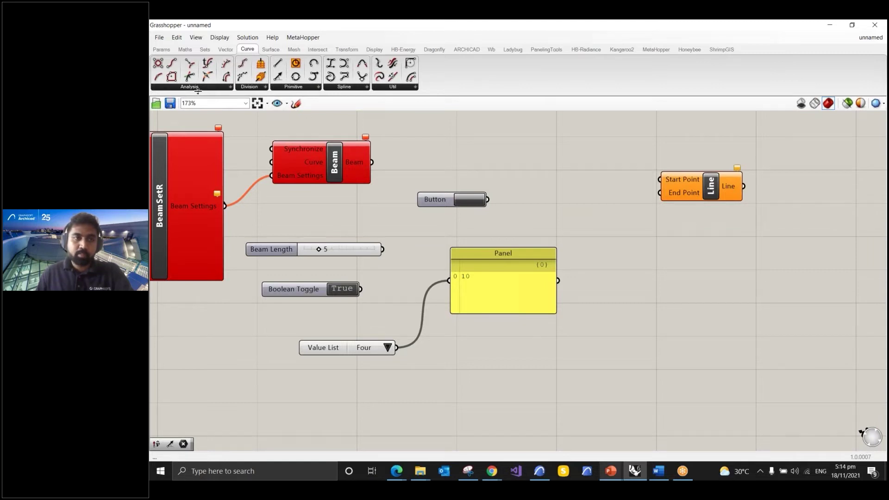
- Place a Divide Curve component from the Curve division components below the Line component
click(250, 87)
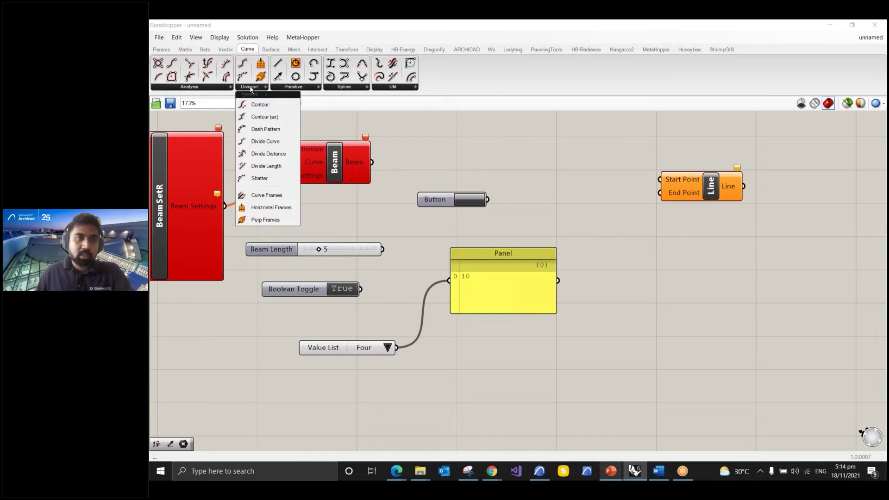
drag(269, 141, 660, 259)
scroll(510, 192, down, 1)
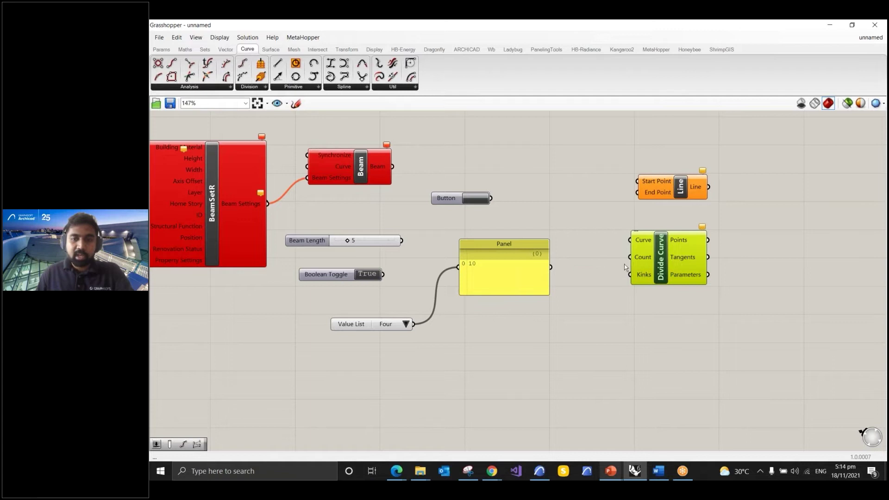
mouse_move(650, 264)
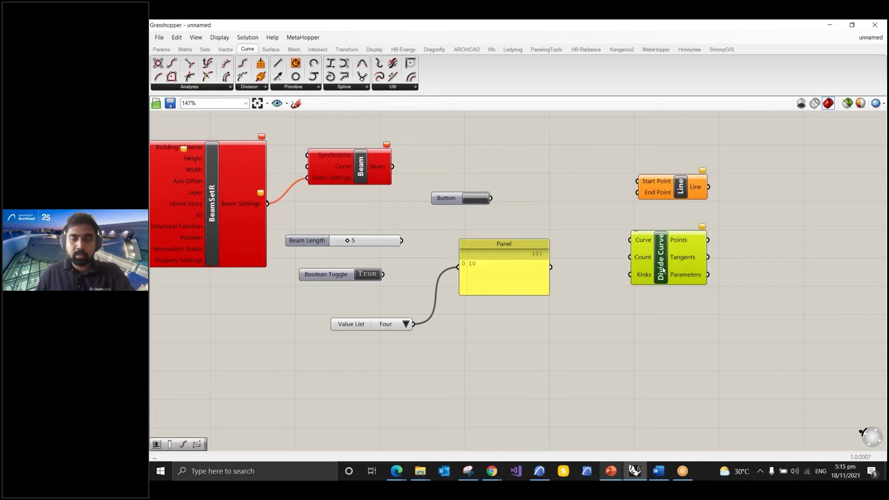
- Wire the Beam Length slider through the Panel into Divide Curve's Count input, and shift the Panel slightly
scroll(663, 271, down, 2)
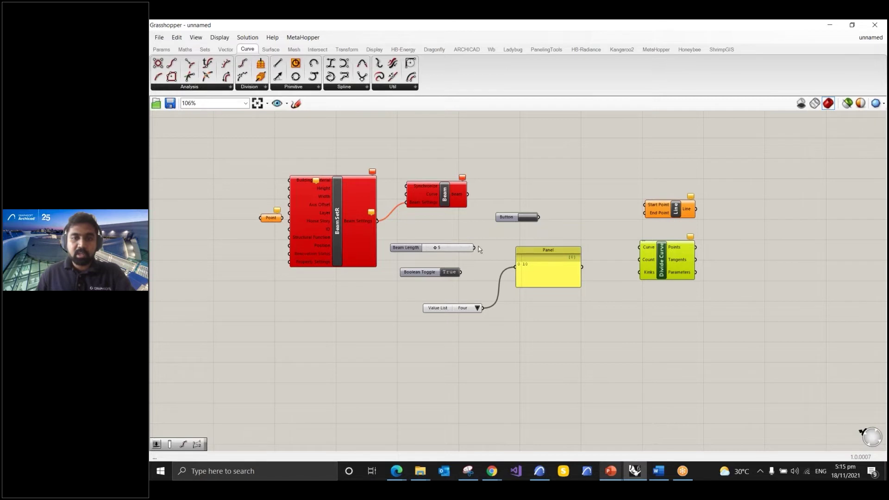
drag(475, 248, 517, 267)
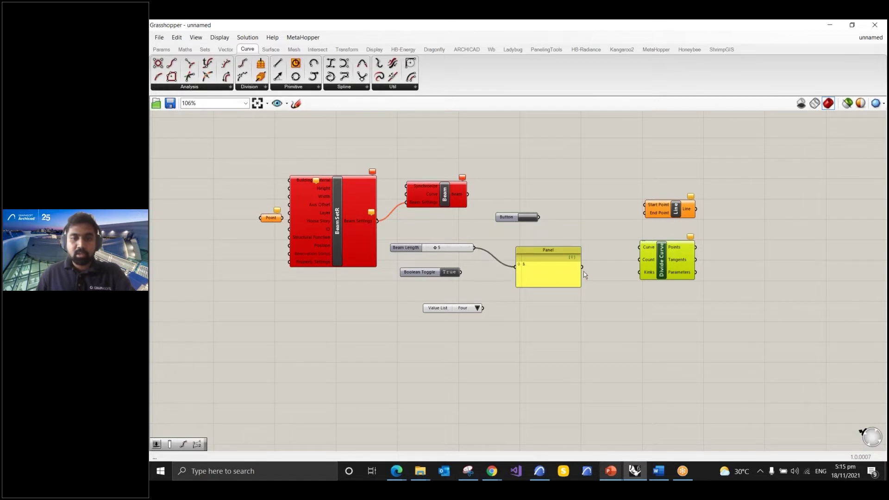
drag(583, 268, 642, 260)
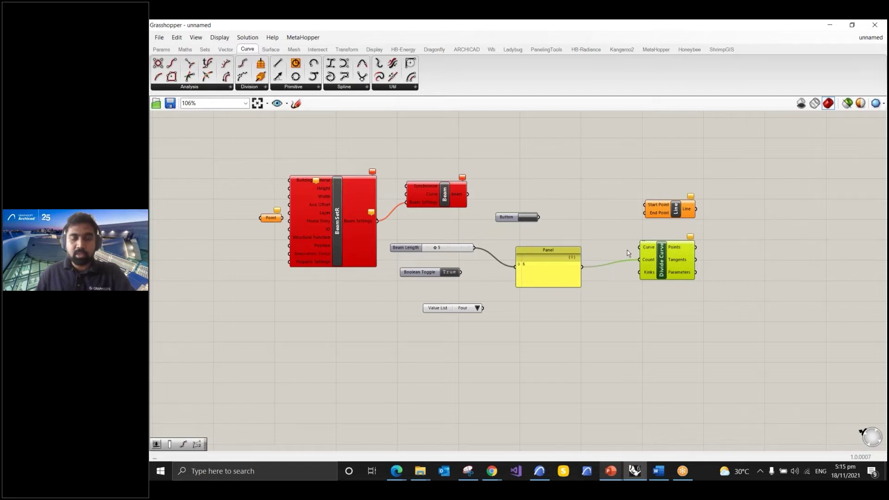
drag(544, 269, 560, 260)
scroll(560, 259, up, 3)
scroll(560, 262, down, 5)
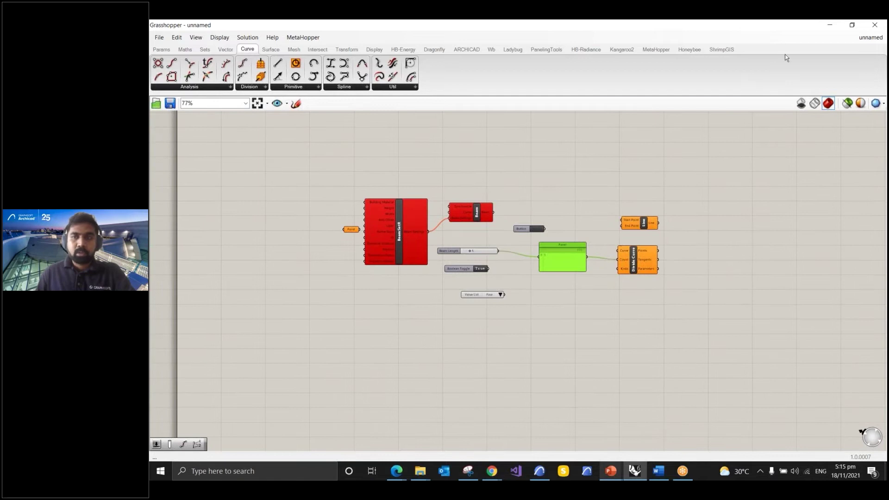
- Close Grasshopper and Rhino to end the interface demonstration
click(875, 24)
click(873, 25)
click(530, 284)
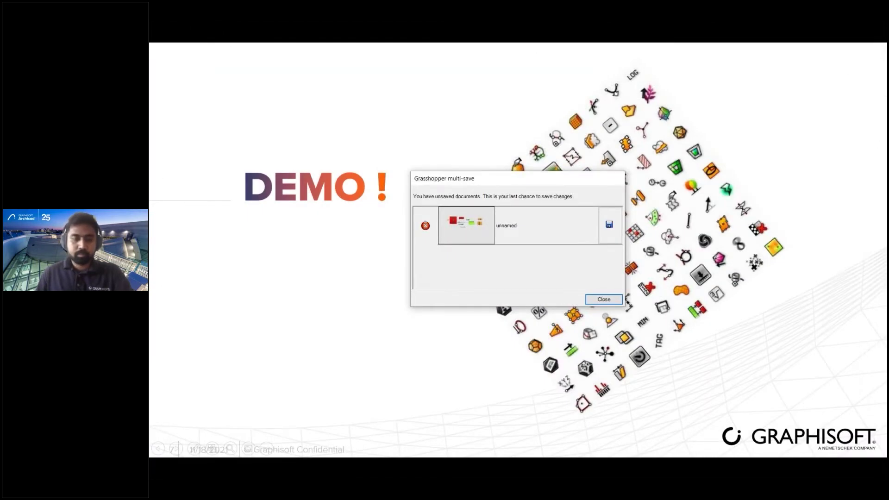
- Launch Rhino 6 again and dismiss Grasshopper's prompt about the unsaved document
click(161, 471)
text(Rhi)
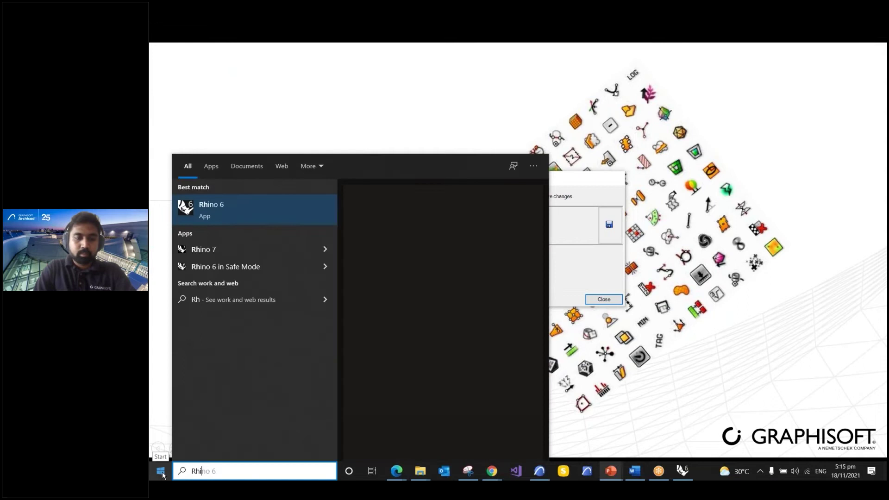
key(Return)
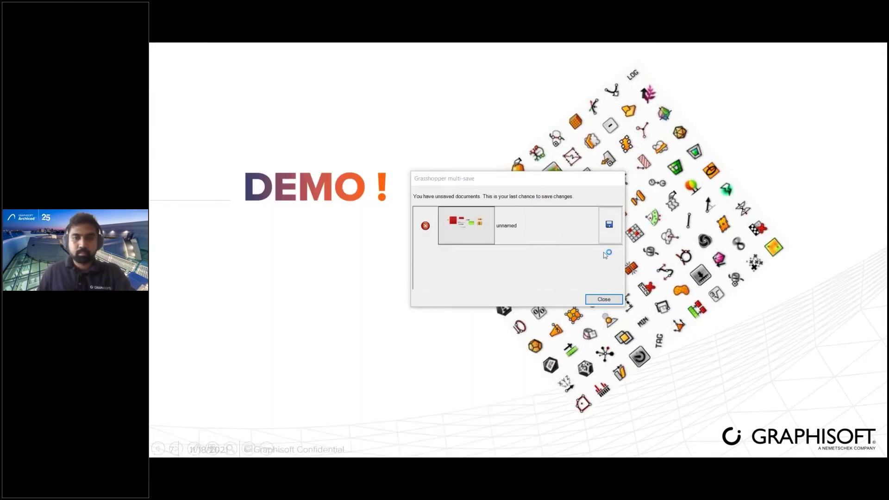
click(603, 300)
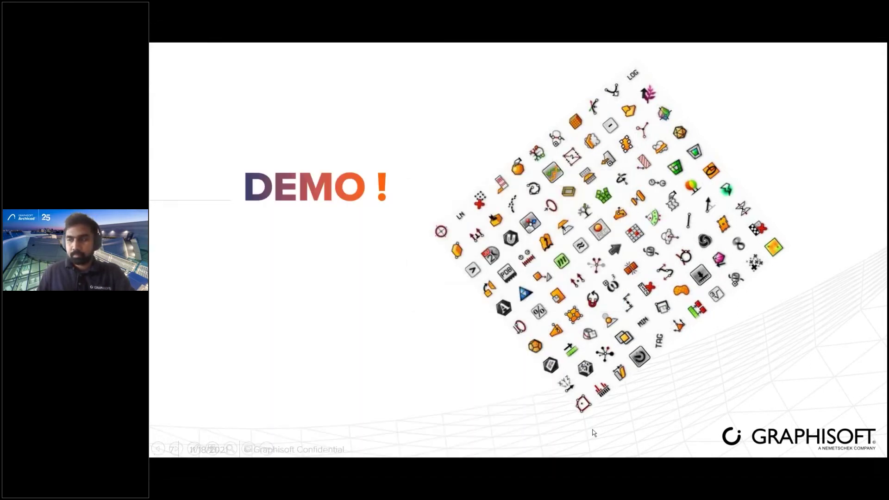
key(super)
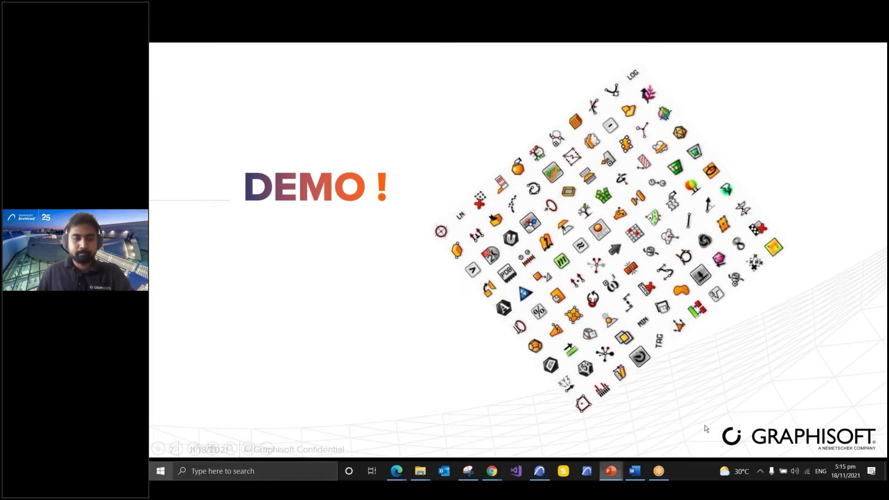
click(310, 472)
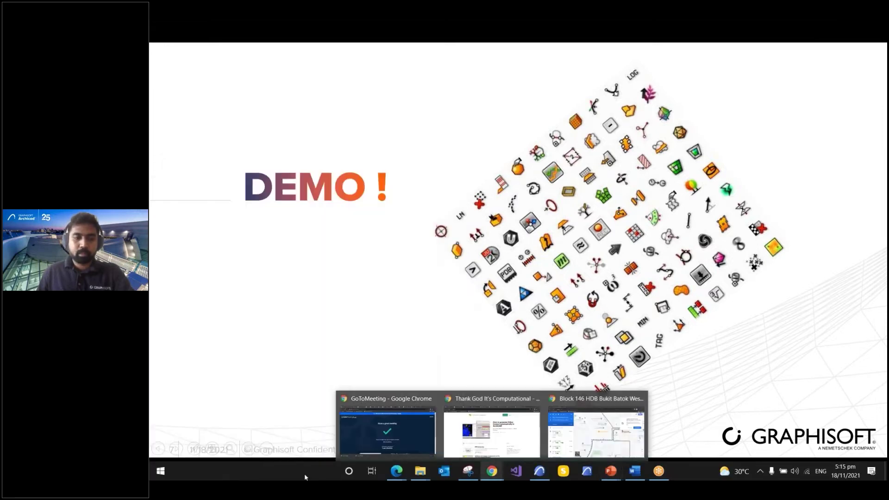
click(260, 295)
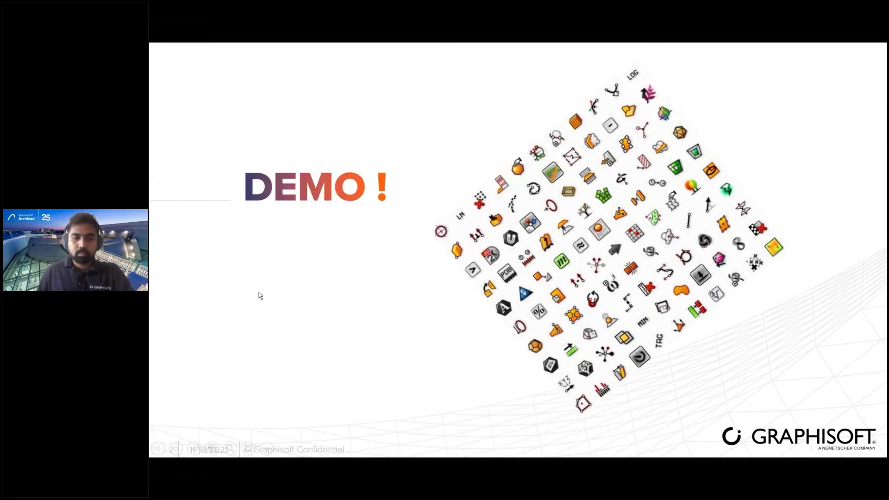
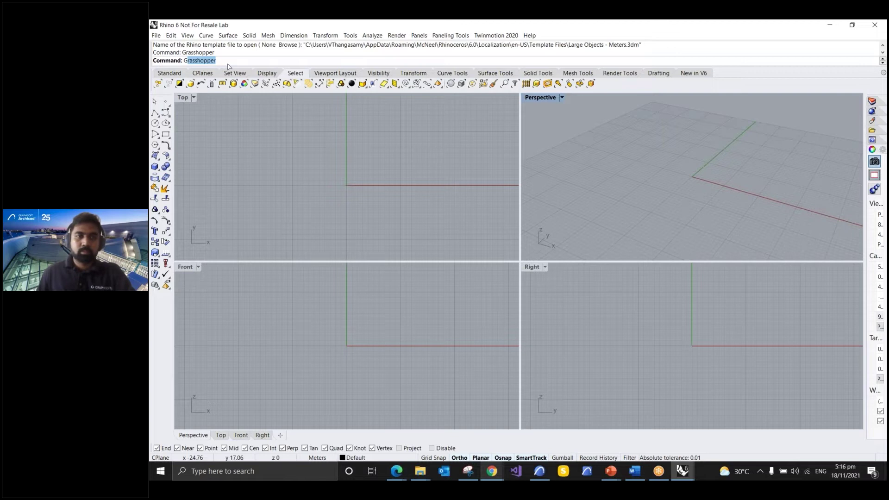
- Start Grasshopper from Rhino's command line and close its getting-started tutorial browser
key(Return)
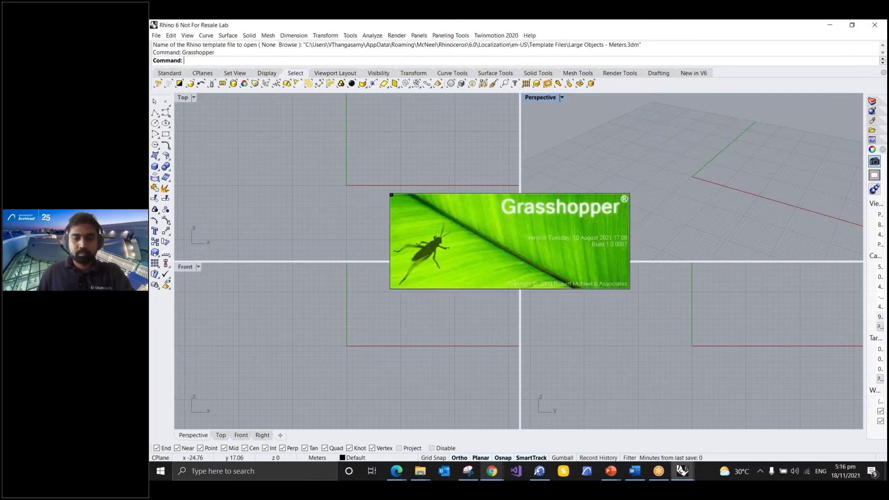
mouse_move(539, 473)
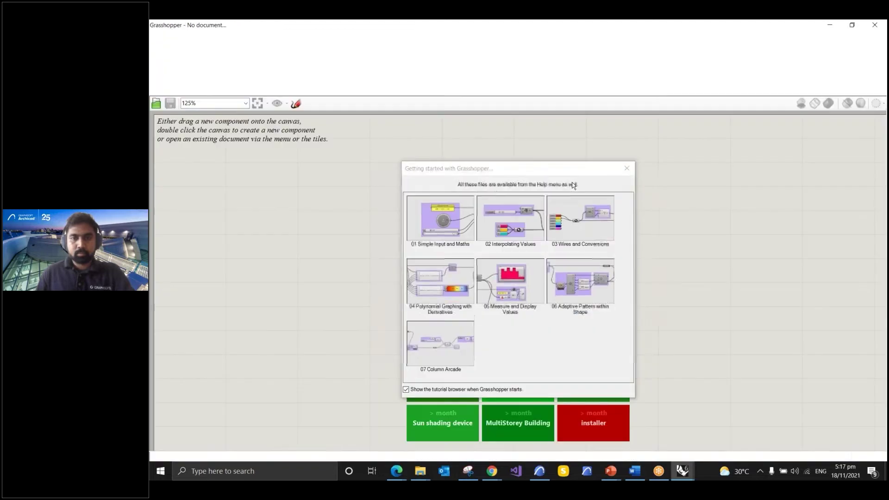
click(627, 169)
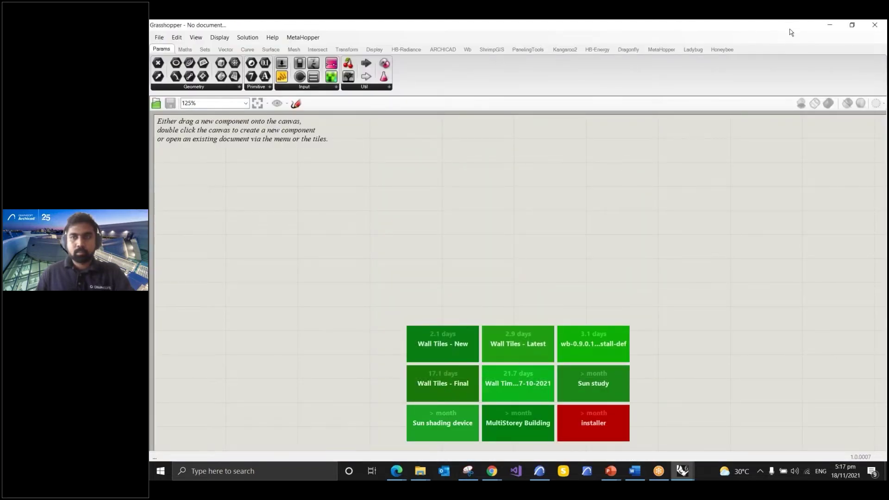
- Arrange the windows with Rhino in the upper quarter of the screen and Grasshopper filling the half beside it
drag(791, 28, 798, 237)
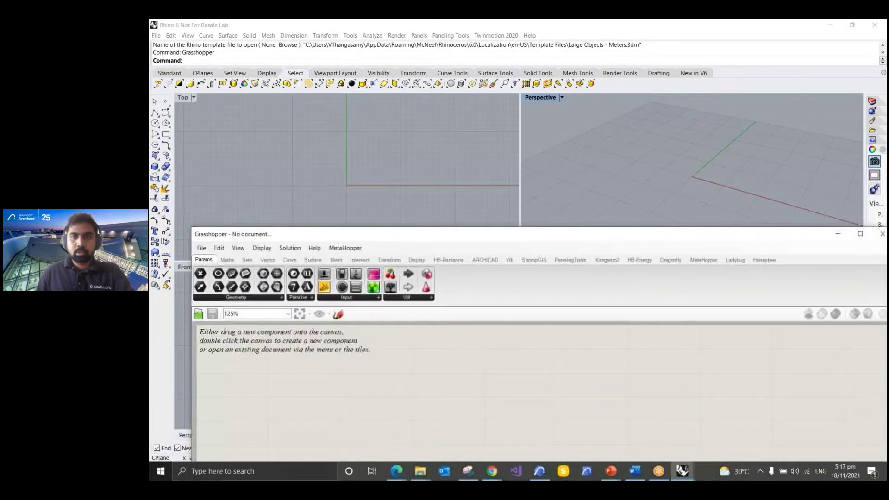
drag(220, 25, 150, 20)
drag(376, 241, 151, 21)
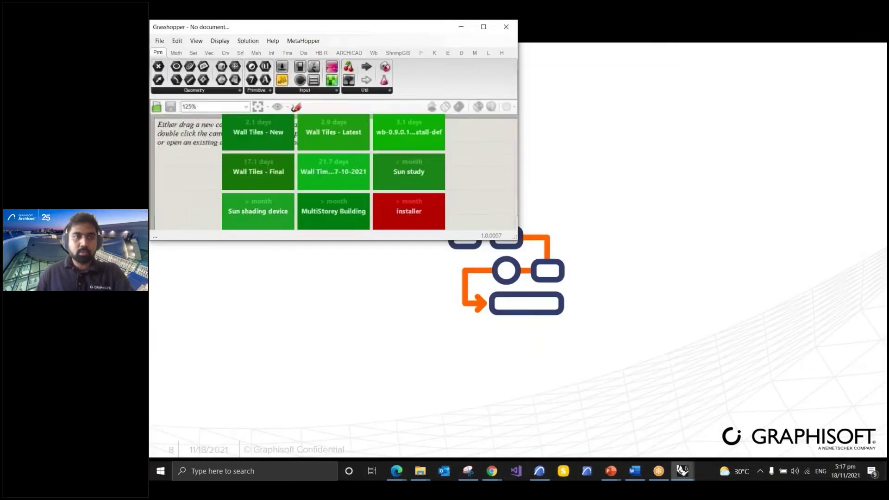
drag(281, 241, 276, 459)
drag(257, 24, 632, 24)
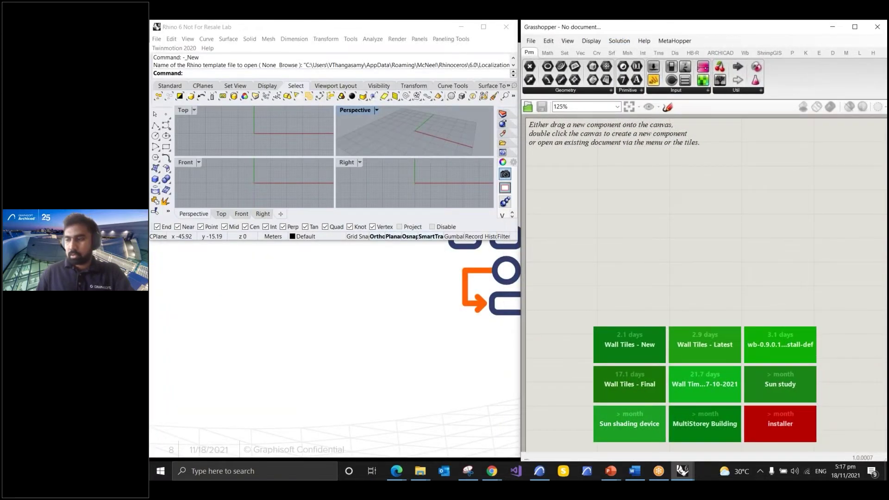
- Switch to ARCHICAD 24, arrange it below Rhino and start its Grasshopper Connection
key(alt+Tab)
scroll(412, 364, down, 1)
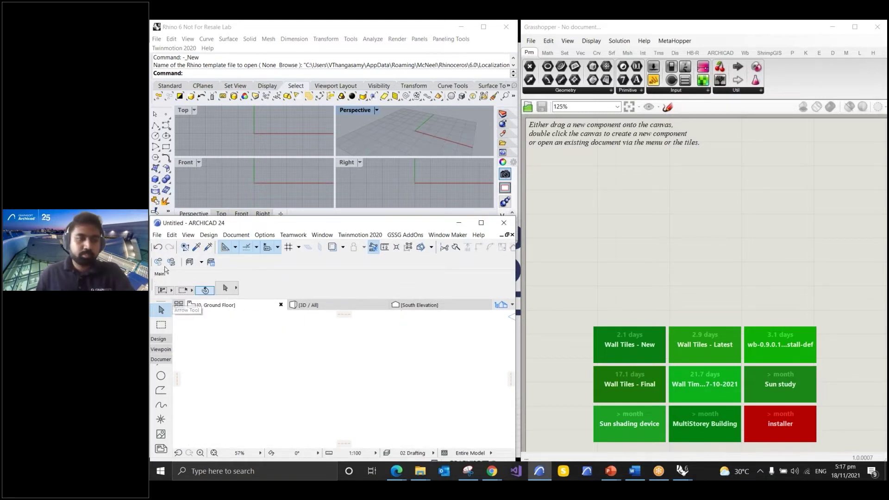
click(157, 235)
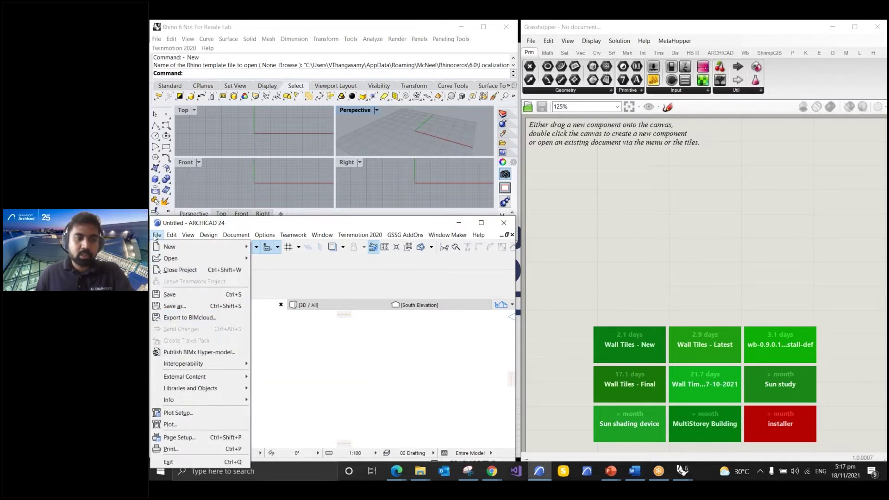
mouse_move(213, 363)
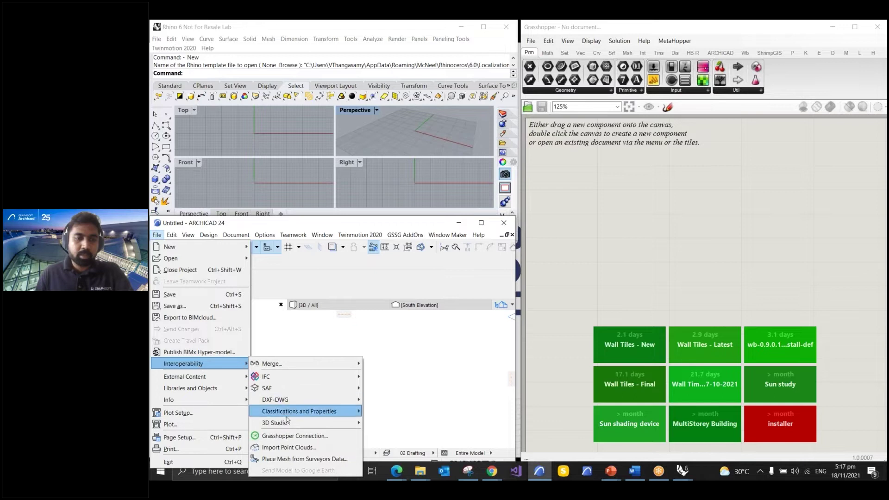
click(295, 435)
drag(435, 250, 420, 236)
click(220, 274)
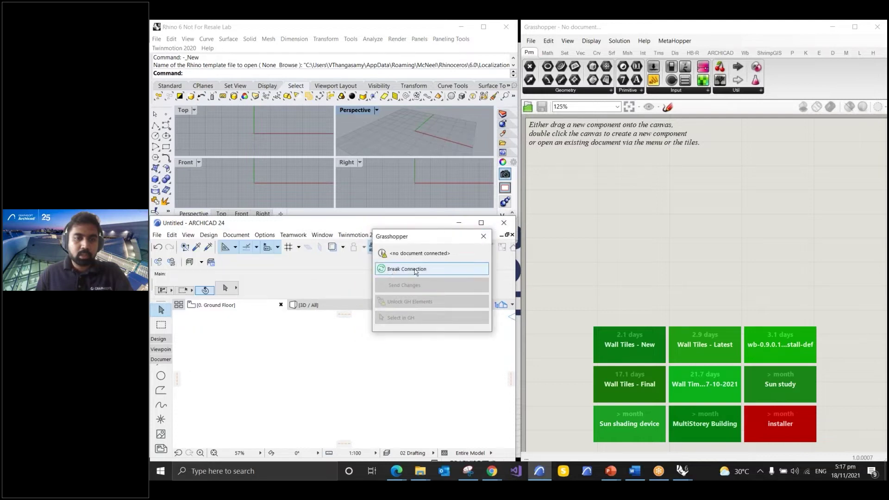
- Activate the Polyline tool with the rectangle geometry method and move the Grasshopper connection palette clear of the settings
scroll(238, 341, down, 1)
click(178, 436)
click(264, 379)
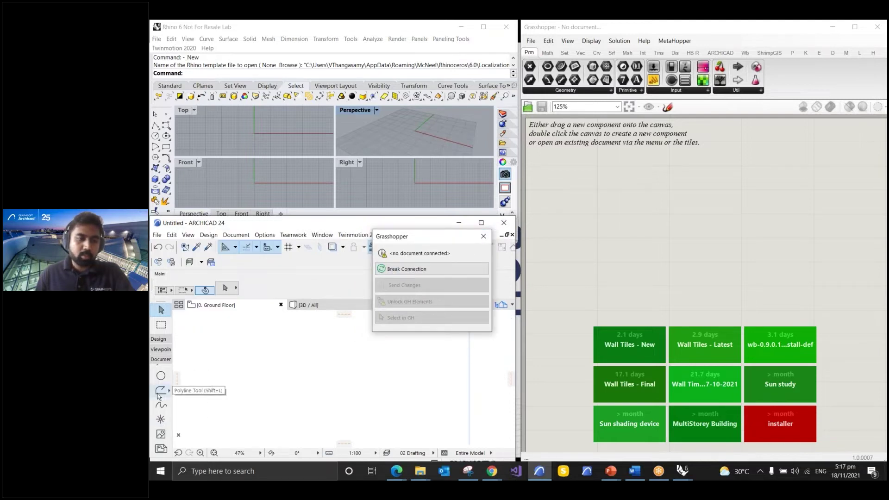
click(159, 392)
click(159, 392)
click(160, 392)
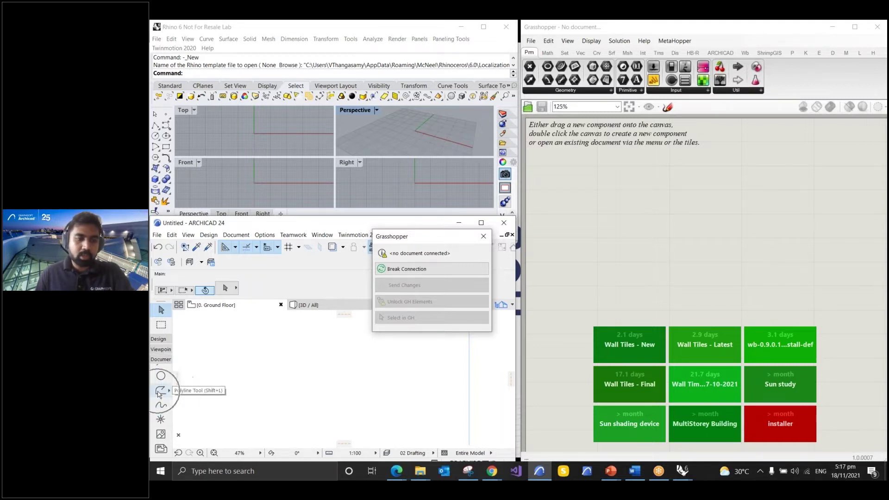
click(160, 392)
click(160, 392)
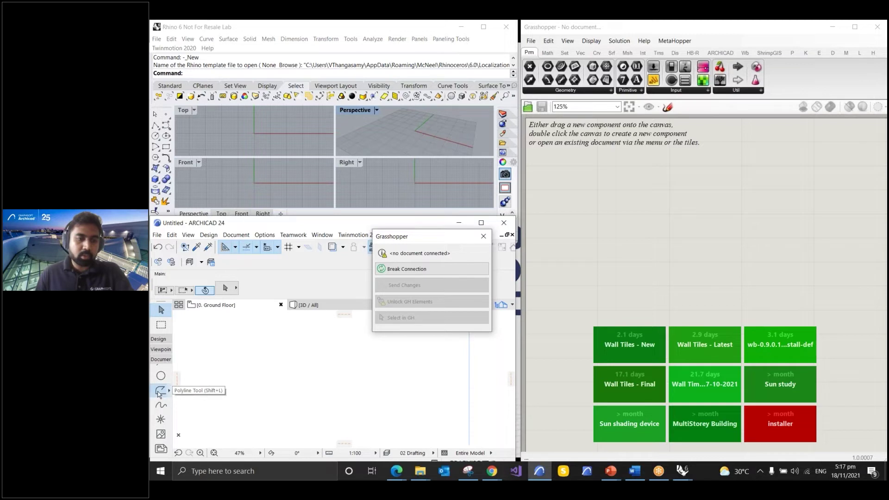
drag(410, 239, 479, 240)
click(364, 288)
- Draw a 12000 by 12000 square polyline on the Ground Floor plan
scroll(344, 379, down, 5)
scroll(320, 399, up, 3)
click(295, 410)
scroll(330, 370, down, 2)
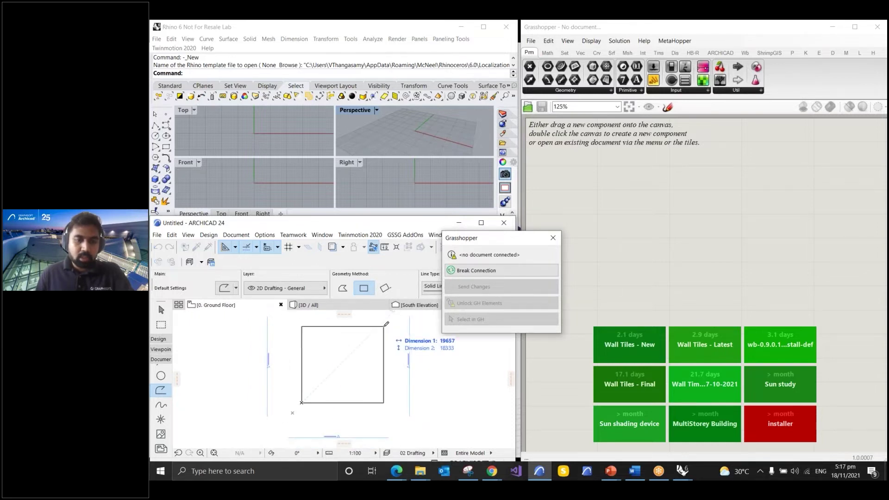
scroll(370, 340, up, 2)
text(12)
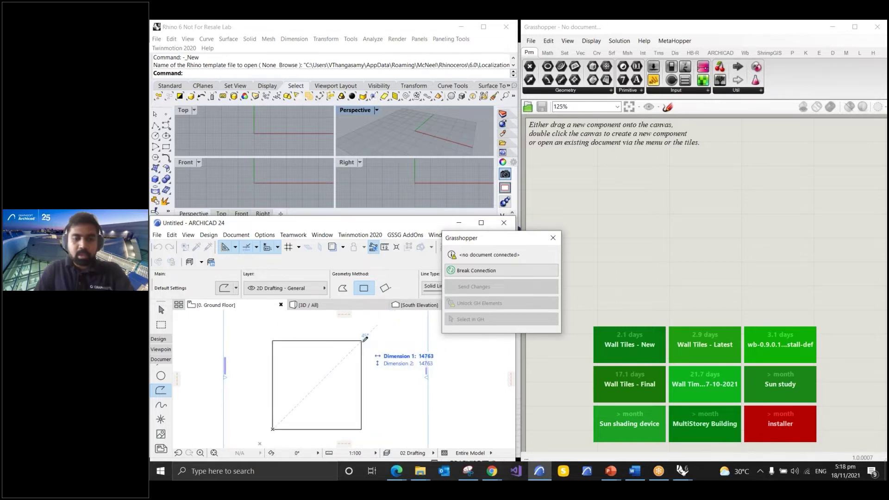
text(000)
key(Tab)
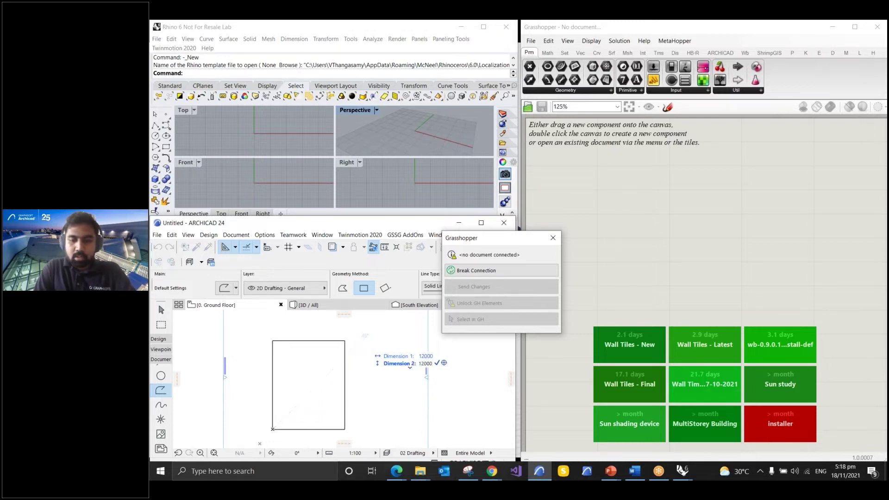
key(Return)
key(Escape)
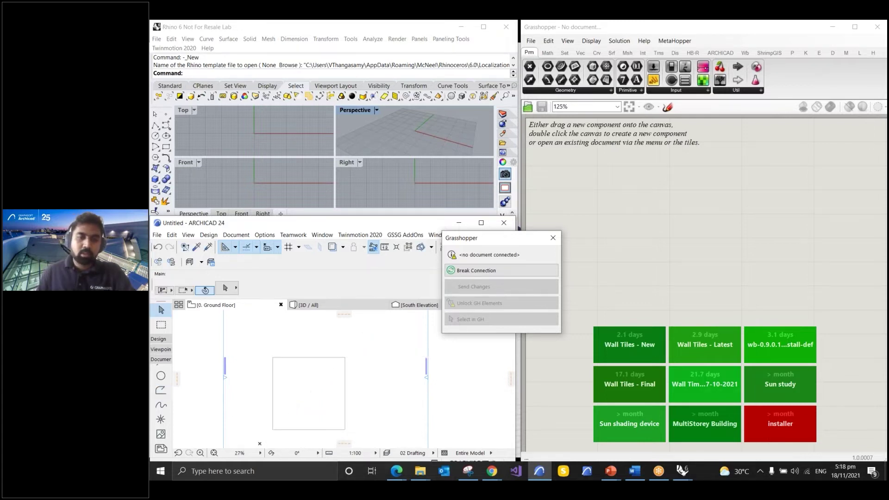
- Move the Grasshopper connection palette away from the plan so the whole square is in view
scroll(321, 373, down, 3)
scroll(322, 389, up, 4)
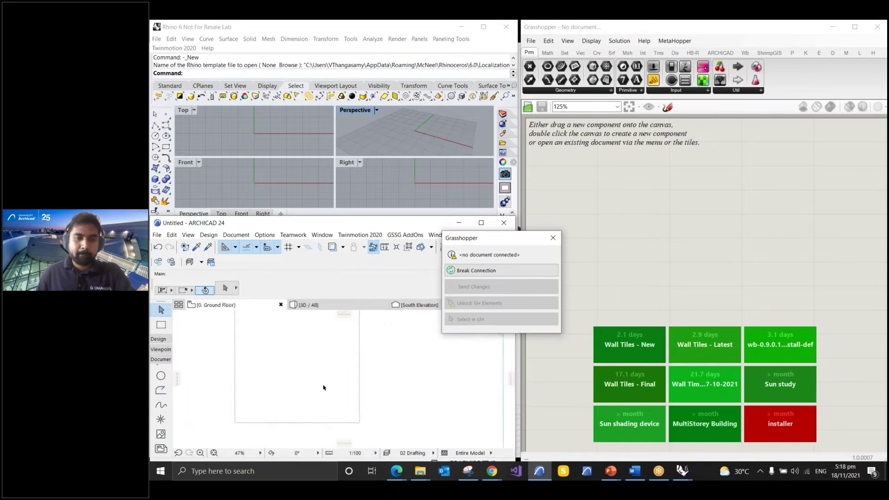
click(330, 330)
click(363, 356)
drag(487, 243, 204, 225)
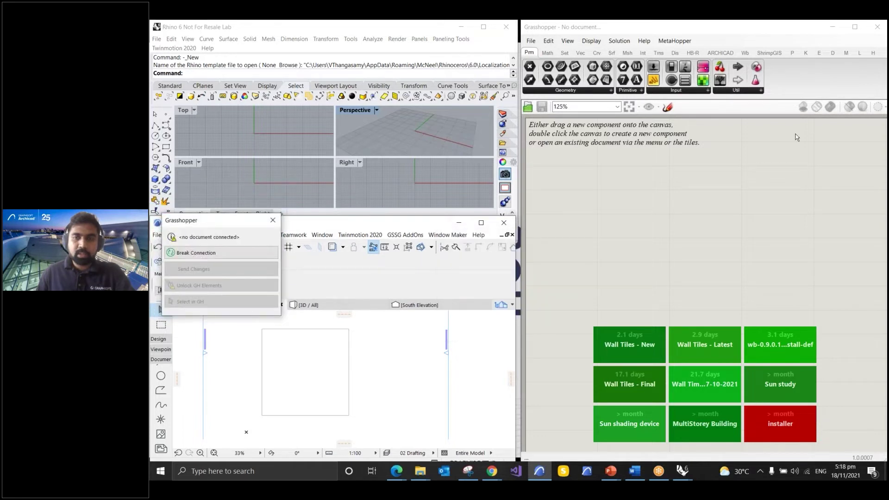
- Place a 2D Curve parameter from the ARCHICAD parameters on the empty Grasshopper canvas
mouse_move(726, 54)
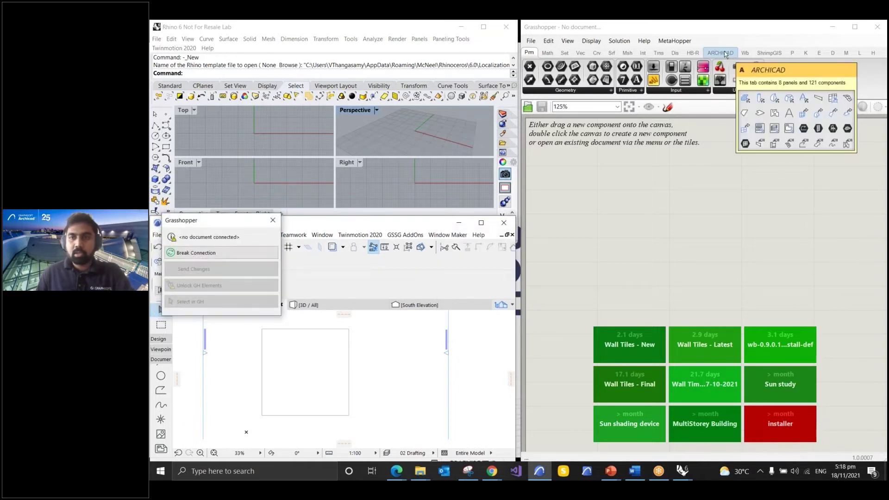
click(726, 54)
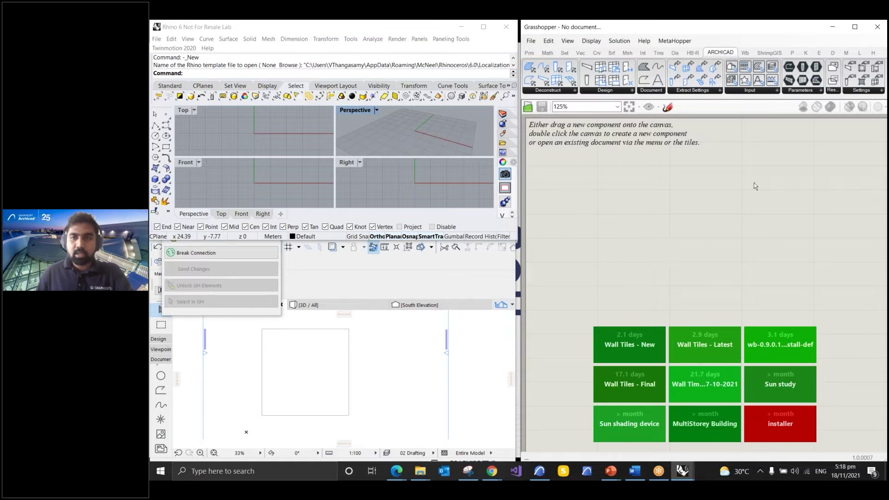
click(814, 91)
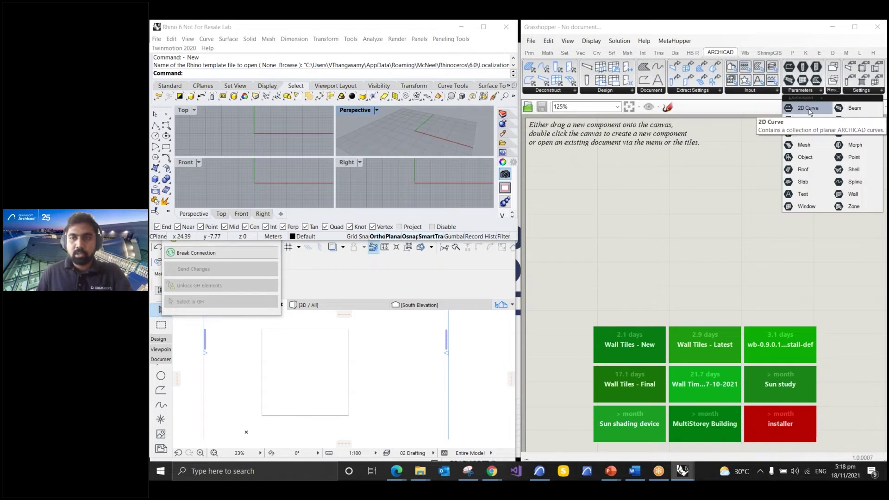
drag(810, 112, 610, 224)
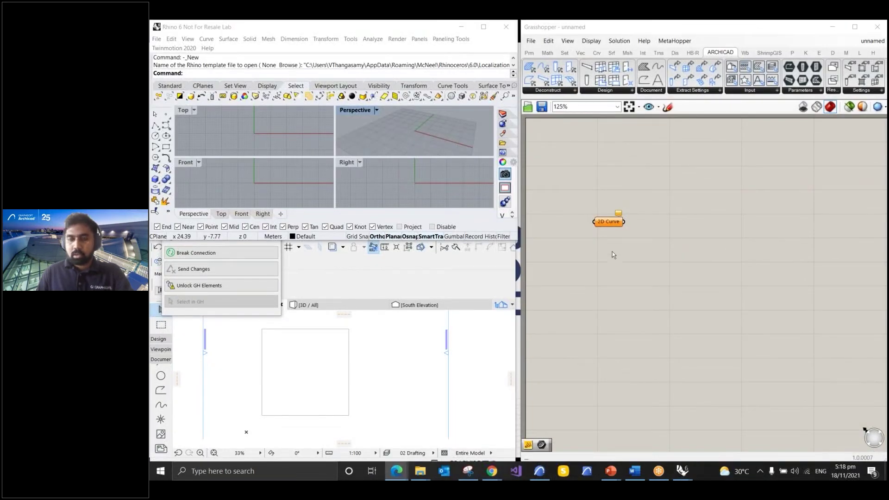
- Set the ARCHICAD square as the 2D Curve parameter's single curve, and move the Grasshopper window back beside Rhino
scroll(610, 224, up, 4)
right_click(610, 223)
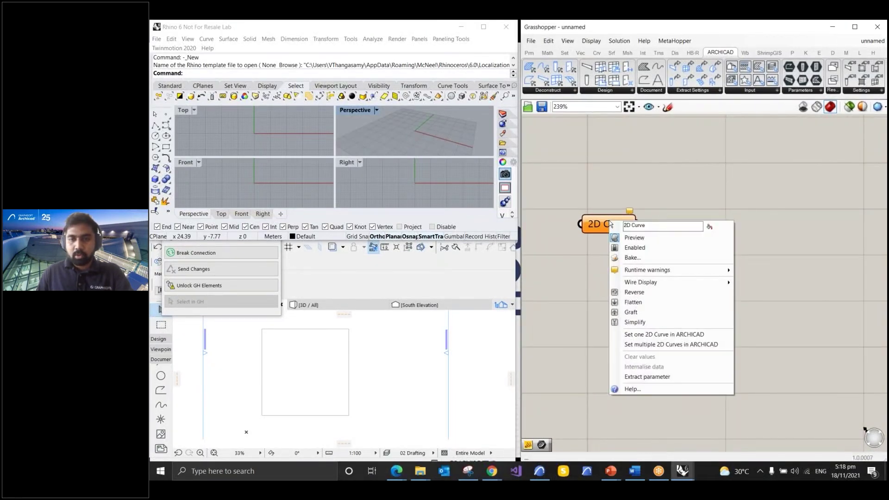
click(661, 335)
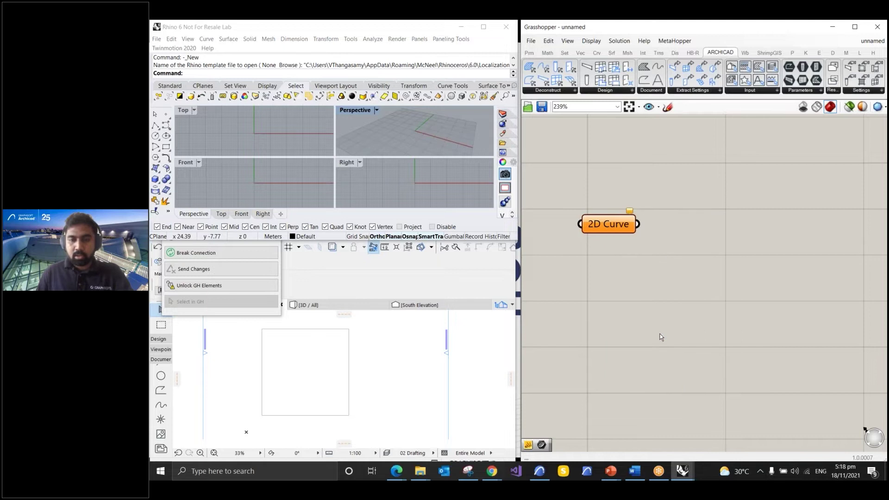
click(350, 361)
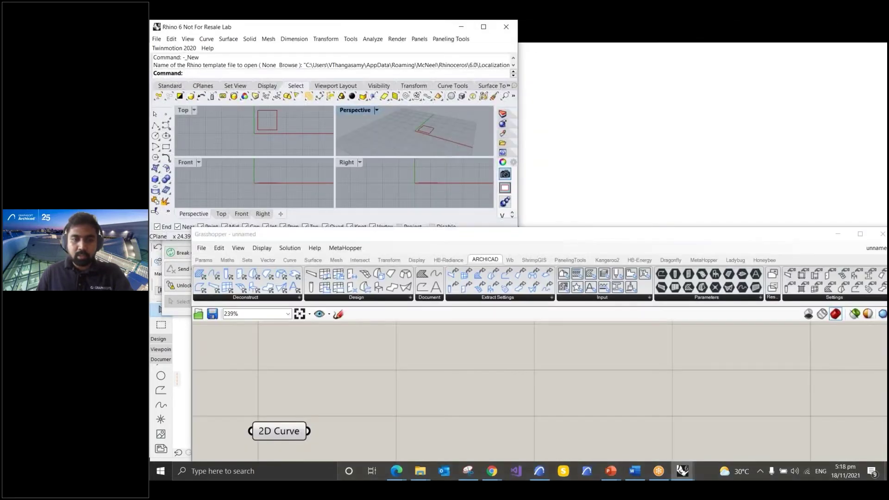
drag(365, 238, 575, 29)
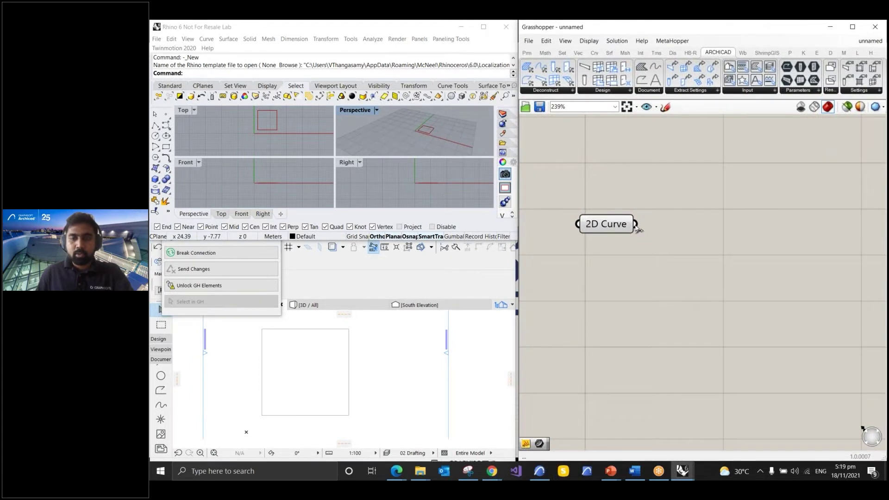
drag(604, 226, 620, 241)
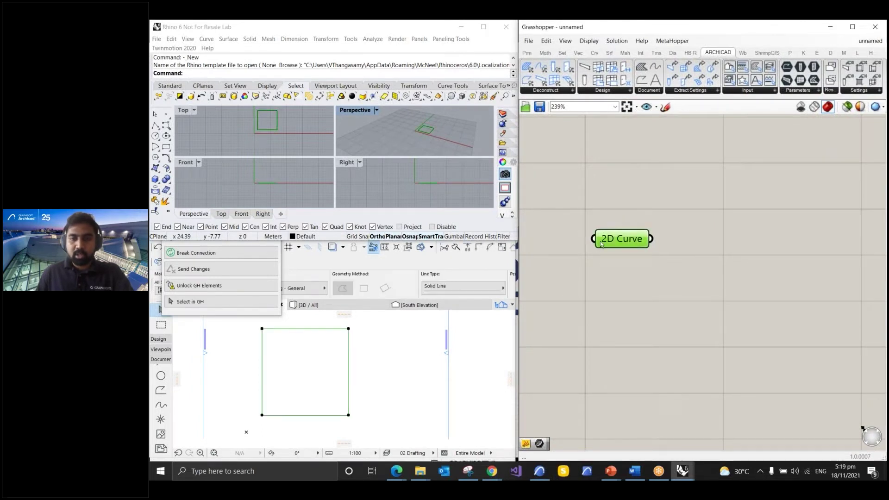
- Undo the last 2D Curve parameter move, add a generic Curve parameter beside it and connect the 2D Curve output to it
key(ctrl+z)
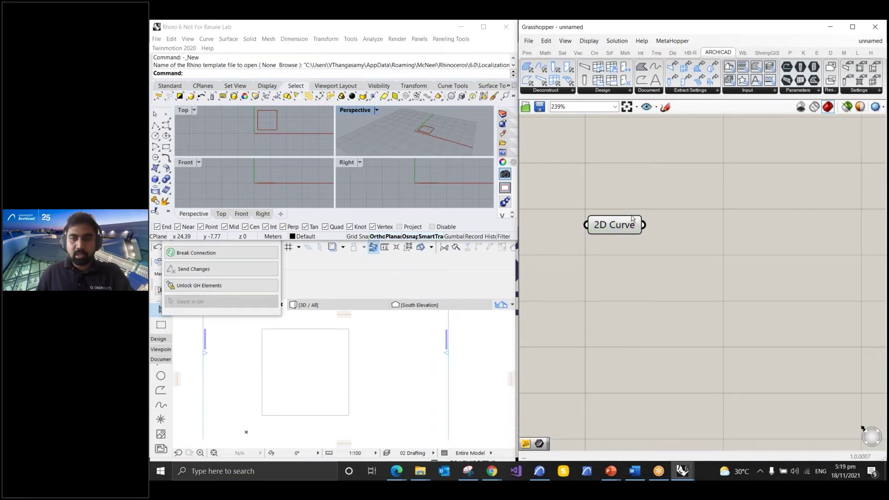
click(527, 52)
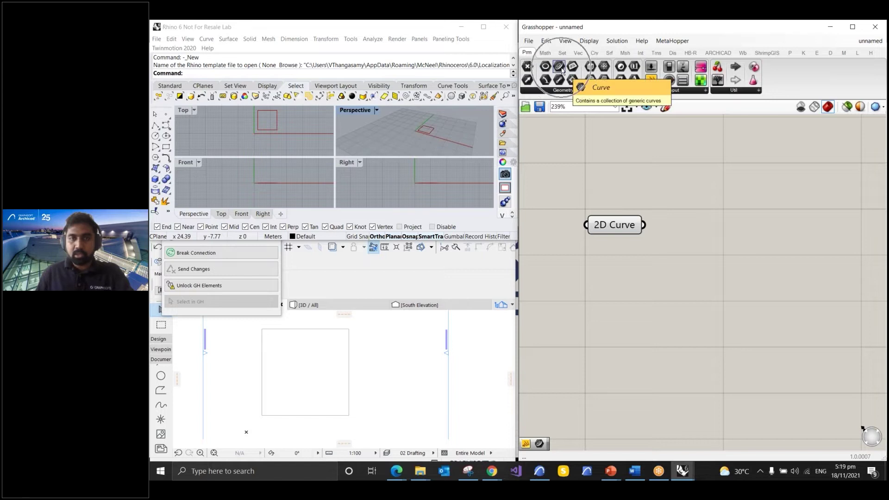
drag(562, 70, 663, 230)
ctrl+alt+click(686, 222)
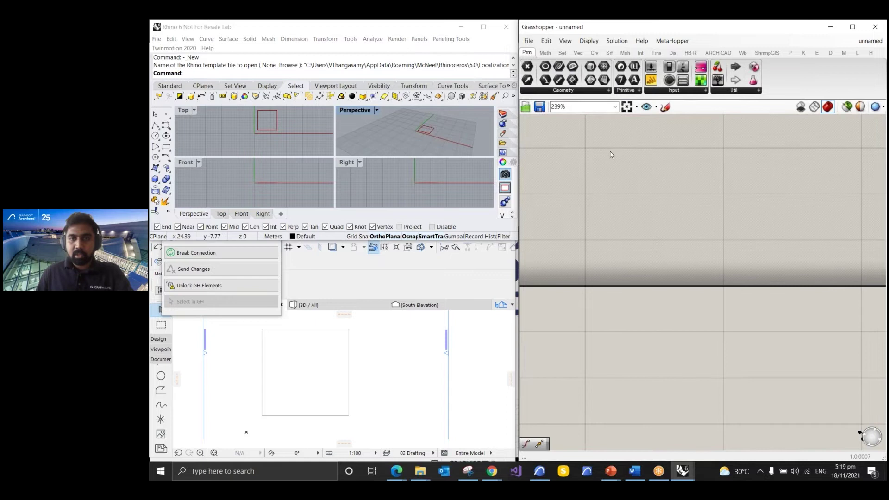
scroll(639, 211, down, 4)
scroll(647, 303, up, 5)
drag(612, 329, 652, 324)
- Maximize Rhino's Perspective viewport around the square and highlight the square through the Curve parameter
click(358, 108)
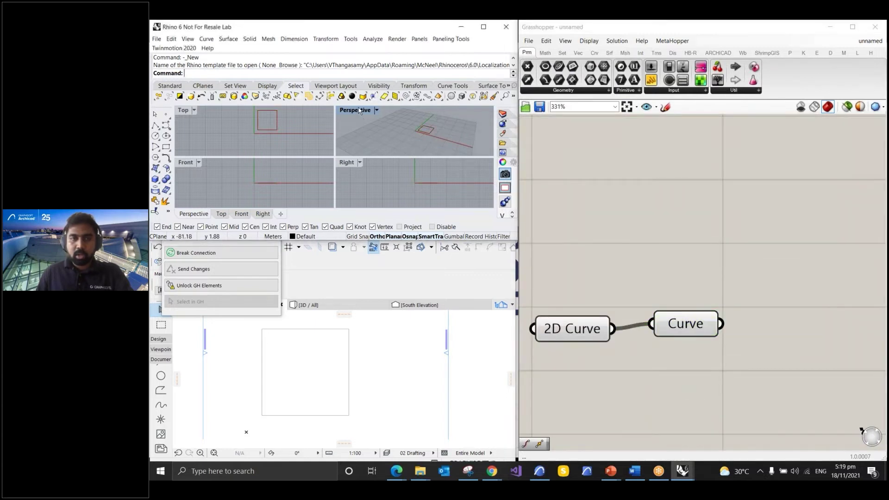
double_click(358, 107)
scroll(379, 130, up, 4)
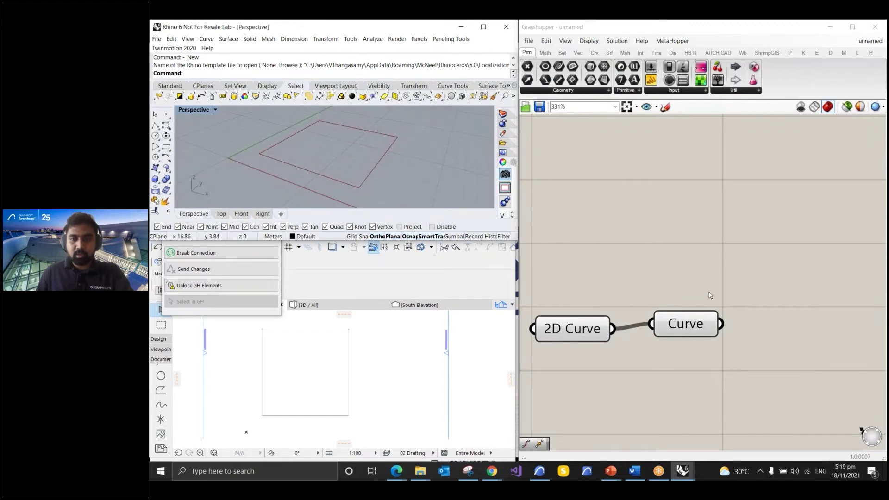
click(686, 322)
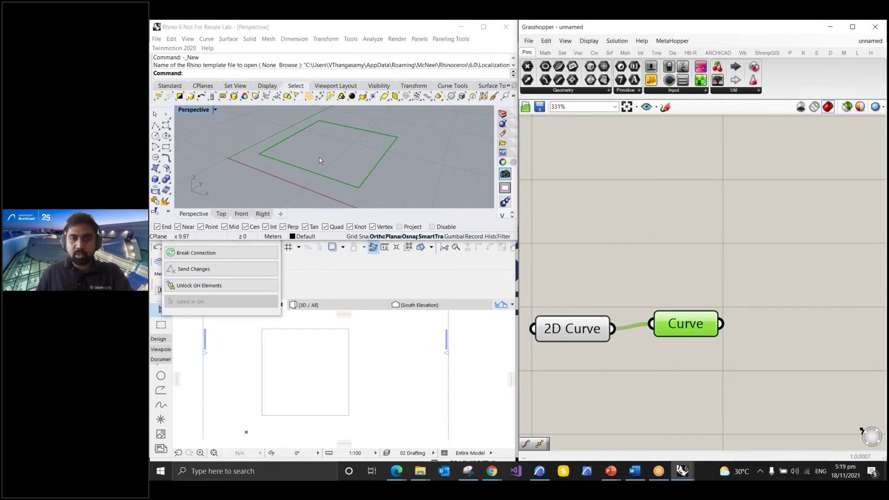
click(664, 262)
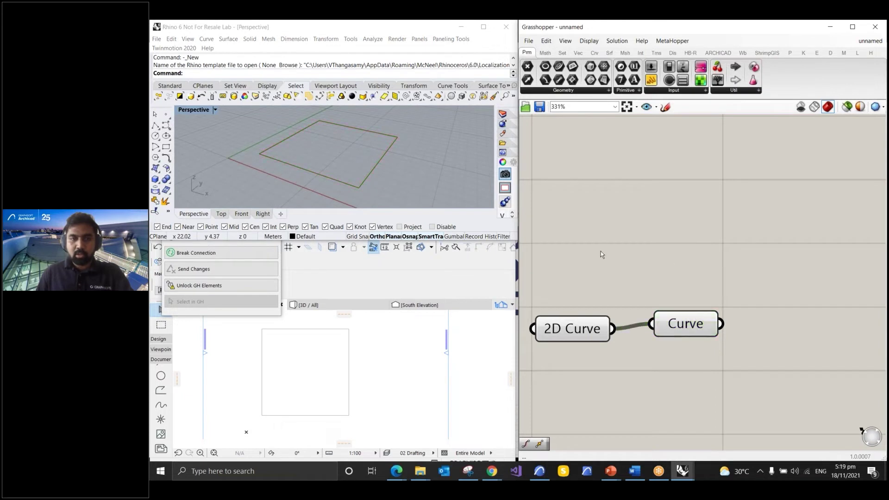
- Move the Curve parameter closer to the 2D Curve parameter and in line with it
scroll(661, 248, down, 3)
scroll(707, 269, up, 1)
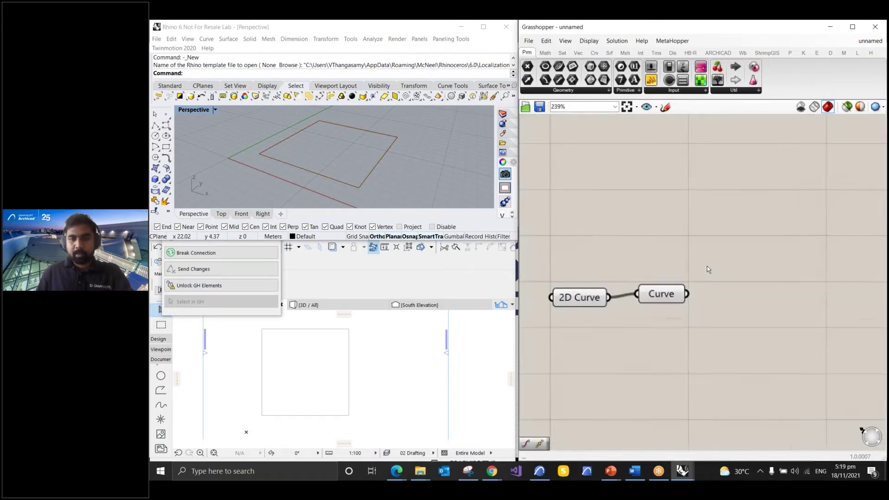
click(661, 302)
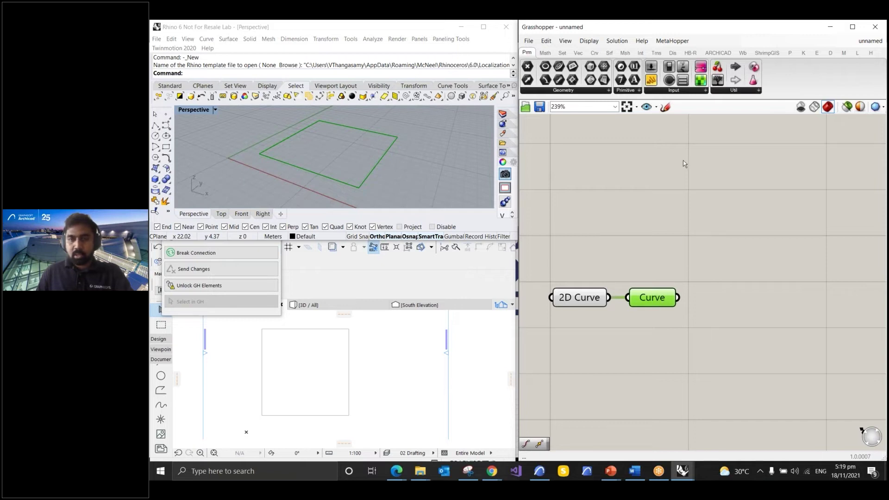
- Place an ARCHICAD Slab component on the canvas and connect the Curve parameter to its Polygon input
mouse_move(719, 56)
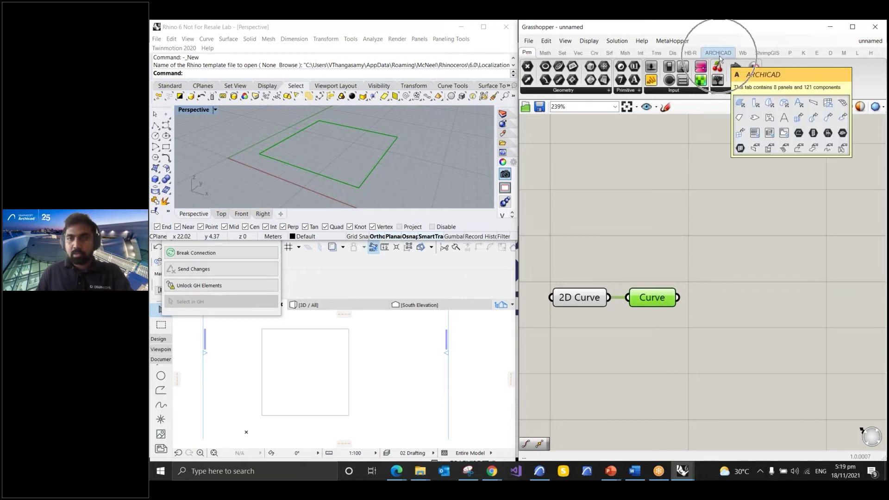
click(719, 56)
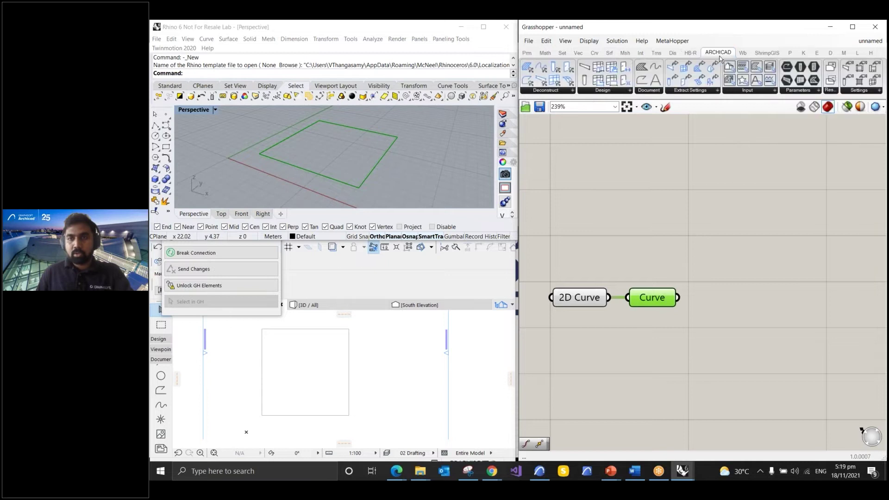
click(617, 92)
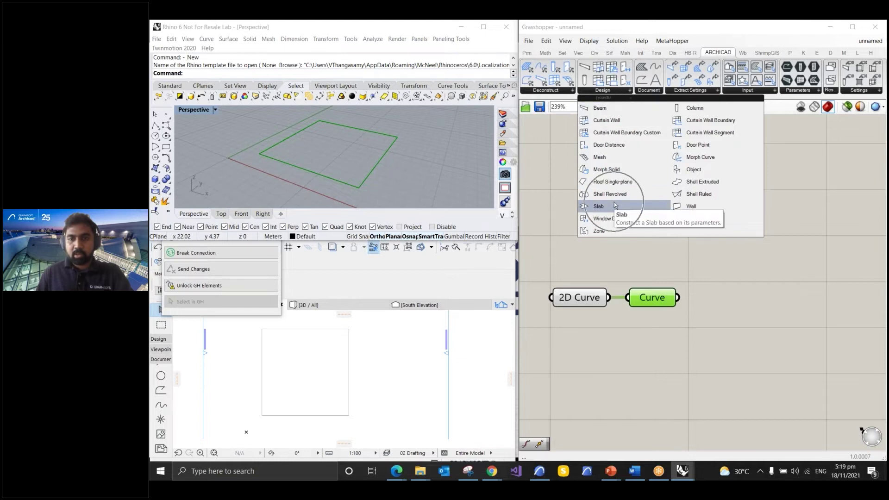
click(630, 209)
click(788, 207)
scroll(637, 185, down, 2)
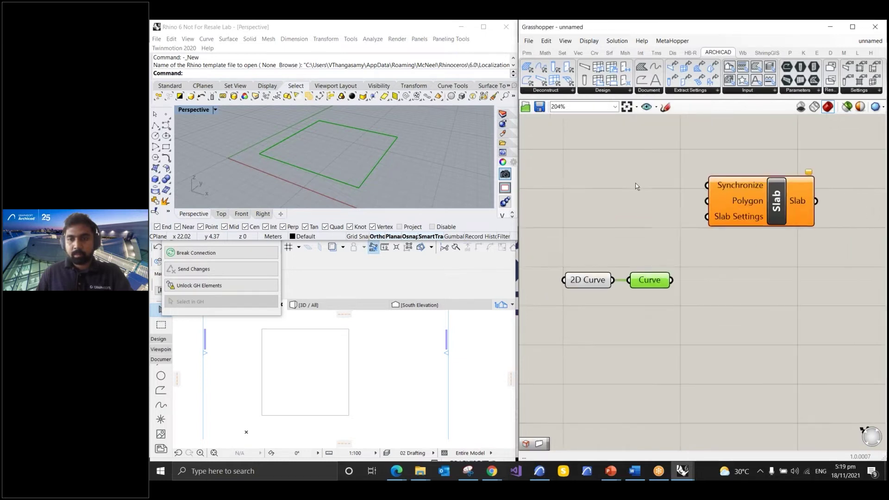
scroll(637, 186, down, 1)
drag(742, 198, 765, 202)
scroll(746, 214, up, 3)
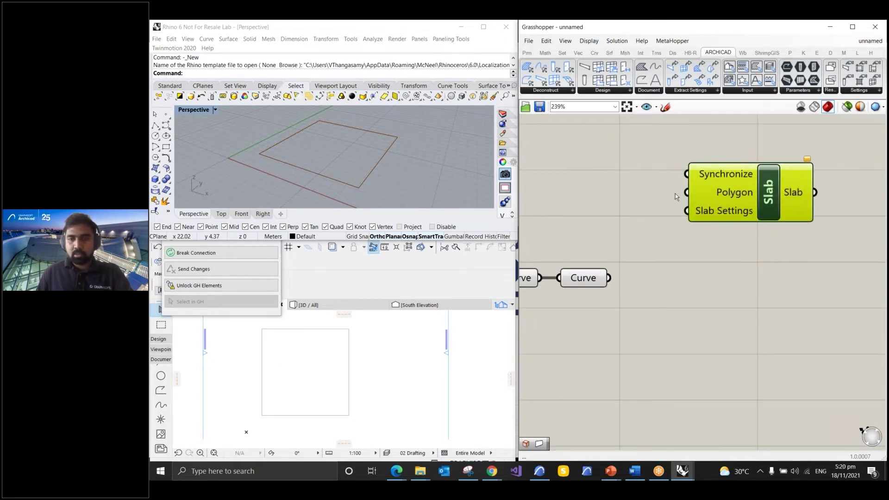
drag(612, 283, 694, 189)
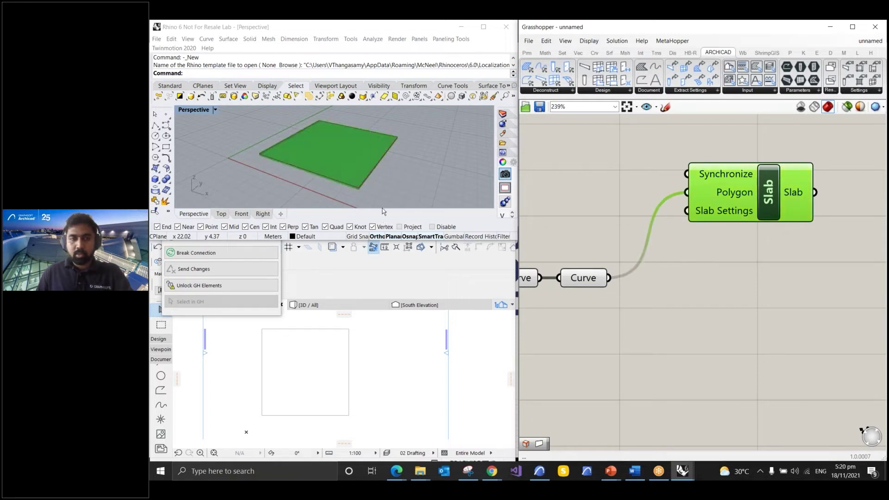
- Switch to ARCHICAD's 3D view and fit the generated slab in the window
scroll(335, 185, up, 2)
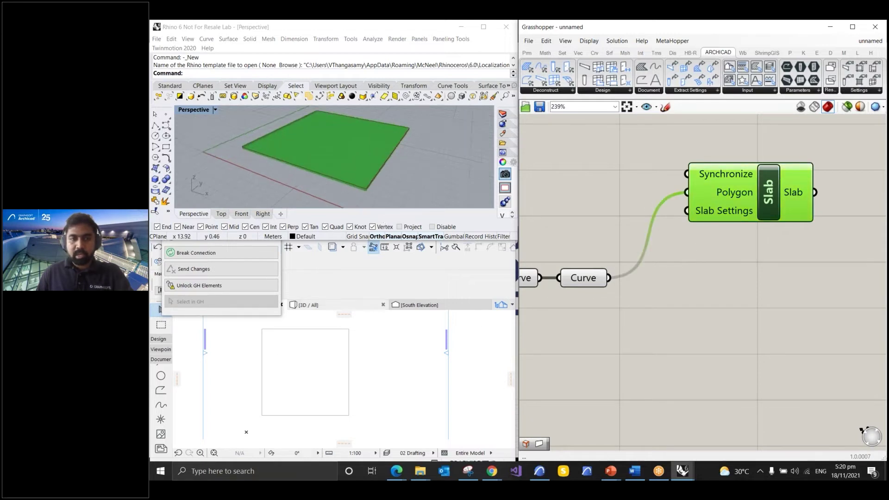
click(362, 308)
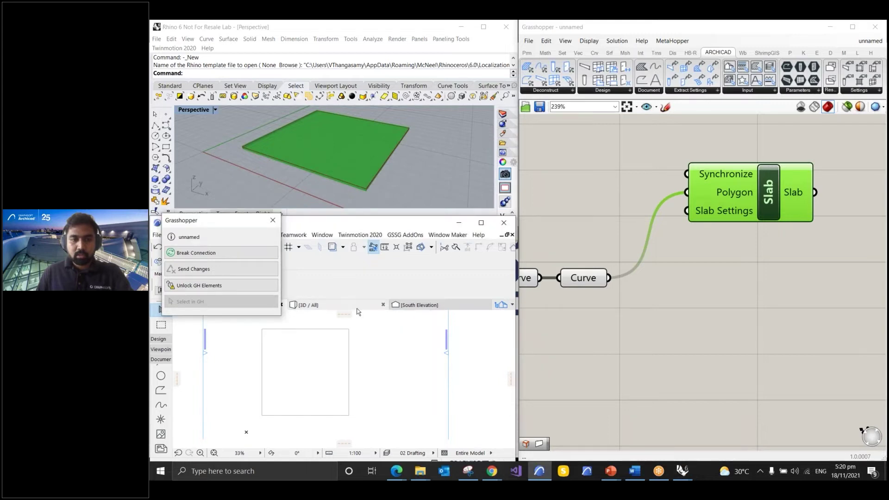
click(359, 310)
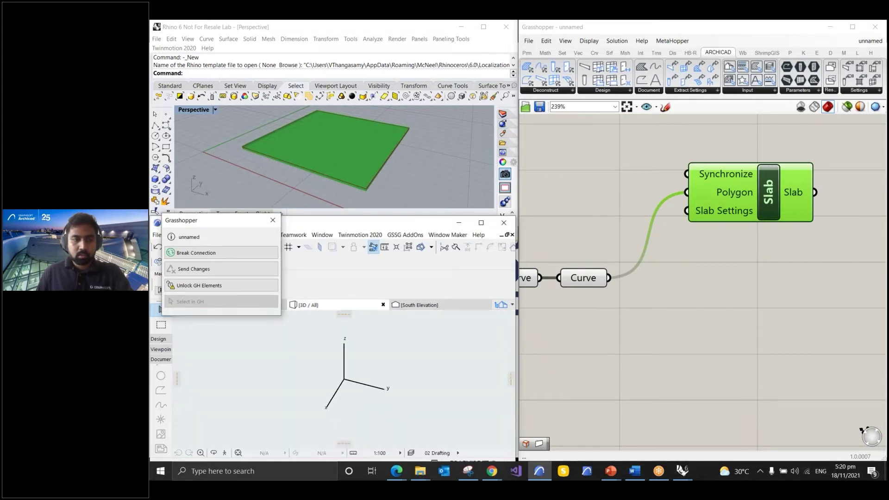
click(239, 453)
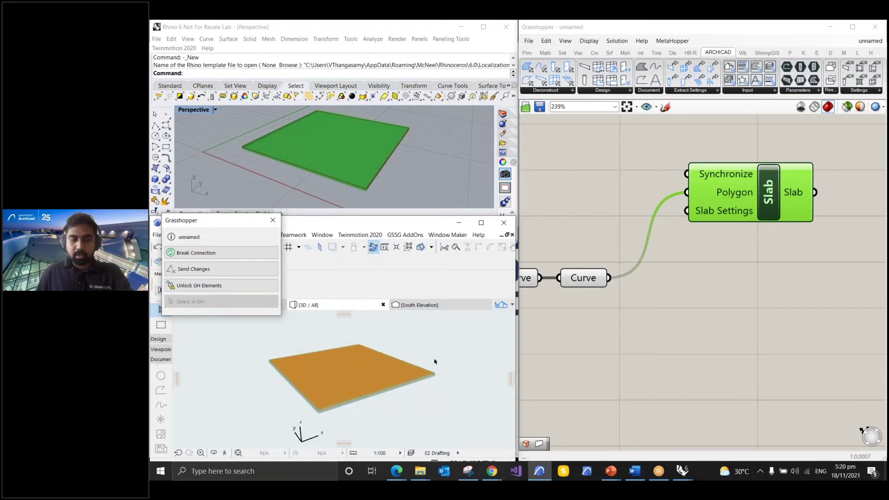
- Place an ARCHICAD Wall component below the Slab component and connect the Curve parameter to its Curve input
drag(772, 190, 777, 200)
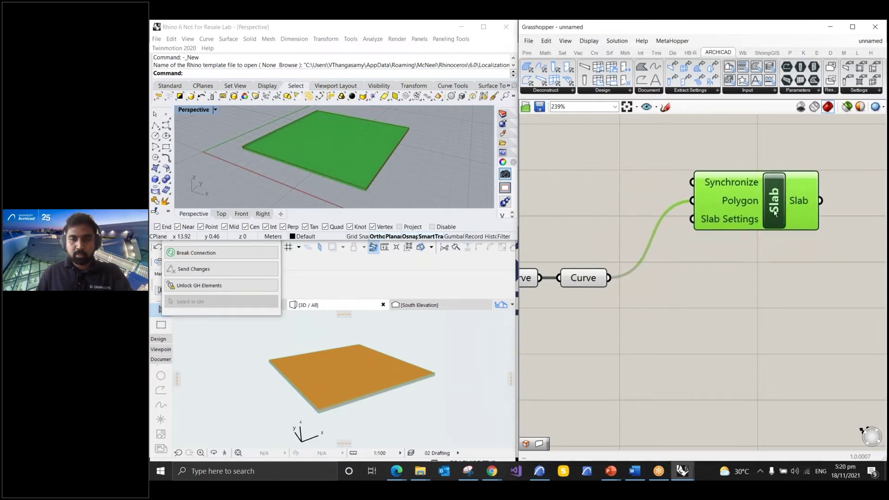
scroll(770, 212, down, 1)
scroll(674, 249, down, 2)
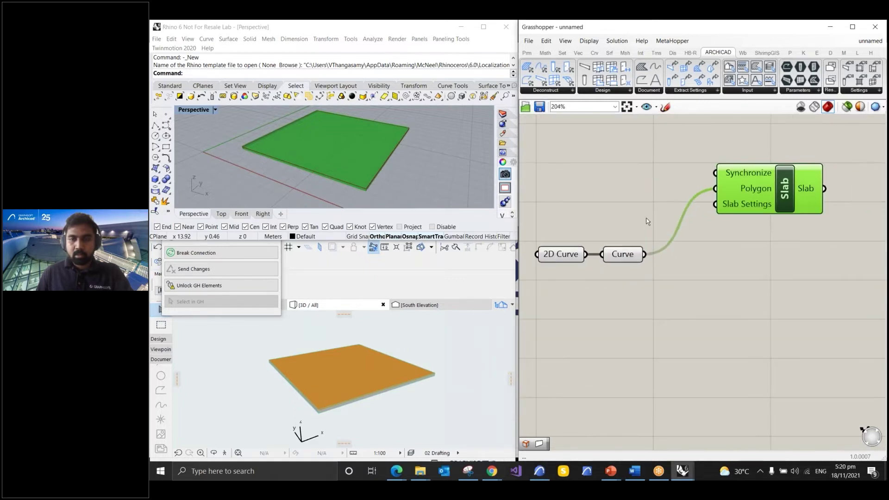
click(621, 92)
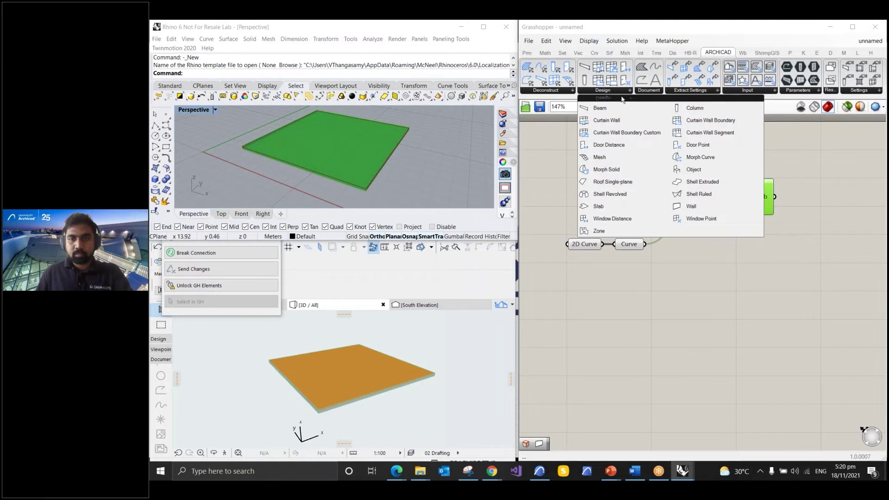
click(686, 206)
click(742, 278)
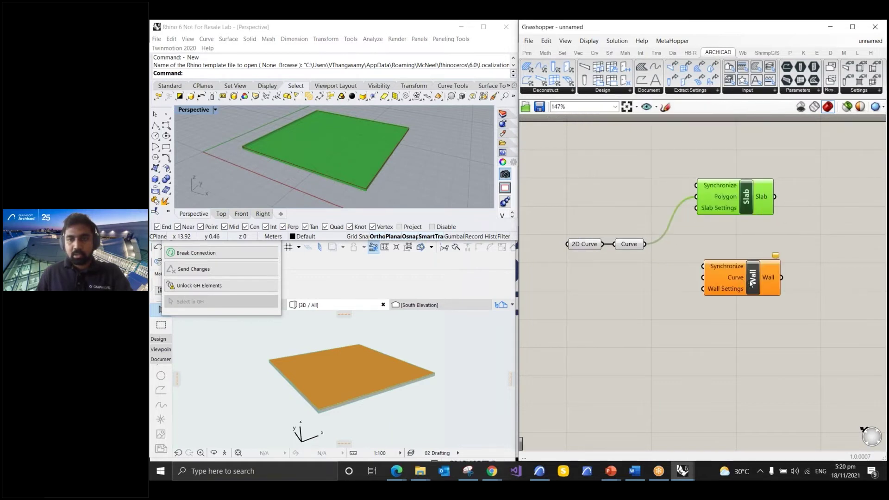
drag(754, 281, 759, 291)
drag(645, 245, 709, 284)
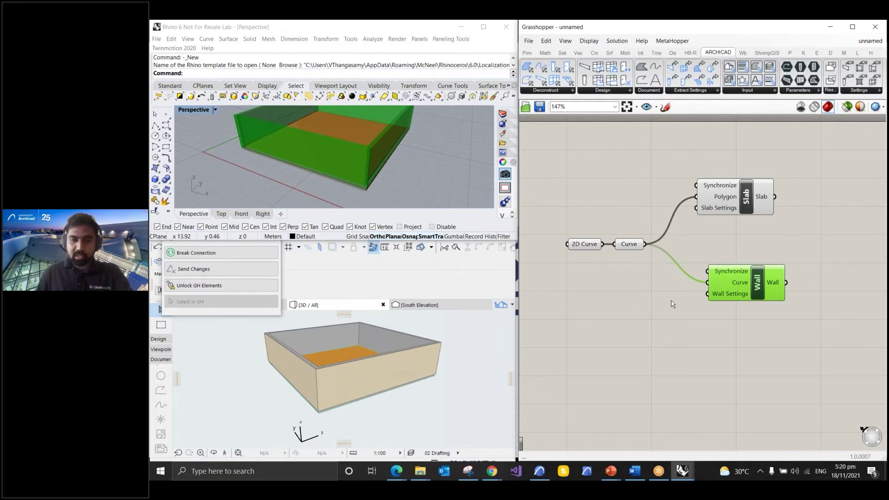
- Add a Wall Settings component and connect its output to the Wall component's Wall Settings input
click(859, 92)
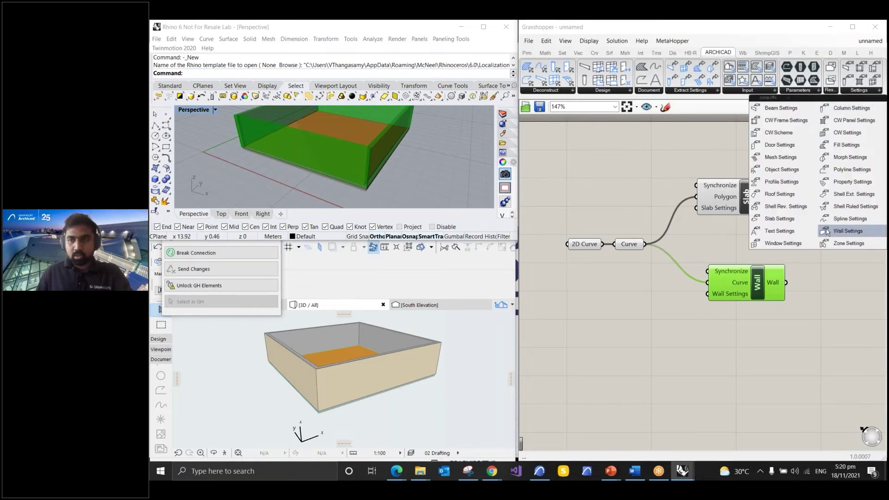
click(848, 231)
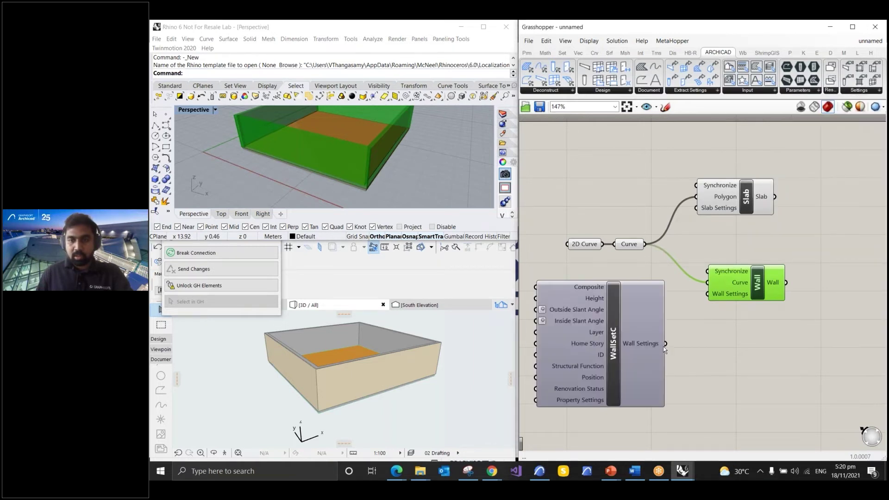
drag(666, 344, 708, 293)
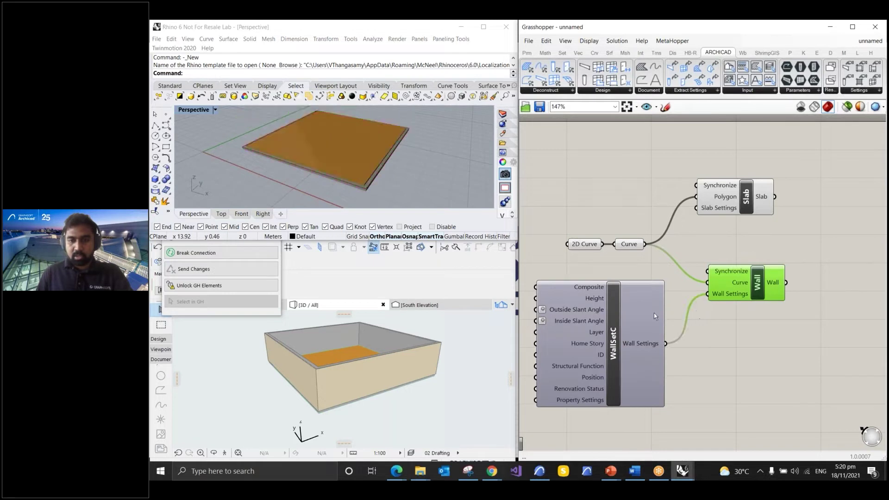
click(693, 332)
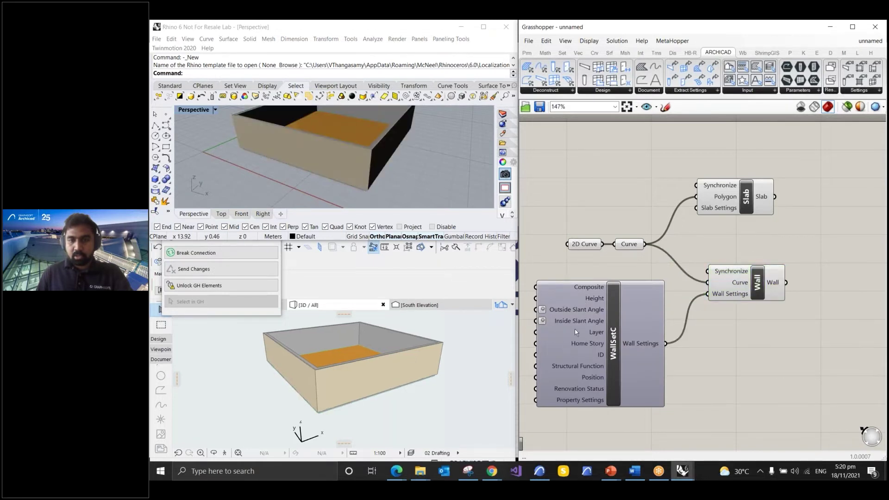
- Set the wall settings' Composite to 100 Block Double Plastered and inspect the updated walls in ARCHICAD's 3D view
click(561, 319)
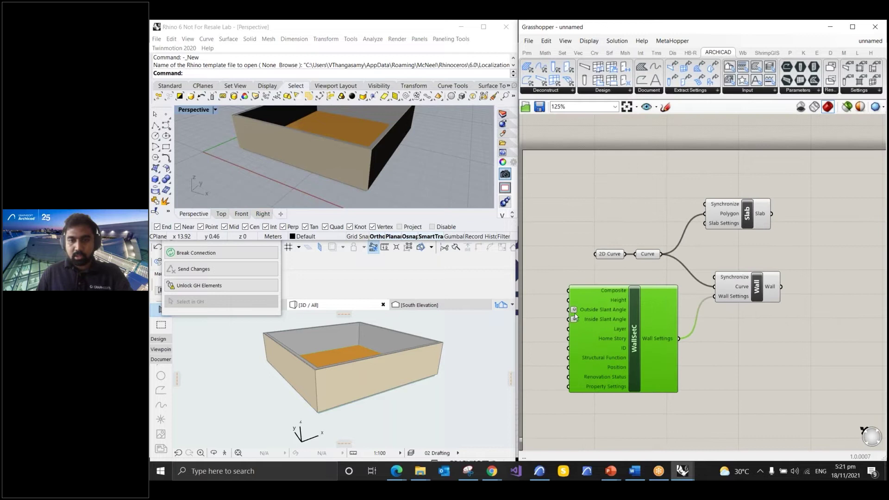
scroll(644, 274, up, 4)
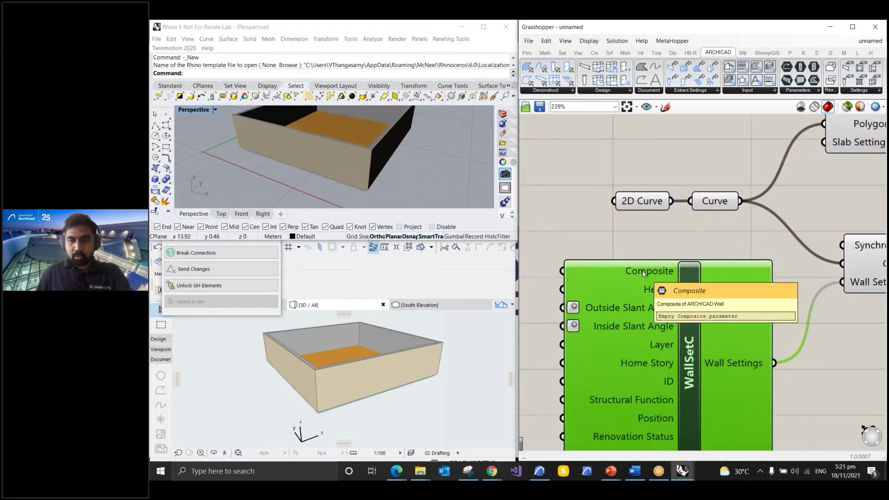
right_click(644, 274)
click(634, 271)
right_click(633, 270)
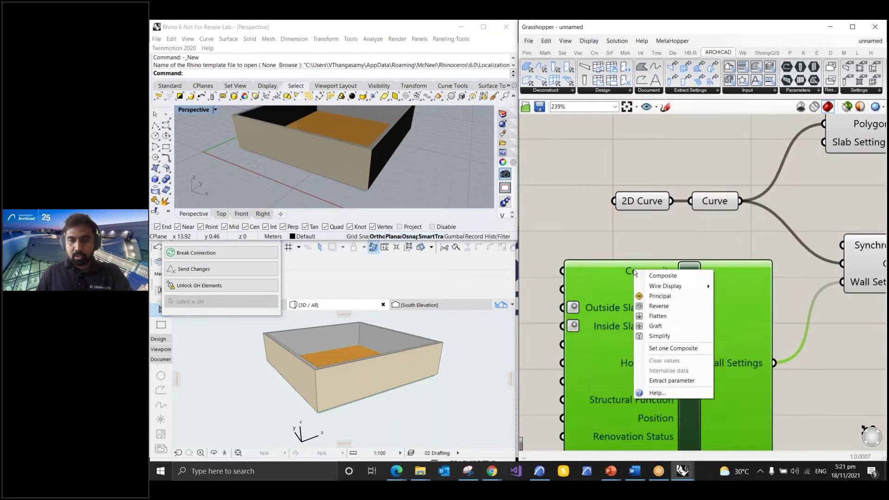
click(678, 348)
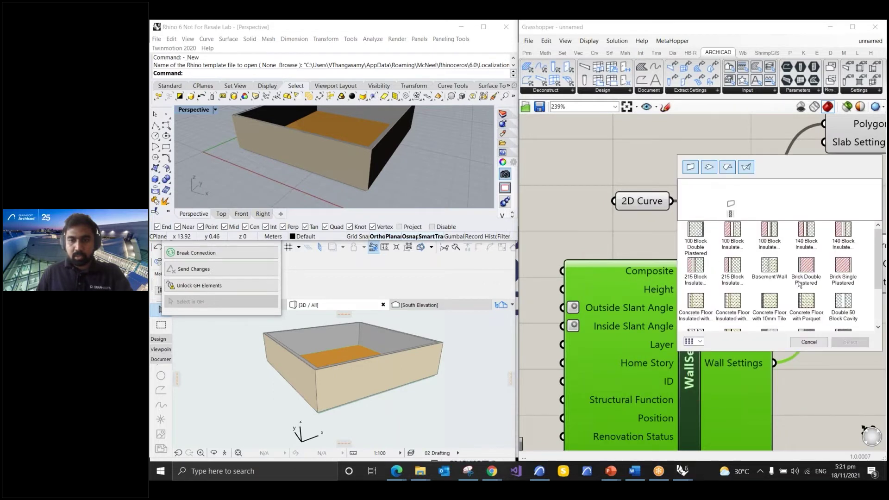
double_click(696, 234)
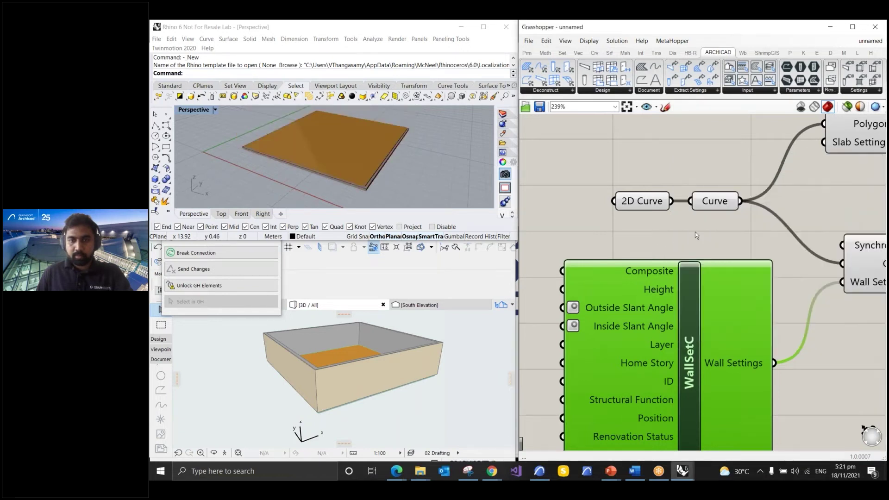
click(832, 362)
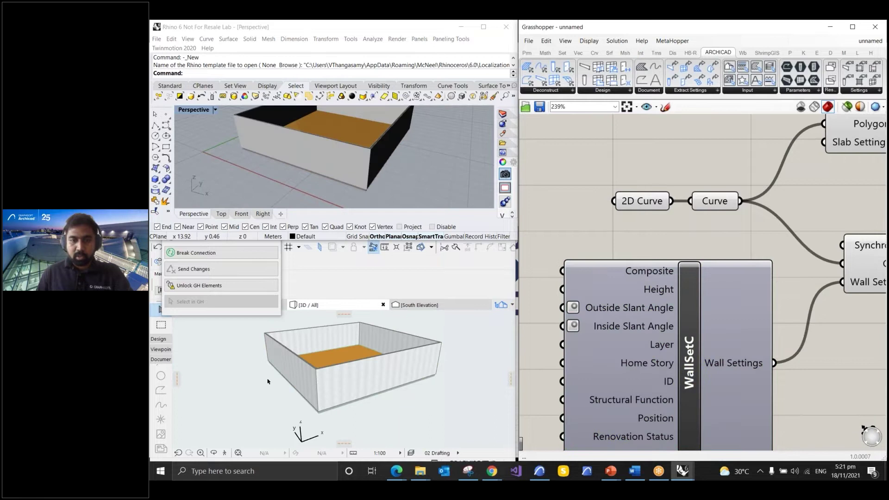
scroll(336, 375, up, 4)
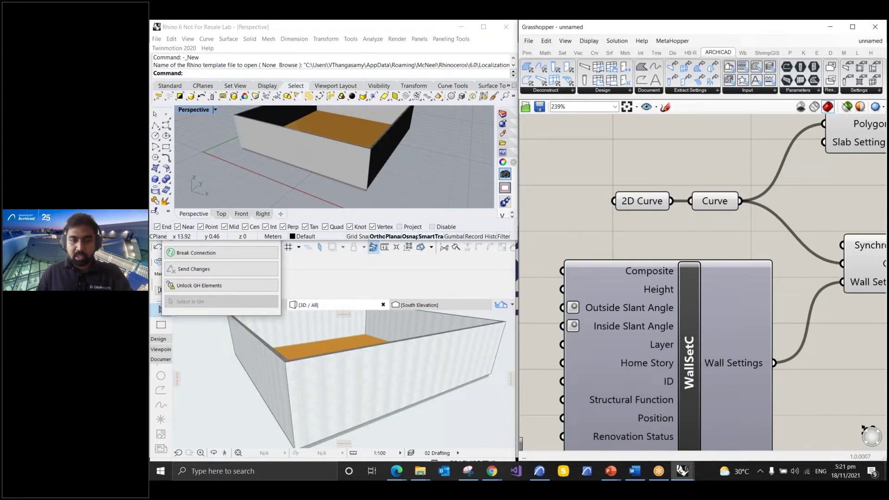
- Tidy the definition by repositioning the Slab and Wall components and moving the Curve parameter slightly further from the 2D Curve parameter
scroll(331, 356, down, 3)
scroll(648, 306, down, 3)
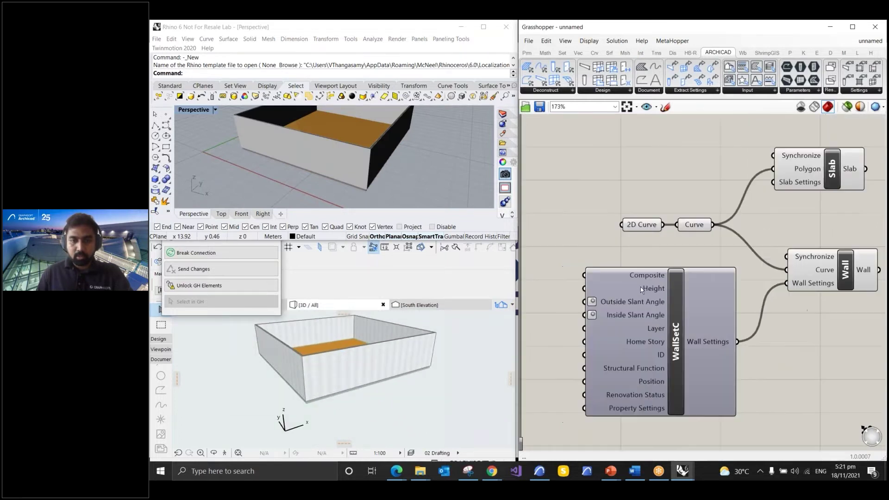
click(595, 311)
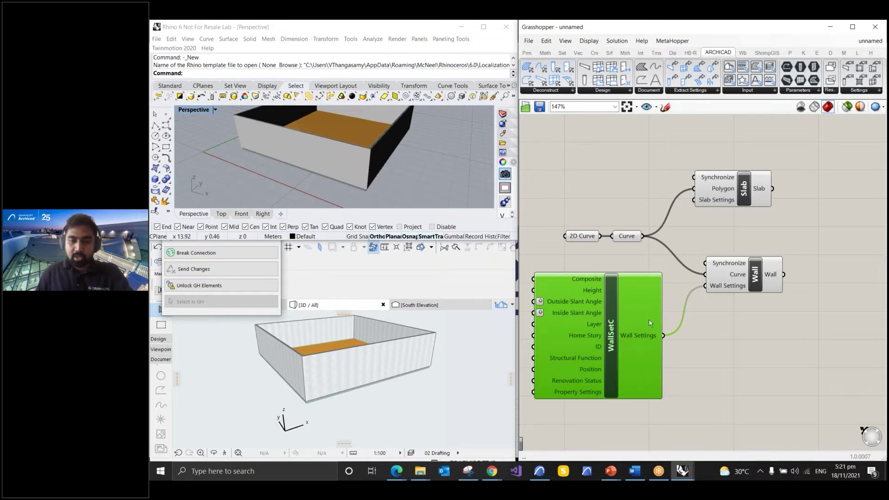
scroll(556, 268, down, 3)
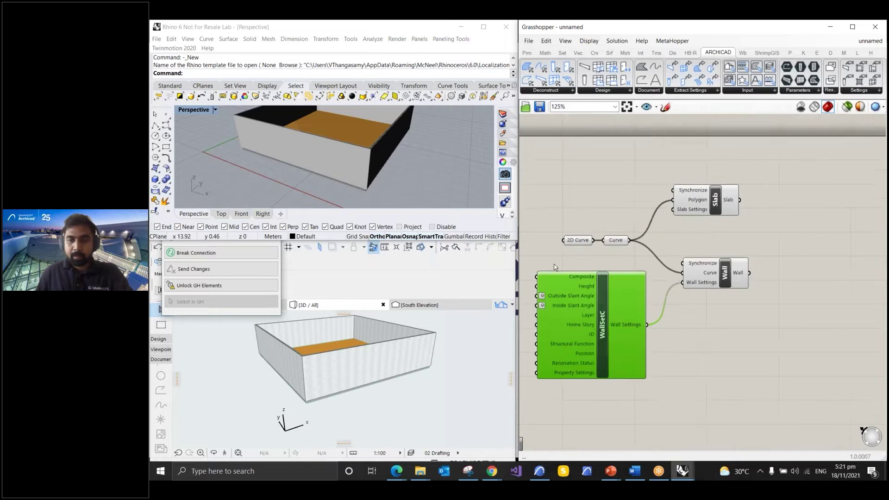
scroll(706, 234, up, 2)
drag(660, 218, 665, 214)
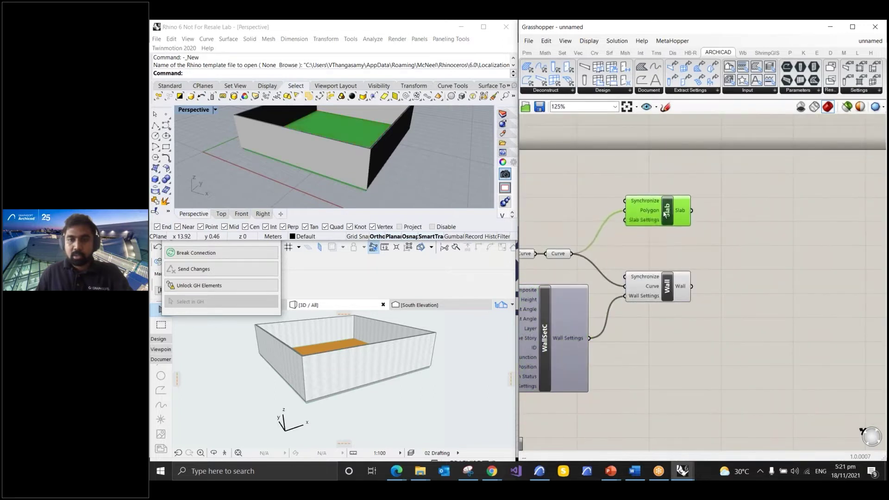
click(670, 295)
drag(669, 295, 670, 301)
click(726, 262)
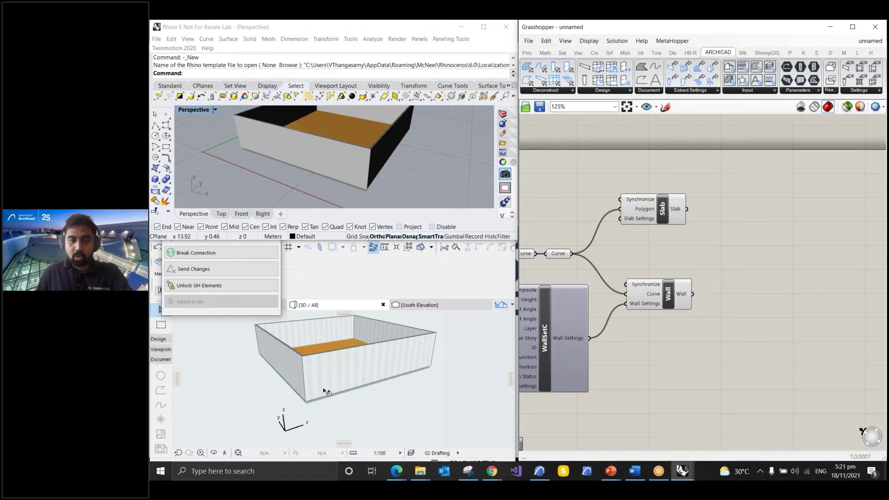
scroll(741, 276, down, 1)
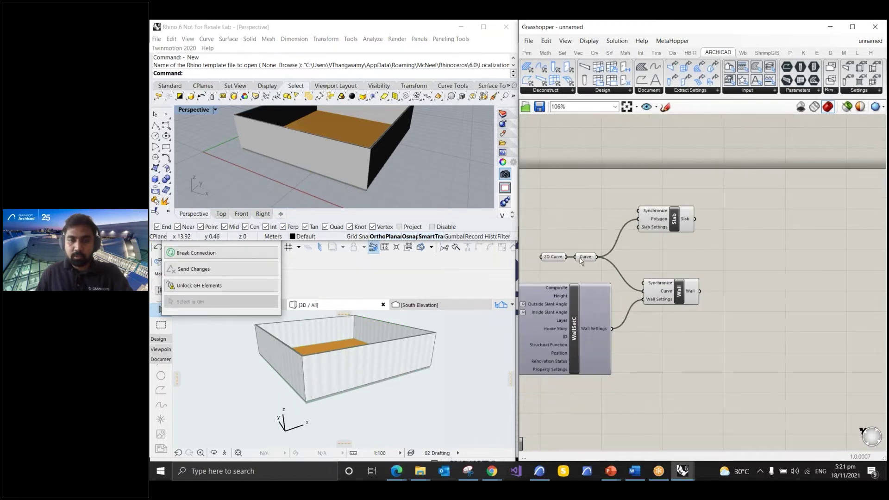
drag(585, 259, 598, 261)
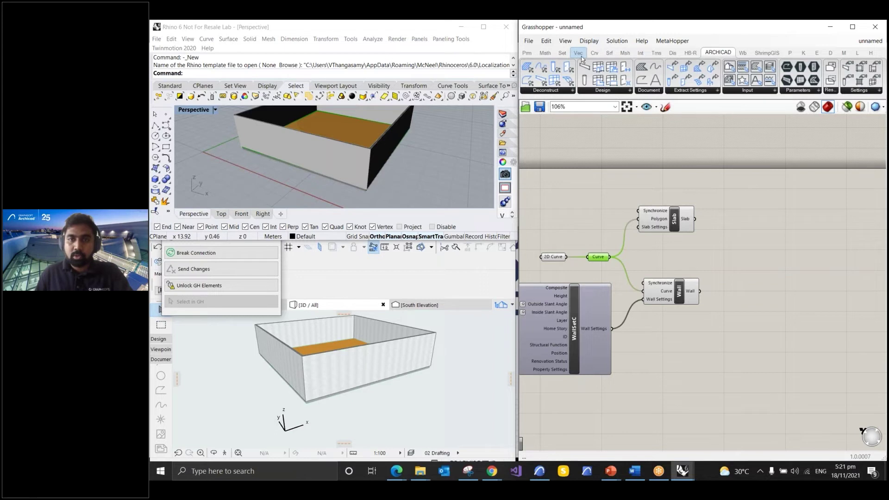
- Add a Control Points component between Slab and Wall, connect the Curve parameter to its Curve input, and check the corner points in Rhino
click(595, 54)
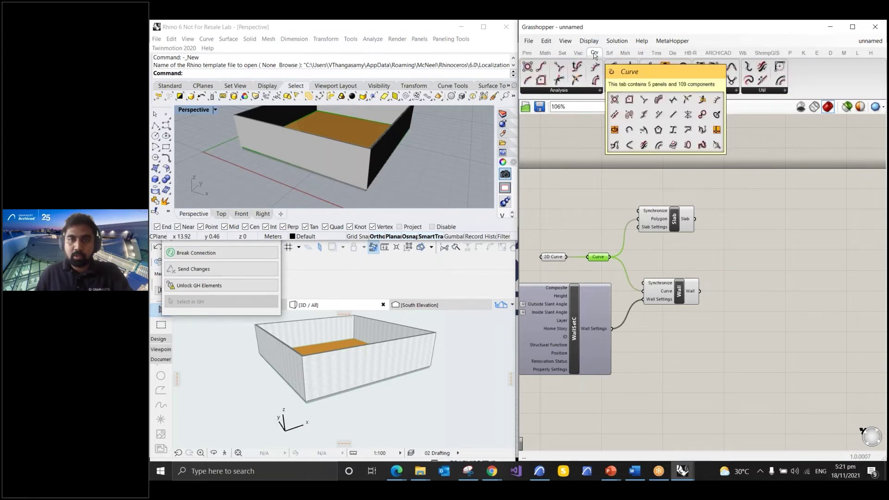
click(595, 91)
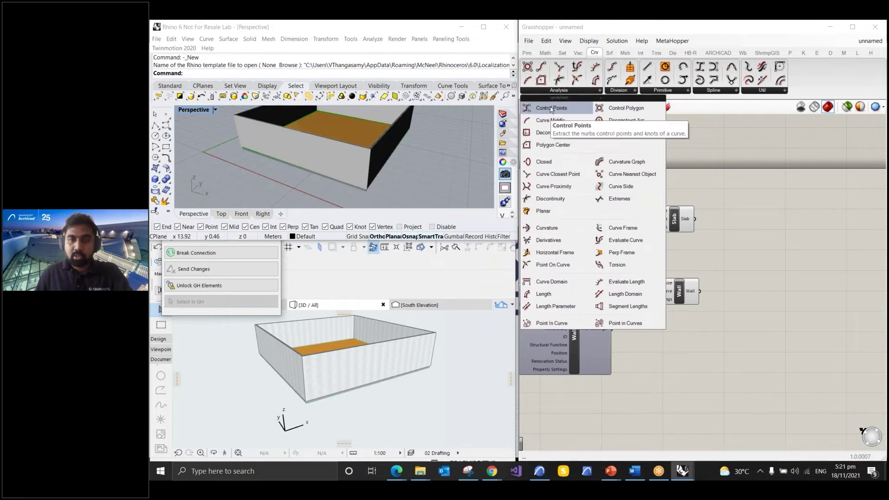
drag(551, 107, 745, 247)
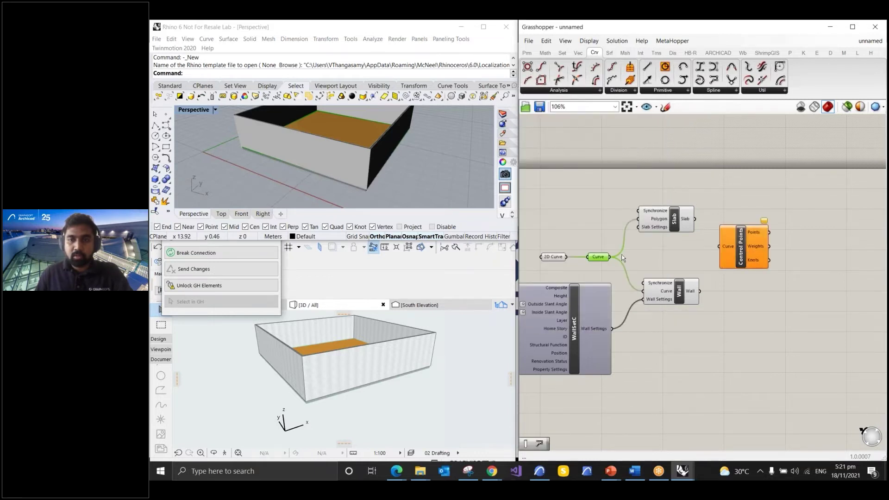
drag(610, 257, 725, 252)
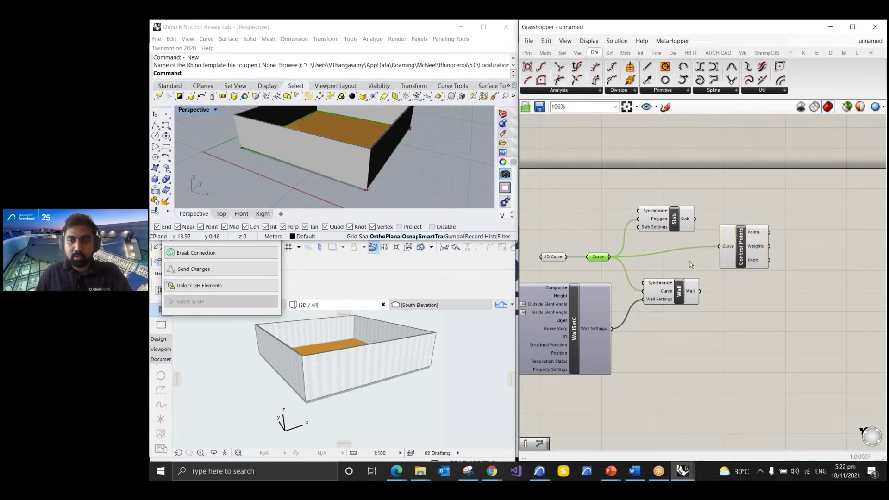
drag(743, 244, 724, 255)
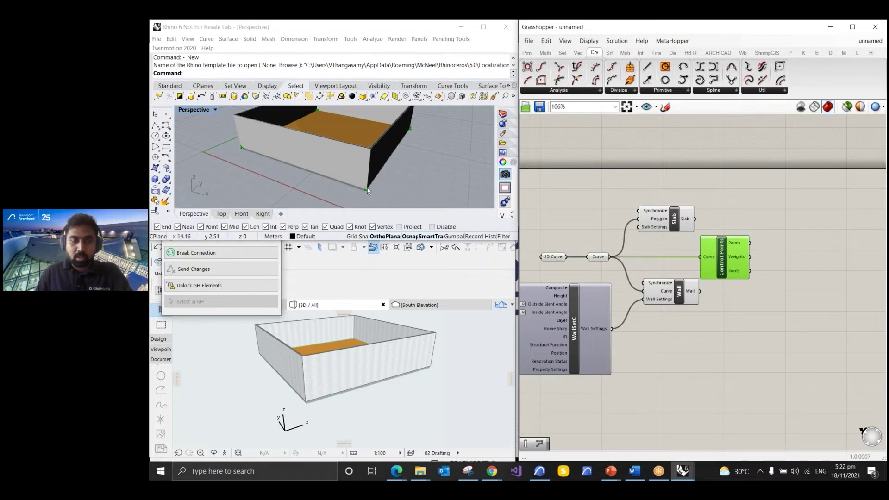
scroll(369, 191, up, 5)
scroll(375, 169, down, 5)
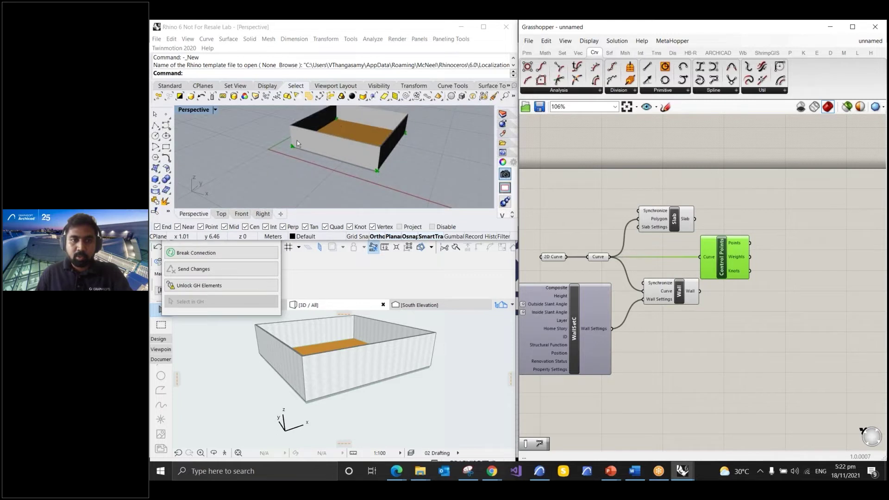
click(752, 220)
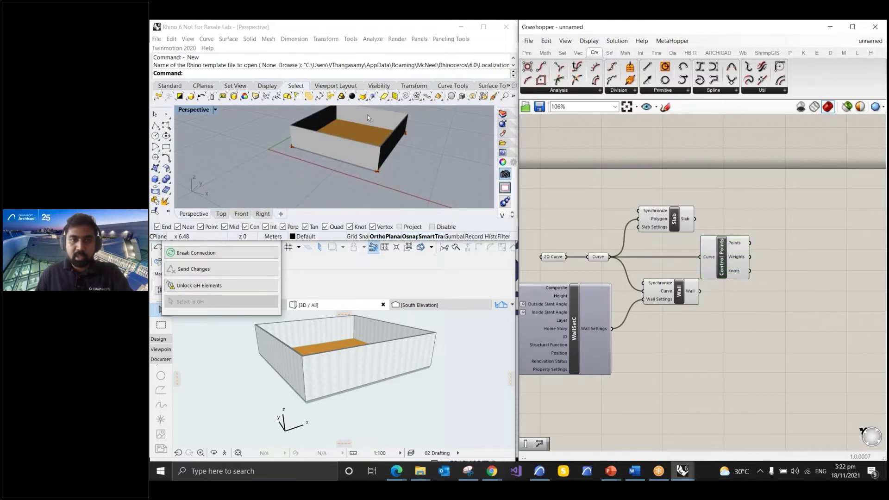
click(721, 261)
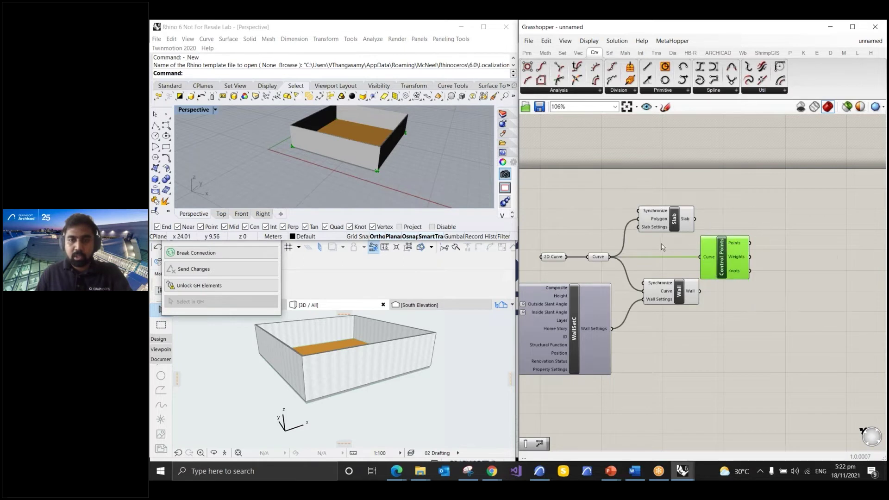
- Place an ARCHICAD Column component beside the Control Points component
scroll(625, 244, up, 2)
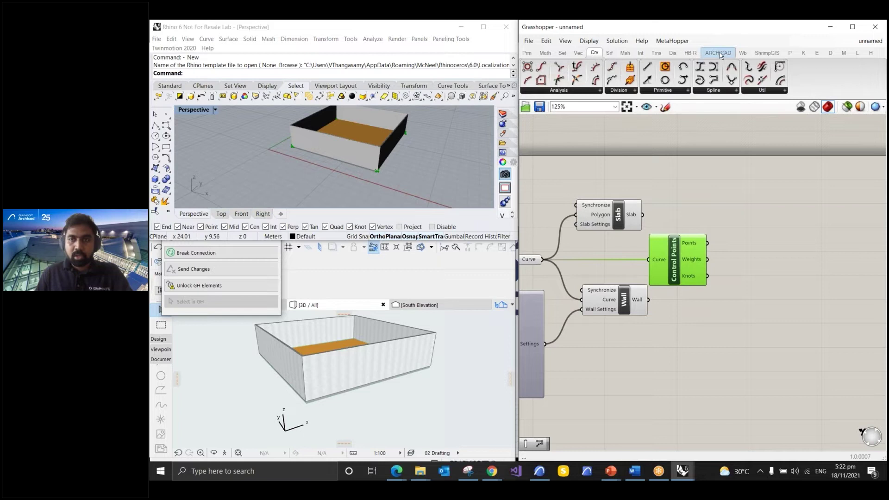
mouse_move(720, 52)
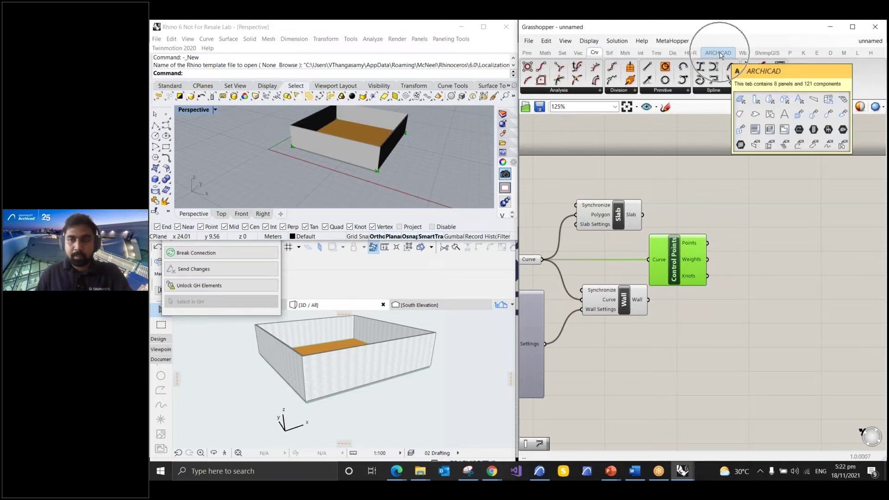
click(722, 54)
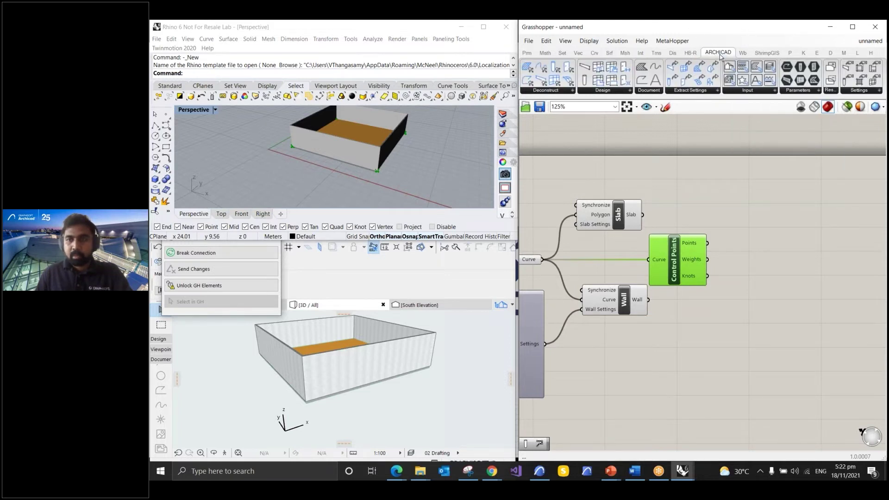
click(614, 91)
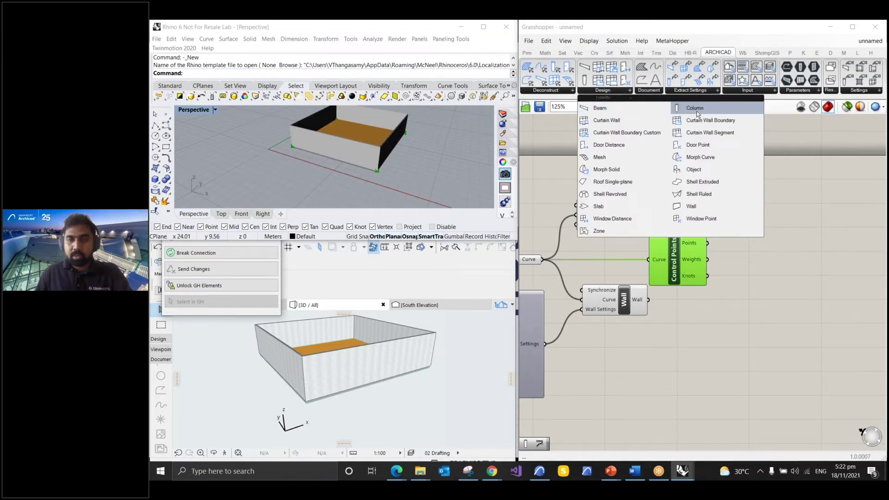
click(695, 108)
click(783, 251)
drag(786, 254, 800, 265)
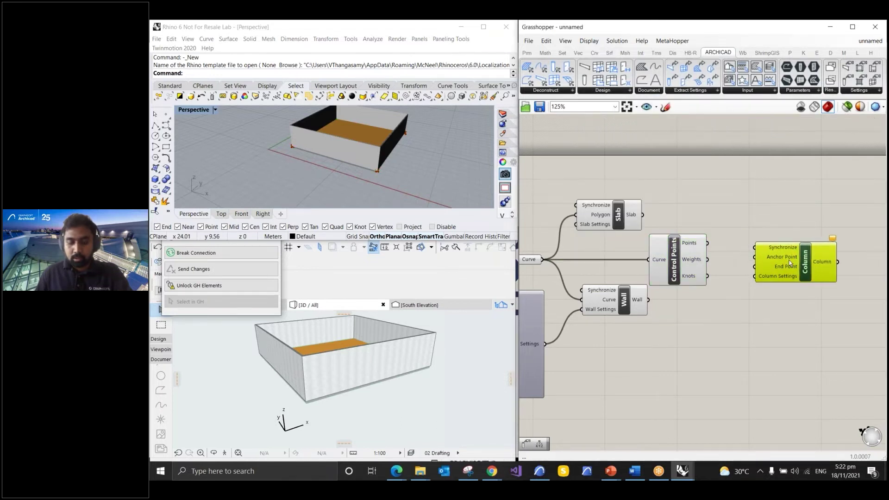
- Connect the control points' Points output to the Column's Anchor Point input and inspect the corner columns in ARCHICAD's 3D view
scroll(797, 285, up, 2)
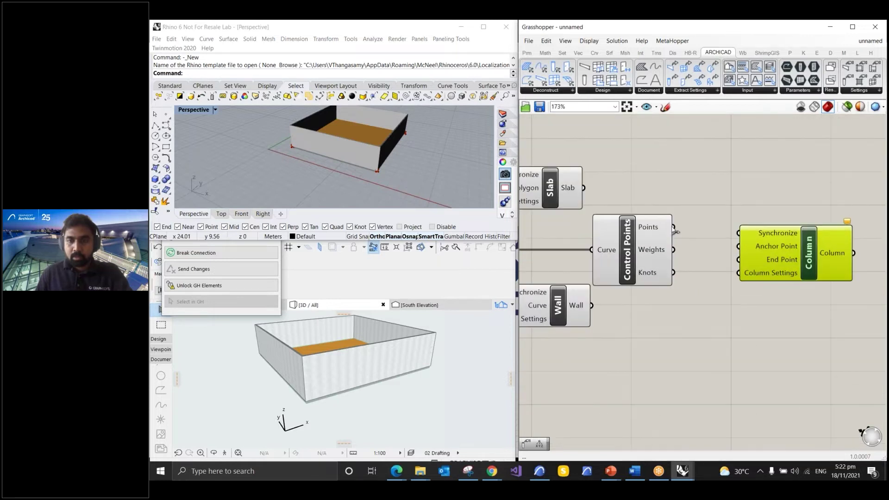
drag(677, 230, 739, 246)
click(714, 264)
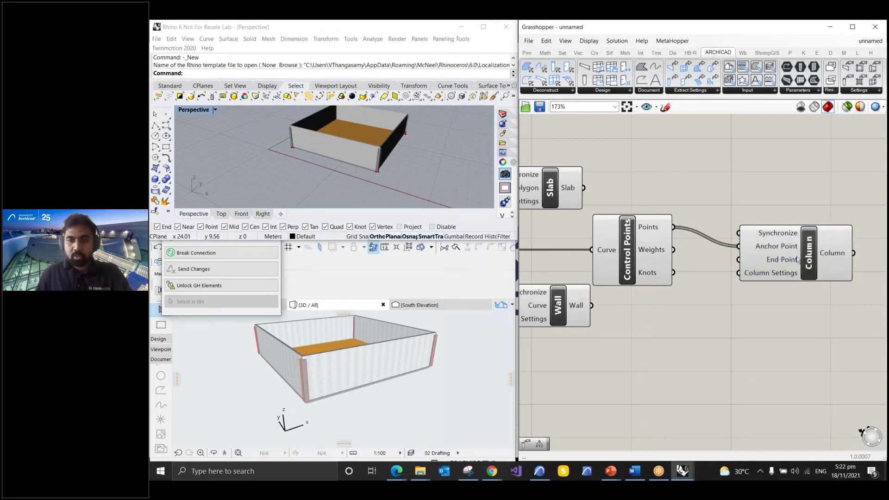
drag(814, 253, 819, 249)
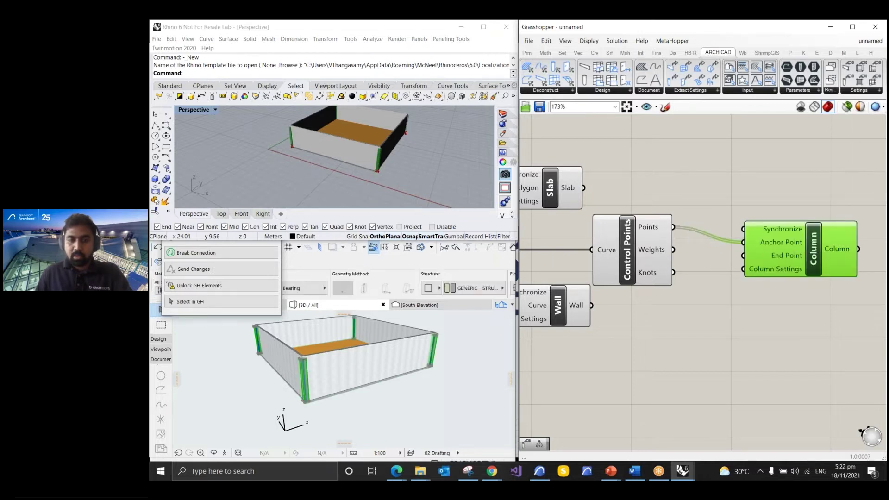
scroll(296, 355, up, 5)
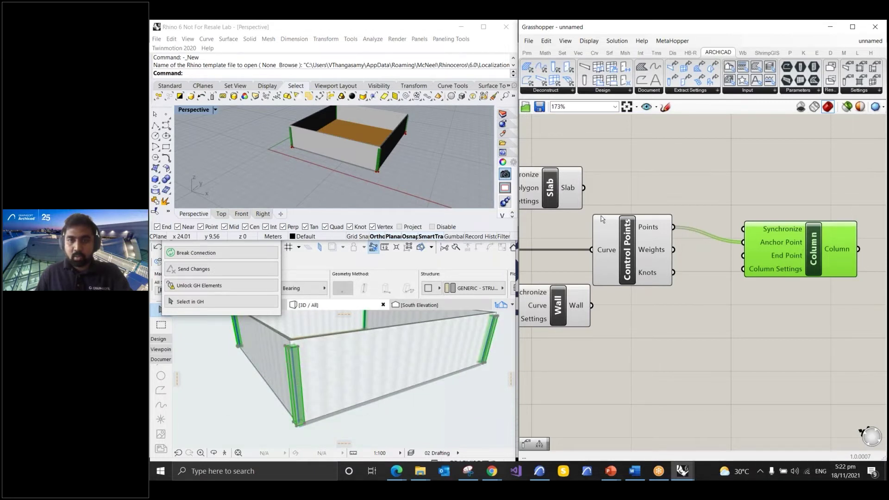
- Add a Deconstruct point component below Column, connect the control points' Points output to its Point input, and check its Z component
click(578, 53)
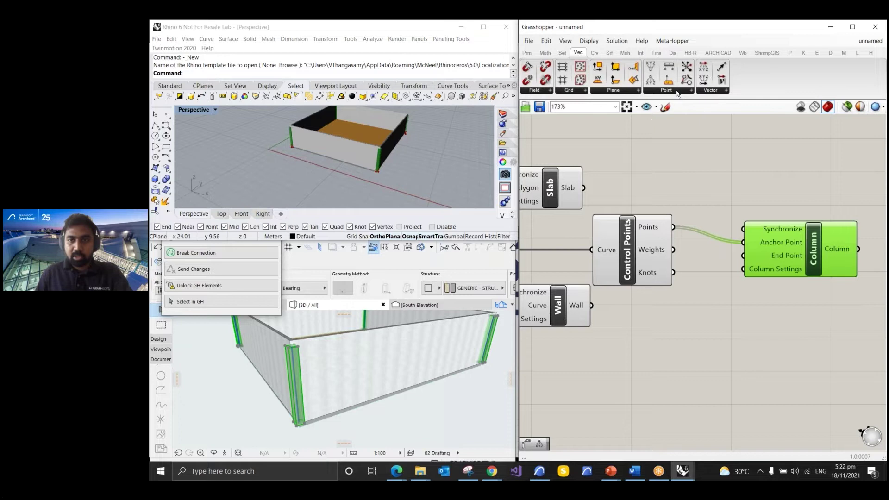
click(677, 92)
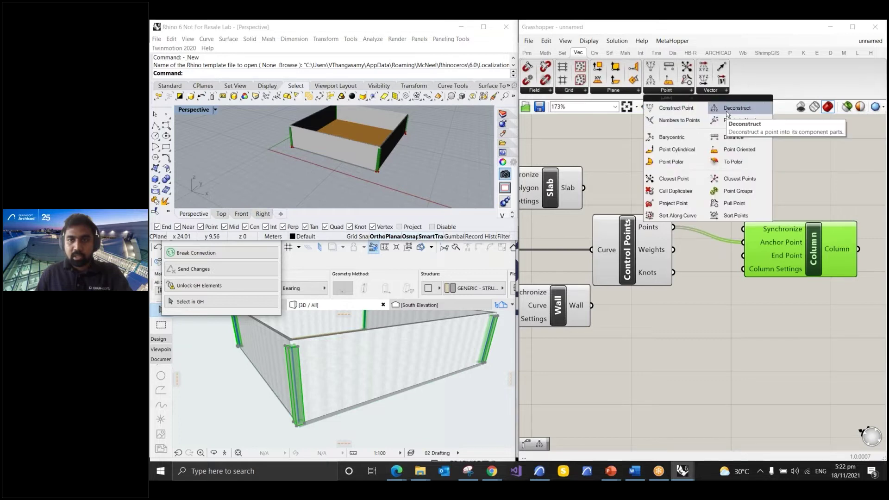
drag(726, 113, 720, 325)
drag(673, 227, 689, 318)
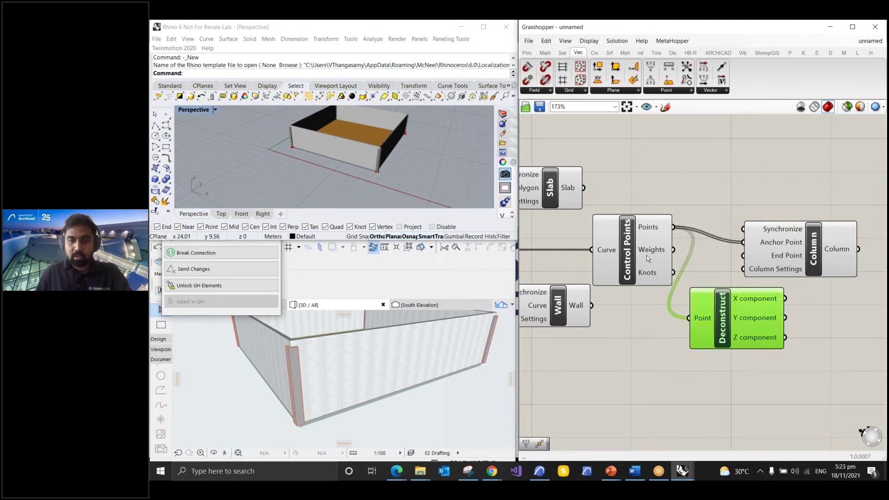
scroll(680, 256, down, 2)
drag(679, 256, 737, 217)
drag(604, 325, 621, 324)
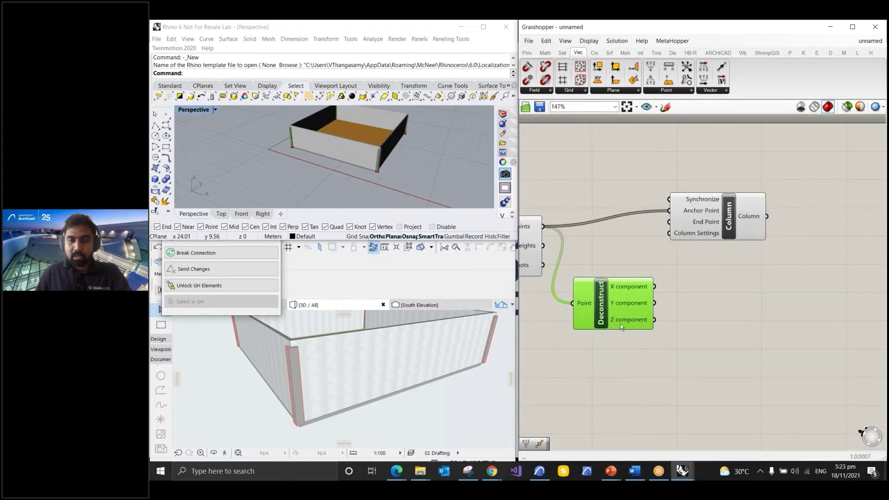
mouse_move(622, 325)
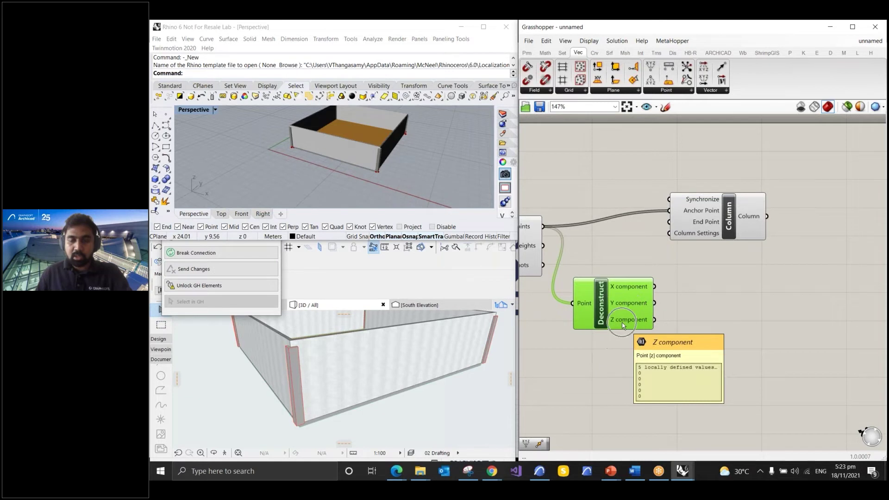
- Place a Number Slider below the Deconstruct component
click(528, 53)
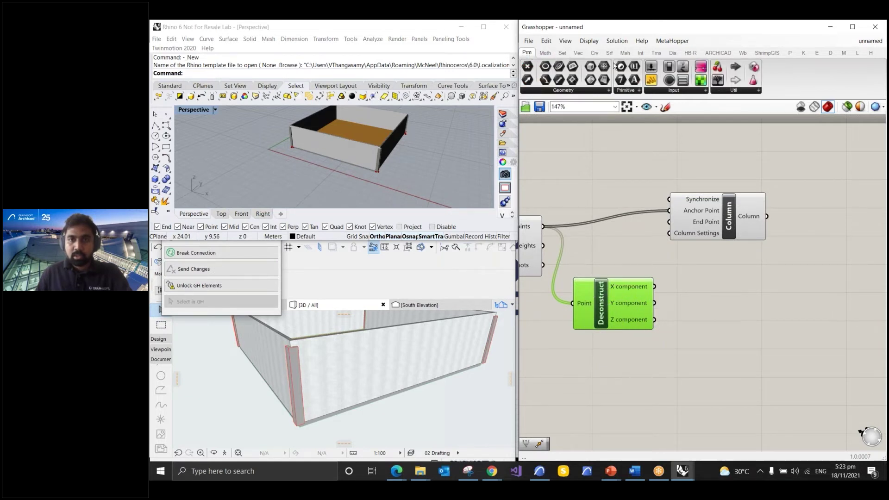
click(652, 69)
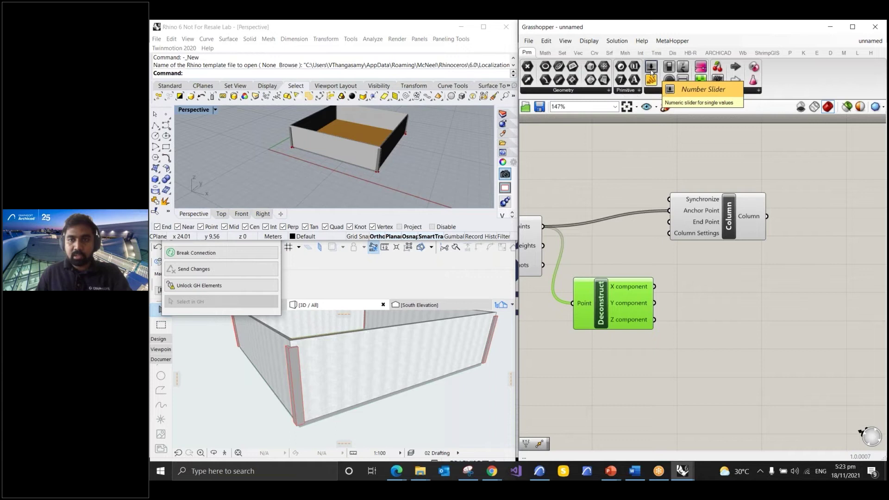
drag(652, 71, 689, 308)
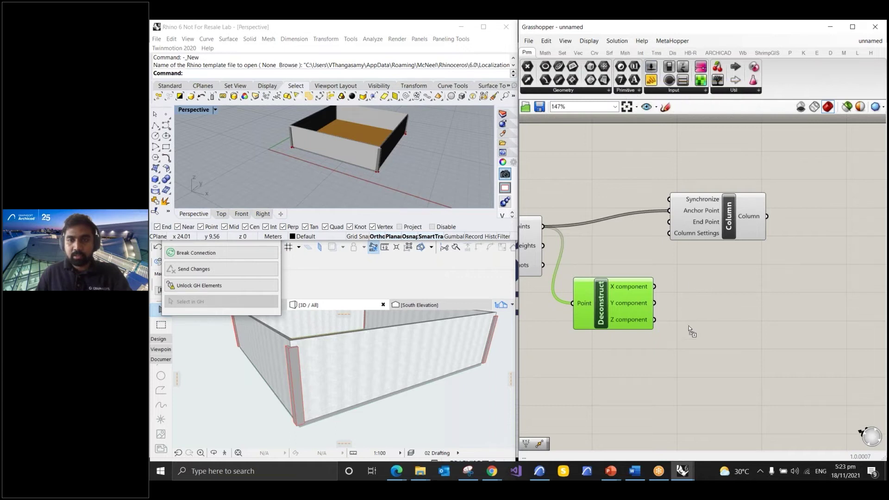
drag(642, 368, 620, 362)
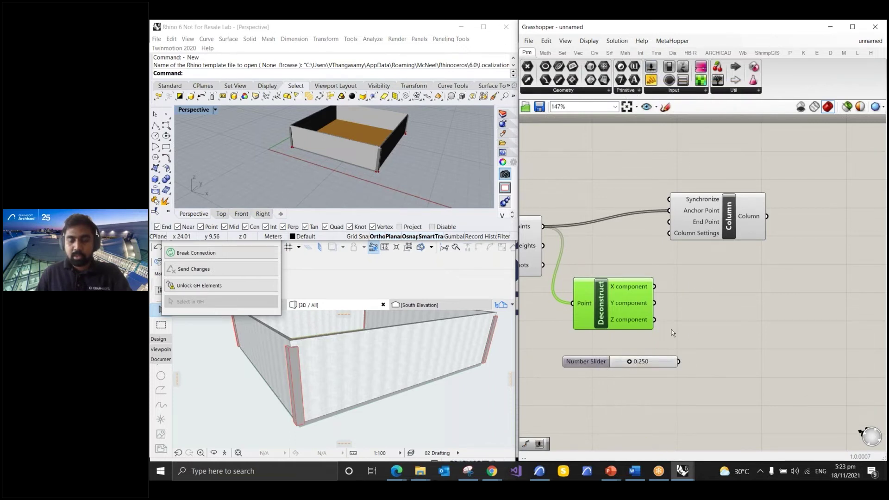
- Rename the new number slider to Column Height
right_drag(693, 313, 718, 293)
click(620, 346)
double_click(619, 346)
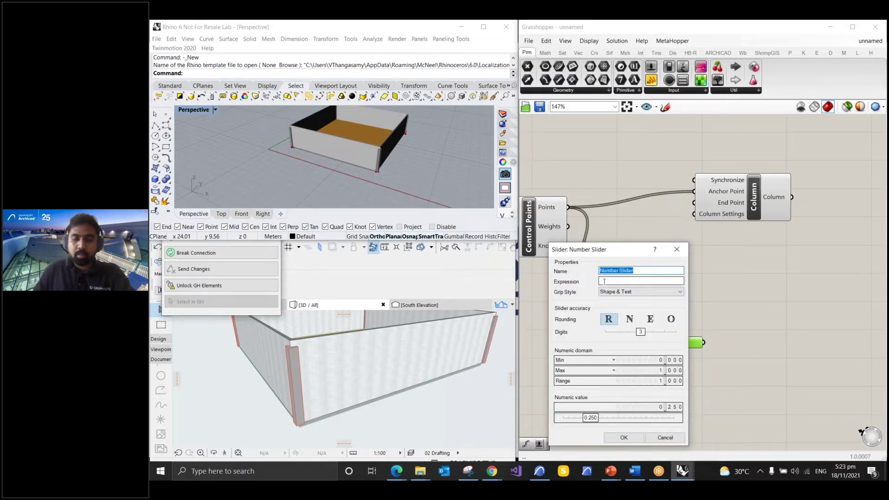
text(Column)
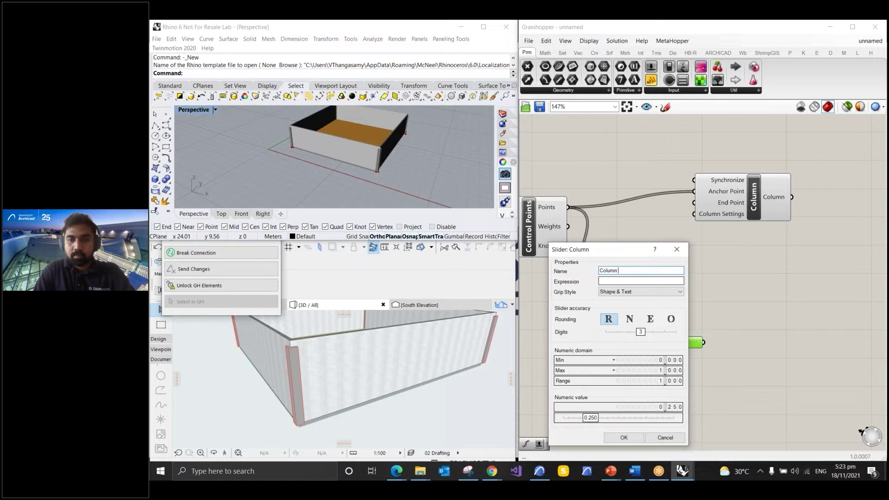
text(eight)
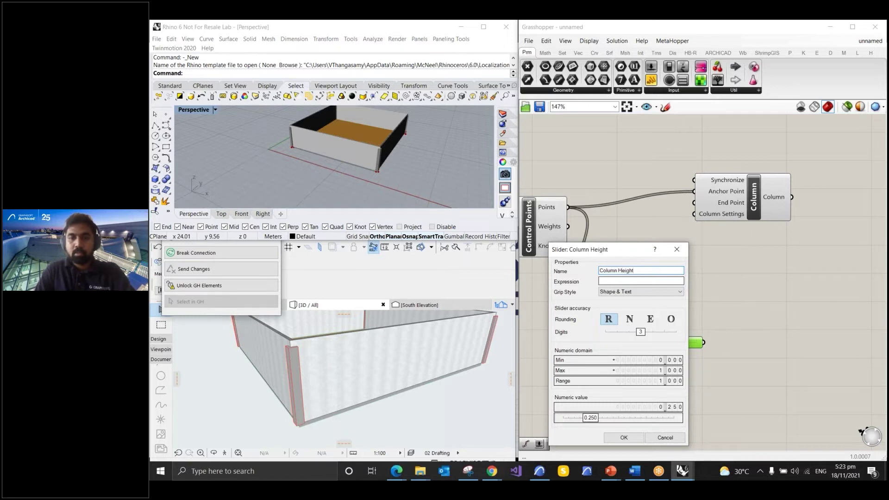
click(625, 438)
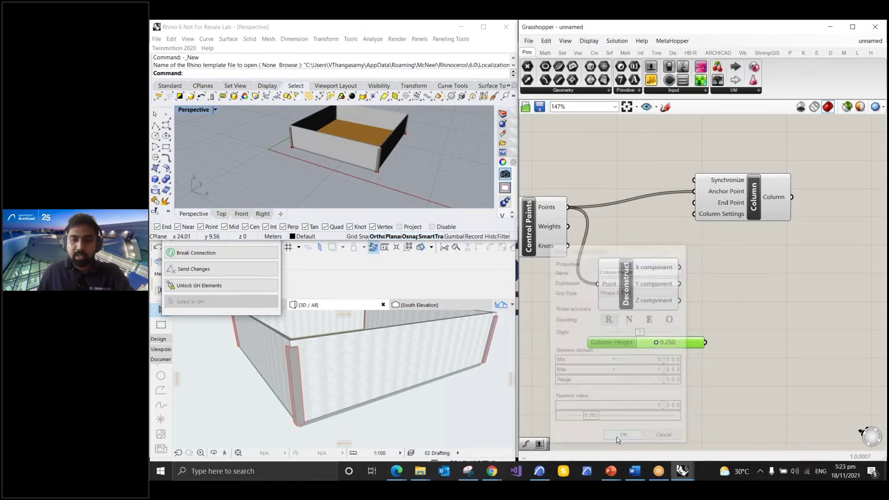
- Rearrange the Column Height slider, Column and Deconstruct components on the canvas to space them apart
drag(620, 343, 607, 346)
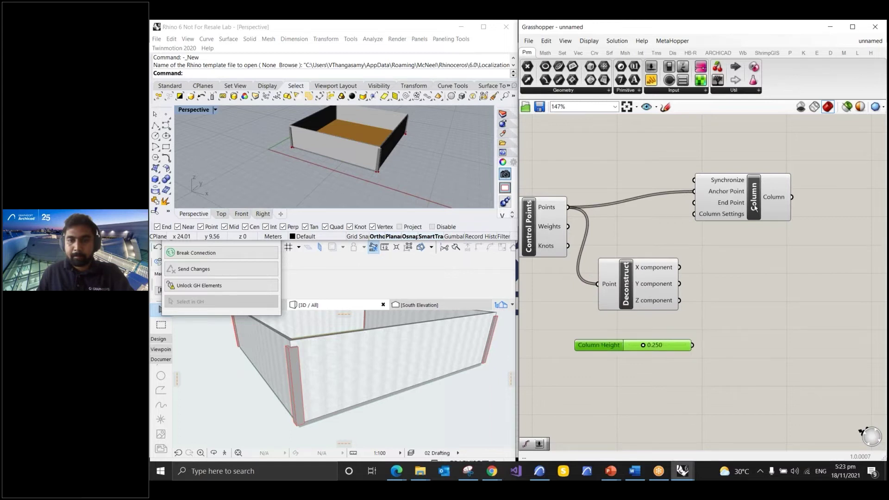
drag(756, 208, 758, 194)
click(762, 275)
drag(645, 282, 645, 274)
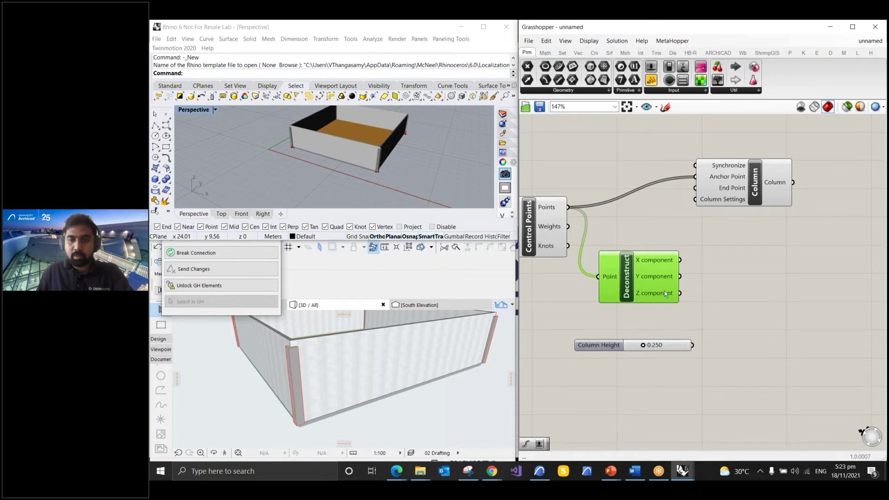
- Set the Column Height slider's domain to a minimum of 0.5 and a maximum of 6, with a value of 3
double_click(602, 349)
click(649, 359)
text(0.5)
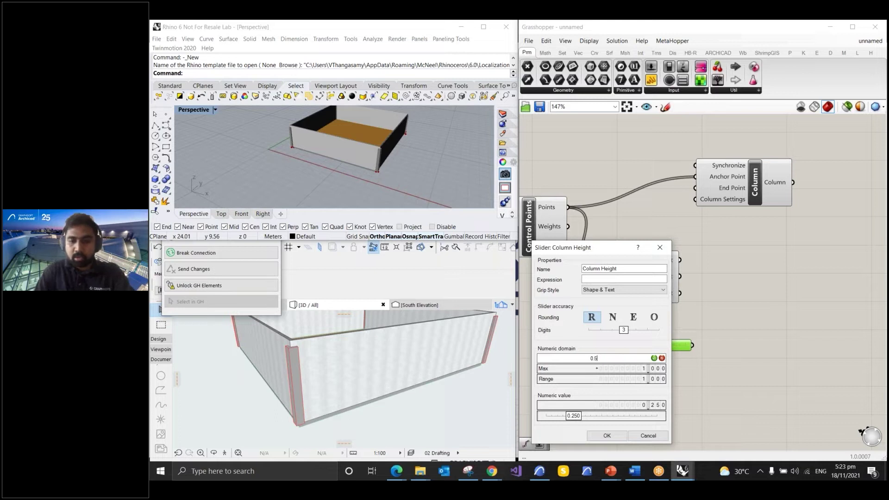
click(636, 369)
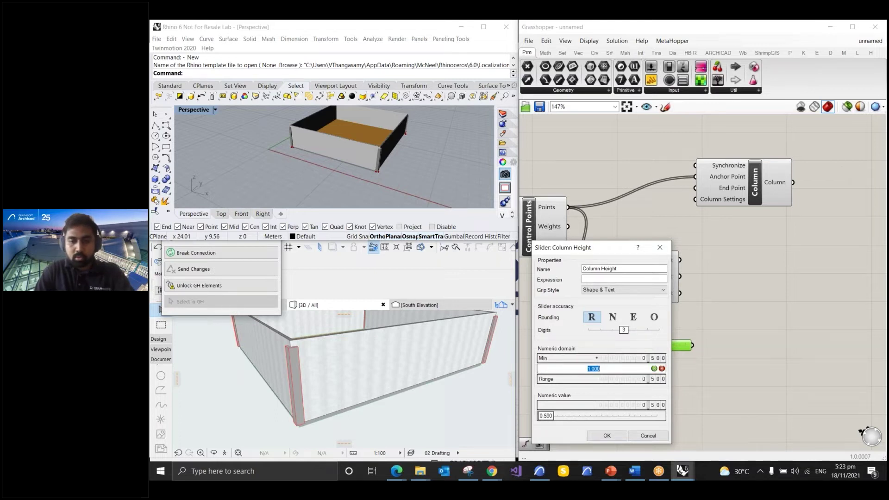
text(6)
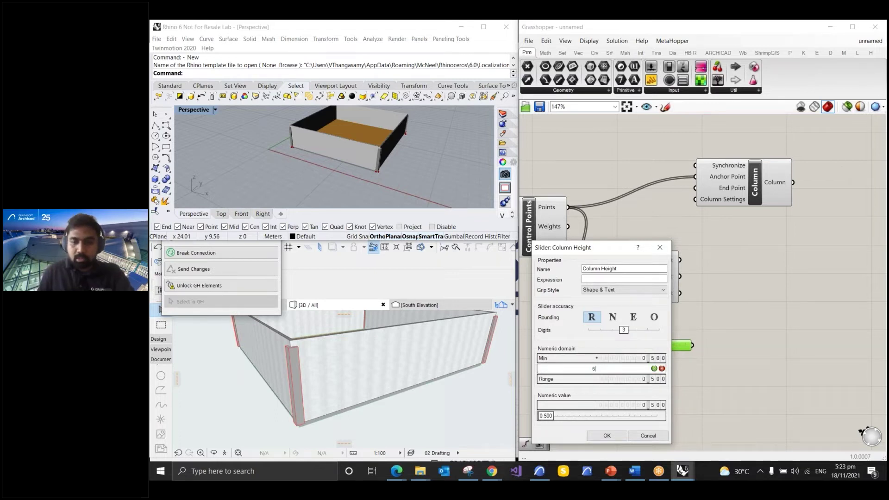
key(Return)
click(556, 416)
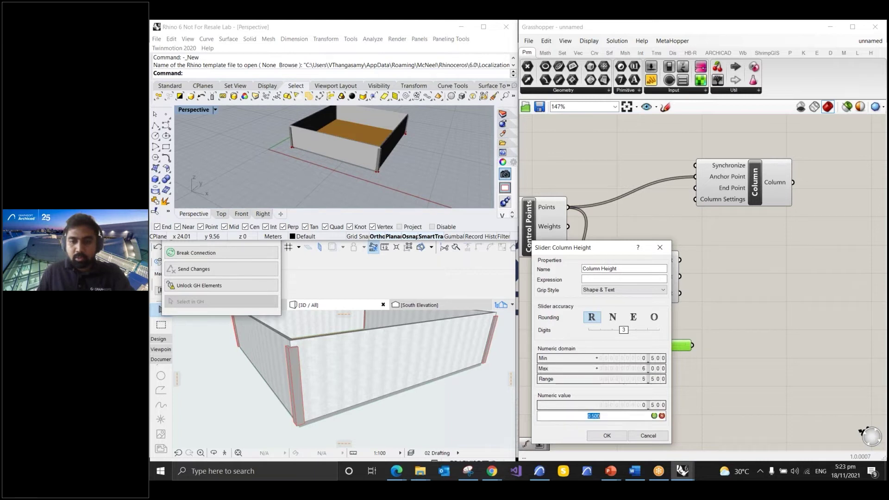
text(3)
click(608, 436)
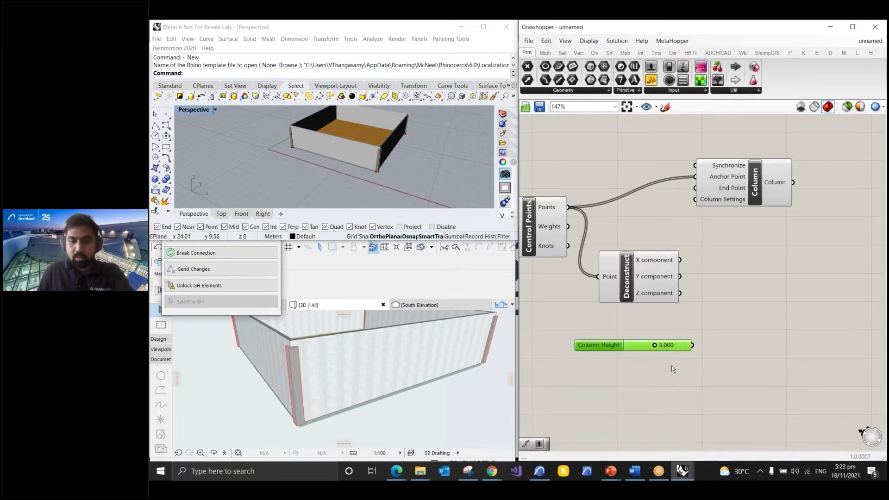
- Add an Addition component and connect Deconstruct's Z component to input A and the Column Height slider to input B
click(546, 53)
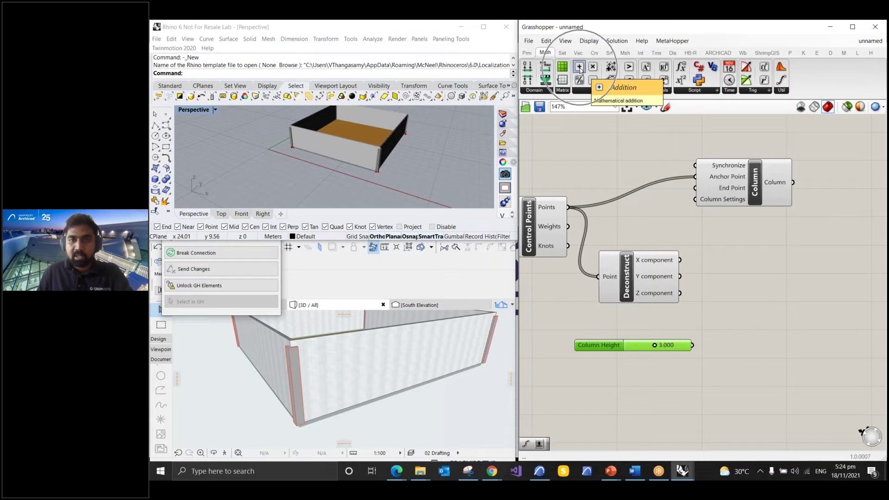
drag(580, 68, 738, 306)
drag(680, 294, 713, 303)
drag(694, 346, 713, 322)
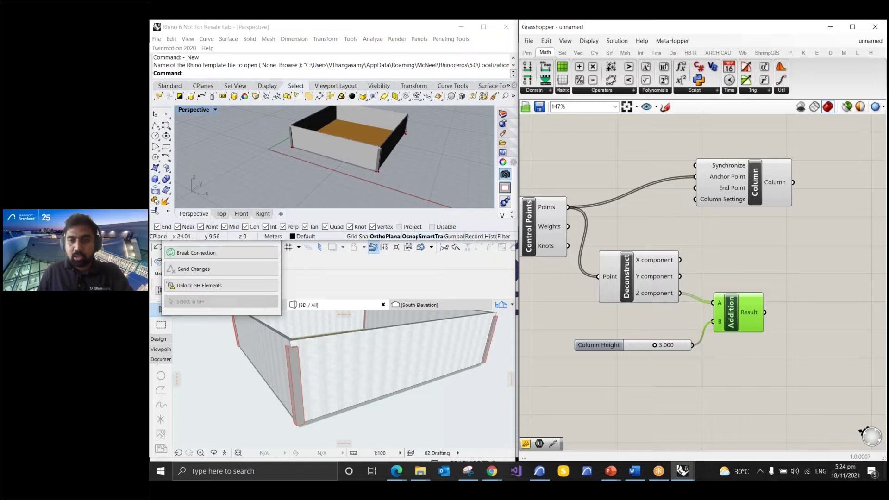
- Check the Addition's Result values with a temporary Panel and delete that Panel
click(527, 54)
click(654, 82)
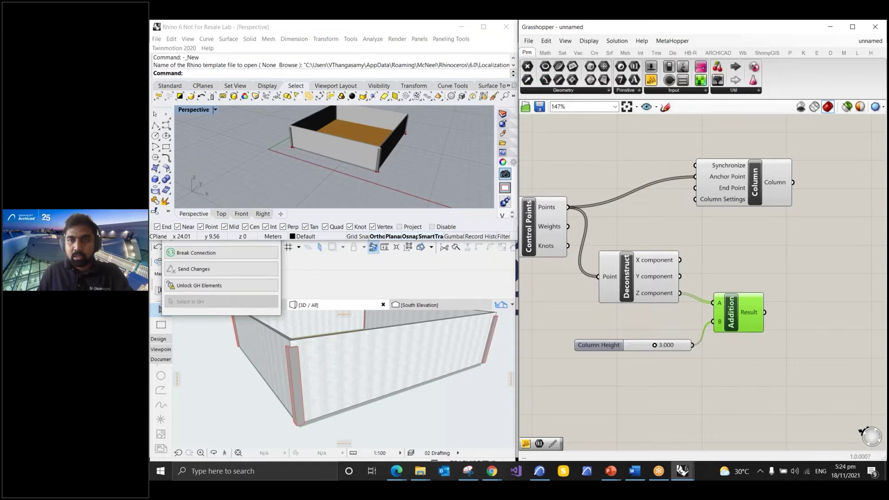
click(826, 301)
drag(805, 279, 824, 288)
drag(769, 315, 795, 309)
scroll(714, 273, down, 2)
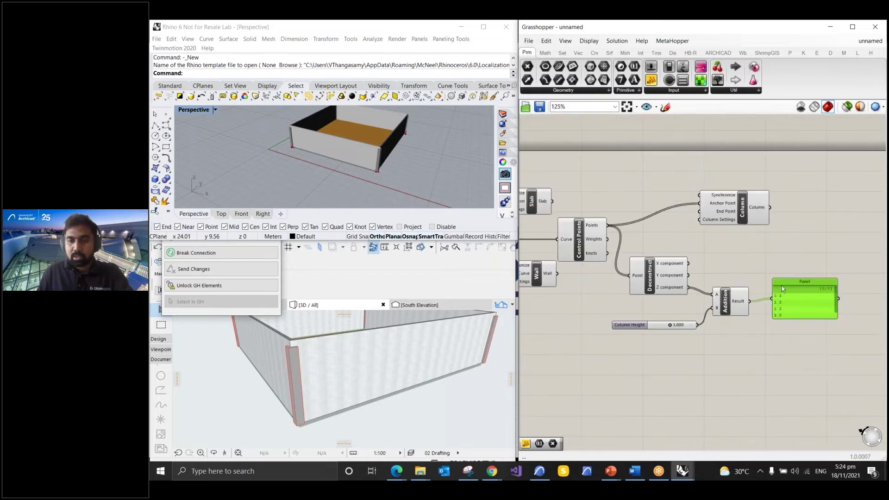
scroll(793, 290, up, 2)
mouse_move(858, 302)
mouse_down()
mouse_move(858, 322)
mouse_move(856, 285)
mouse_up()
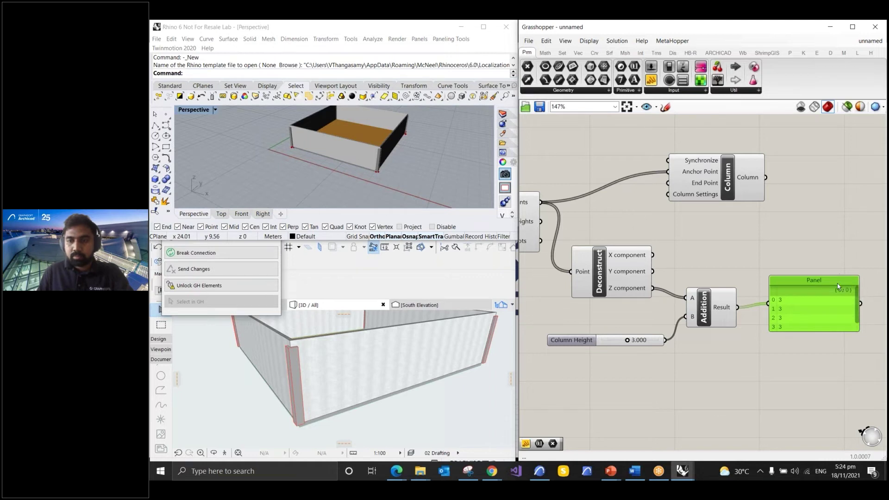
key(Delete)
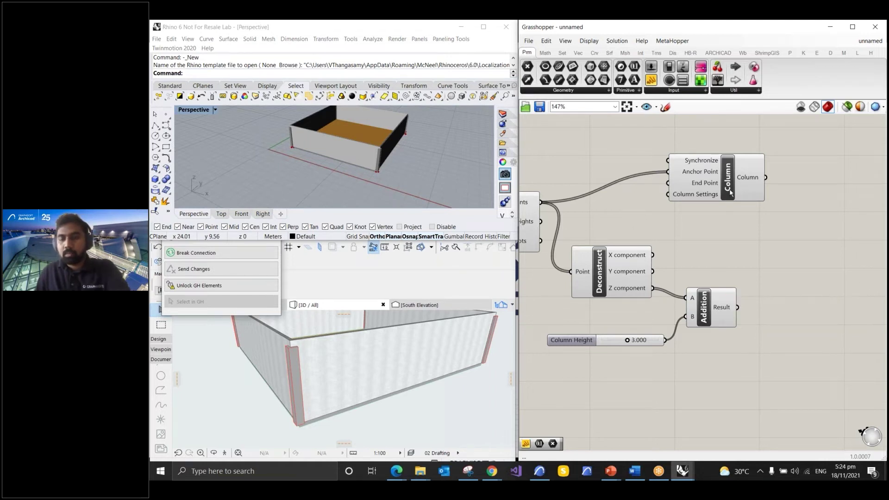
- Add a Construct Point component below Column, feeding it Deconstruct's X and Y components and the Addition's Result as the Z coordinate
drag(728, 176, 783, 178)
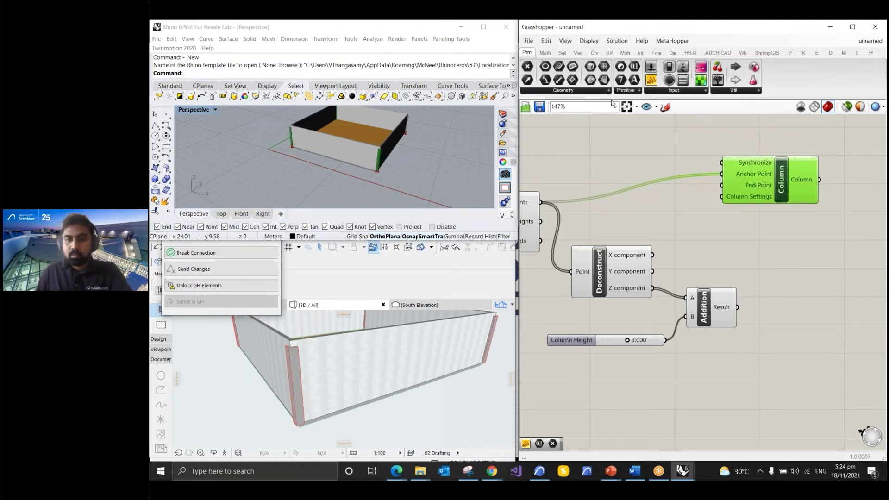
click(543, 54)
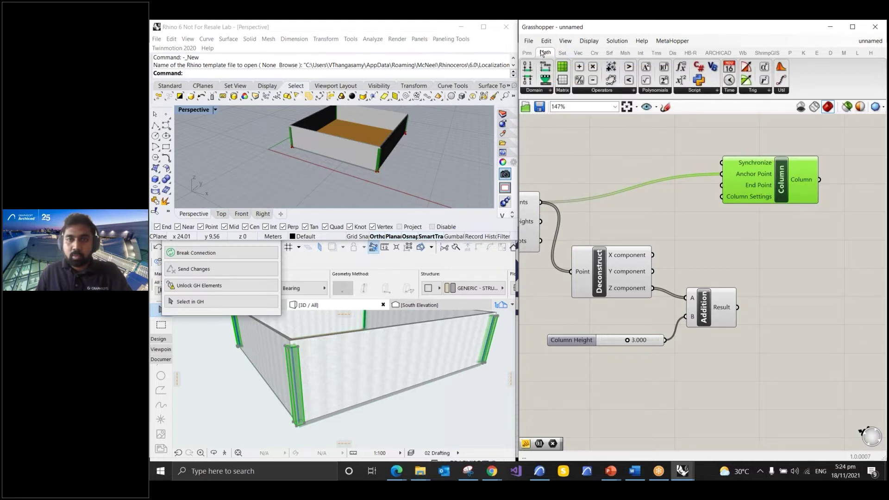
click(583, 55)
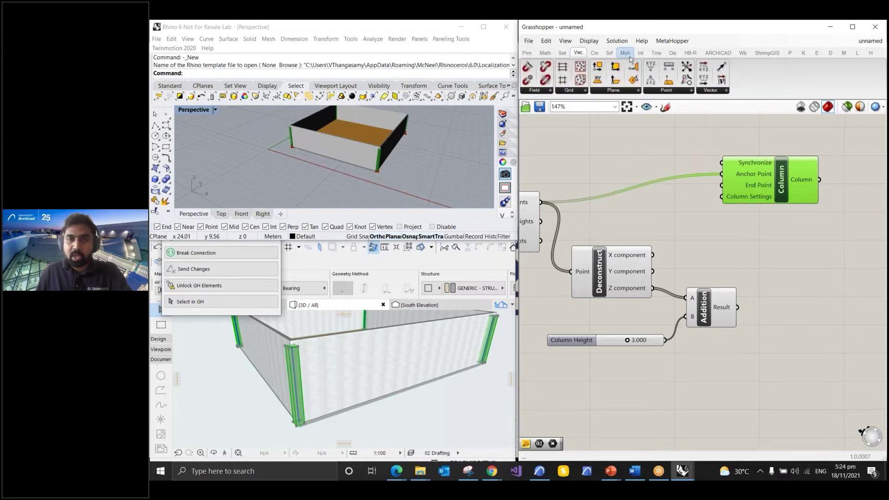
drag(651, 72, 803, 256)
drag(654, 255, 756, 245)
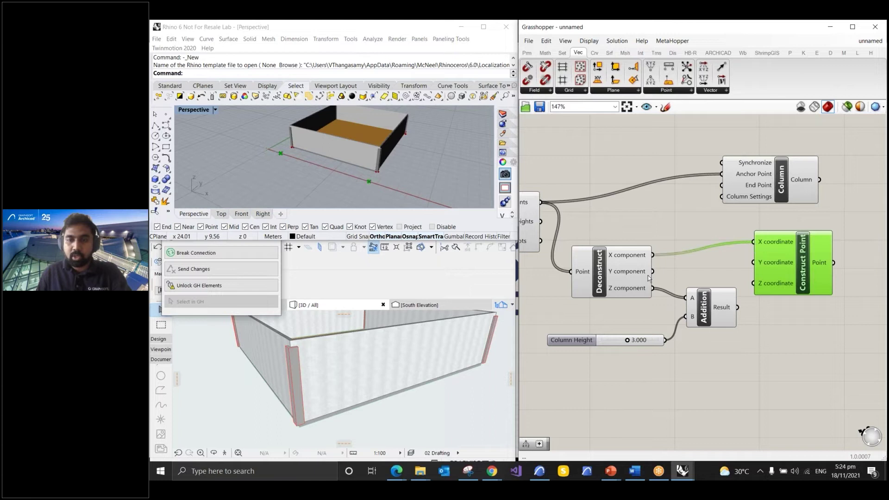
drag(654, 273, 754, 262)
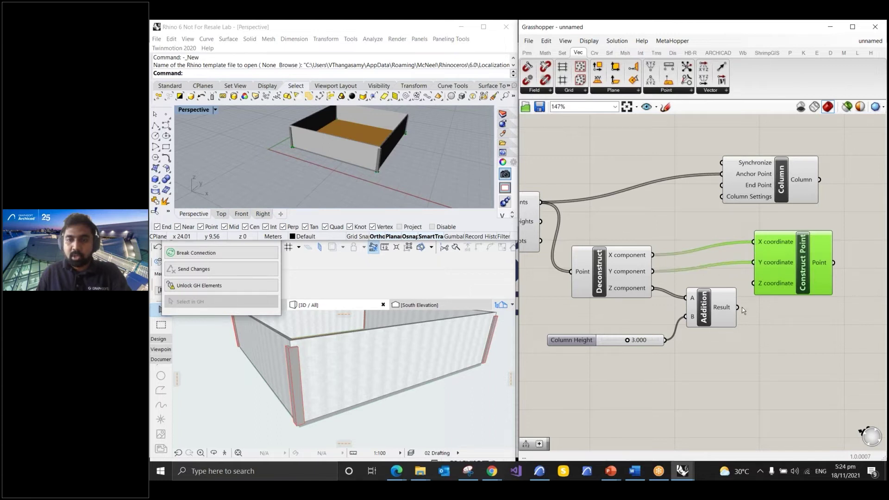
drag(731, 307, 754, 283)
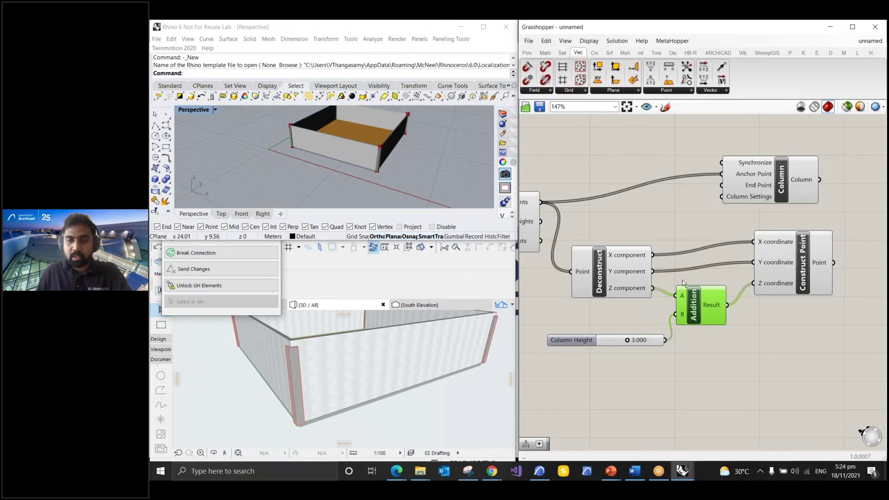
- Move Column further from Construct Point, connect the constructed Point to Column's End Point input, and inspect a corner column in ARCHICAD's 3D view
scroll(690, 240, down, 2)
drag(739, 205, 838, 207)
key(ctrl)
key(ctrl)
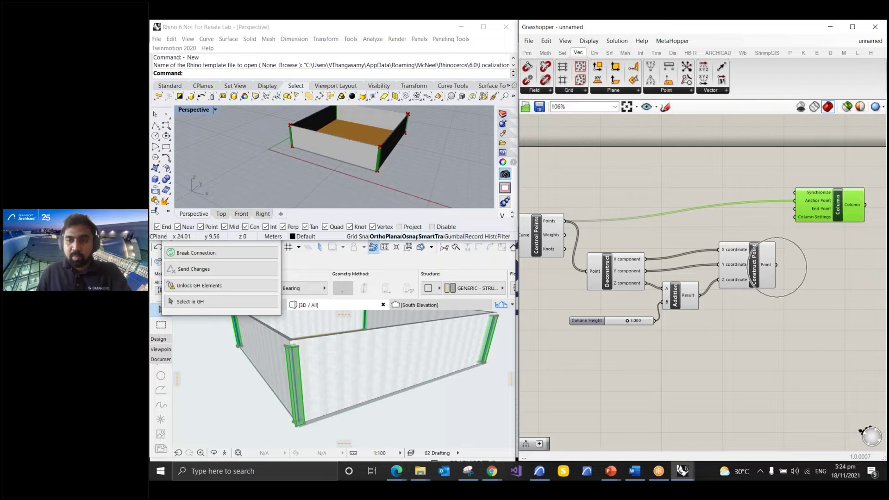
drag(776, 265, 795, 209)
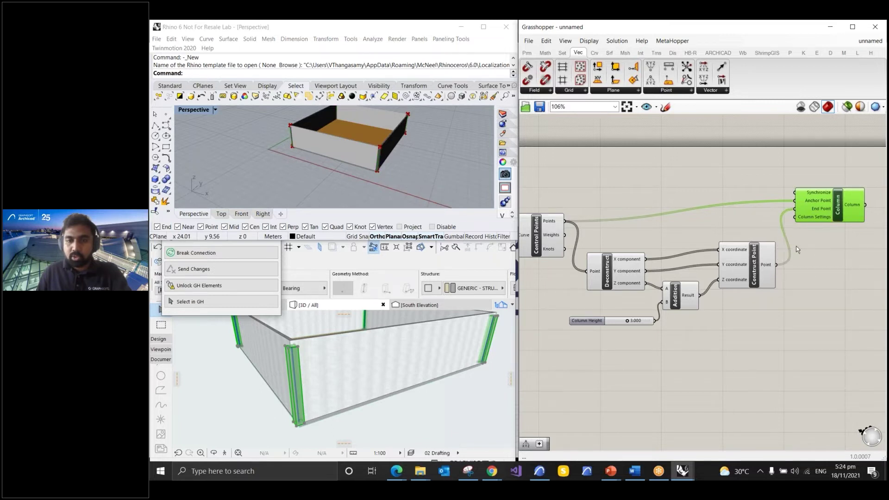
click(792, 293)
scroll(296, 348, up, 5)
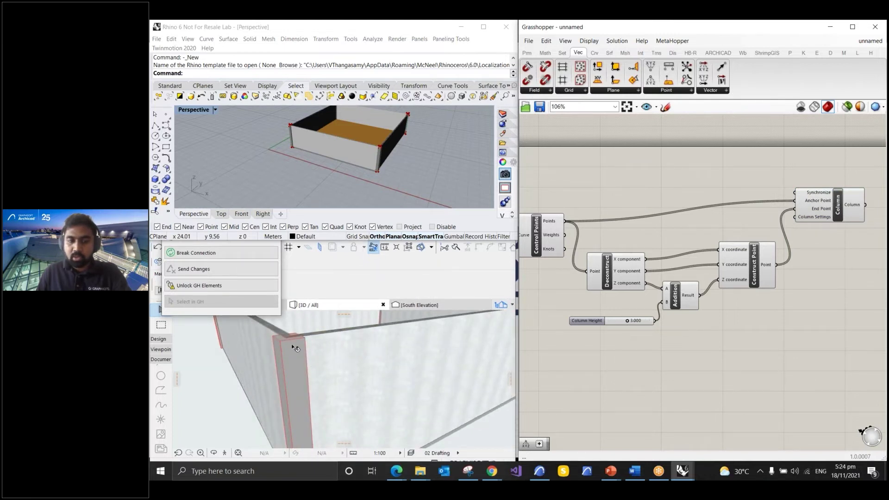
- Lower the Column Height slider to 1.395 and inspect the shortened corner columns in ARCHICAD's 3D view
drag(628, 322, 616, 322)
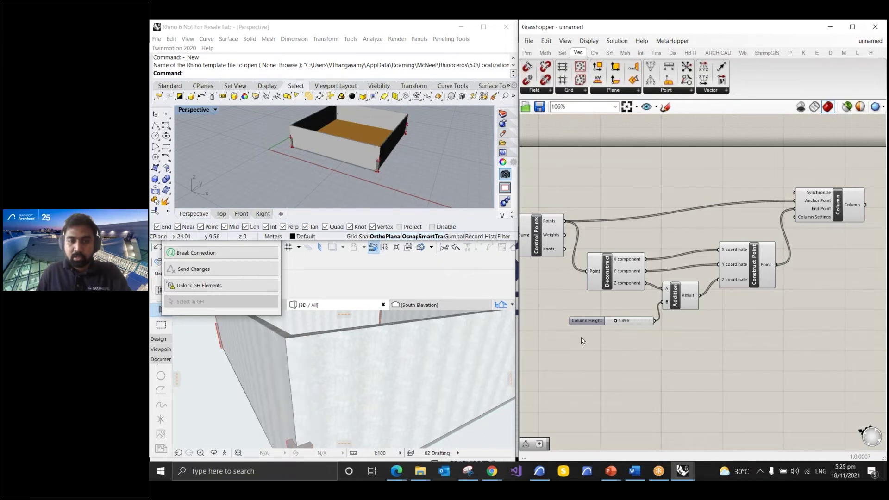
scroll(399, 333, down, 6)
scroll(366, 381, up, 2)
scroll(357, 392, down, 1)
scroll(621, 334, up, 2)
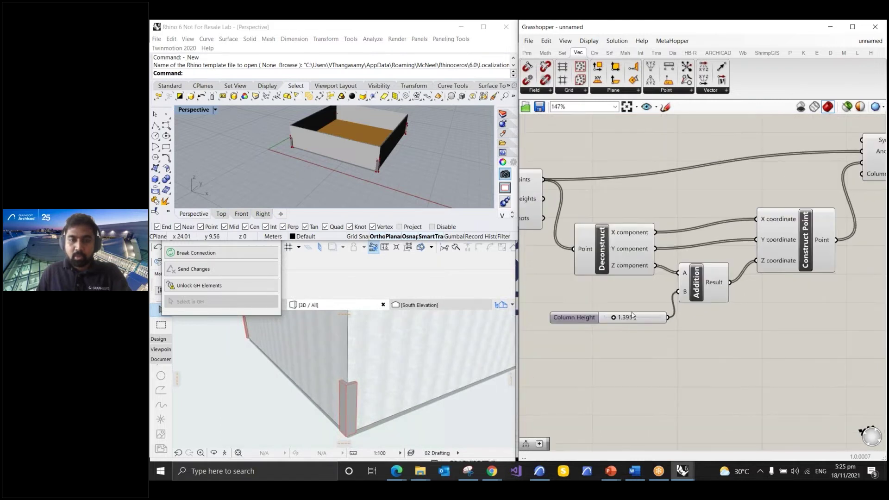
scroll(632, 312, down, 2)
mouse_move(559, 219)
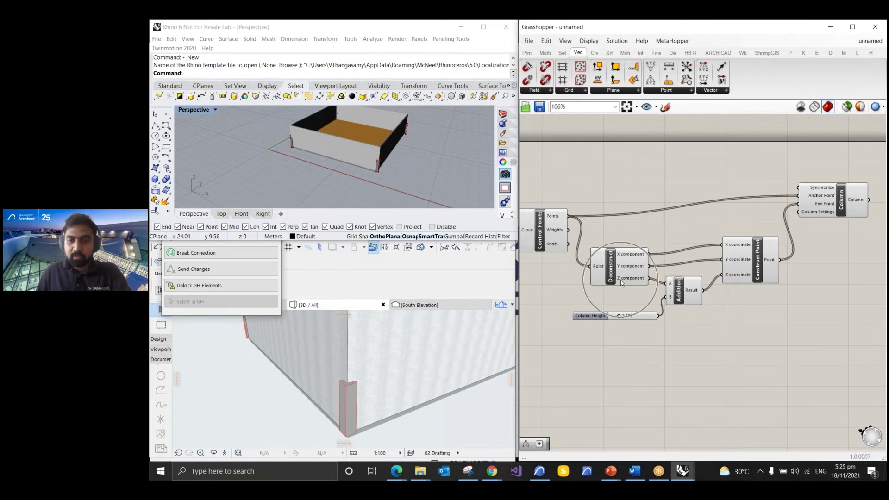
mouse_move(627, 284)
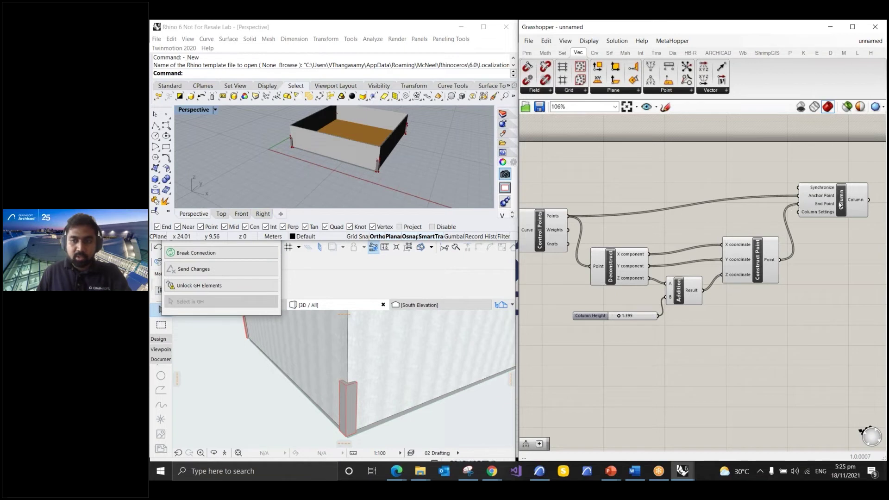
- Move Column slightly closer to Construct Point, set the Column Height slider to 3, and inspect the corner column in ARCHICAD
drag(842, 204, 830, 205)
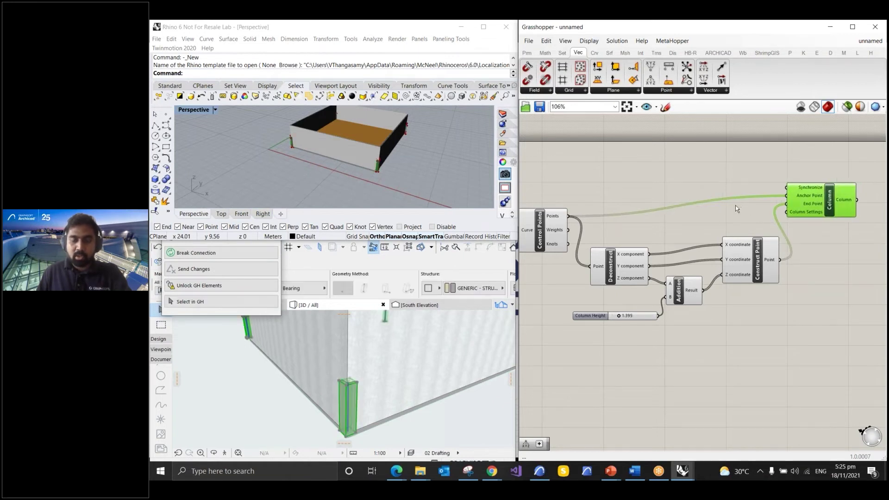
scroll(622, 315, up, 2)
double_click(640, 315)
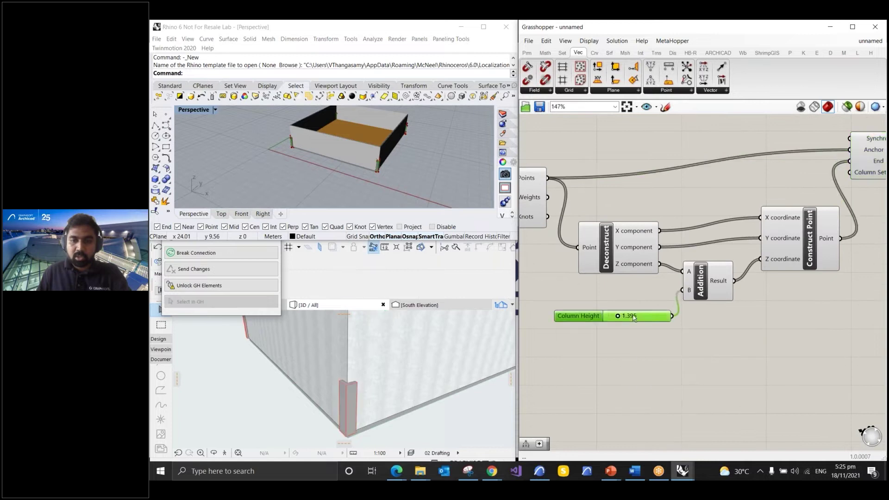
click(653, 340)
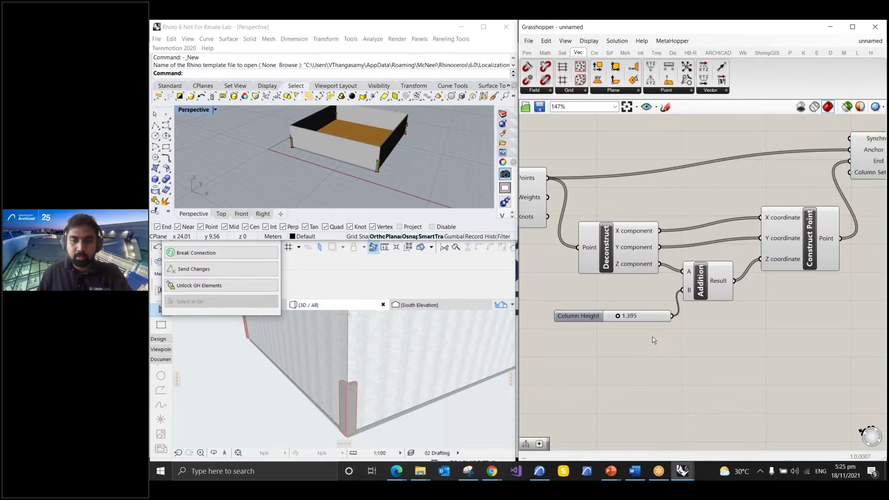
double_click(632, 318)
text(3)
key(Return)
click(648, 353)
scroll(642, 348, down, 4)
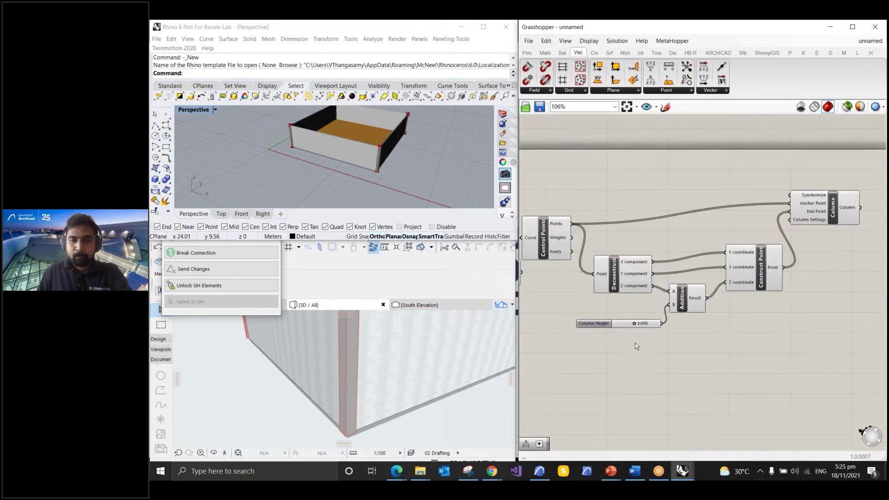
scroll(406, 381, down, 2)
scroll(376, 363, up, 4)
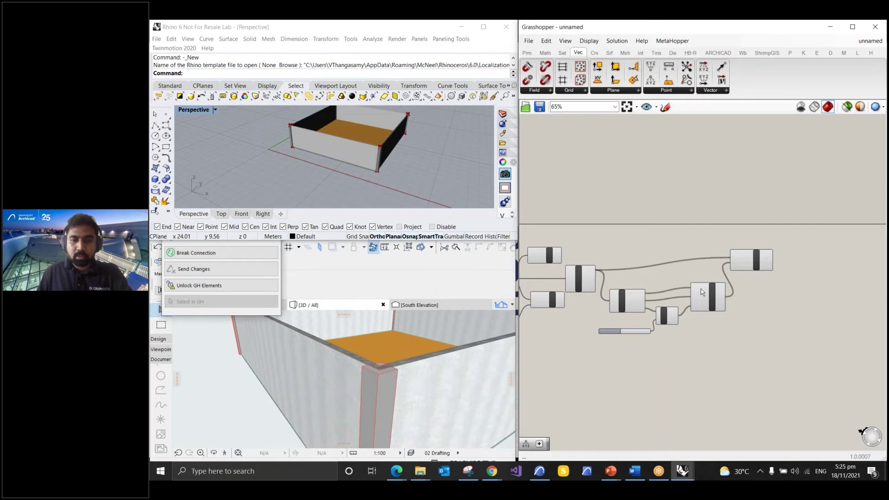
- Review the column definition, examining how Deconstruct, Addition and Construct Point feed Column's End Point
scroll(702, 294, down, 3)
scroll(657, 293, up, 2)
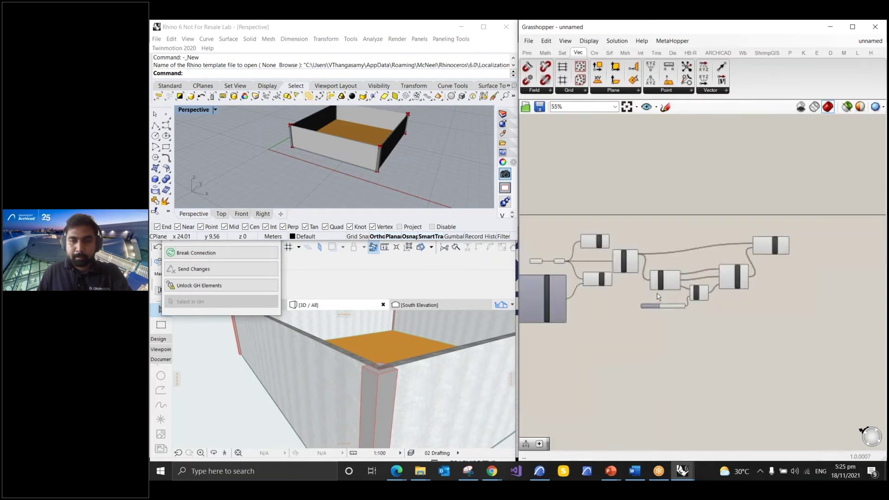
scroll(658, 293, down, 1)
scroll(778, 275, up, 1)
scroll(782, 274, up, 3)
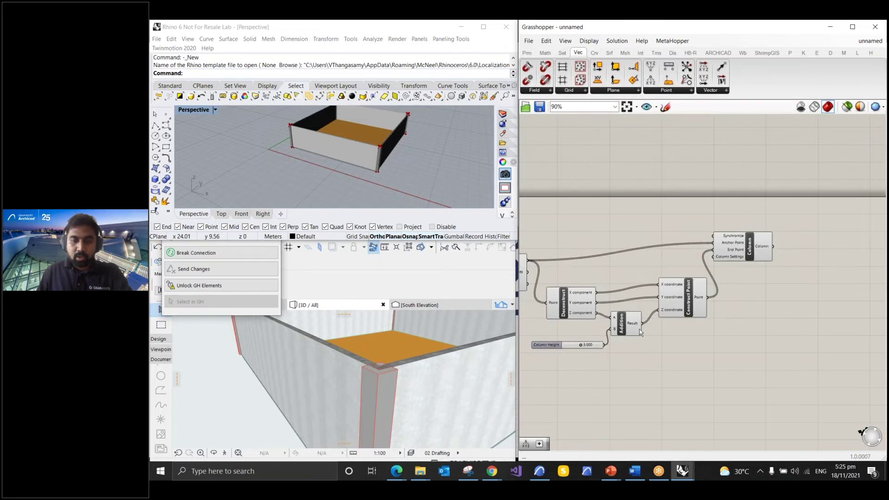
scroll(613, 307, down, 1)
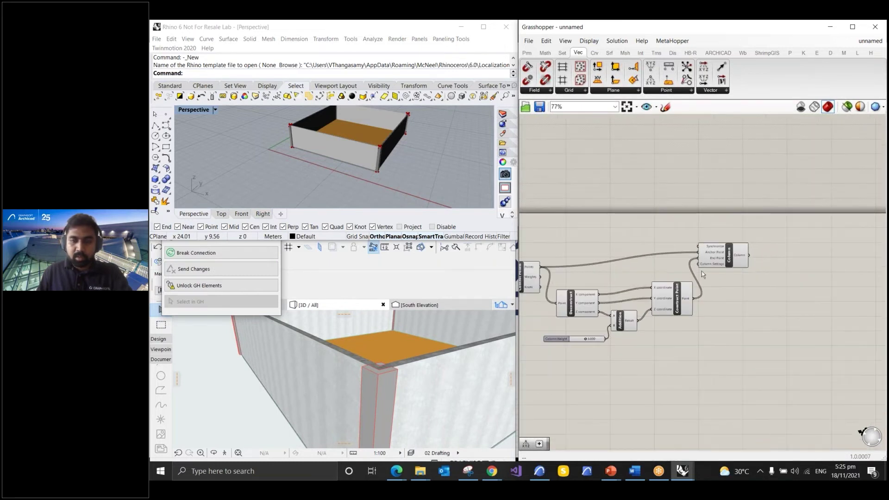
scroll(744, 285, down, 2)
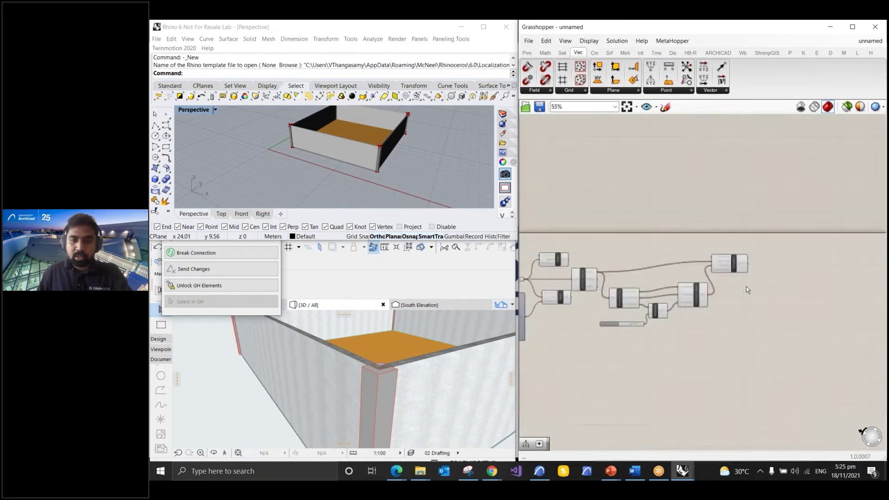
scroll(613, 277, up, 4)
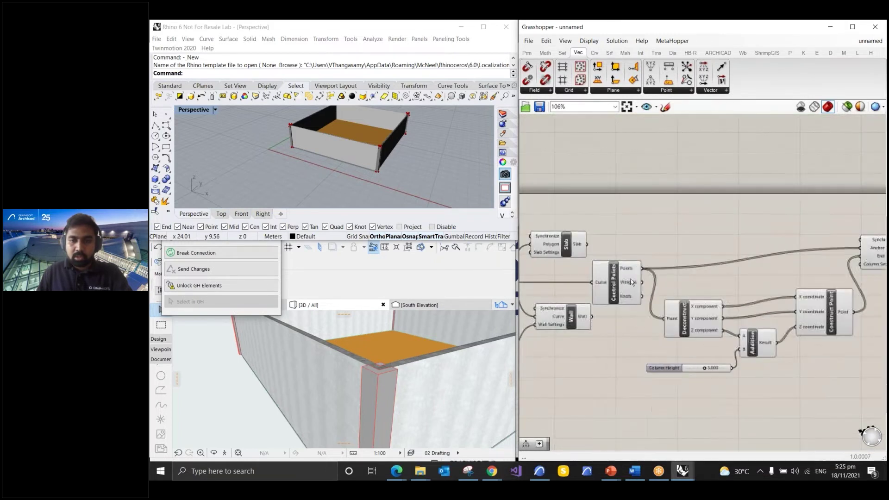
- Trace the Control Points component back to the Curve parameter and examine the wires leading to Slab, Wall and Column
click(612, 277)
scroll(689, 271, down, 4)
scroll(602, 275, up, 3)
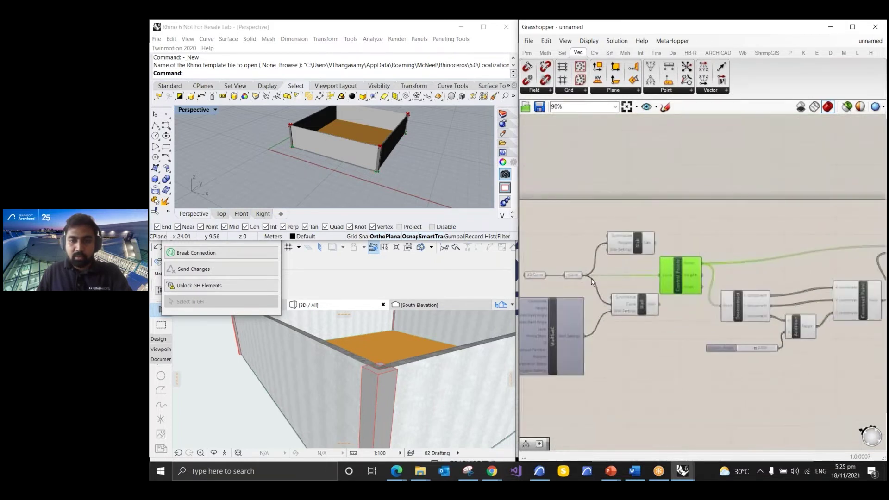
click(573, 277)
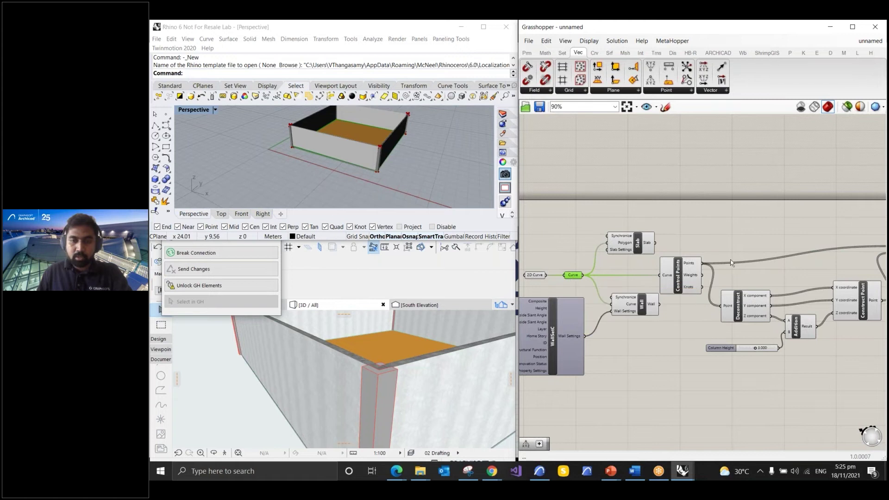
scroll(616, 267, down, 2)
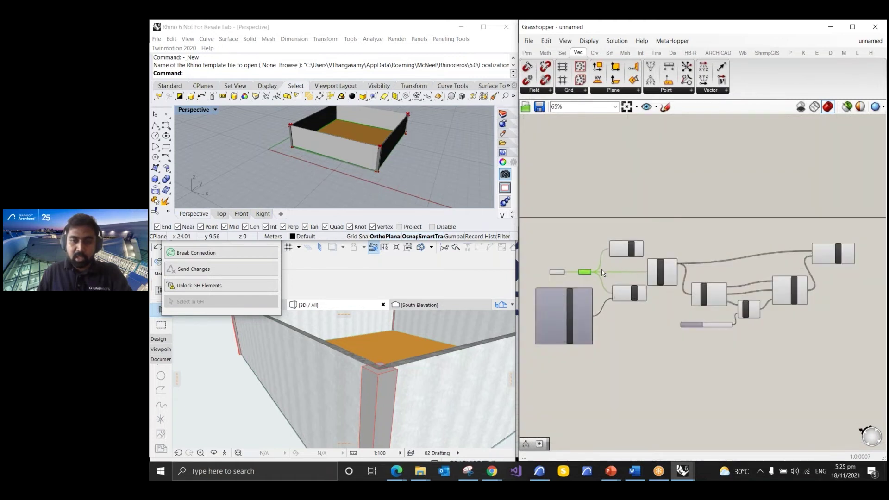
scroll(586, 289, down, 1)
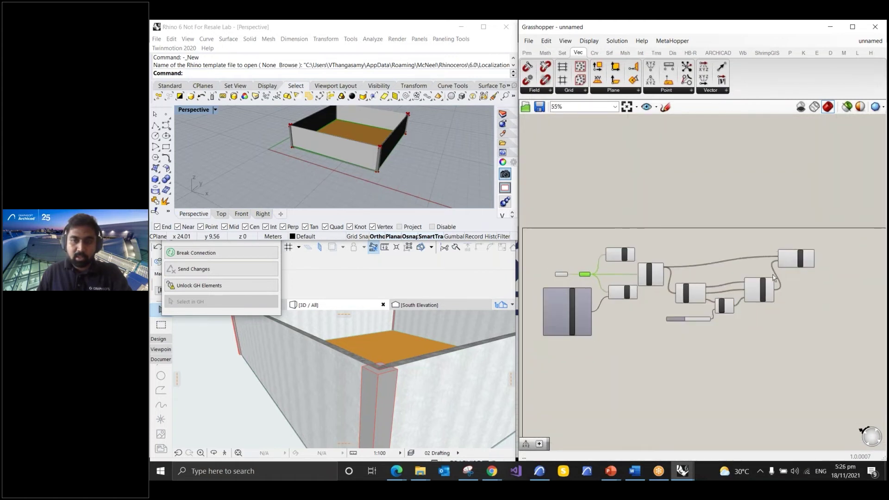
scroll(812, 277, up, 1)
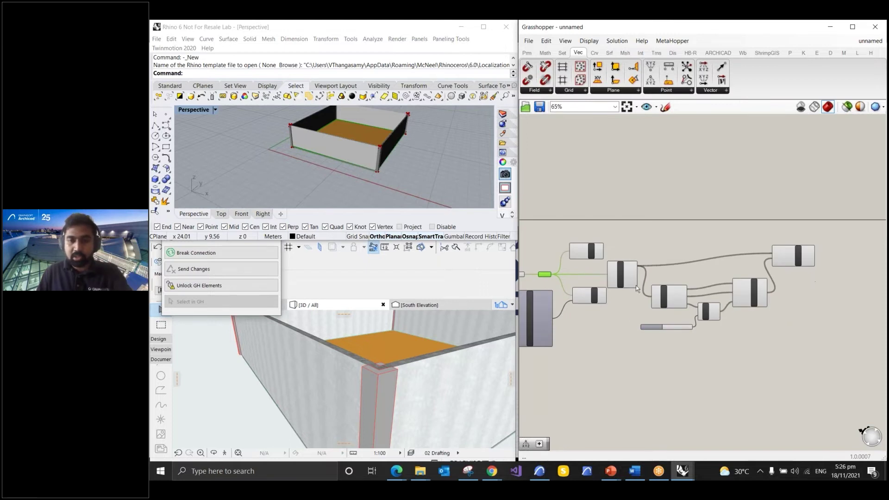
- Delete Control Points, Deconstruct, the Column Height slider, Addition, Construct Point and Column, keeping the Slab and Wall definition
drag(616, 246, 824, 345)
drag(840, 235, 627, 346)
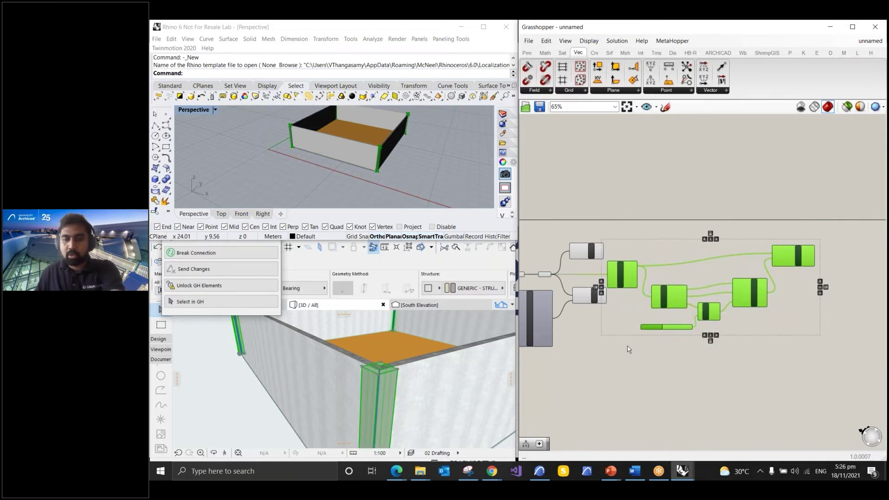
key(Delete)
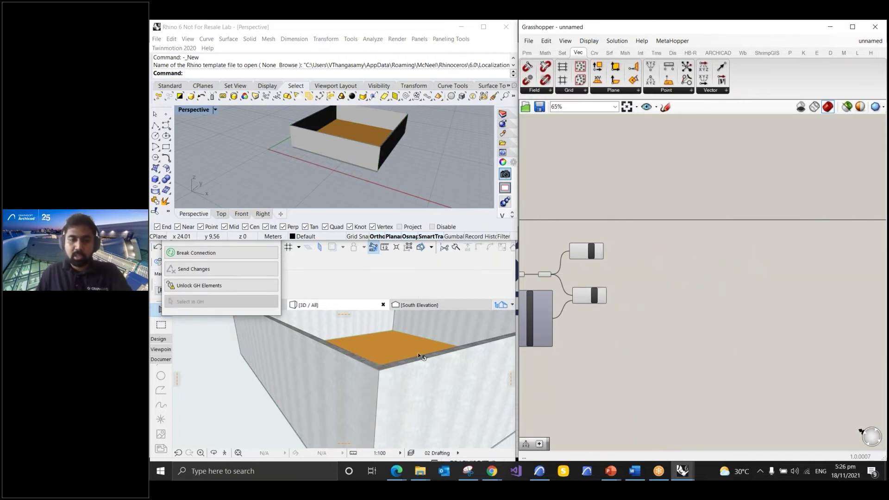
- Add a Divide Curve component beyond Slab and Wall, and connect the Curve parameter to its Curve input
scroll(721, 268, up, 5)
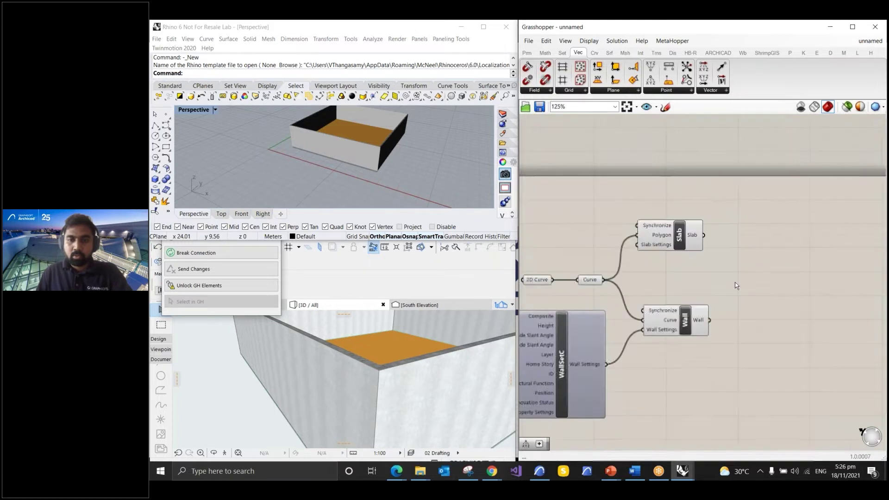
click(597, 55)
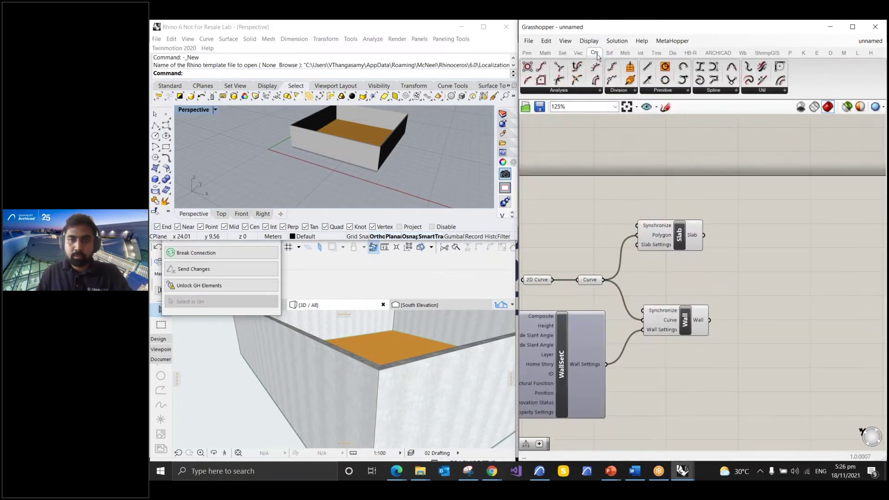
click(593, 92)
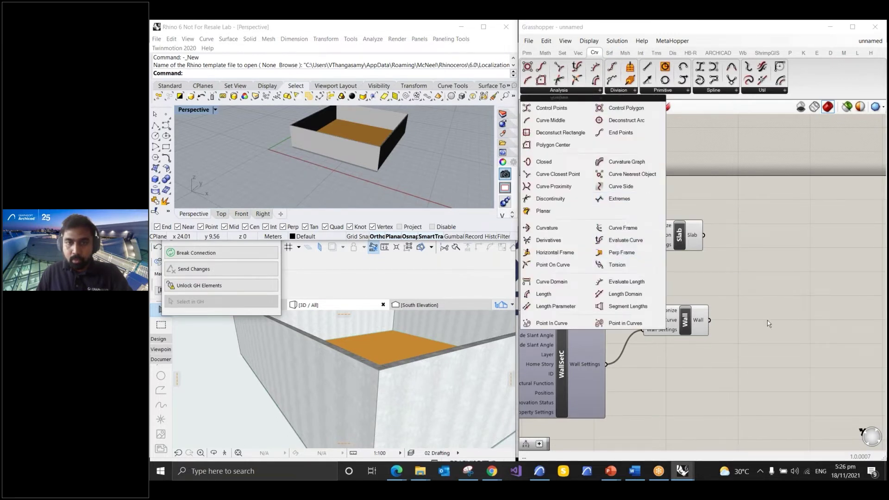
double_click(779, 287)
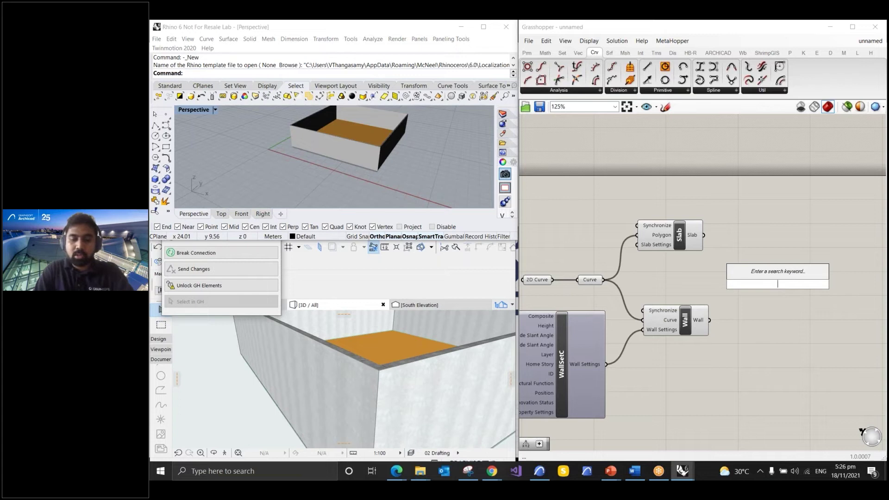
text(Divide)
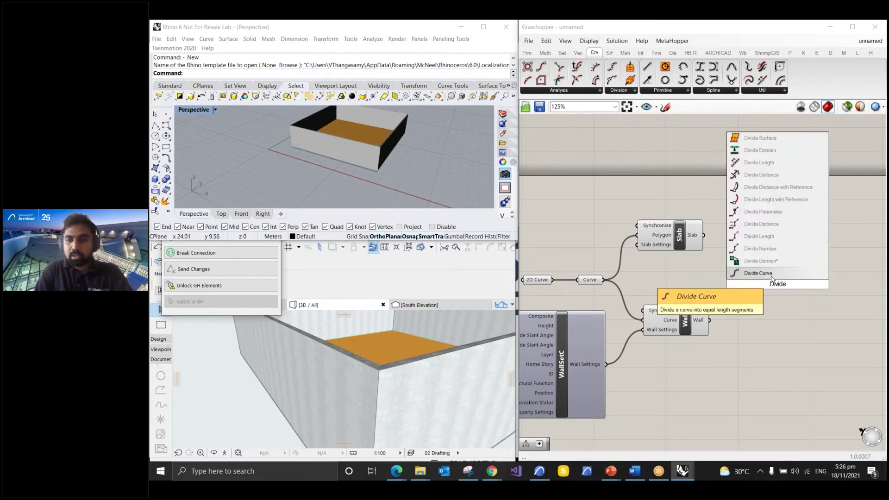
click(769, 275)
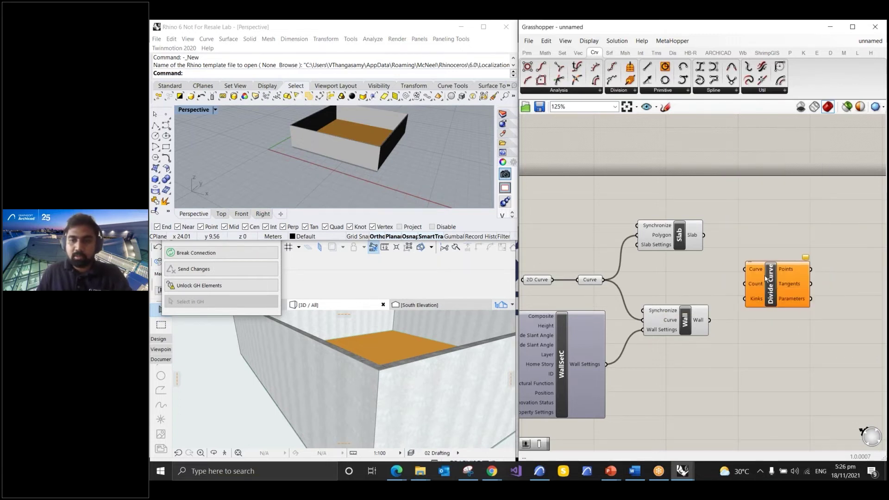
drag(773, 282, 756, 281)
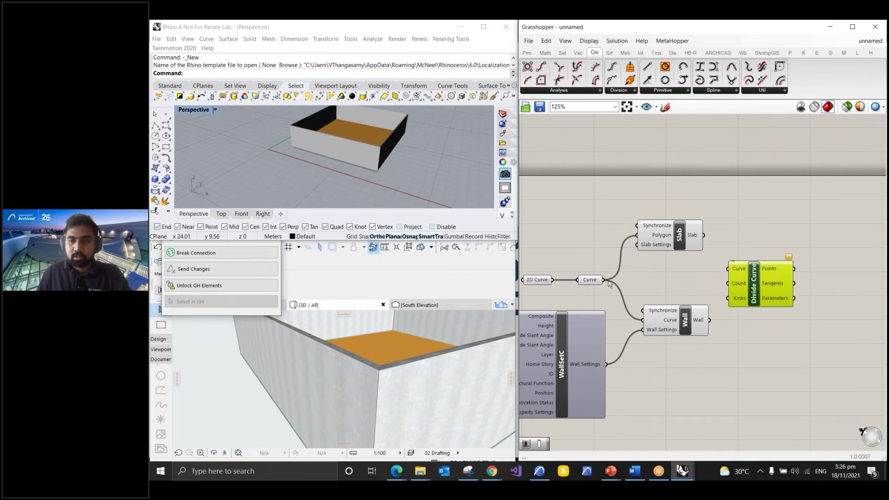
drag(604, 282, 789, 284)
scroll(741, 273, down, 2)
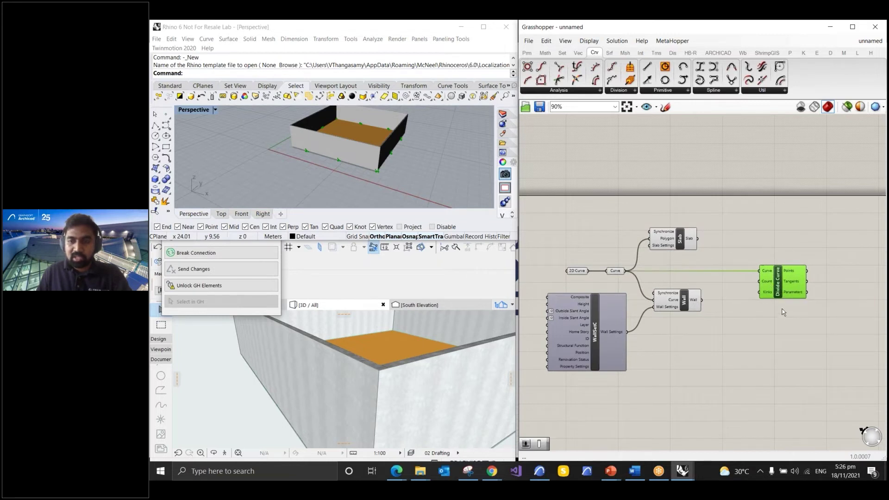
- Add a number slider below Wall with integer rounding and a maximum of 16
click(527, 53)
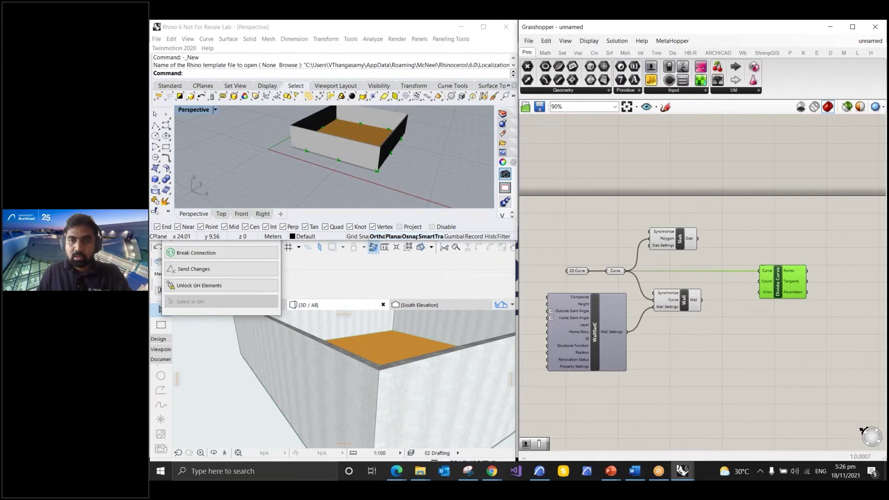
drag(669, 67, 680, 355)
double_click(680, 353)
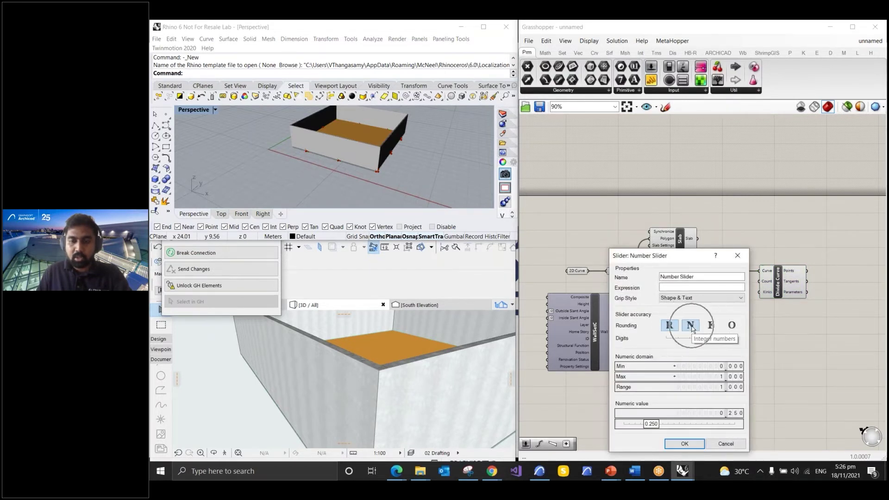
click(691, 327)
double_click(730, 377)
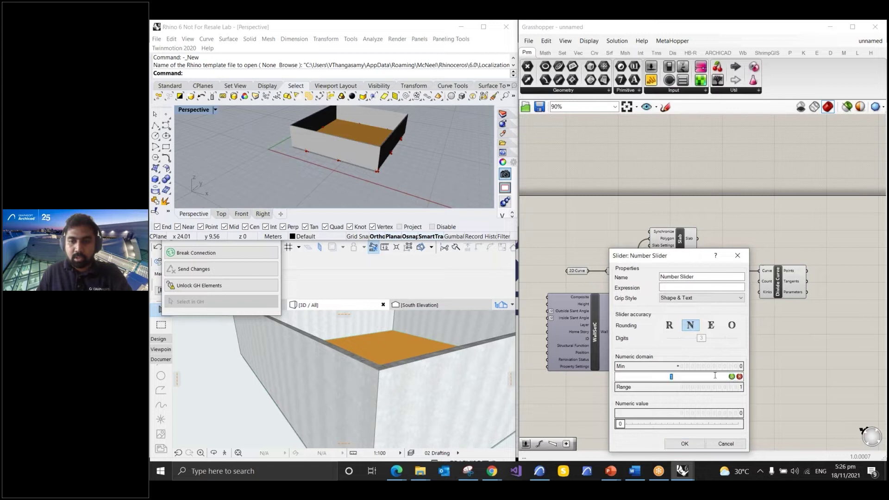
text(1)
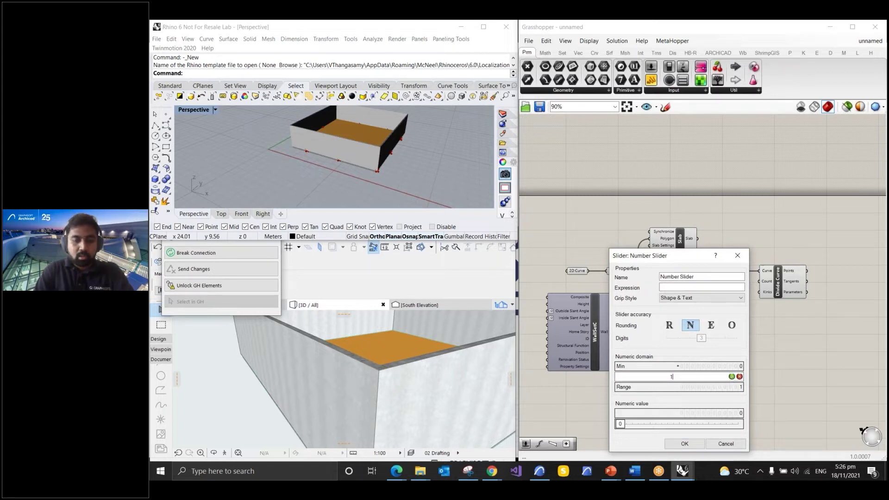
text(6)
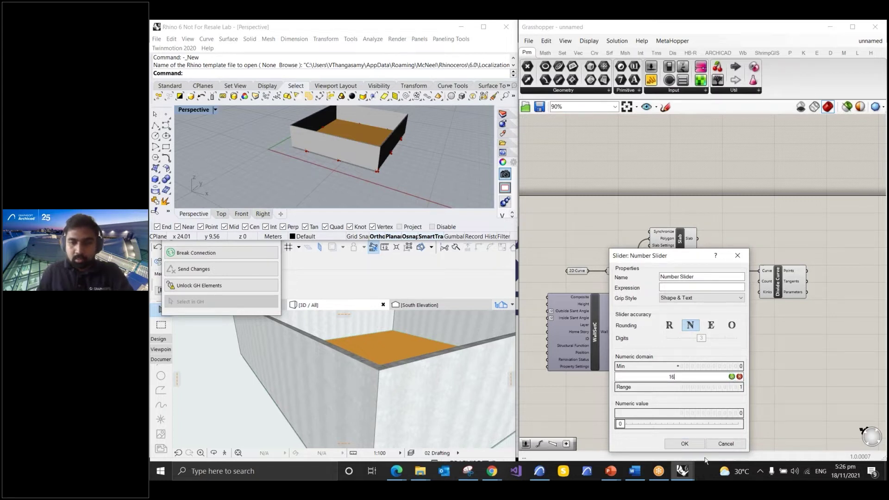
click(685, 444)
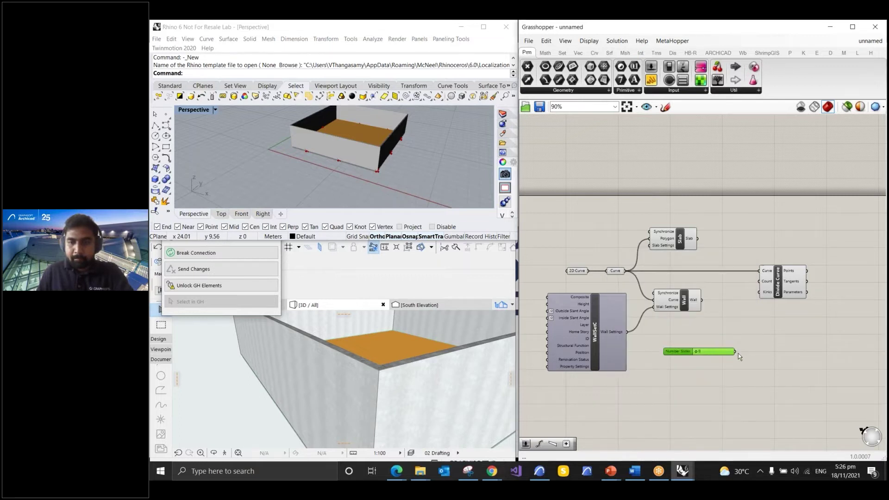
- Move the number slider closer to Wall, set it to 16, and connect it to Divide Curve's Count input
drag(713, 353, 708, 336)
scroll(756, 329, up, 2)
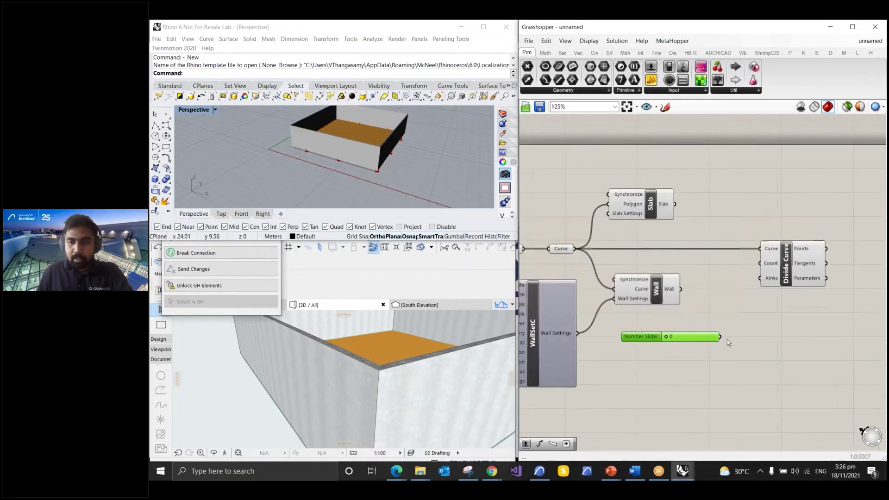
drag(685, 338, 757, 266)
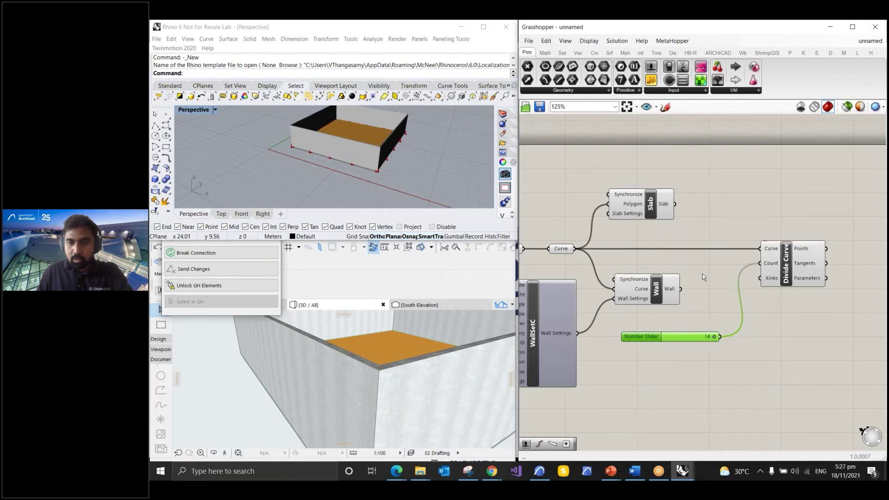
- Add an ARCHICAD Column component on the output side of Divide Curve
right_drag(703, 277, 599, 289)
scroll(599, 289, down, 1)
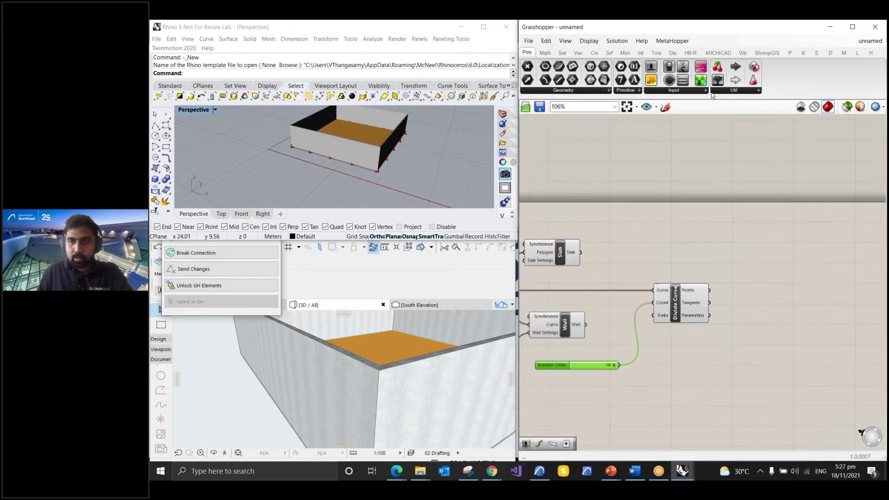
click(721, 52)
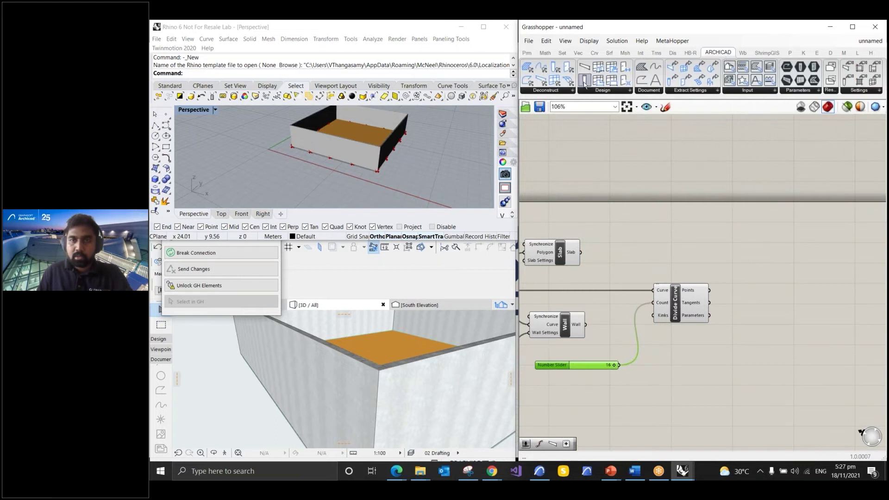
drag(585, 83, 774, 286)
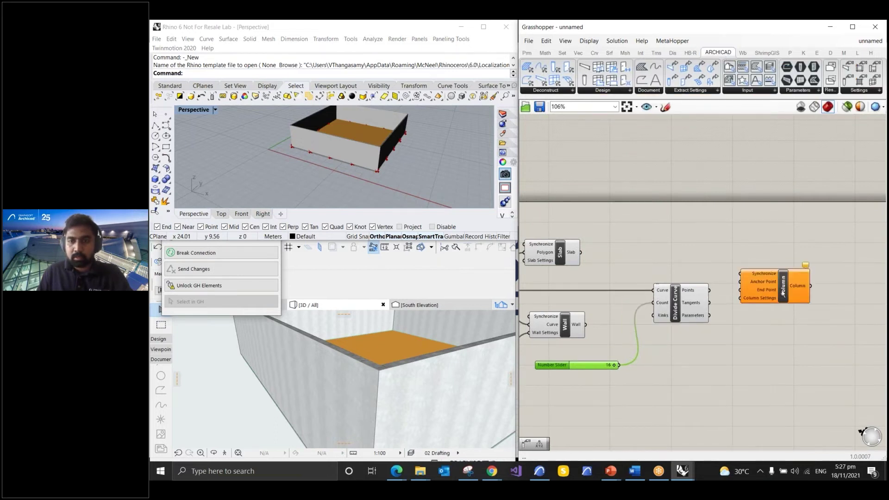
scroll(778, 297, up, 2)
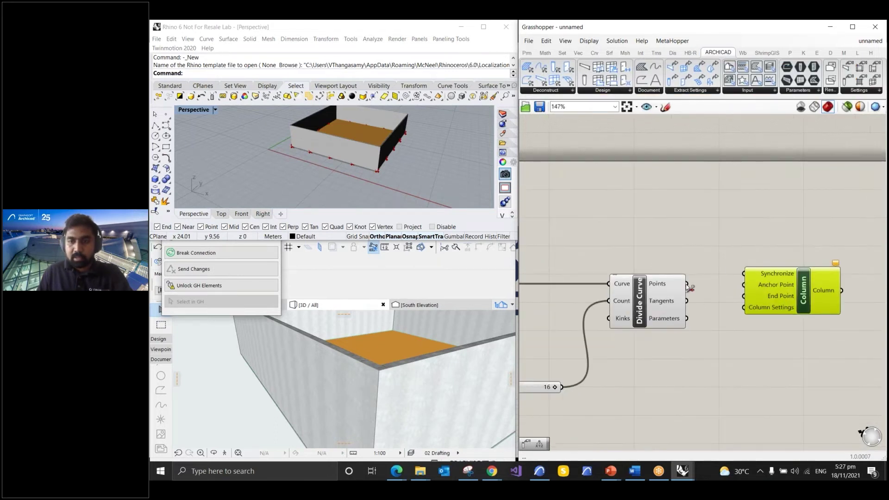
- Inspect the division points in Rhino's perspective view and connect Divide Curve's Points output to Column's Anchor Point
click(664, 285)
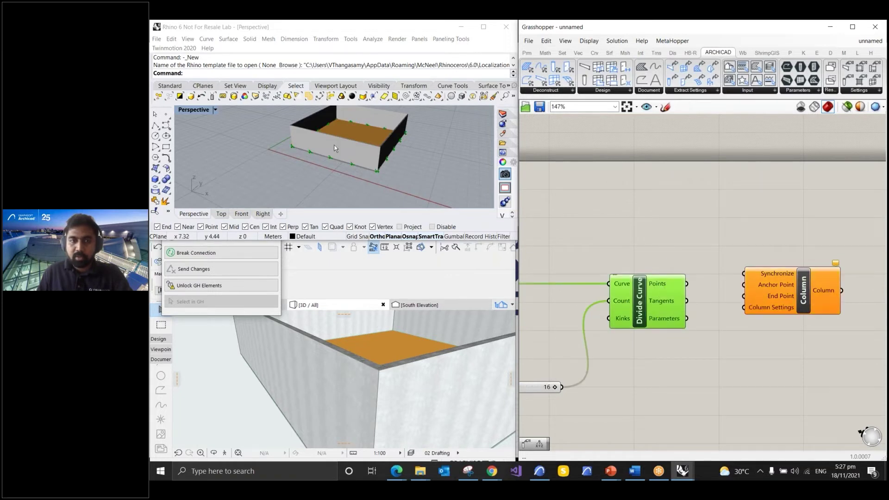
scroll(336, 133, up, 1)
scroll(332, 141, up, 1)
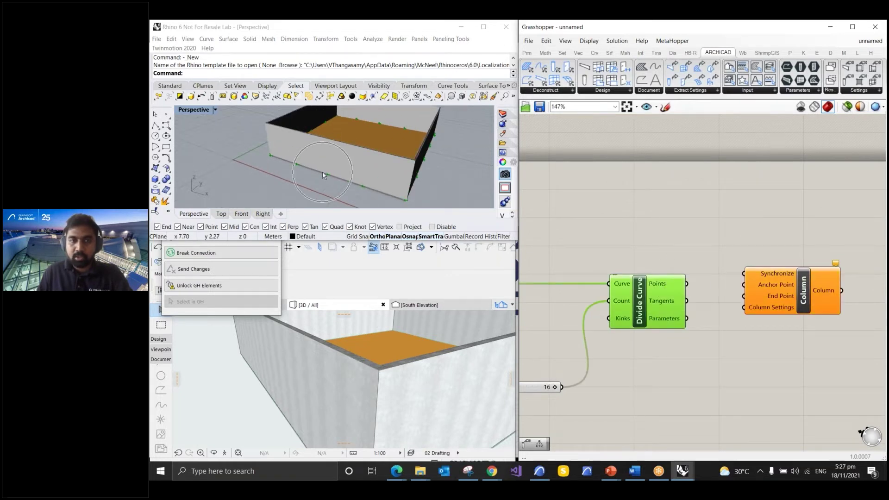
drag(687, 284, 744, 285)
click(733, 322)
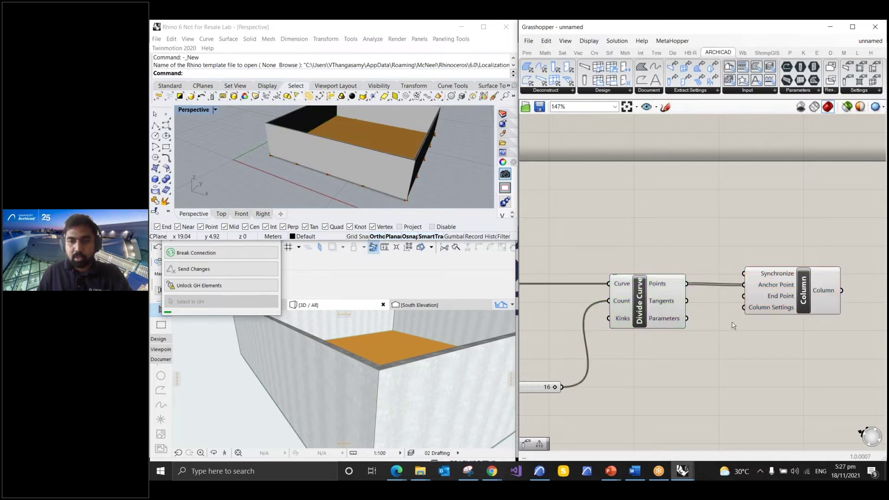
- Examine the generated columns around the walls in ARCHICAD's 3D view and the complete Grasshopper definition
scroll(360, 341, down, 5)
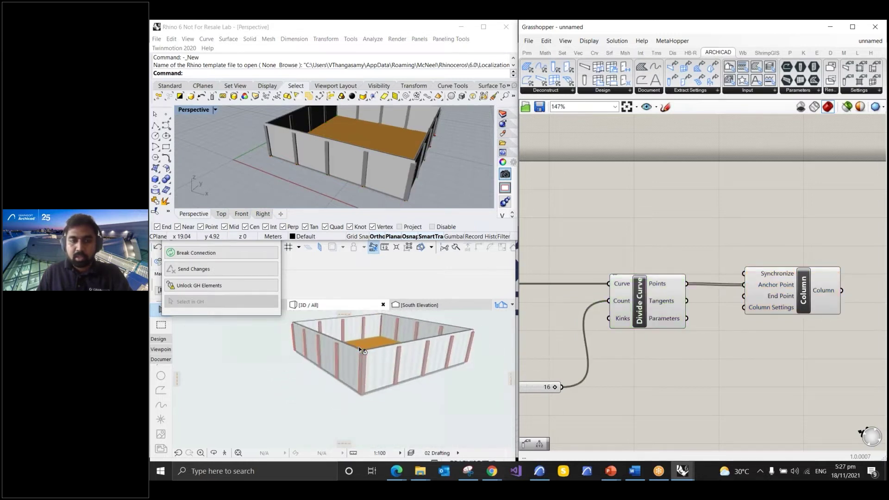
click(372, 412)
right_click(374, 413)
click(373, 412)
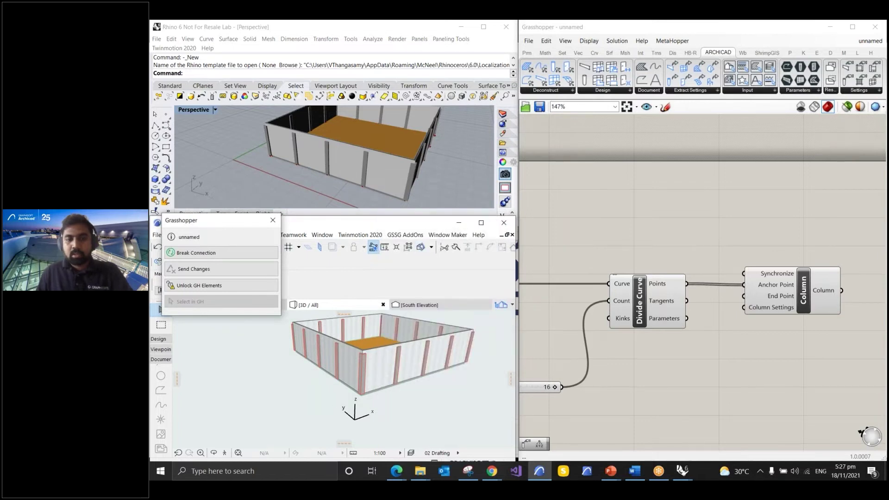
shift+middle_drag(324, 392, 390, 411)
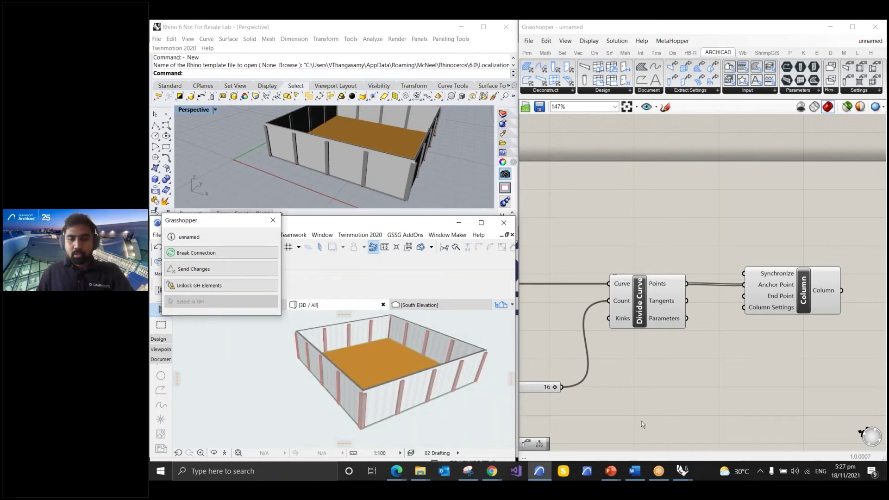
scroll(630, 353, down, 4)
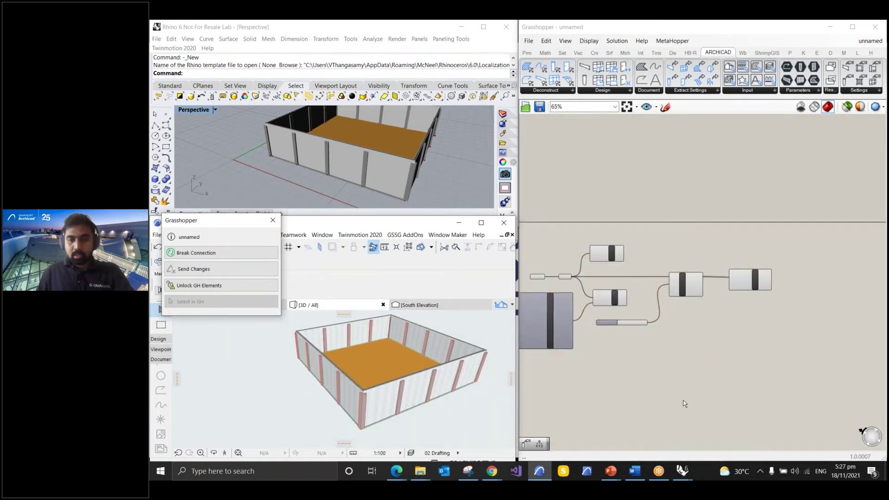
- Switch to the PowerPoint slide show and advance past the Sun-Shading Device slide to the Demo slide
click(611, 471)
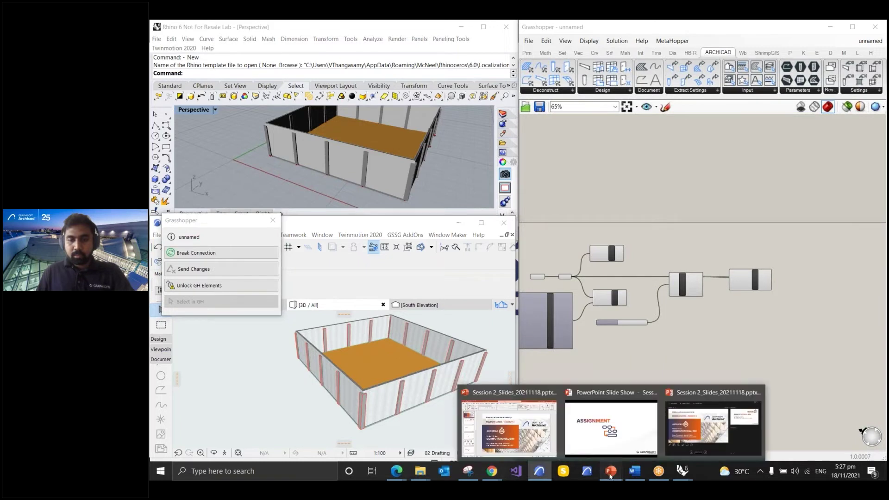
click(619, 433)
key(Right)
key(Right)
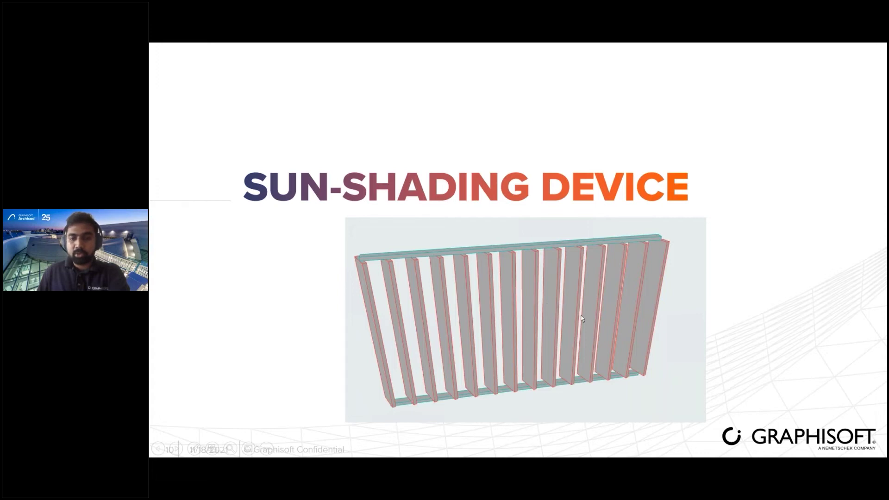
key(Right)
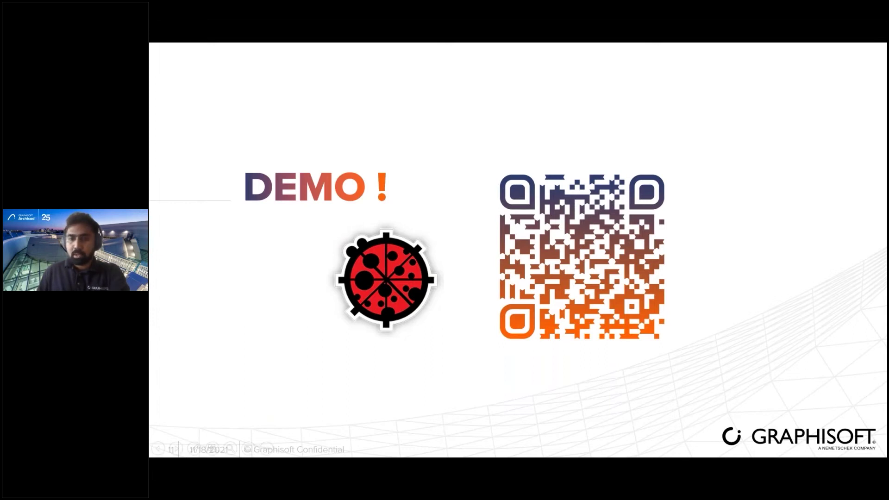
- Return to the Grasshopper and ARCHICAD windows and delete all components from the Grasshopper canvas
key(alt+Tab)
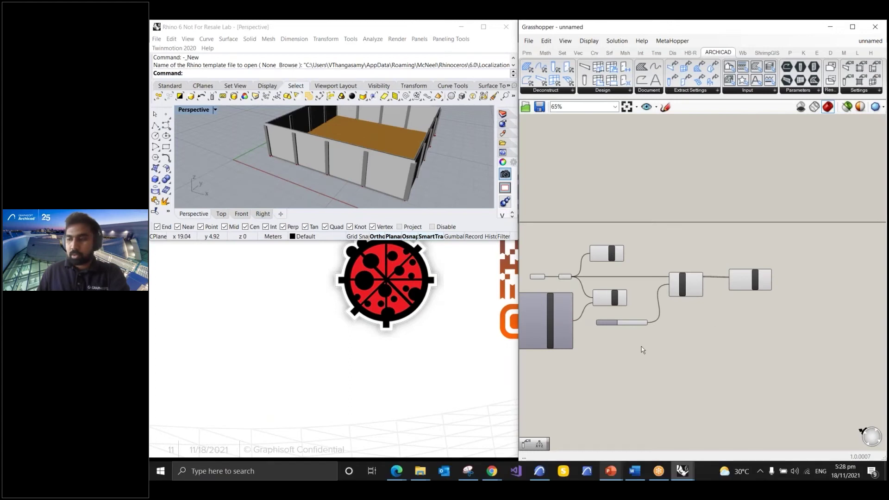
click(540, 471)
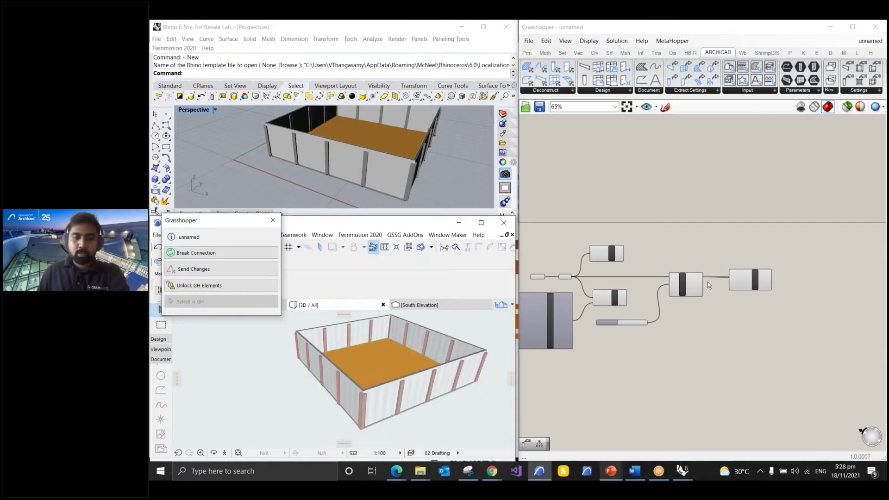
scroll(708, 282, down, 4)
scroll(796, 320, up, 2)
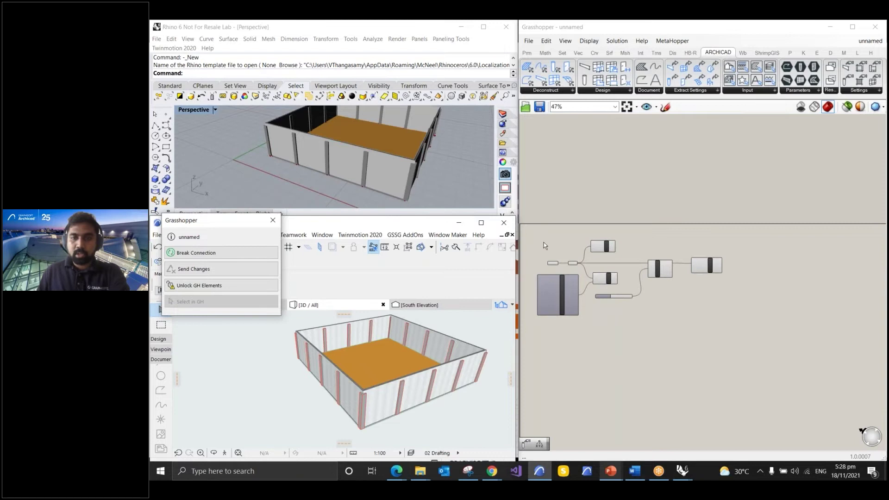
drag(530, 232, 758, 391)
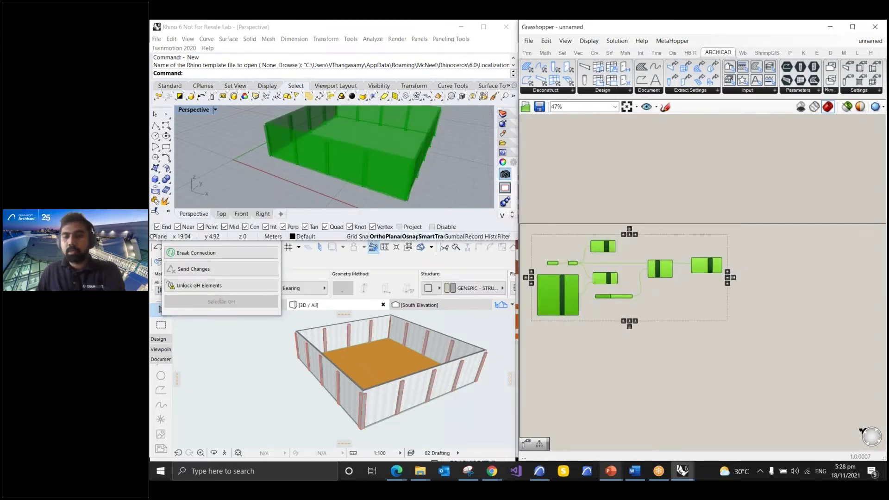
key(Delete)
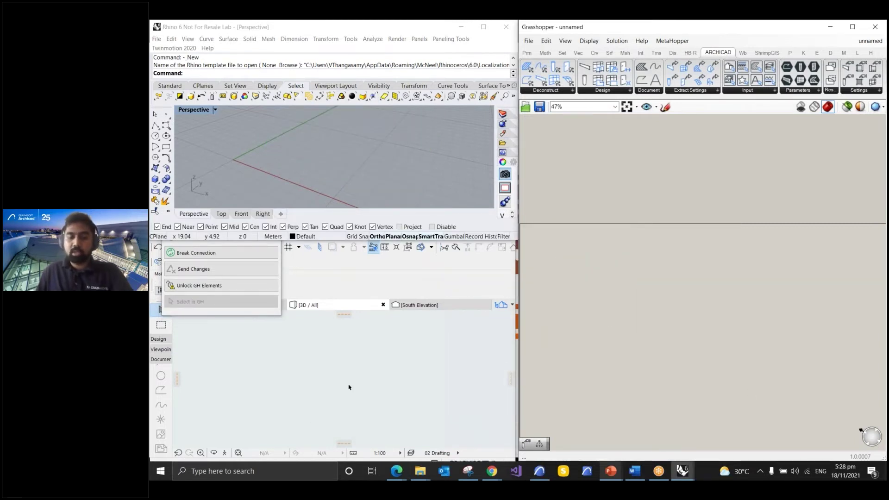
- Move the Grasshopper palette clear of ARCHICAD's toolbars and delete the square on the Ground Floor plan
click(234, 243)
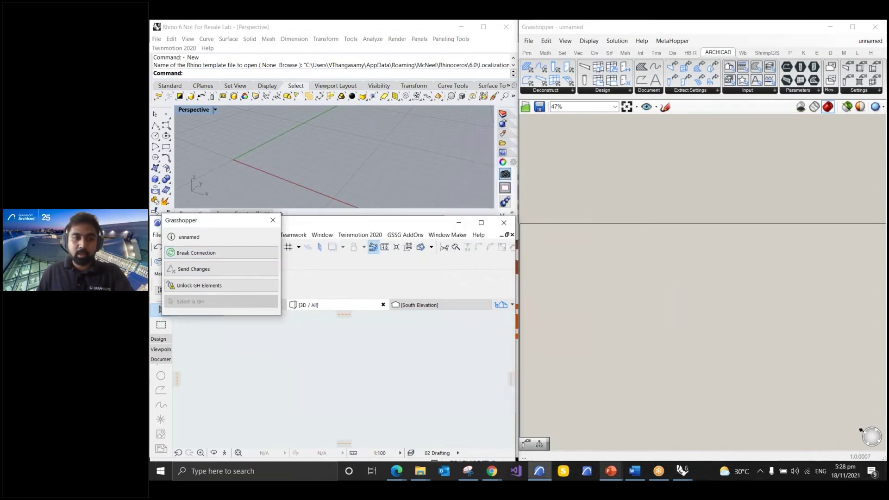
drag(238, 227, 241, 110)
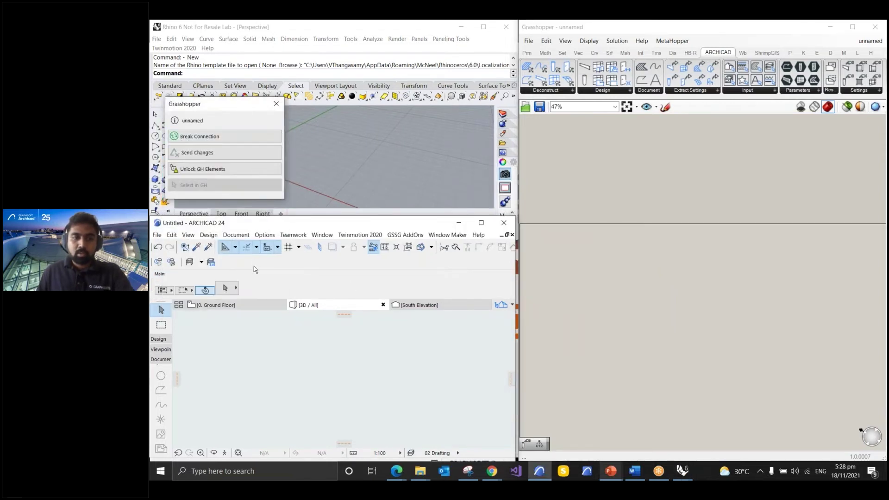
click(232, 305)
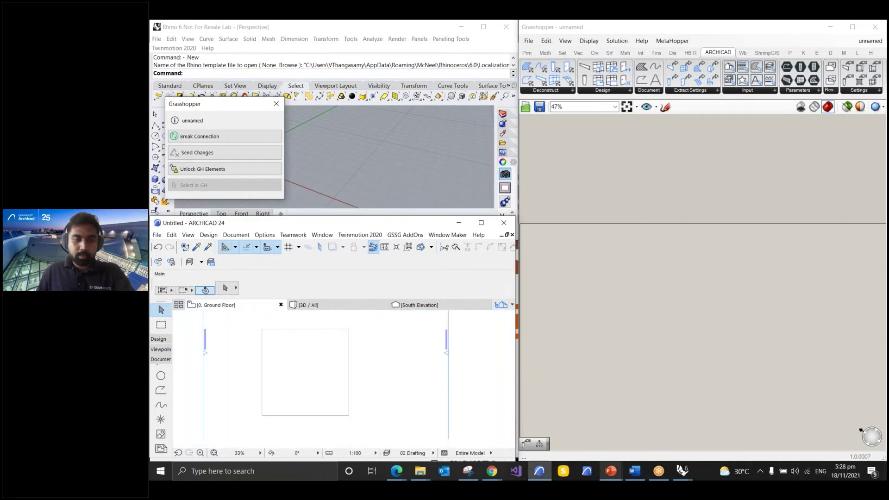
drag(286, 396, 271, 408)
key(Delete)
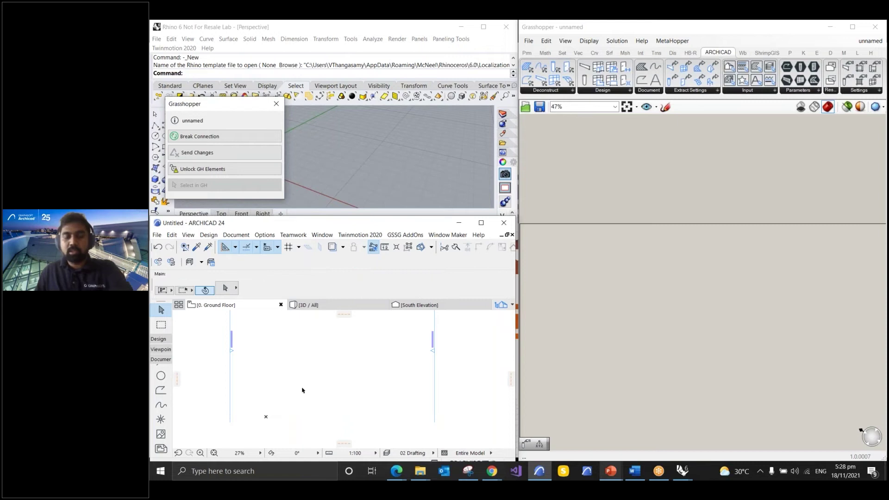
- Draw a single-segment horizontal polyline with a distance of 4000 on the Ground Floor plan, using the polygonal geometry method
click(160, 392)
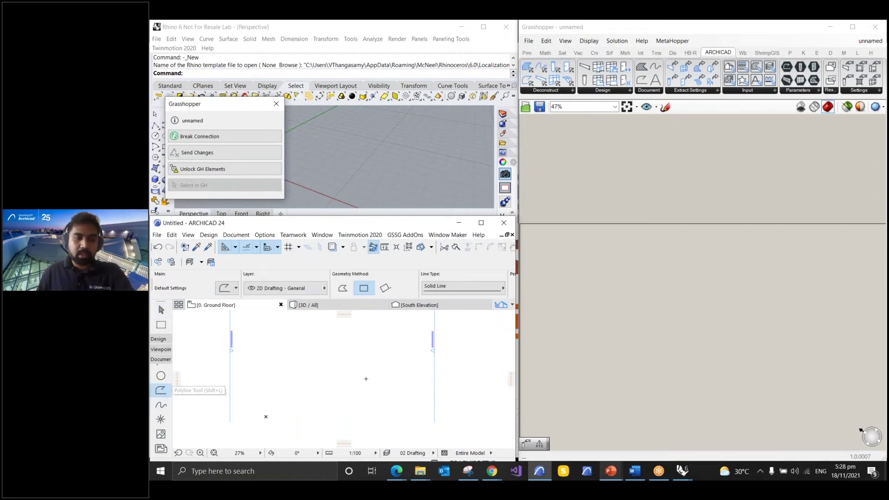
scroll(364, 405, up, 2)
click(343, 291)
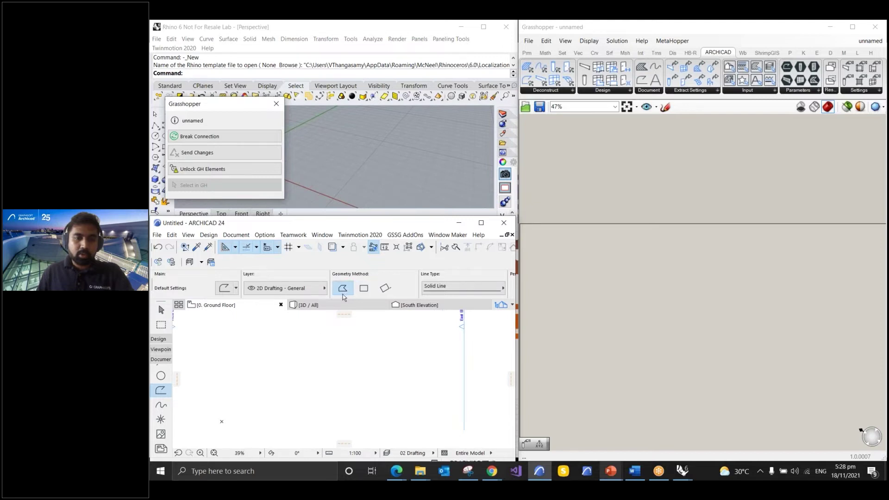
click(252, 370)
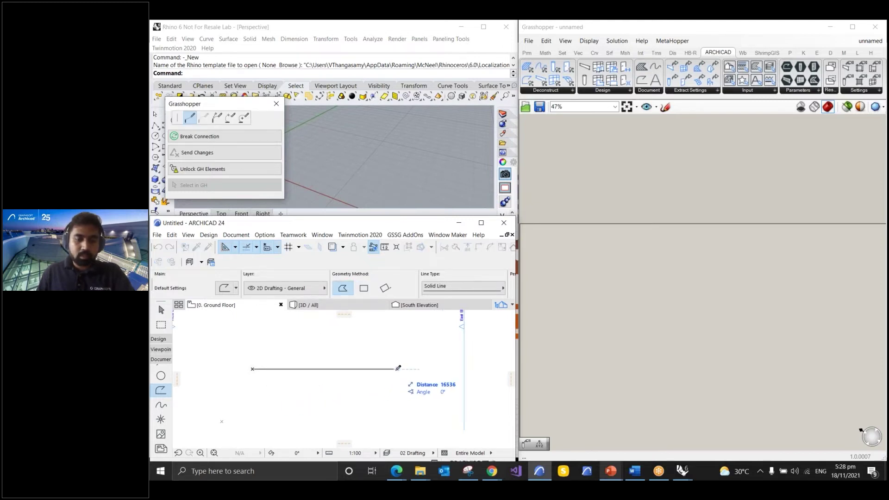
scroll(324, 368, up, 4)
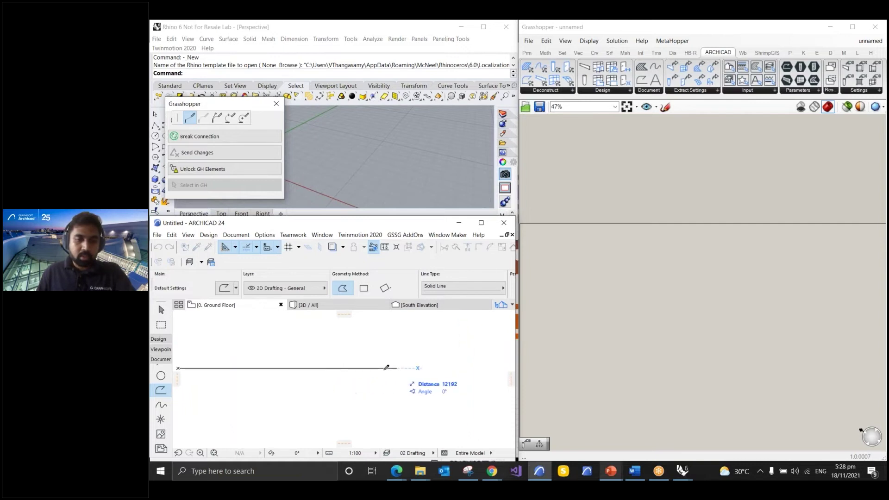
text(4000)
key(Return)
key(Return)
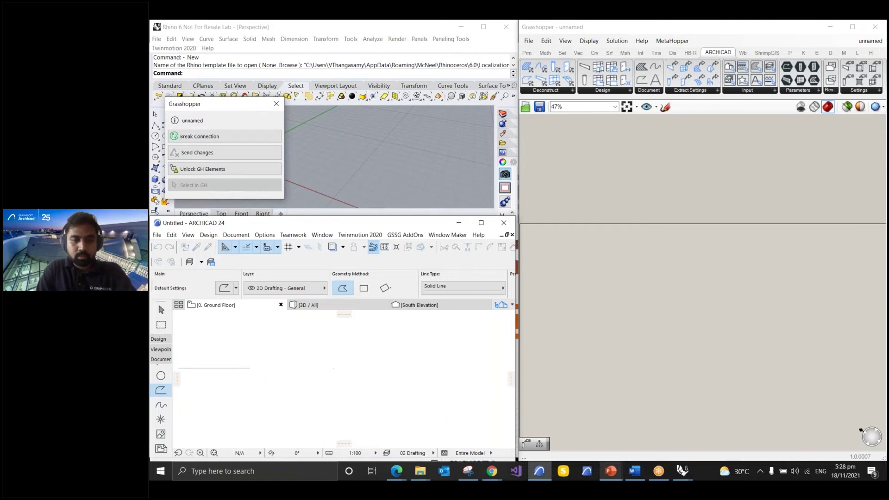
key(Escape)
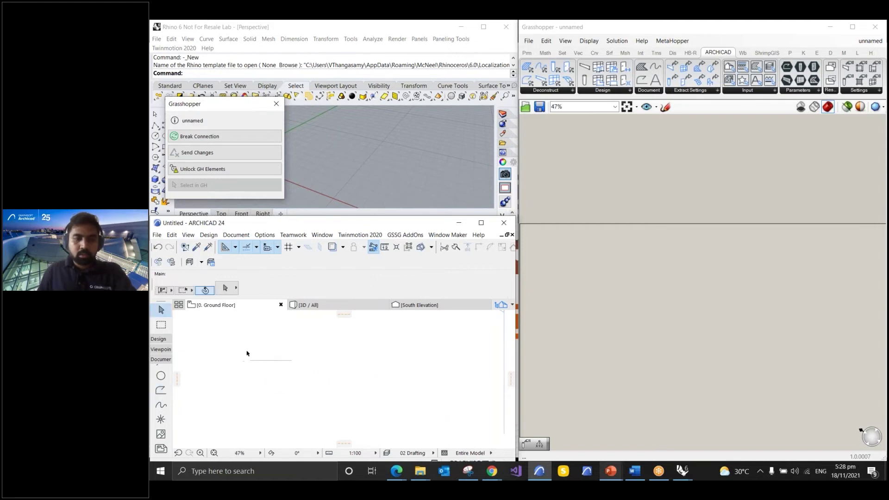
- Add a 2D Curve parameter to the Grasshopper canvas and reference the horizontal ARCHICAD line in it
scroll(255, 361, up, 2)
drag(234, 105, 219, 248)
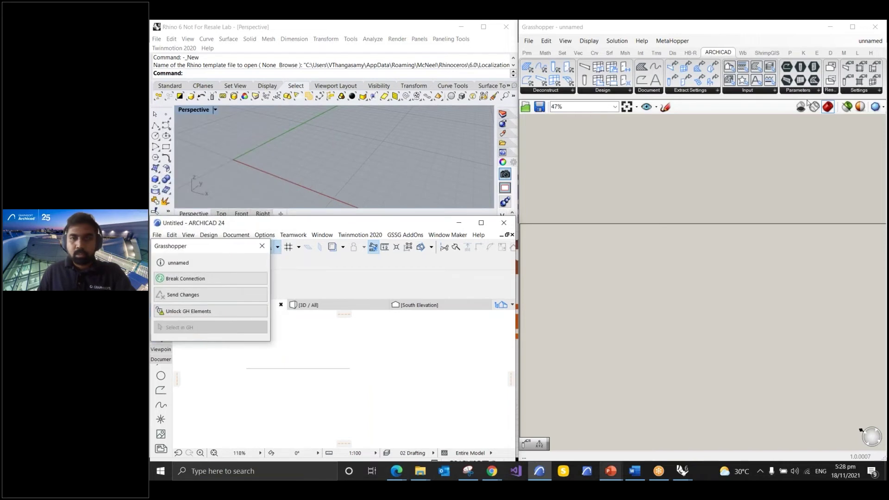
click(787, 74)
drag(652, 347, 655, 345)
scroll(652, 353, up, 5)
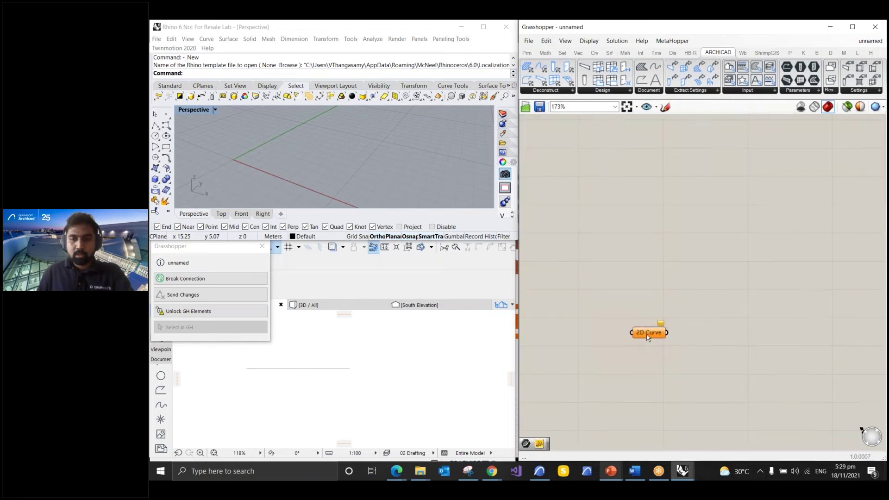
right_click(640, 330)
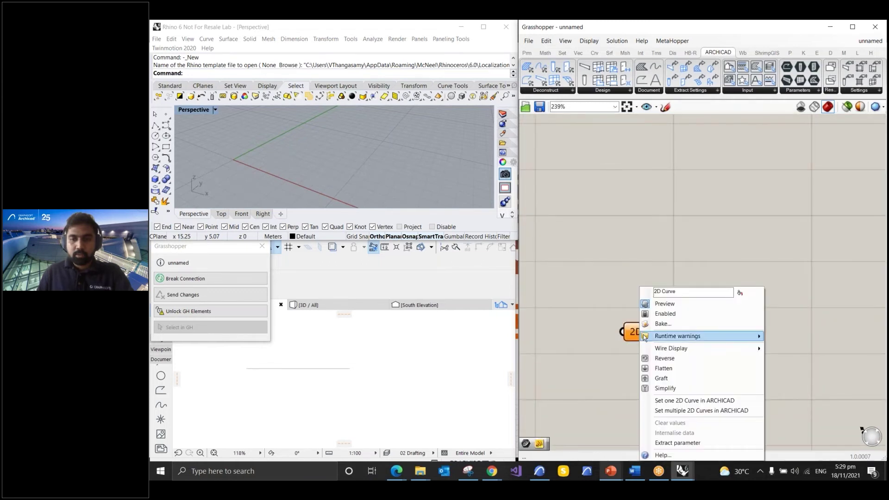
click(676, 401)
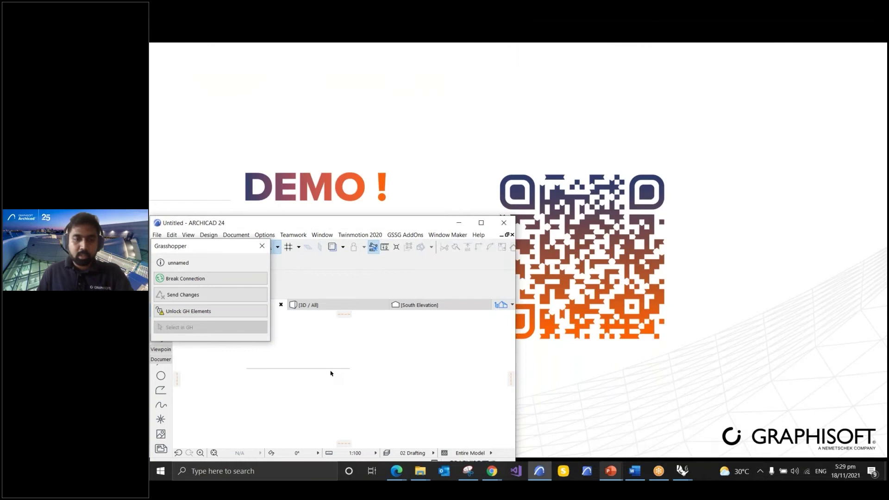
click(328, 369)
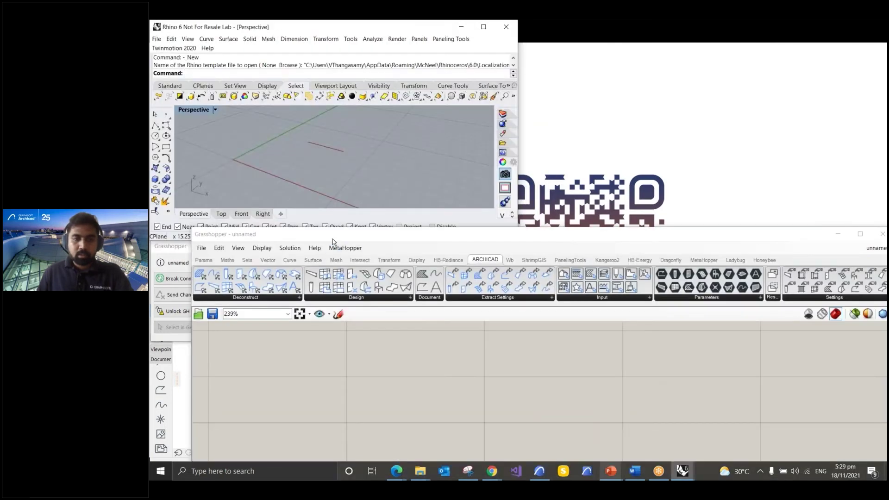
- Reposition and resize the Grasshopper window so it sits beside the Rhino and ARCHICAD windows
drag(332, 239, 155, 24)
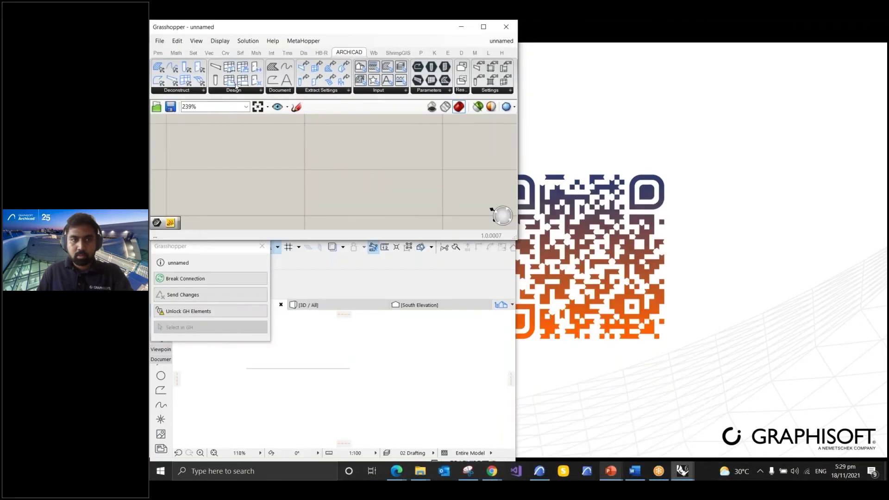
drag(269, 240, 270, 461)
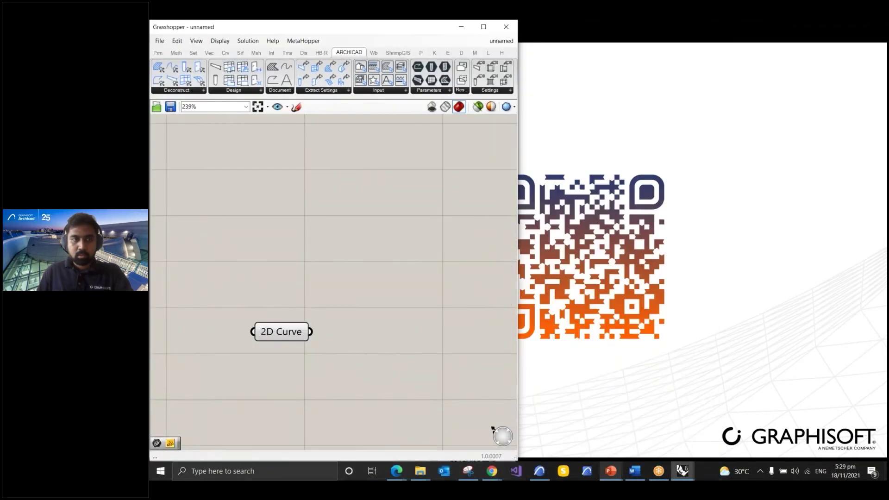
drag(244, 30, 608, 34)
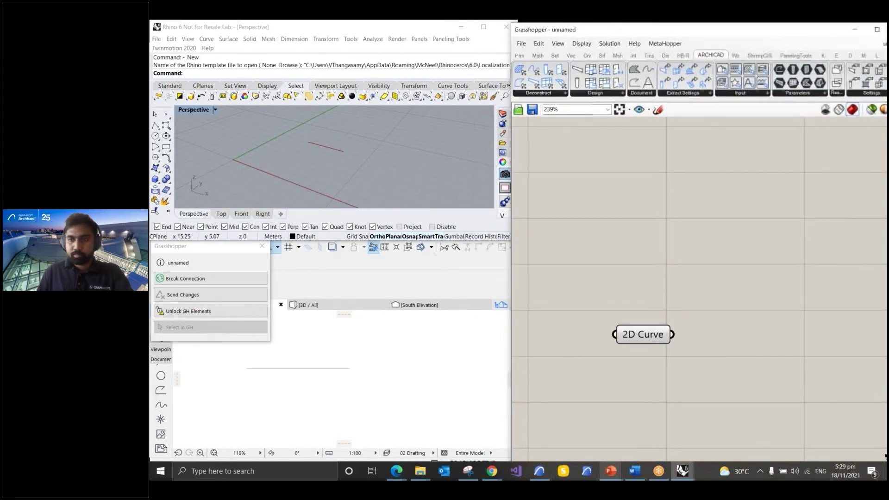
drag(869, 457, 861, 458)
scroll(691, 220, down, 2)
scroll(627, 310, up, 2)
- Add a generic Curve parameter beside 2D Curve and connect the 2D Curve output to its input
click(518, 59)
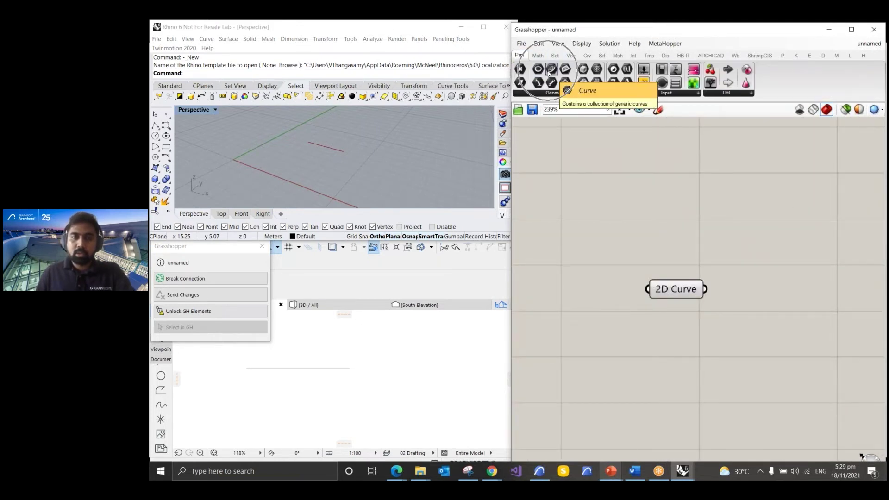
drag(550, 72, 769, 295)
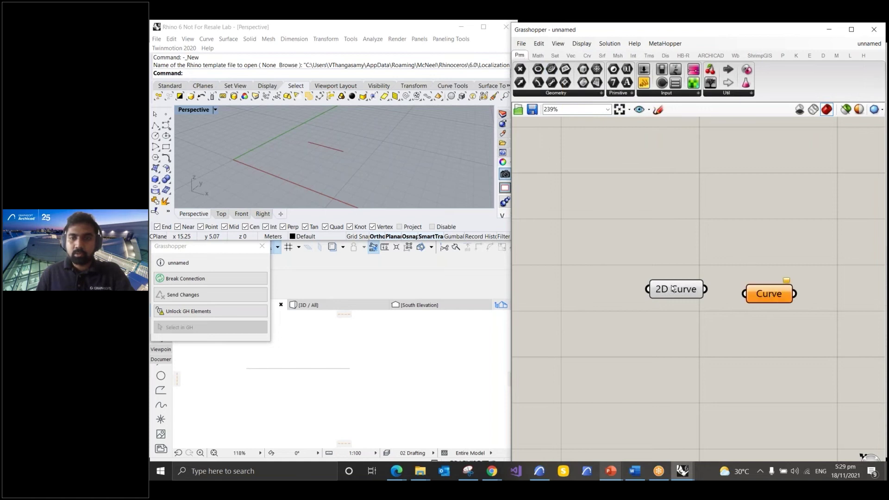
drag(671, 293, 593, 282)
drag(761, 299, 708, 281)
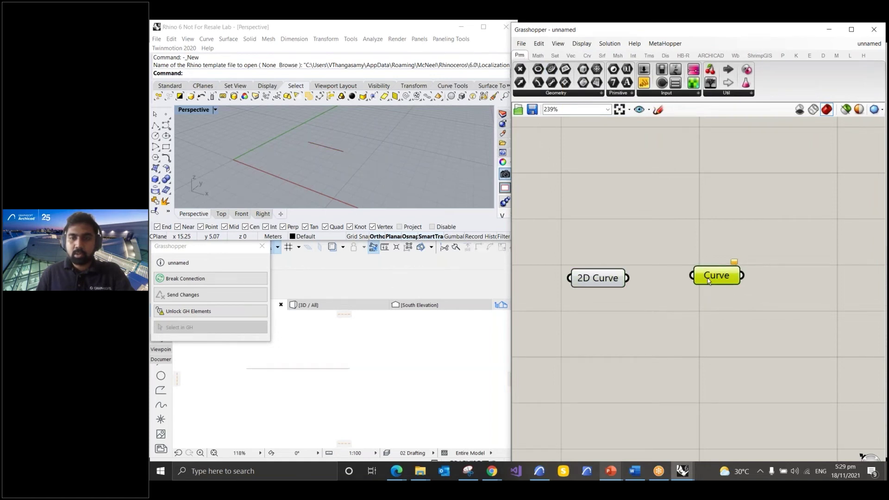
drag(632, 280, 706, 278)
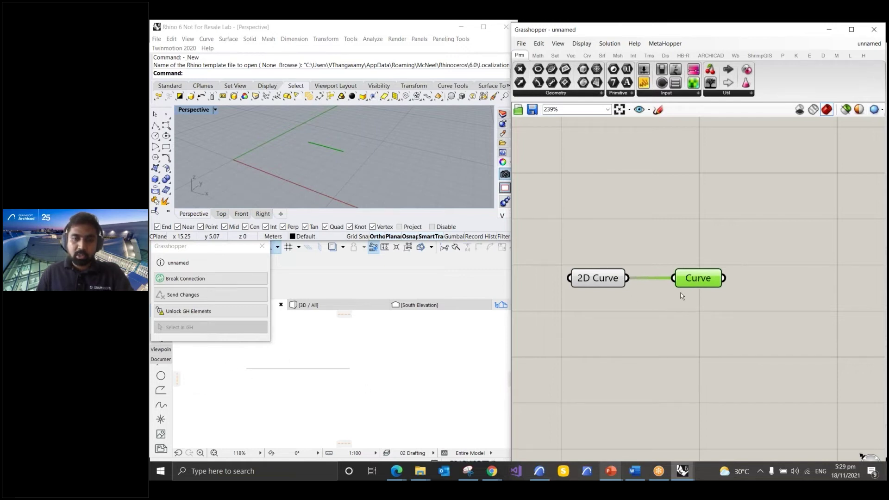
scroll(642, 255, down, 3)
scroll(677, 257, up, 3)
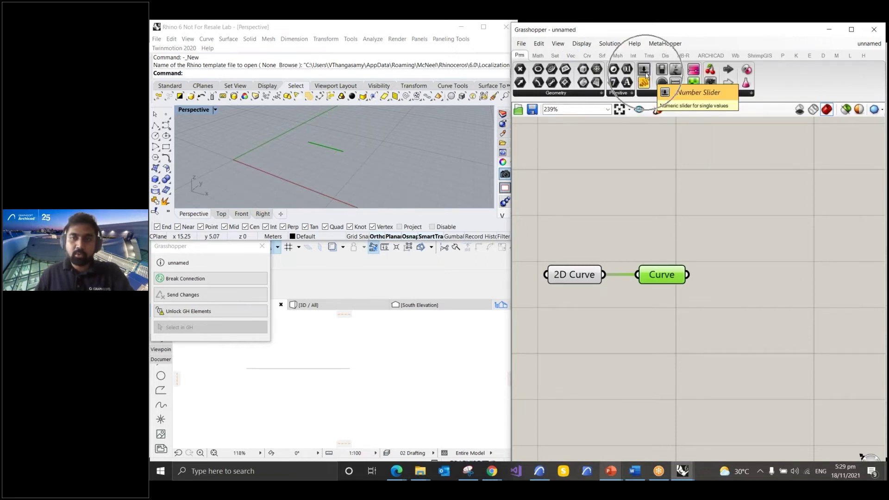
- Add a Number Slider below the curve parameters and name it Height
drag(645, 73, 711, 214)
drag(605, 364, 607, 364)
scroll(627, 279, down, 3)
scroll(602, 301, up, 2)
double_click(585, 313)
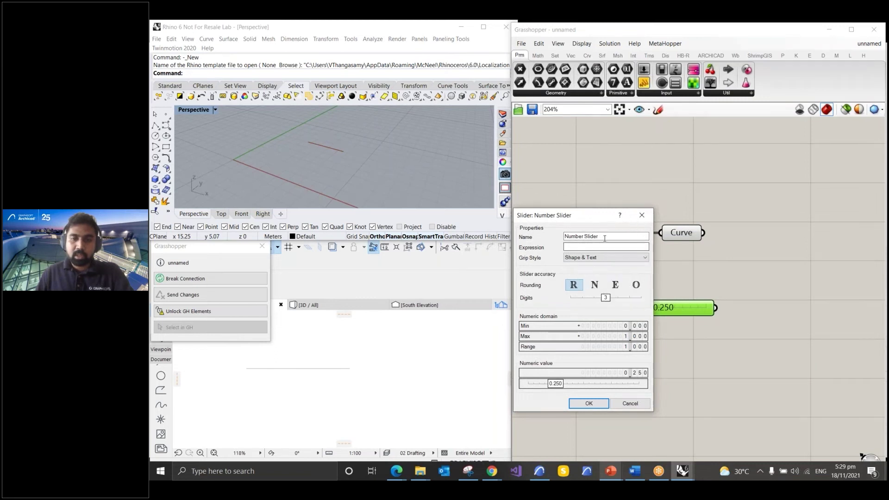
drag(605, 238, 556, 237)
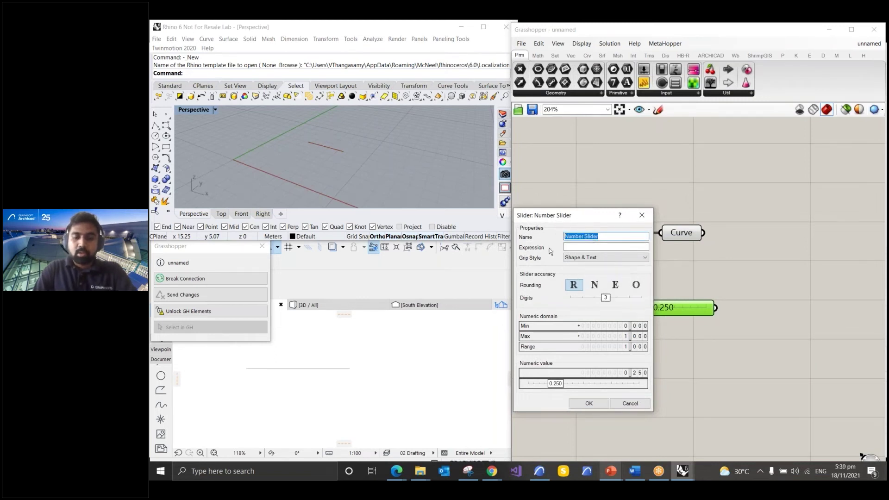
text(S)
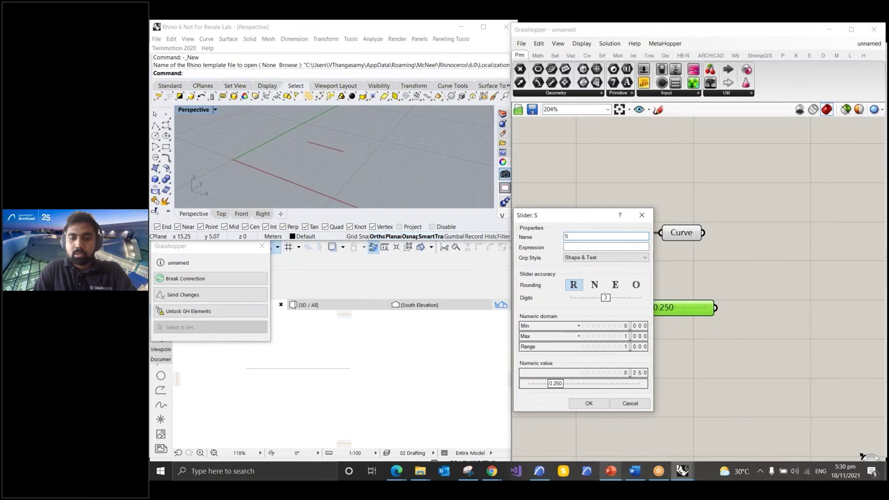
text(eight)
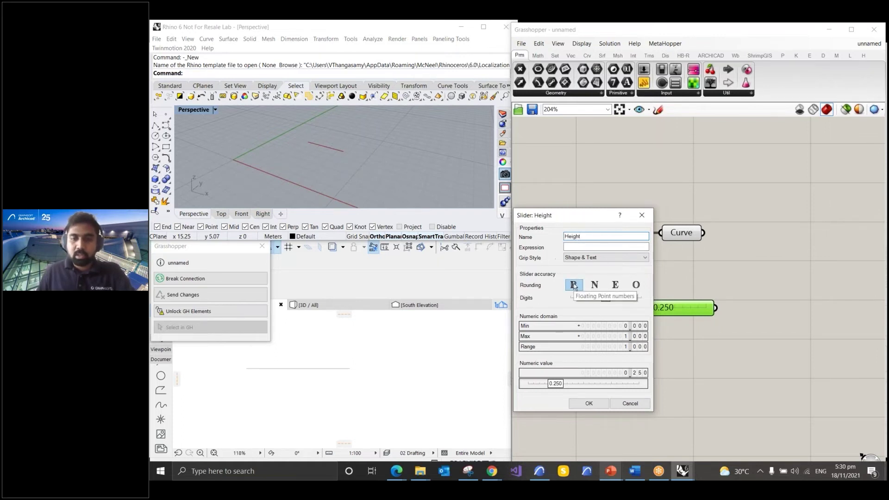
- Set the Height slider's minimum to 0.5, maximum to 6 and value to 3, keeping floating point rounding
double_click(616, 329)
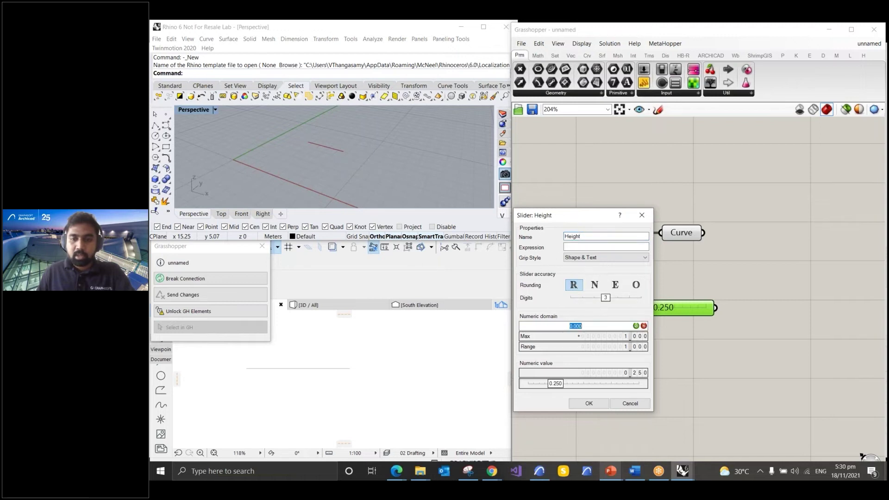
text(0.5)
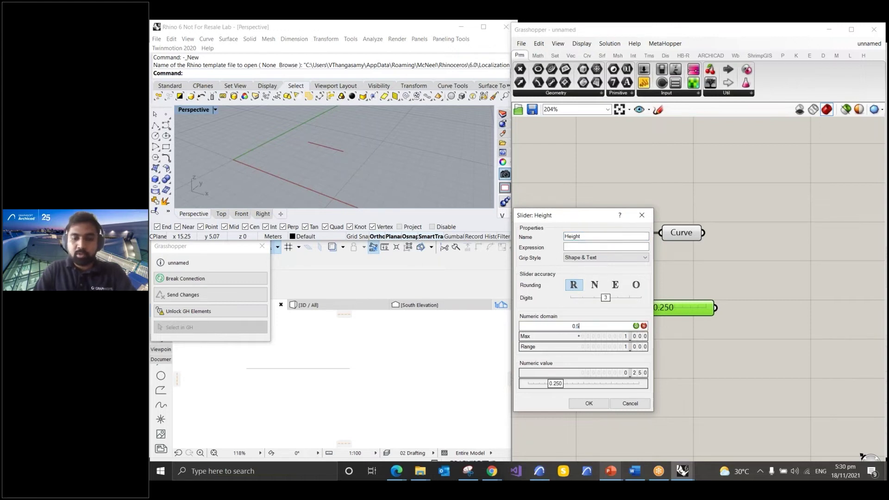
double_click(599, 339)
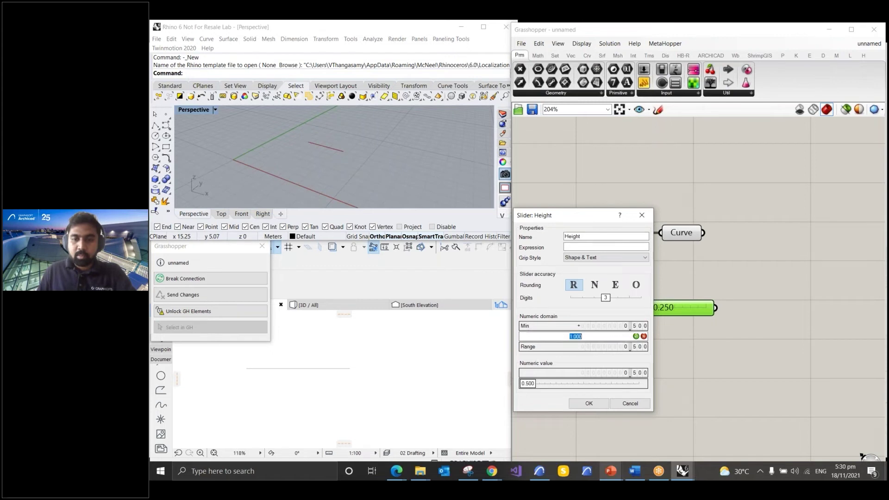
text(6)
key(Return)
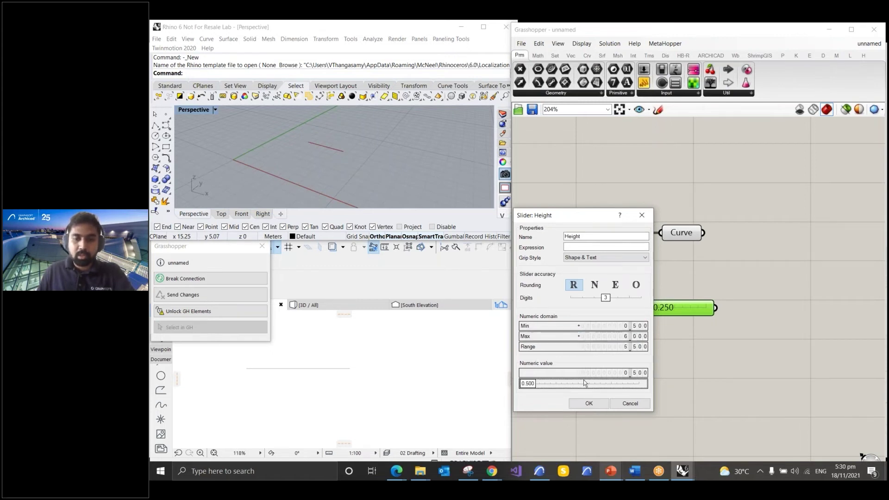
double_click(527, 388)
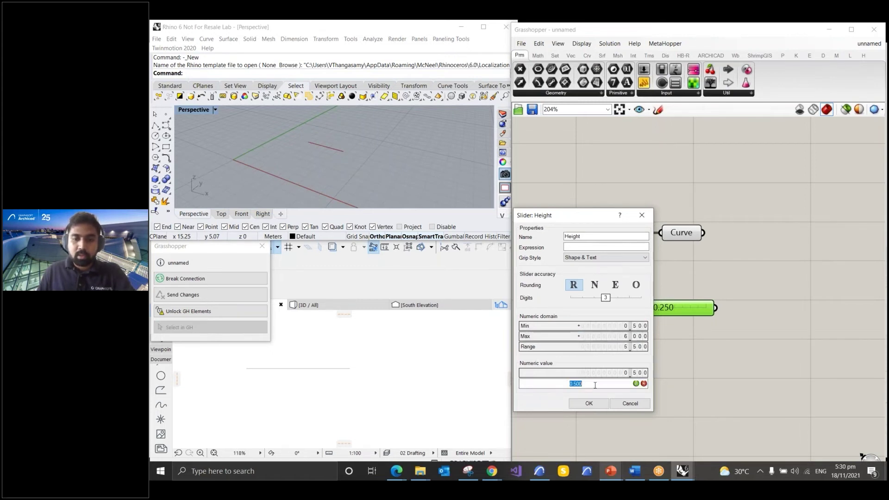
text(3)
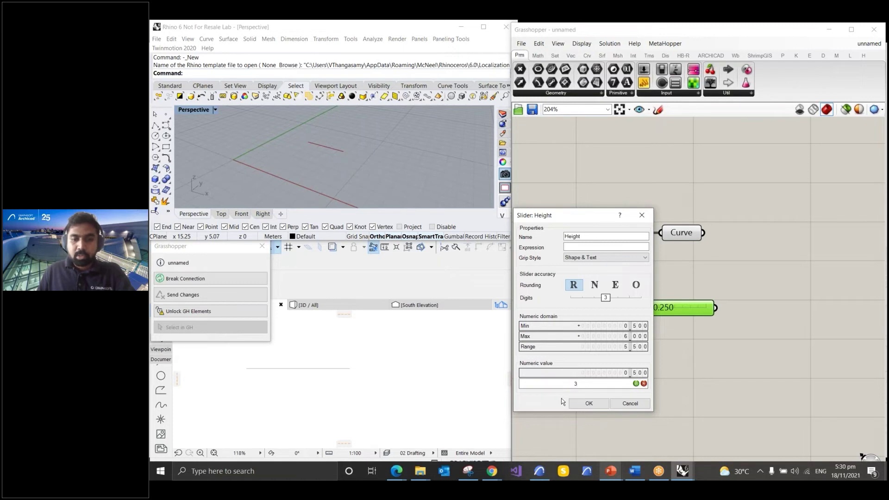
key(Return)
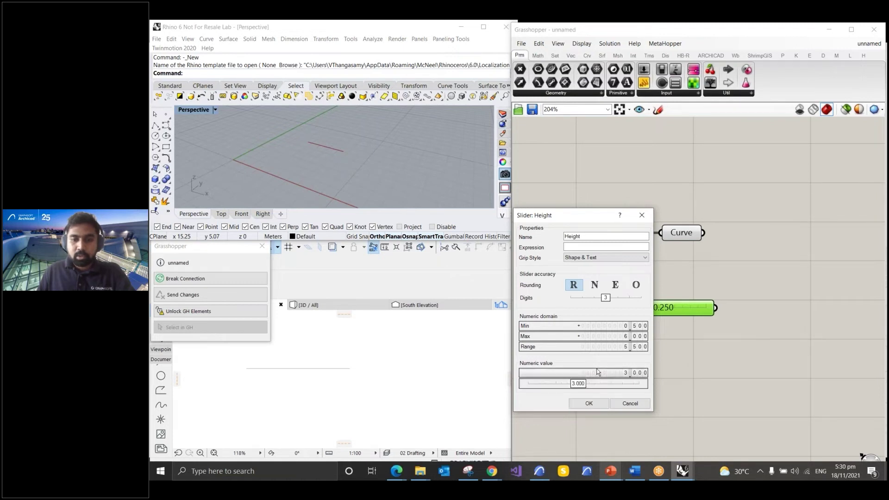
click(589, 404)
- Add a Move component after the Curve parameter and connect the Curve output to its Geometry input
scroll(549, 313, down, 3)
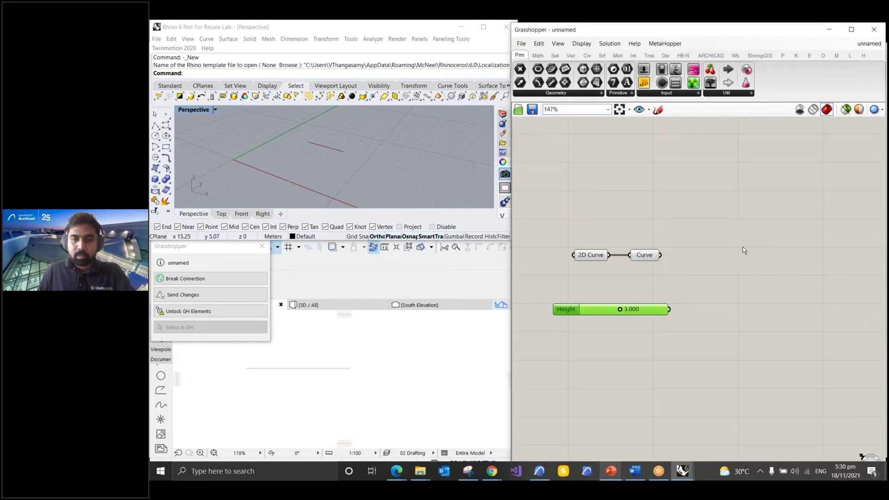
scroll(743, 250, up, 3)
click(606, 261)
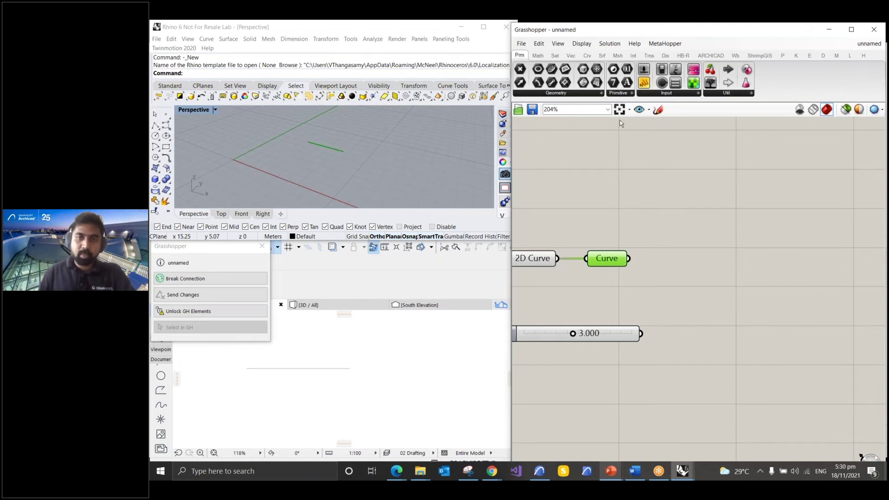
click(694, 211)
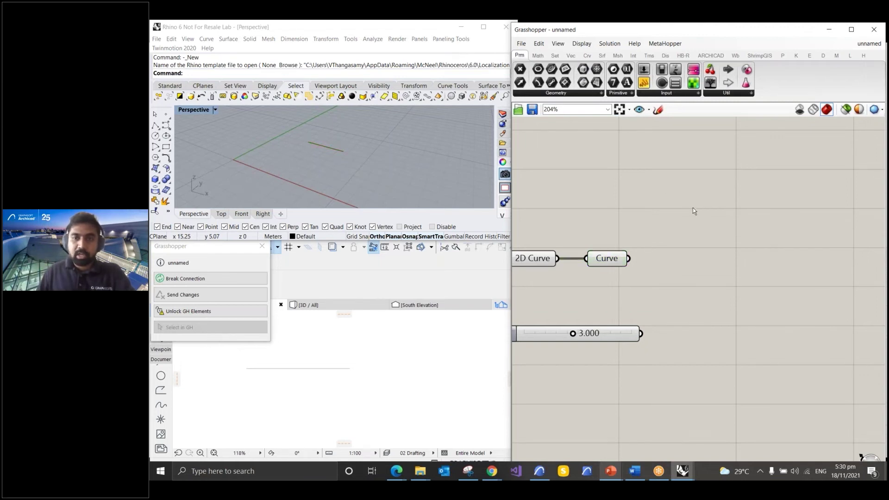
double_click(714, 222)
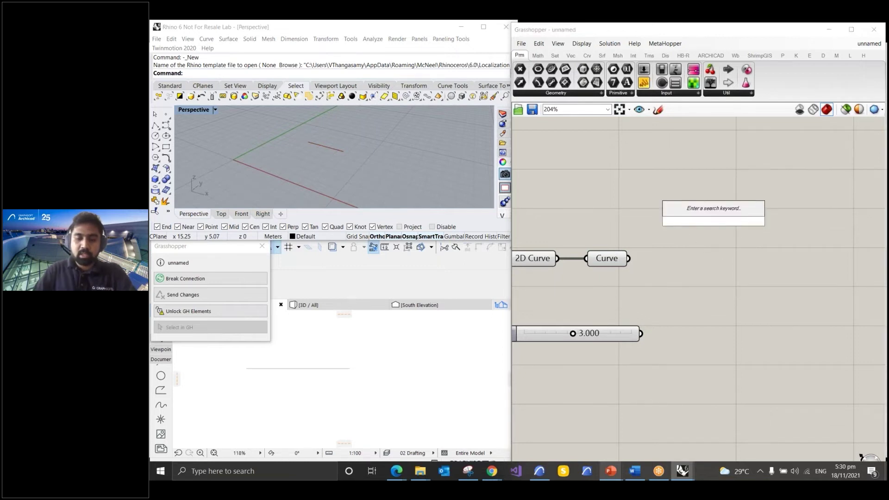
text(move)
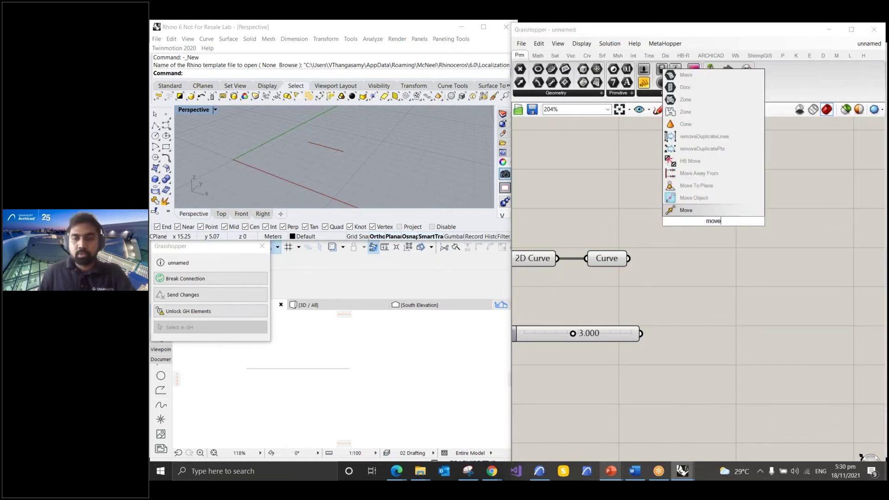
click(695, 212)
drag(708, 218, 759, 265)
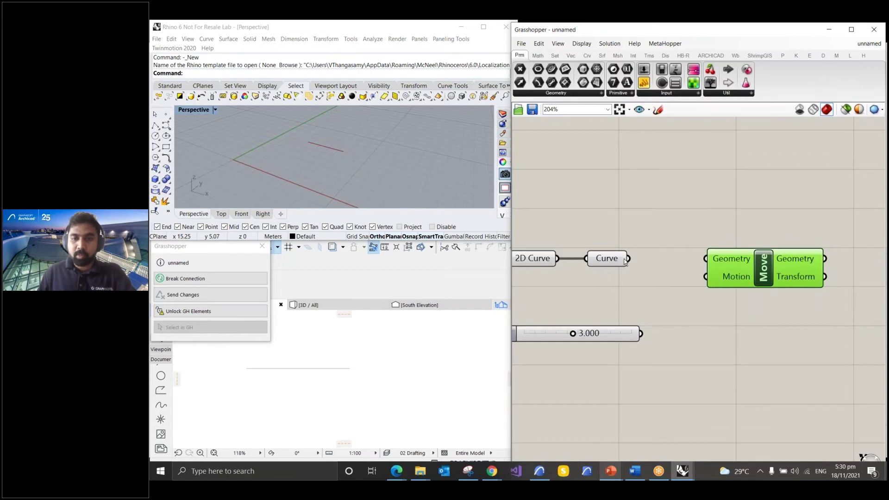
click(609, 260)
drag(629, 258, 706, 258)
click(680, 291)
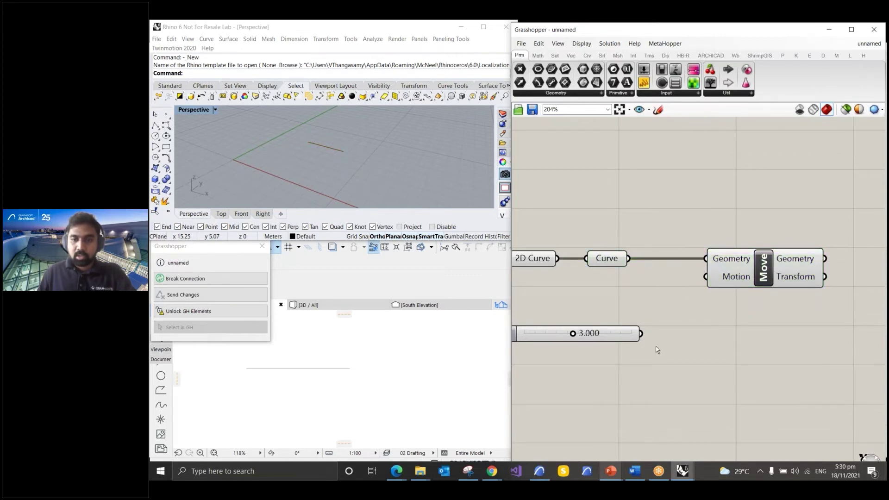
- Add a Unit Z vector component between the Height slider and the Move component
scroll(708, 298, down, 2)
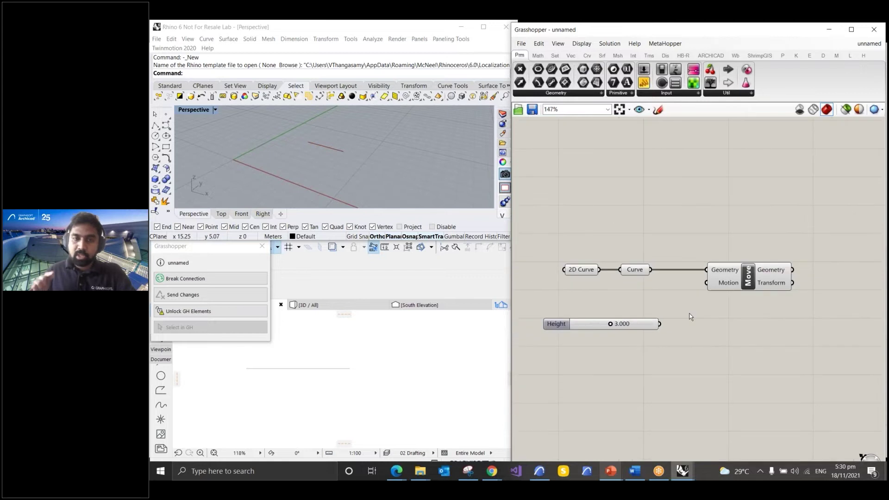
click(573, 57)
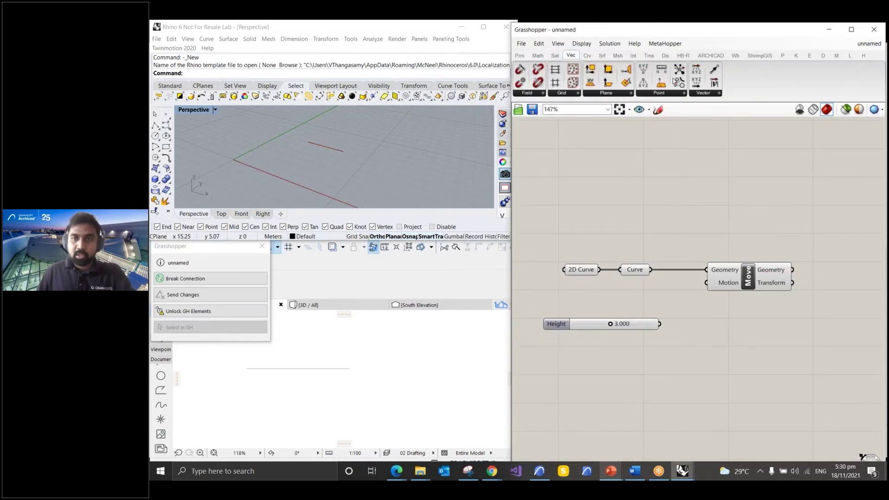
click(713, 95)
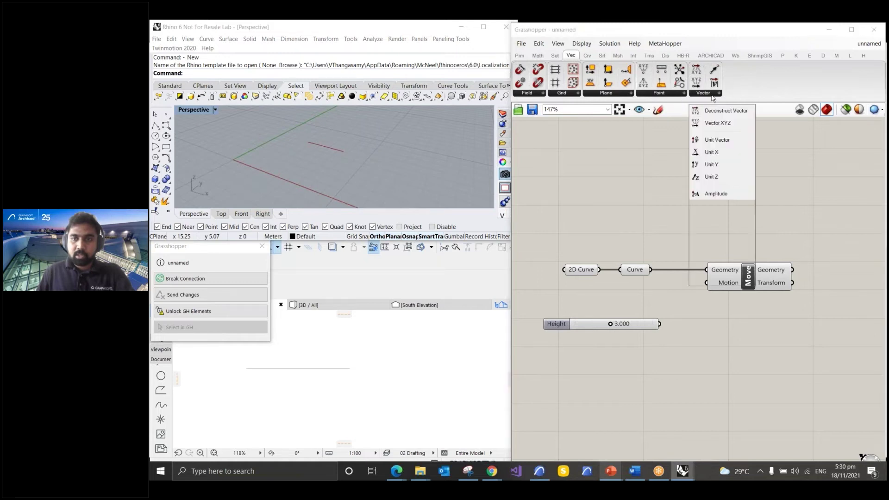
click(714, 177)
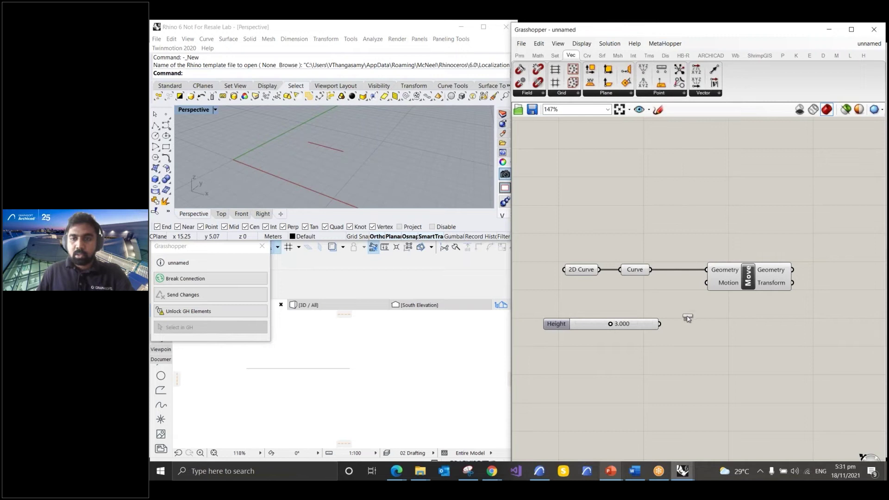
click(687, 318)
- Connect the Height slider to Unit Z's Factor input and the Unit vector output to Move's Motion input
scroll(705, 288, down, 3)
click(569, 312)
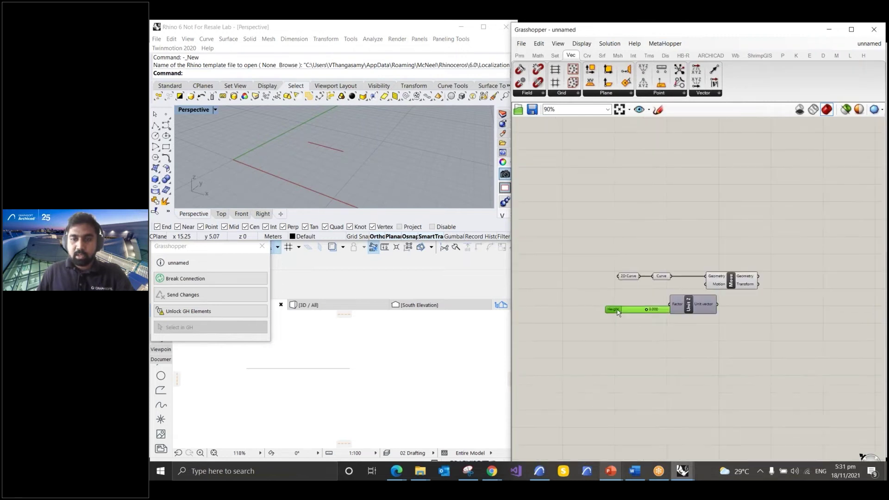
drag(690, 311, 646, 307)
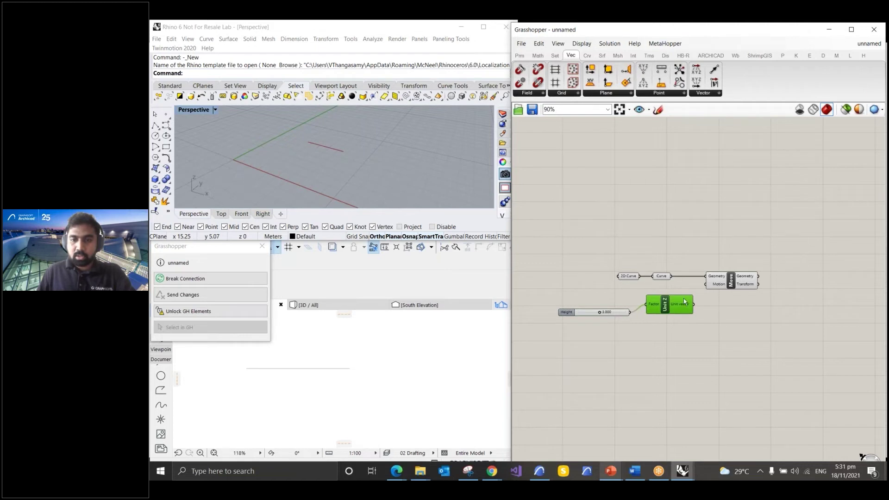
scroll(685, 302, up, 3)
drag(700, 308, 714, 279)
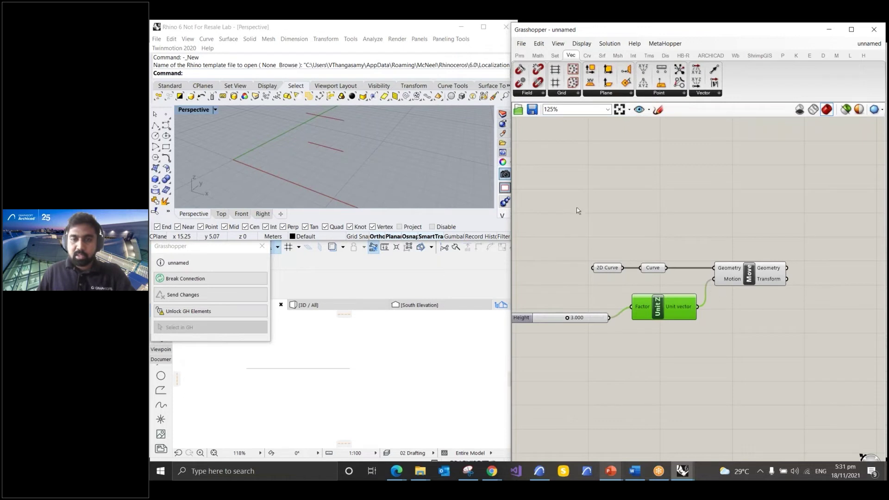
- Select the Curve and Move components in turn to identify the original and raised lines in the Rhino viewport
scroll(341, 121, down, 5)
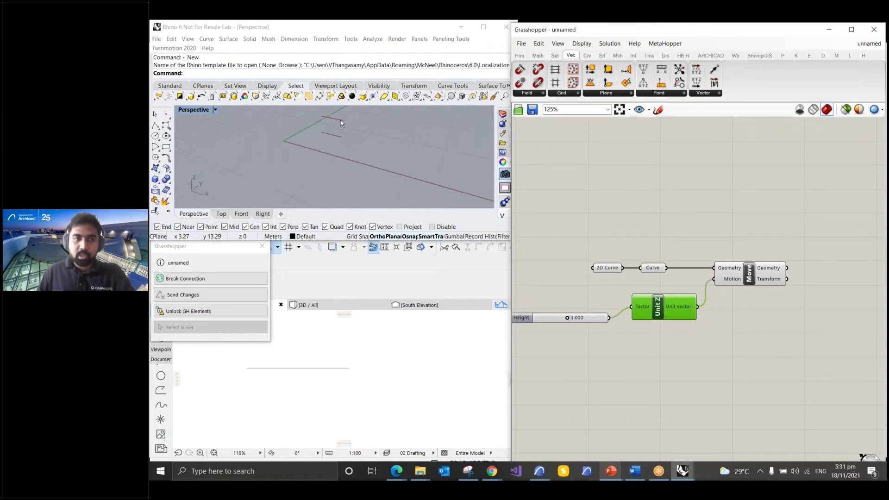
click(653, 270)
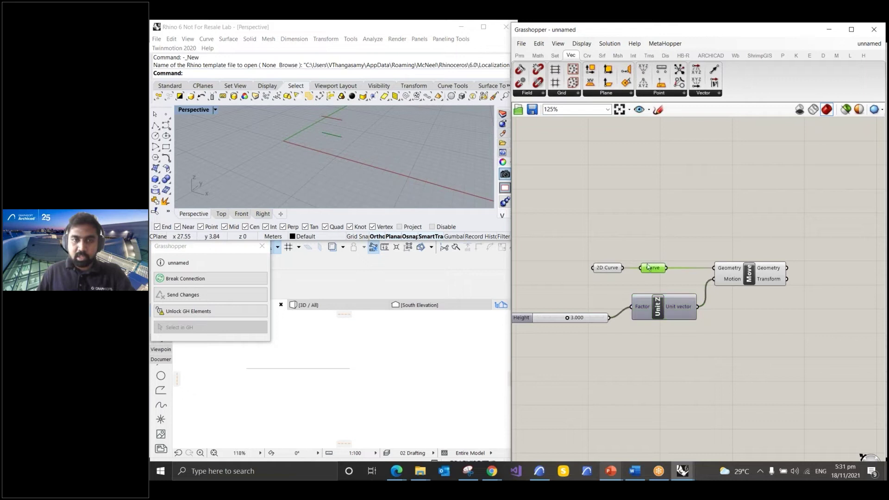
scroll(350, 120, up, 6)
scroll(341, 178, up, 1)
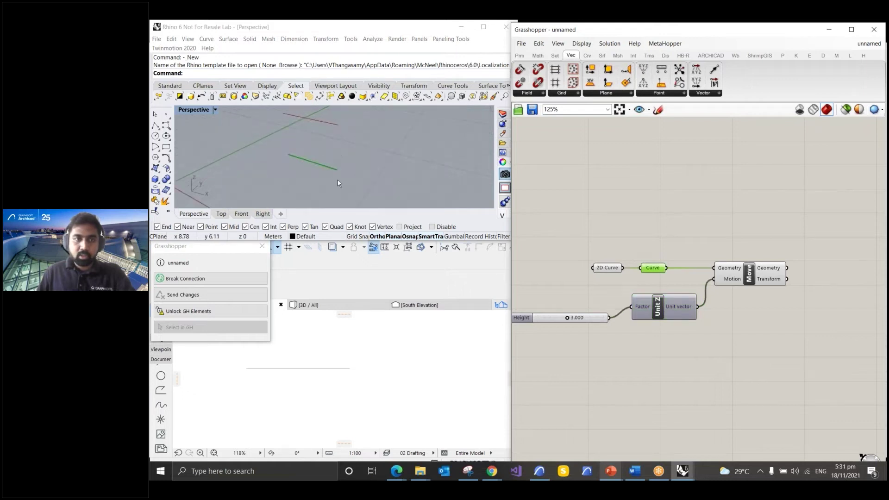
click(750, 281)
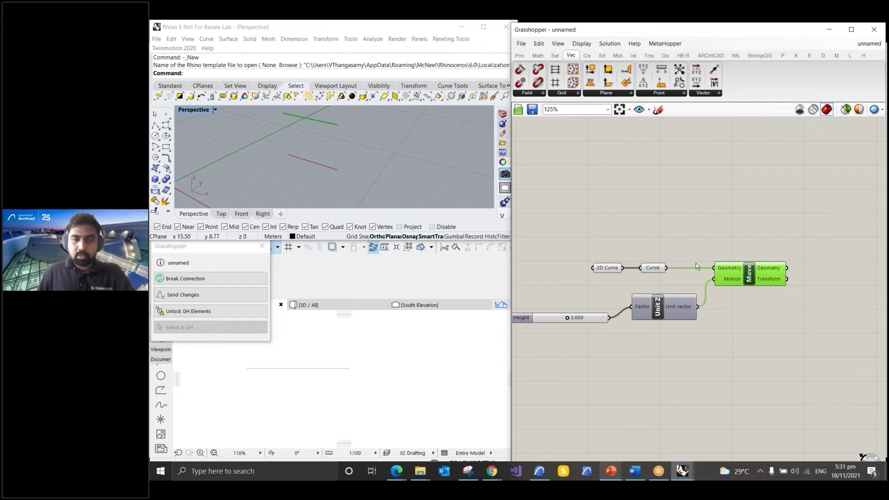
- Reposition the 2D Curve and Curve components higher on the canvas, above the Move component's level
drag(659, 270, 665, 233)
drag(608, 267, 607, 224)
click(413, 346)
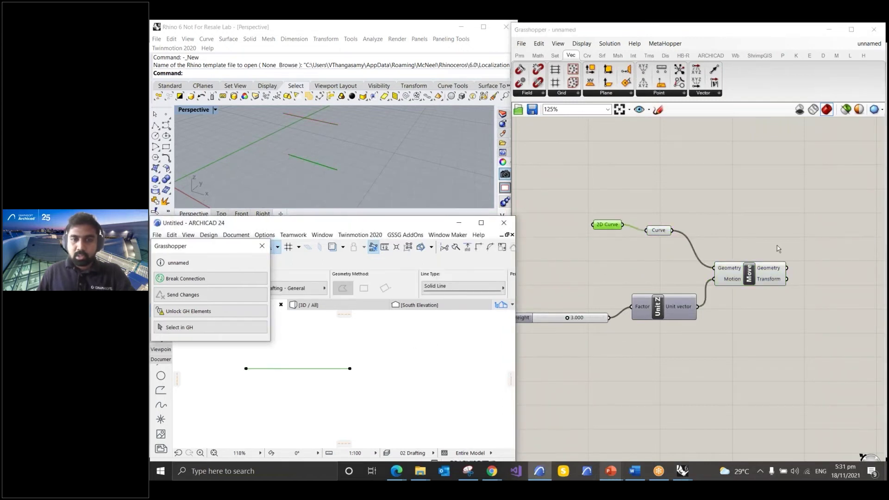
- Set the Height slider to 2.743
click(748, 324)
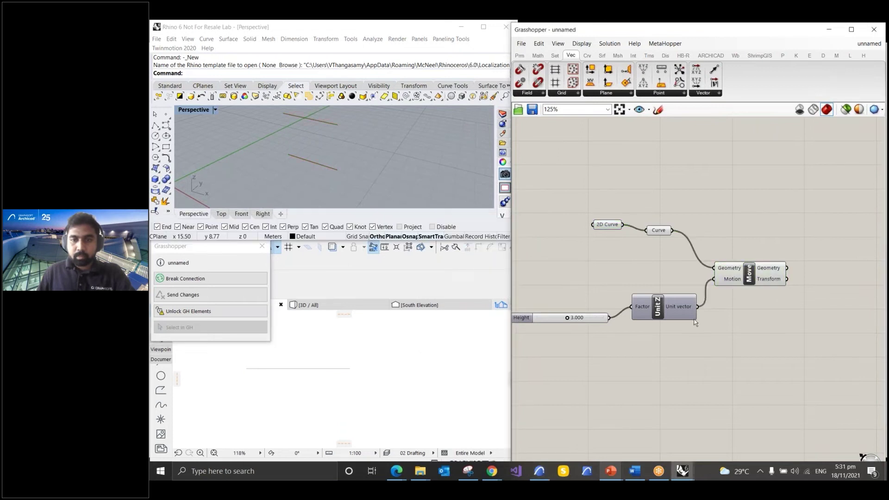
click(566, 318)
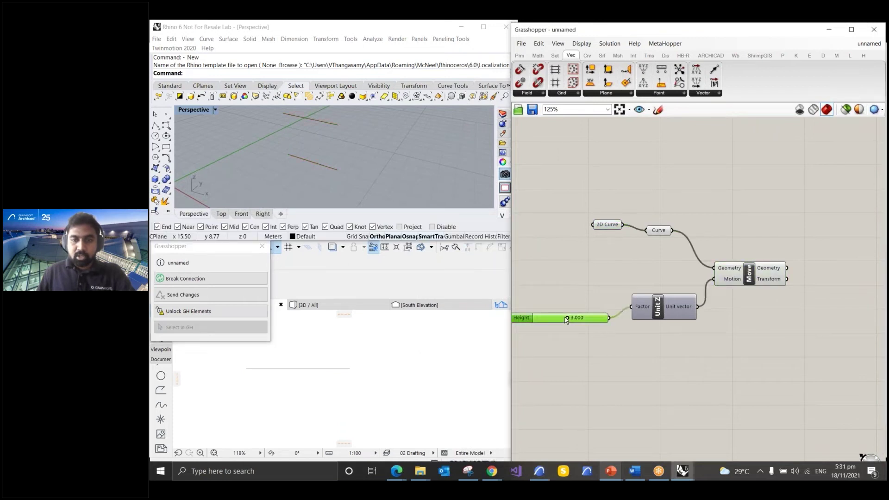
mouse_move(568, 319)
mouse_down()
mouse_move(544, 320)
mouse_move(565, 319)
mouse_up()
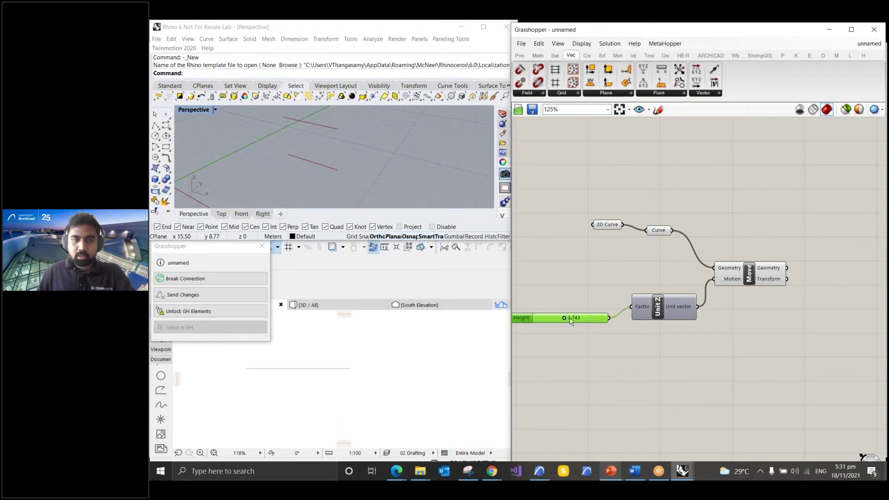
- Add an ARCHICAD Beam component to the canvas and connect the Curve component's output to its Curve input
scroll(583, 287, down, 2)
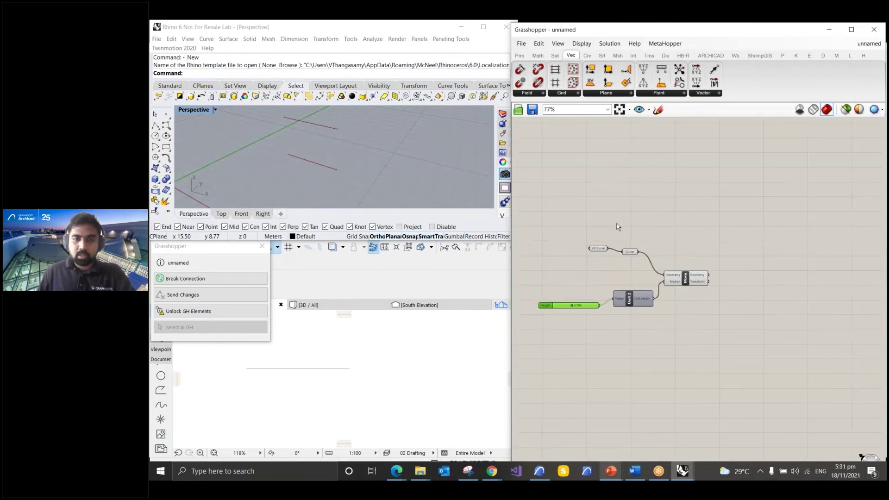
scroll(737, 246, up, 2)
drag(654, 301, 661, 296)
click(676, 244)
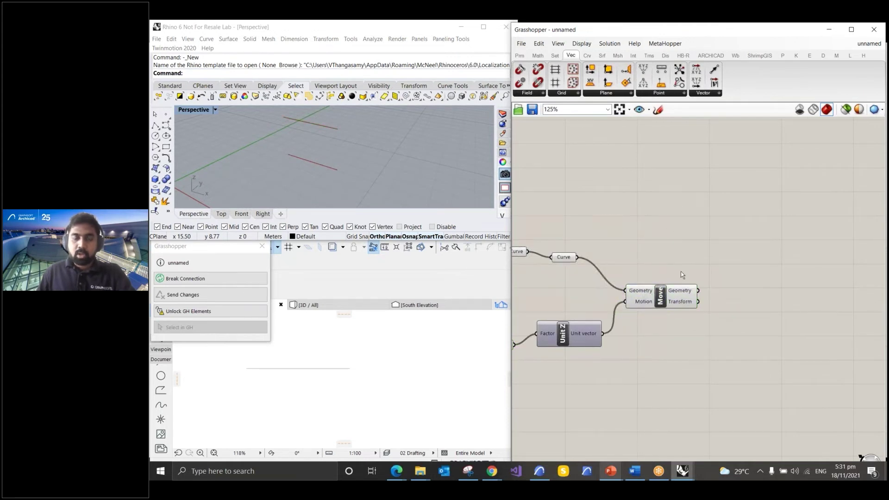
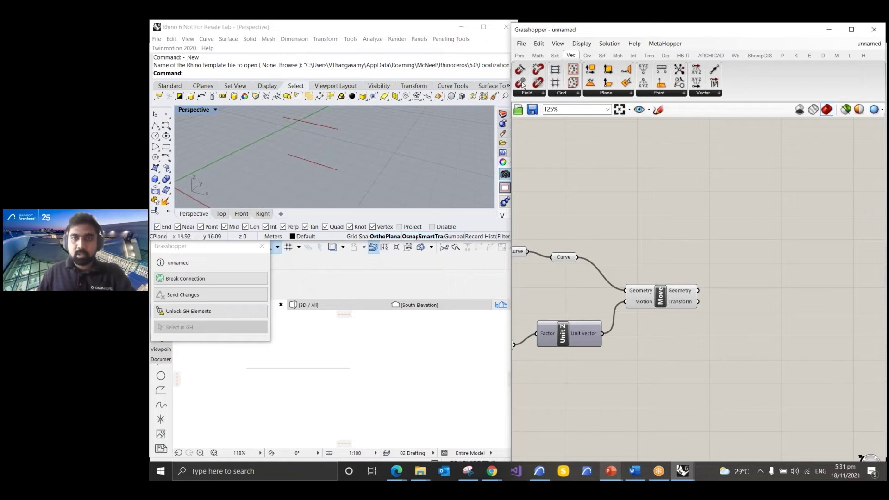
click(719, 57)
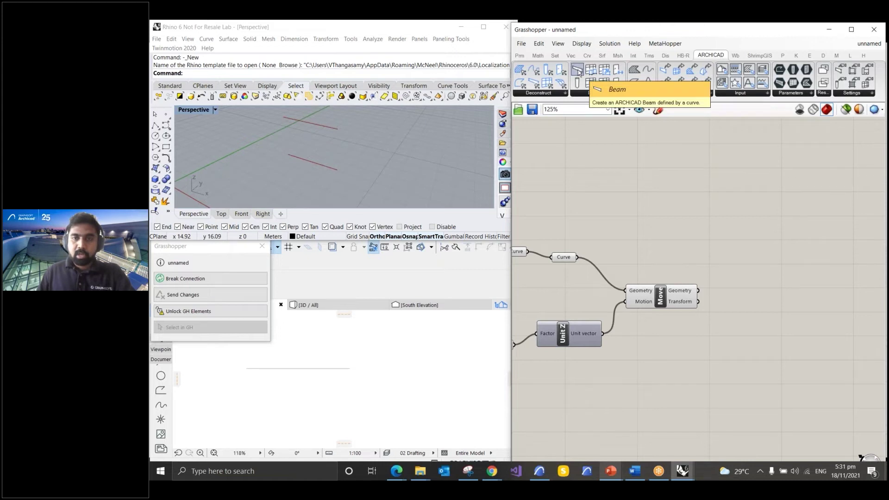
drag(579, 73, 768, 206)
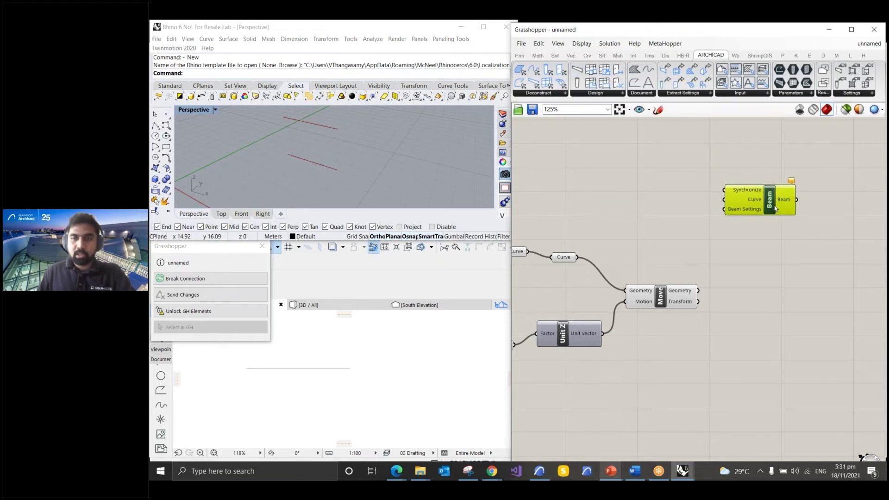
drag(773, 205, 786, 211)
drag(579, 257, 738, 206)
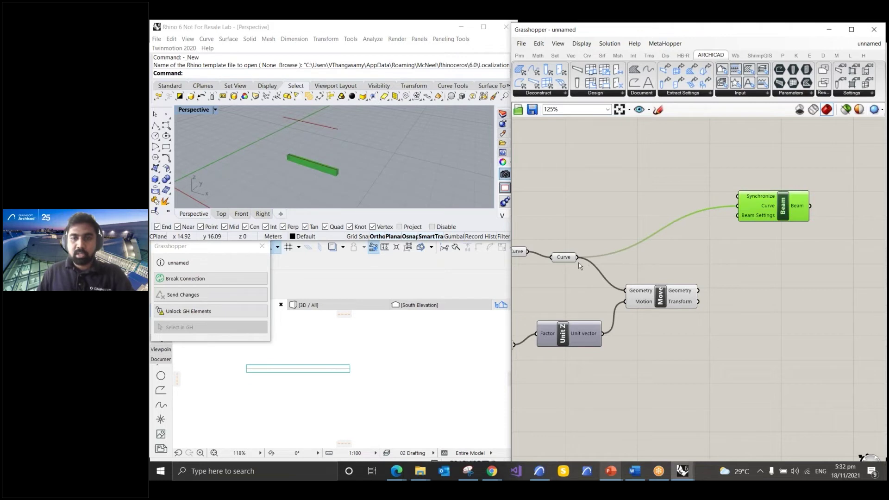
- Inspect the beam generated along the curve in the Rhino viewport and in Archicad's 3D view
click(568, 257)
right_drag(315, 165, 293, 163)
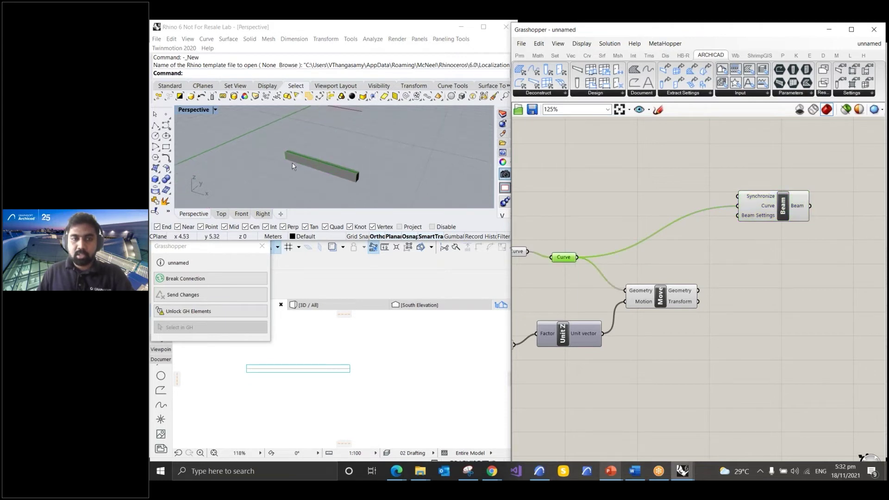
scroll(292, 163, up, 5)
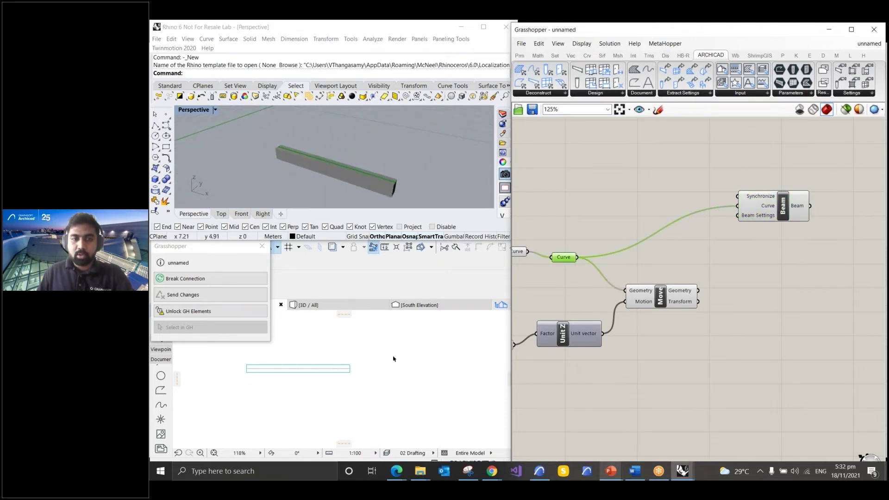
click(353, 307)
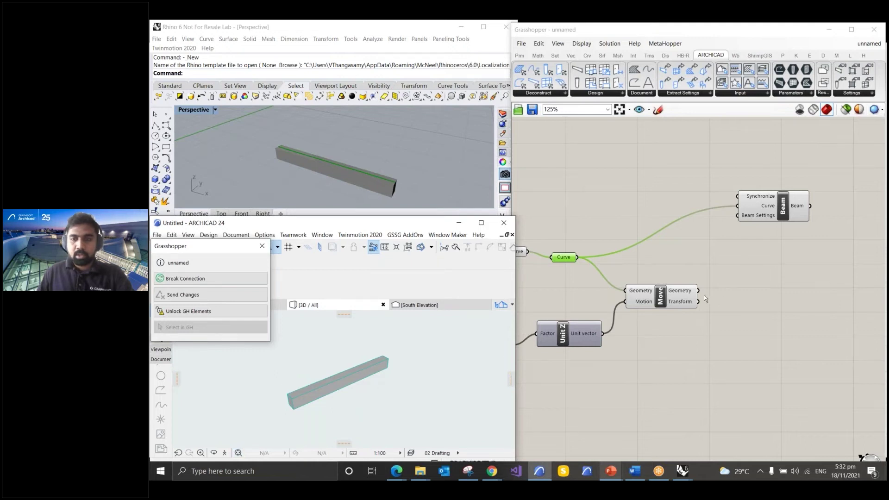
- Connect the Move component's Geometry output to the Beam's Curve input alongside the original Curve connection
drag(666, 299, 738, 207)
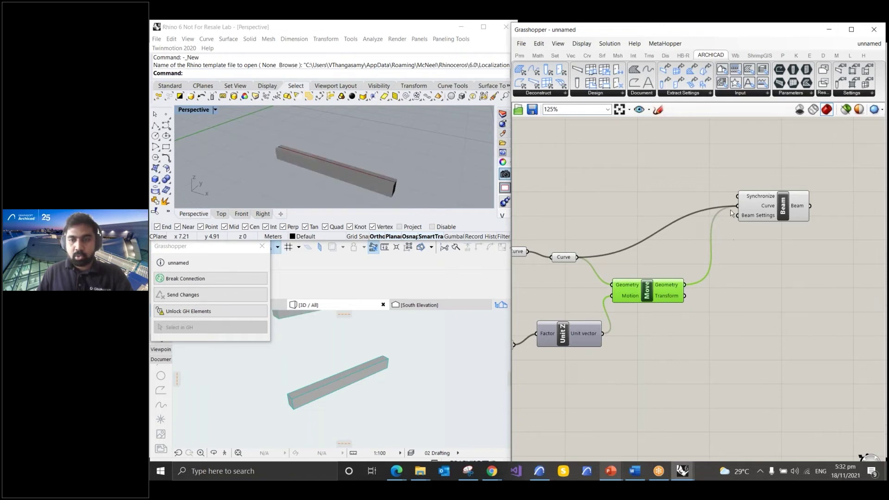
drag(686, 285, 743, 205)
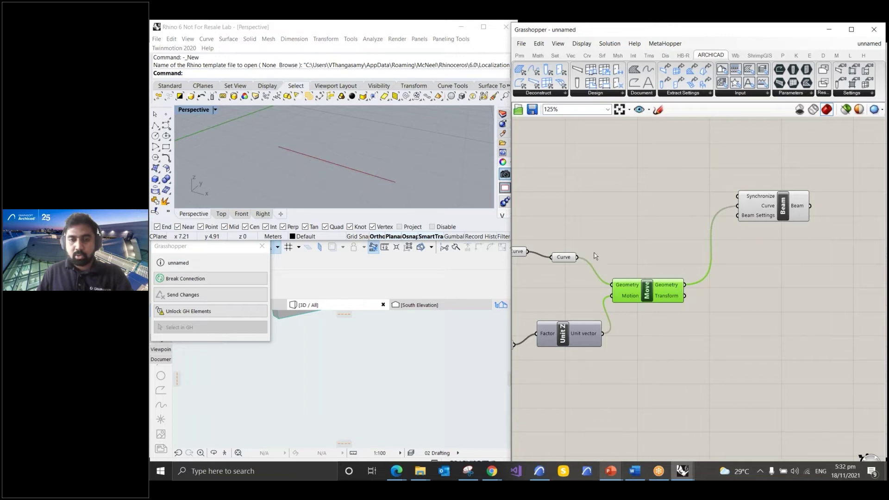
drag(577, 257, 743, 209)
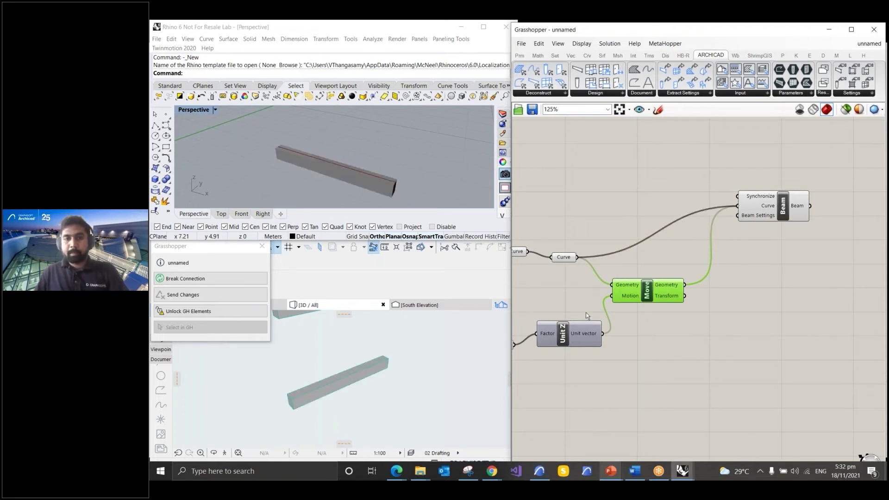
- Inspect the original and raised beams in the Rhino viewport and Archicad's 3D view
click(505, 203)
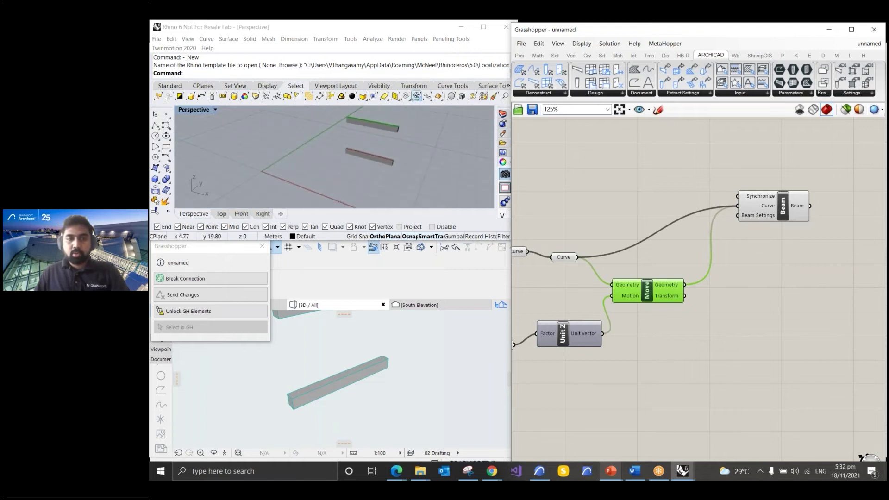
scroll(348, 330, down, 4)
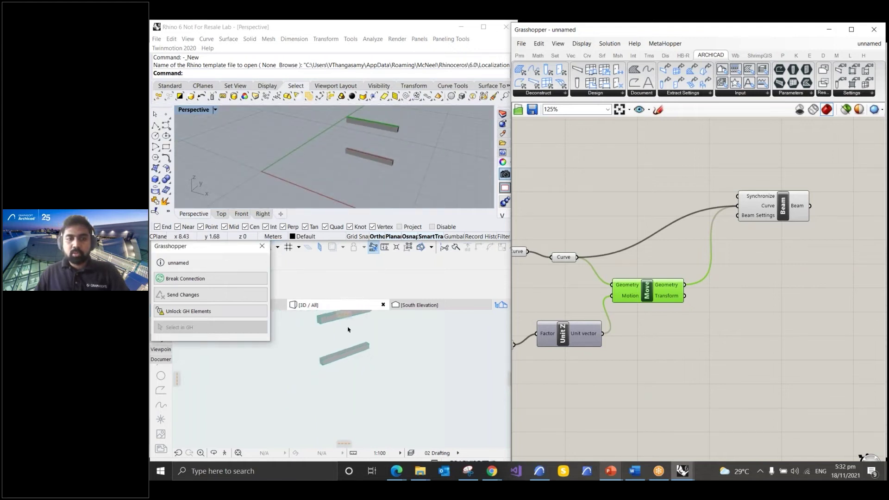
scroll(349, 329, up, 5)
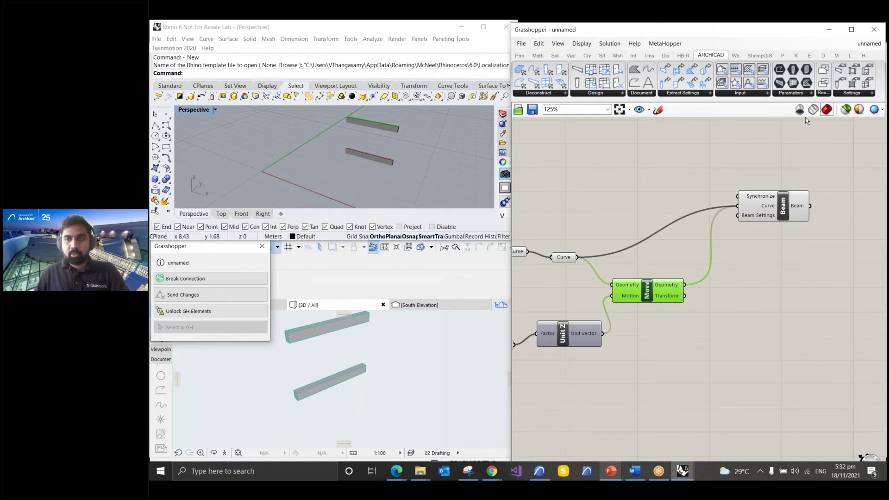
- Add a Beam Settings component and connect its output to the Beam component's Beam Settings input
click(855, 95)
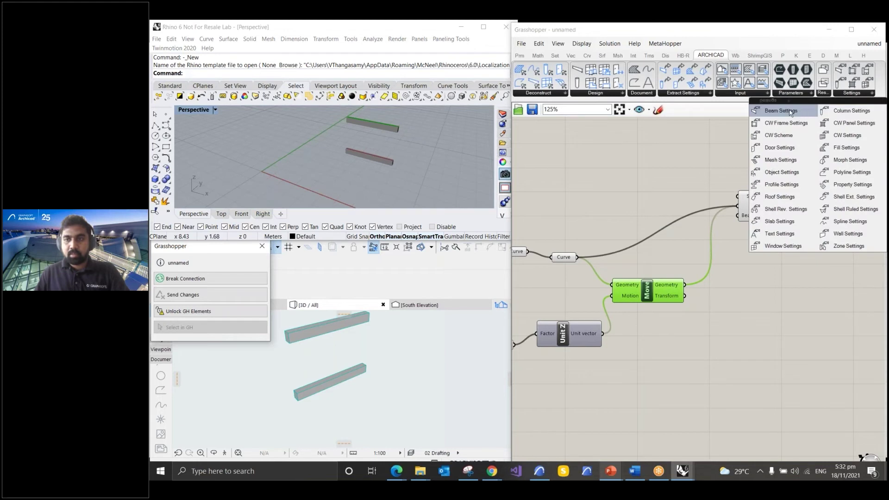
drag(790, 112, 594, 193)
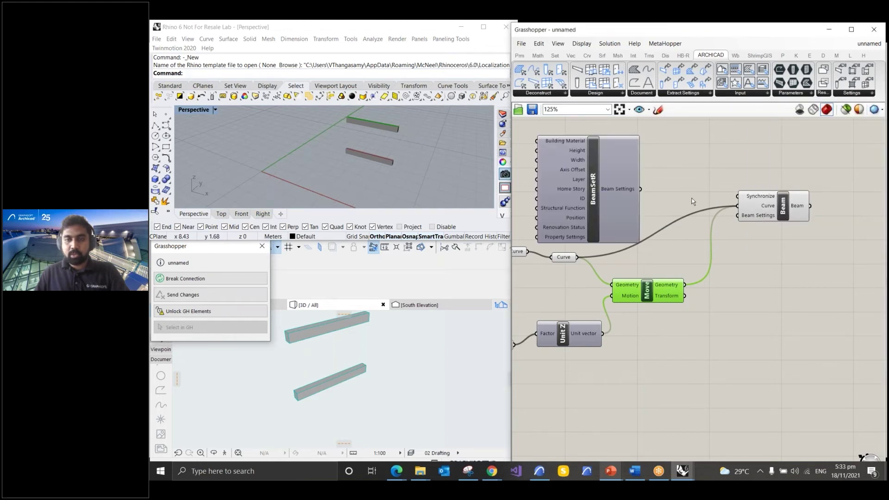
scroll(694, 201, down, 3)
click(648, 169)
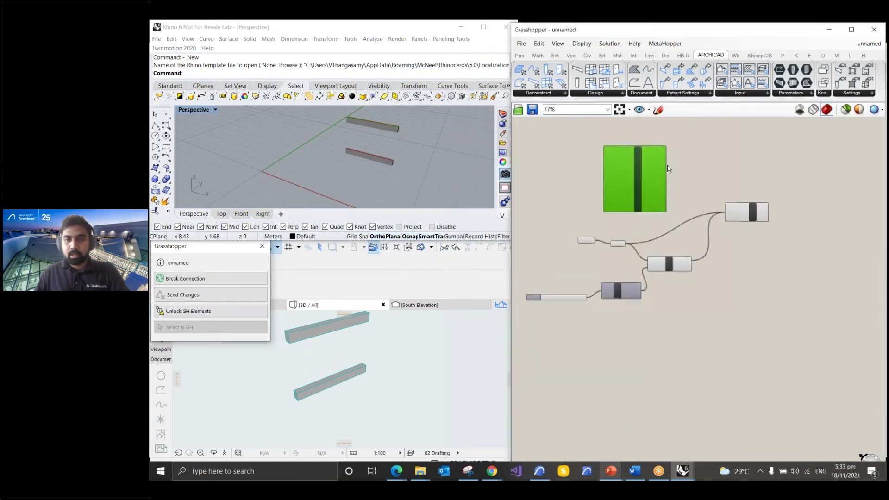
scroll(668, 168, up, 3)
drag(667, 193, 782, 268)
click(799, 311)
- Add a number slider beside the Beam Settings component's inputs and name it Holder Thickness
scroll(798, 311, down, 1)
right_drag(608, 167, 657, 205)
scroll(657, 205, up, 2)
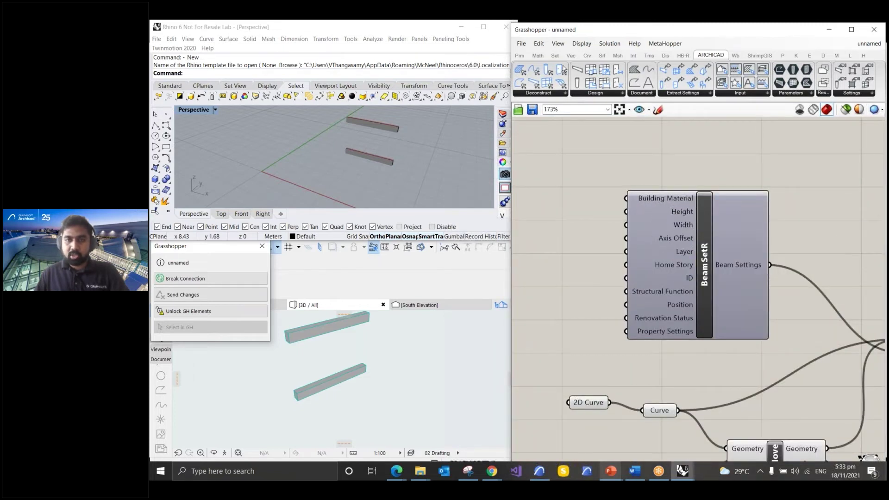
click(521, 56)
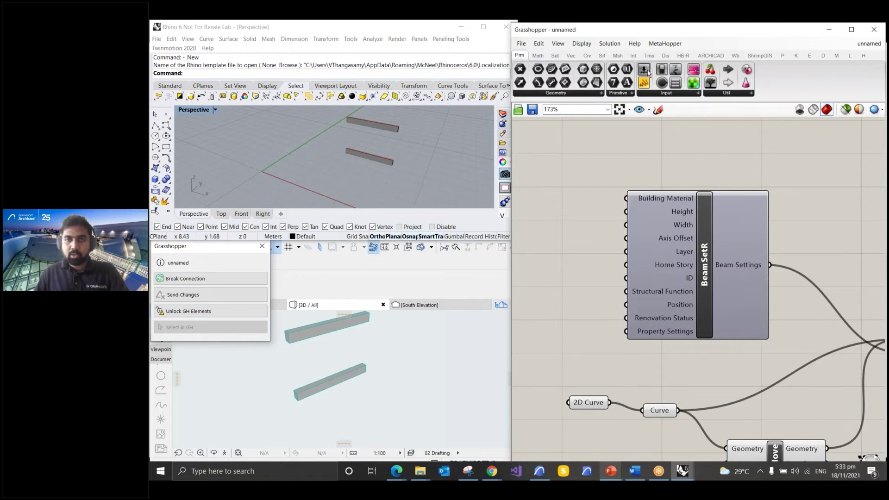
drag(643, 73, 565, 220)
scroll(689, 181, down, 1)
scroll(591, 178, up, 1)
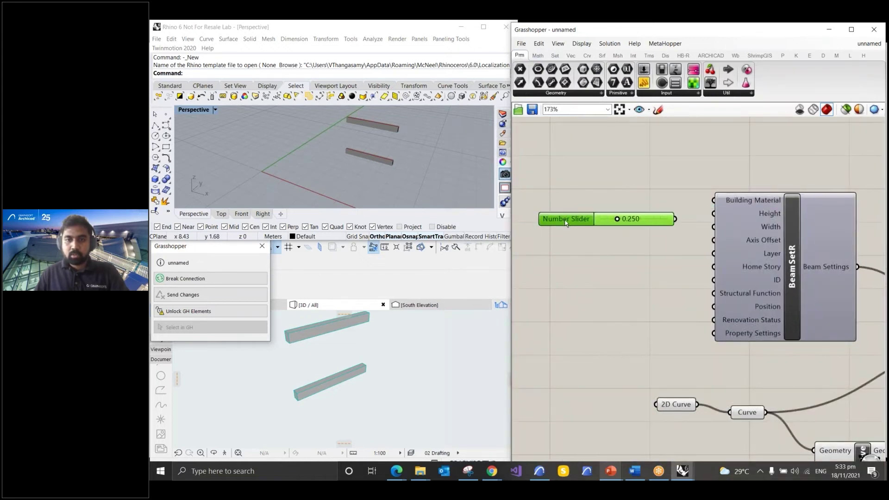
double_click(566, 219)
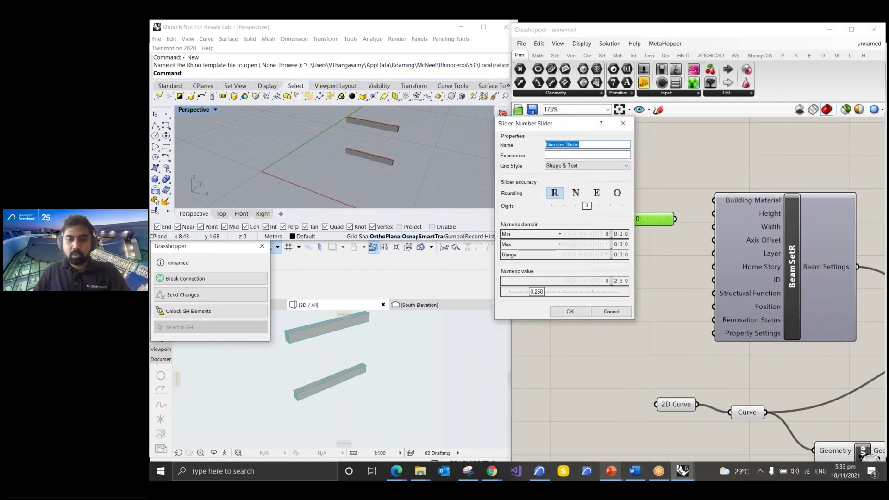
text(Holder Thickness)
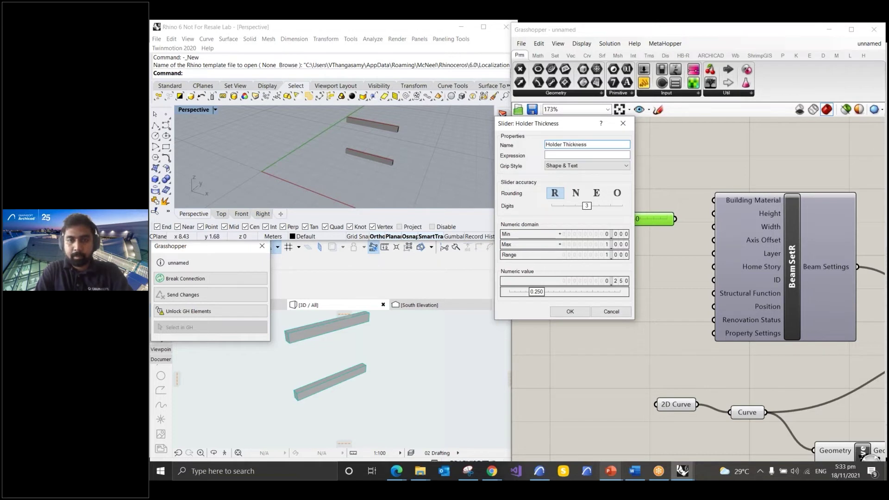
- Set the Holder Thickness slider's minimum to 0.01, maximum to 0.5 and value to 0.100
double_click(582, 234)
text(0.01)
key(Return)
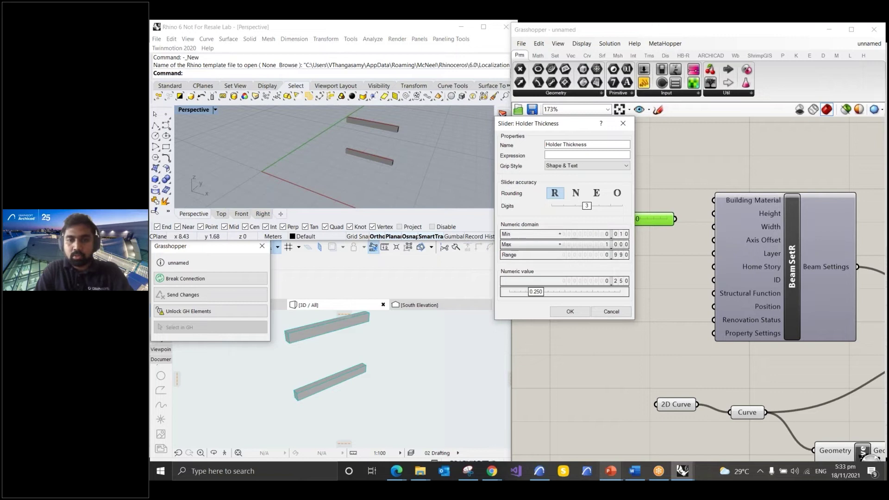
double_click(601, 245)
text(0.5)
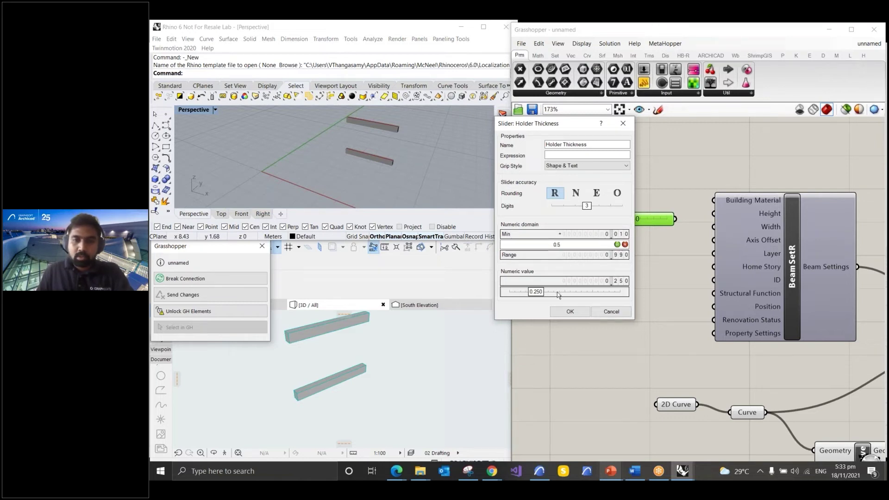
key(Return)
drag(558, 295, 521, 293)
double_click(541, 293)
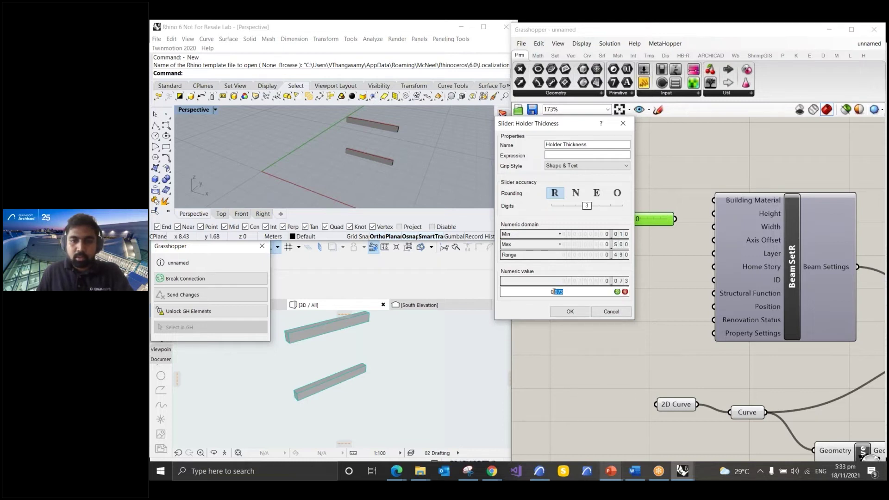
click(570, 311)
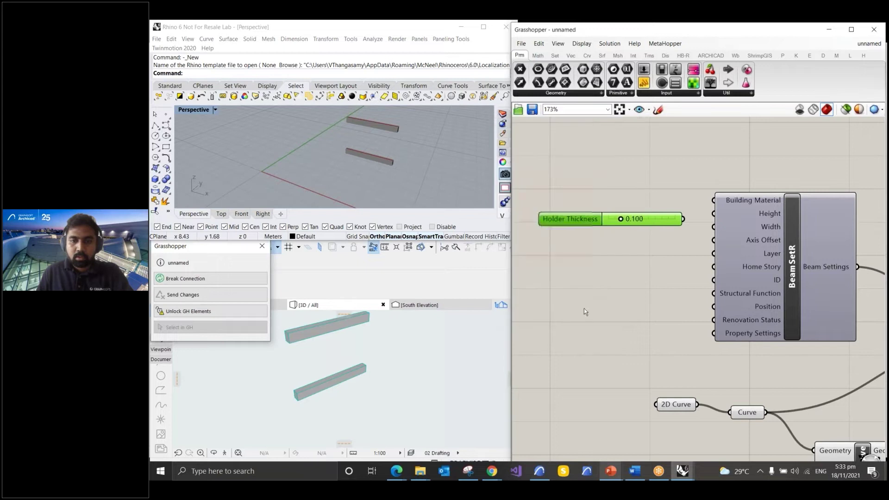
- Connect the Holder Thickness slider to the Beam Settings component's Height input and set it to 0.092
drag(693, 223, 714, 214)
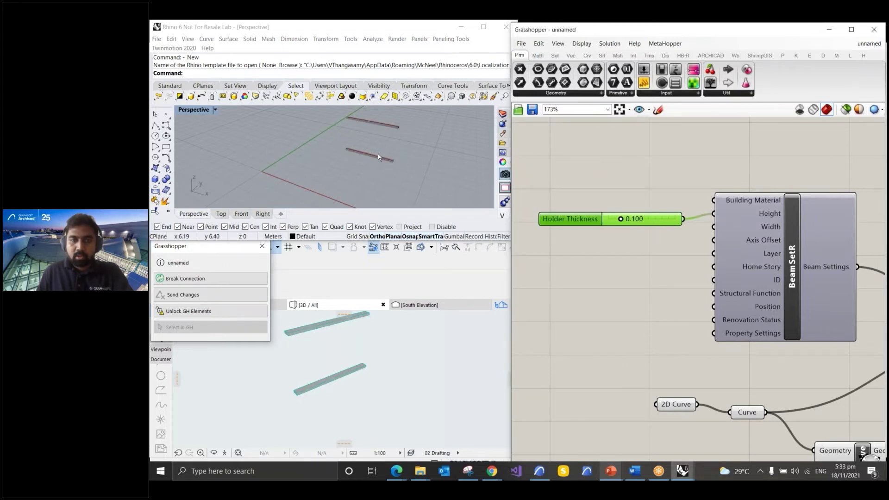
scroll(378, 156, up, 12)
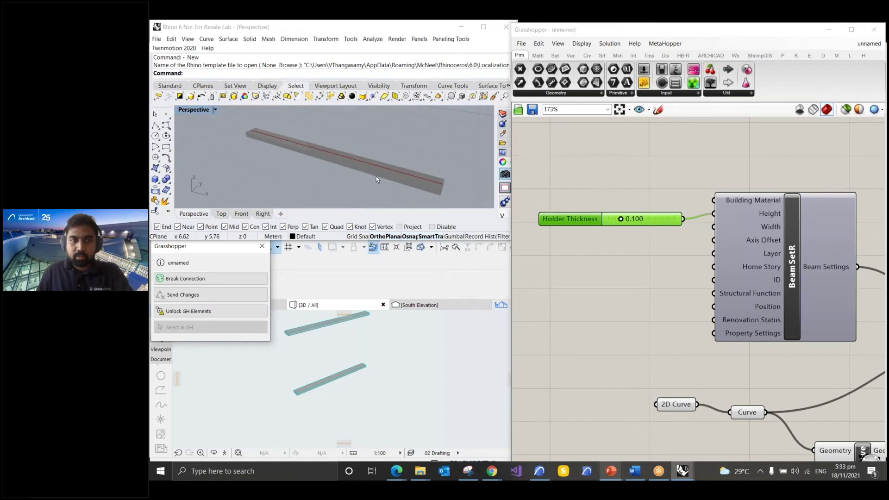
drag(621, 218, 635, 219)
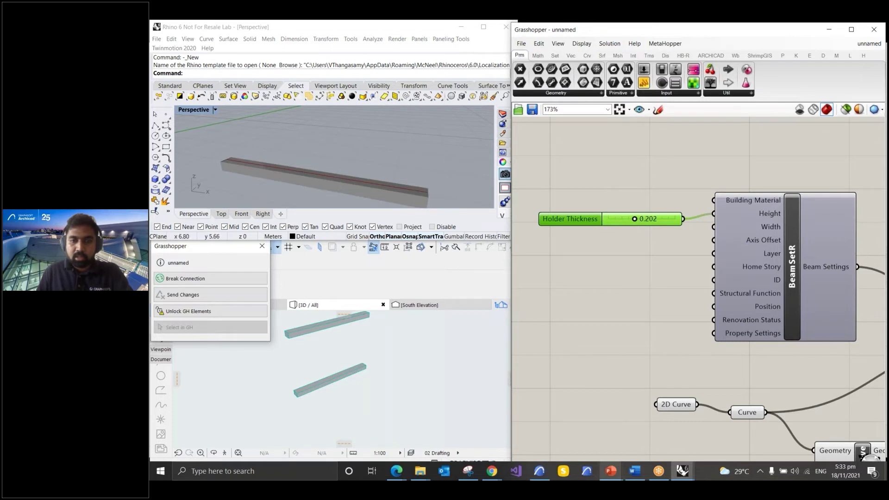
drag(634, 220, 562, 211)
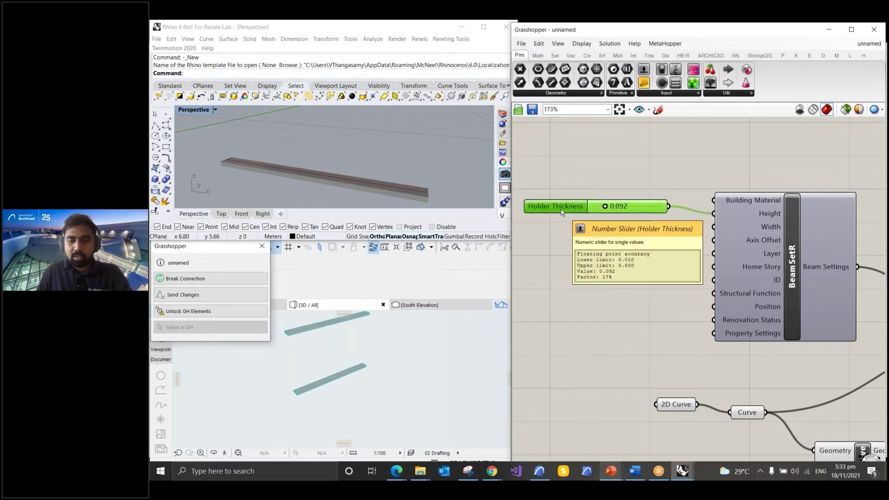
- Duplicate the Holder Thickness slider, place the copy below the original and rename it Holder Width
key(ctrl+c)
key(ctrl+v)
drag(562, 212, 559, 252)
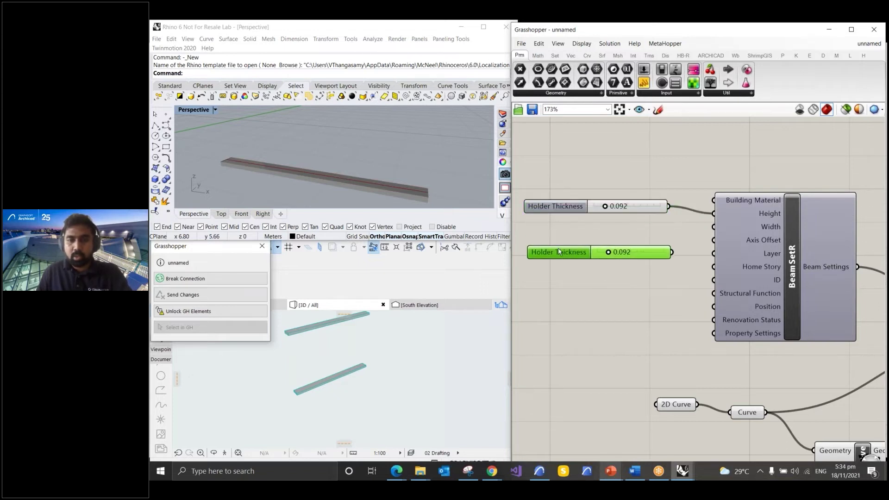
double_click(563, 255)
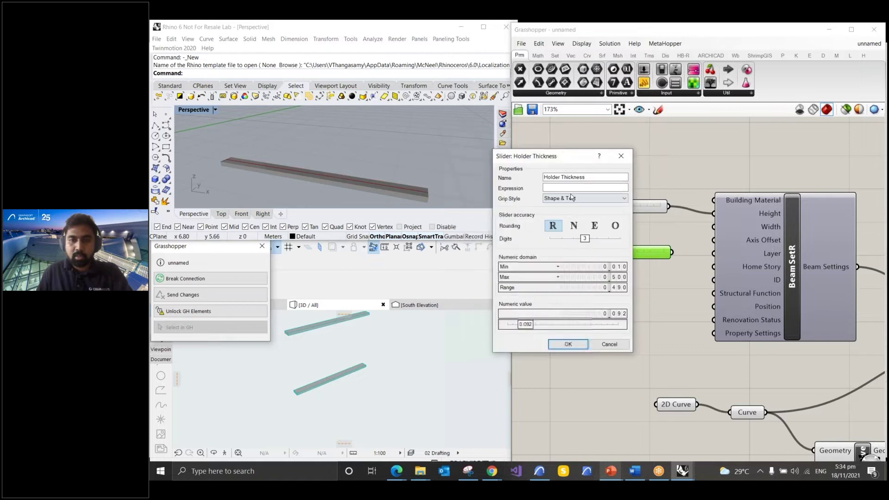
drag(562, 178, 604, 179)
text(W)
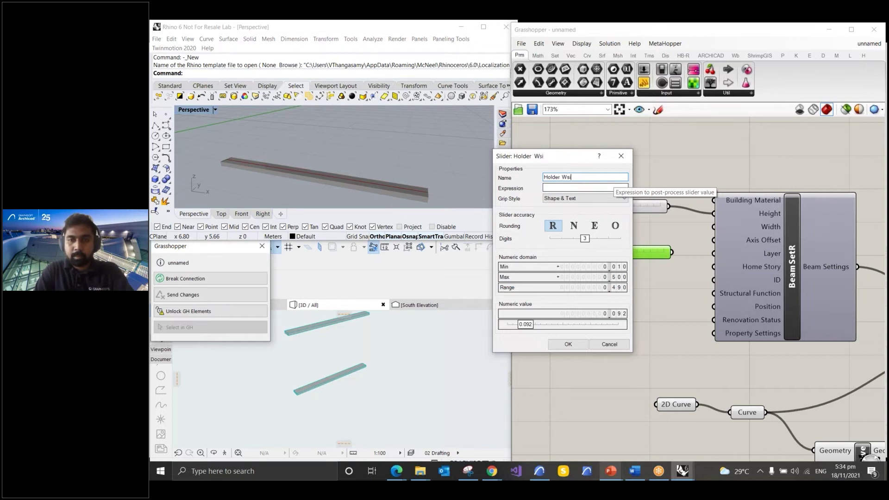
text(idth)
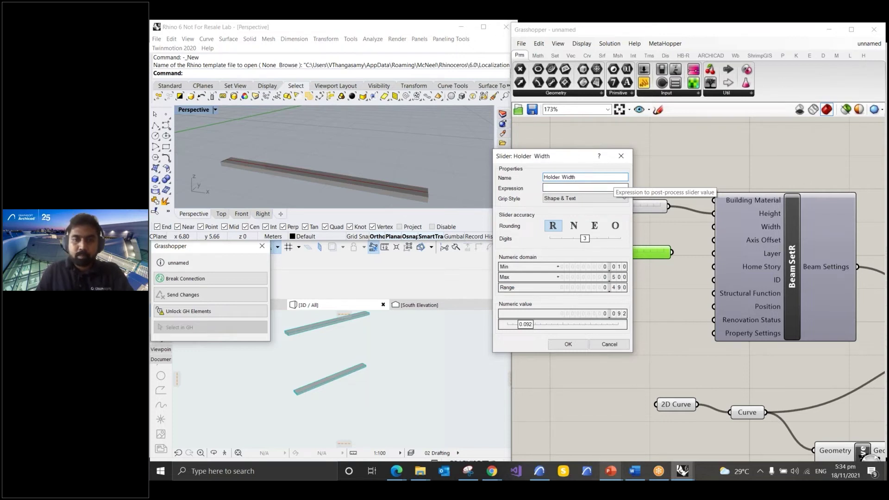
click(563, 348)
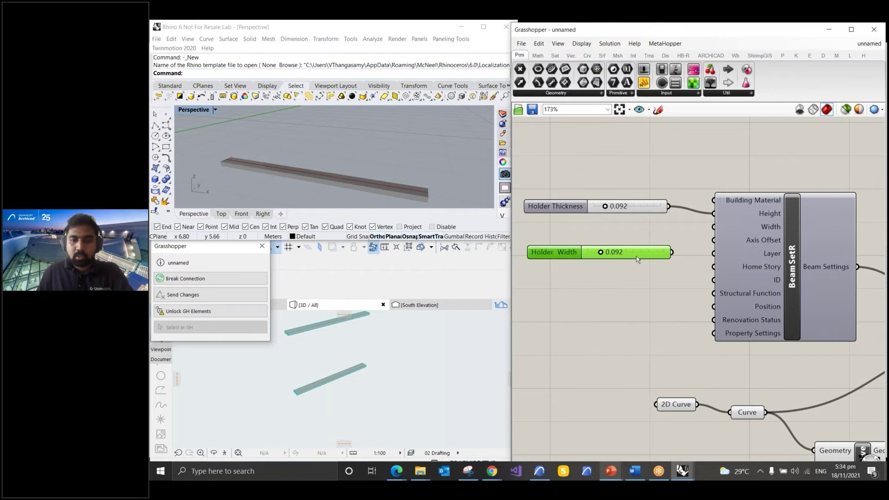
- Set the Holder Width slider to 0.2, connect it to the Beam Settings component's Width input and adjust it to 0.217
double_click(627, 257)
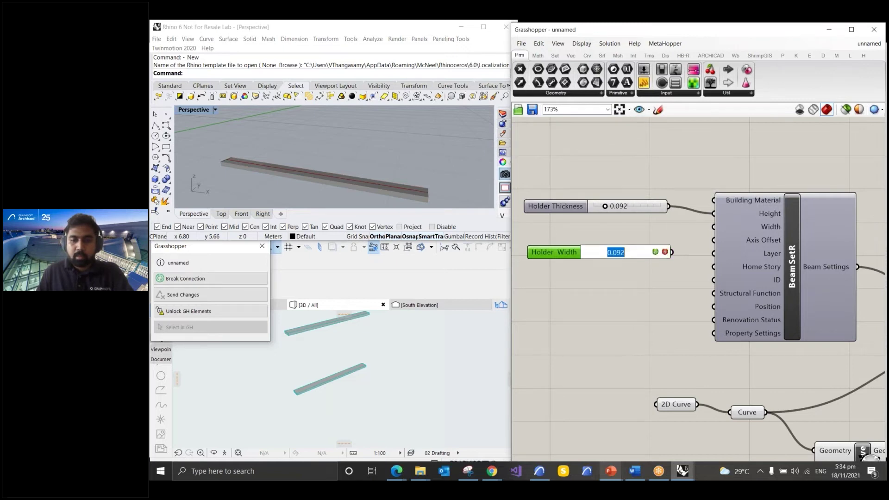
text(0.2)
key(Return)
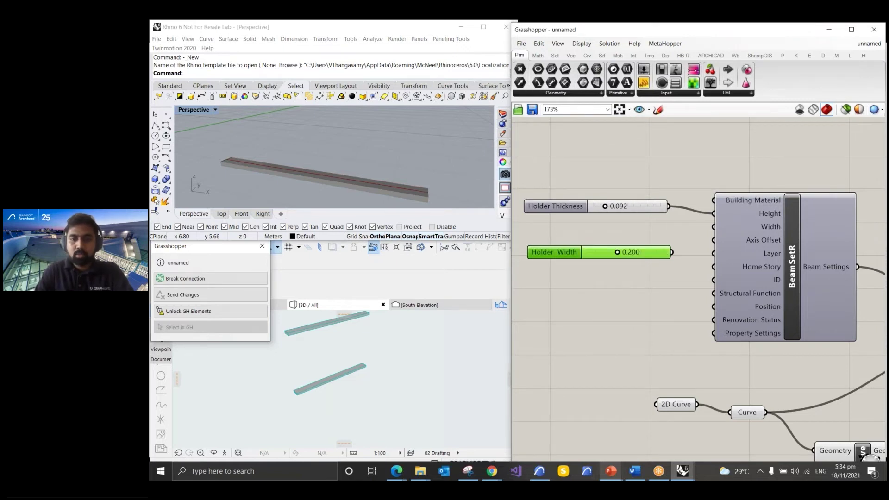
drag(674, 252, 714, 226)
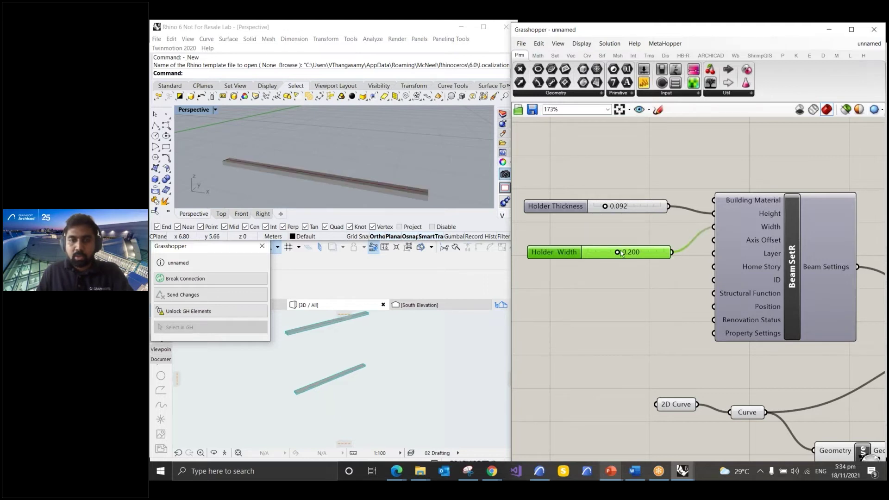
mouse_move(618, 253)
mouse_down()
mouse_move(663, 252)
mouse_move(621, 254)
mouse_up()
click(595, 287)
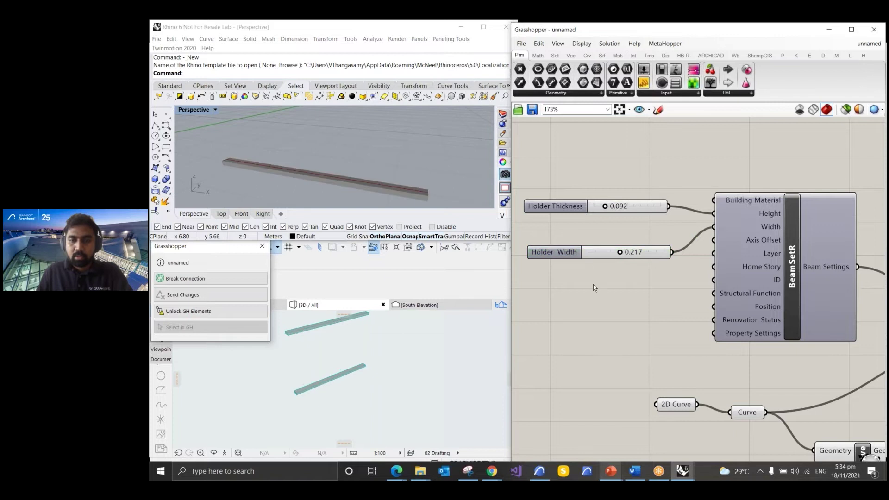
- Inspect both beams from different angles in Rhino's Perspective viewport
scroll(580, 269, down, 5)
scroll(340, 207, down, 3)
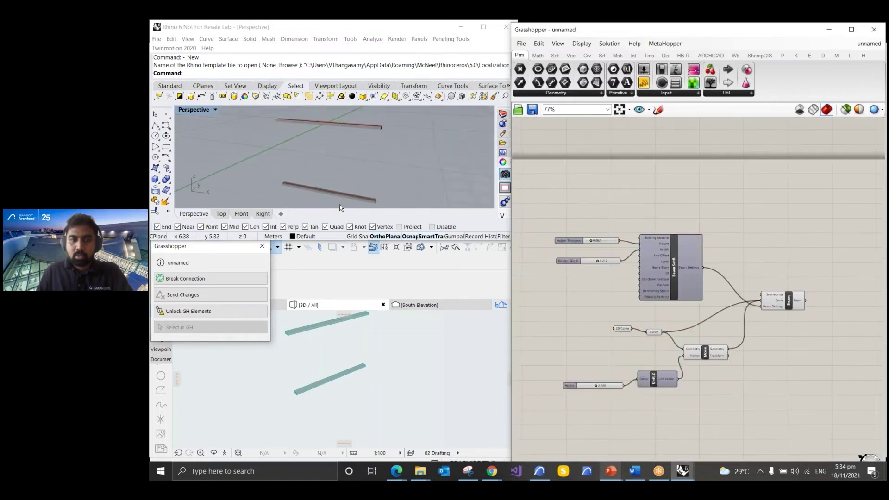
right_drag(361, 143, 335, 141)
scroll(358, 138, up, 6)
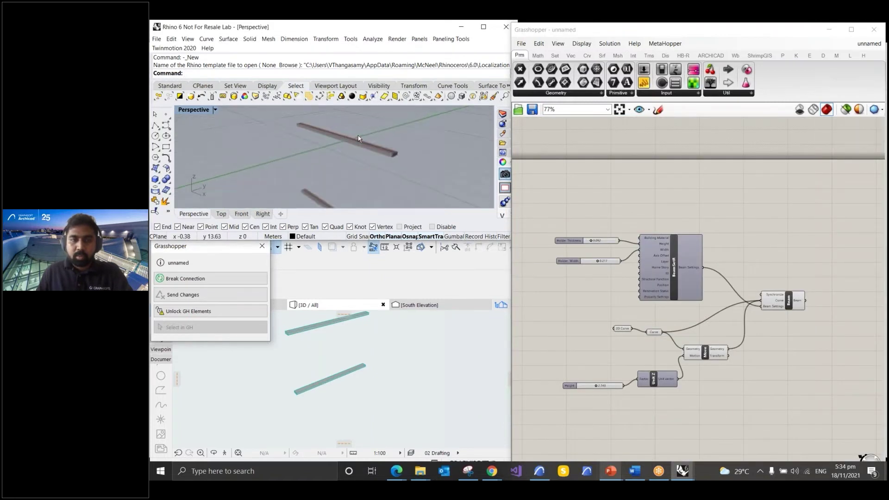
scroll(411, 151, down, 4)
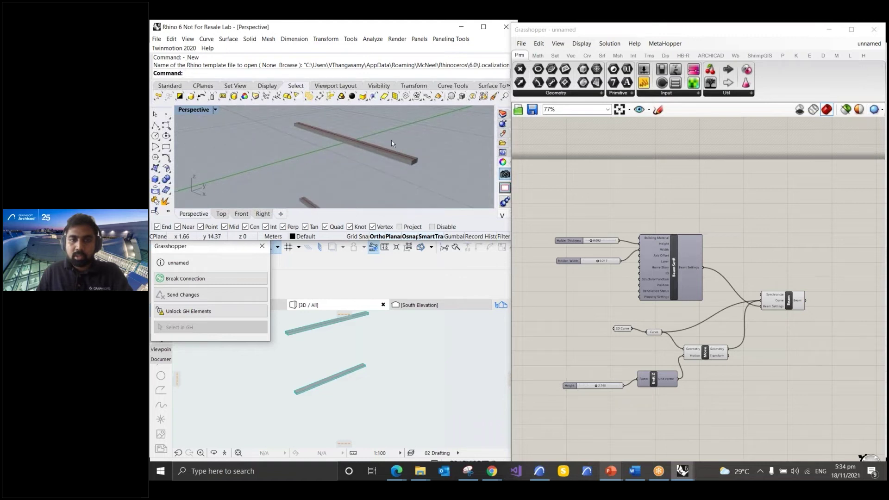
right_drag(383, 167, 410, 165)
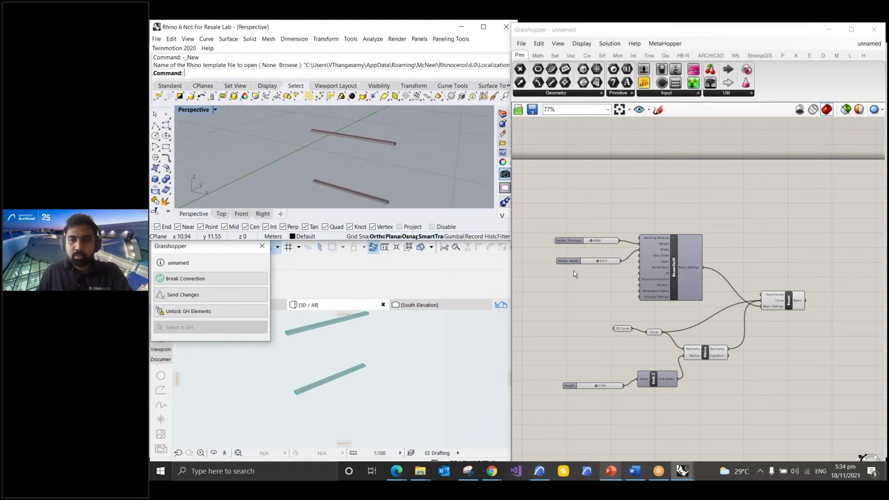
- Reposition the Curve component just above the Move component and select Move to highlight its curve
scroll(574, 271, down, 3)
scroll(622, 299, up, 4)
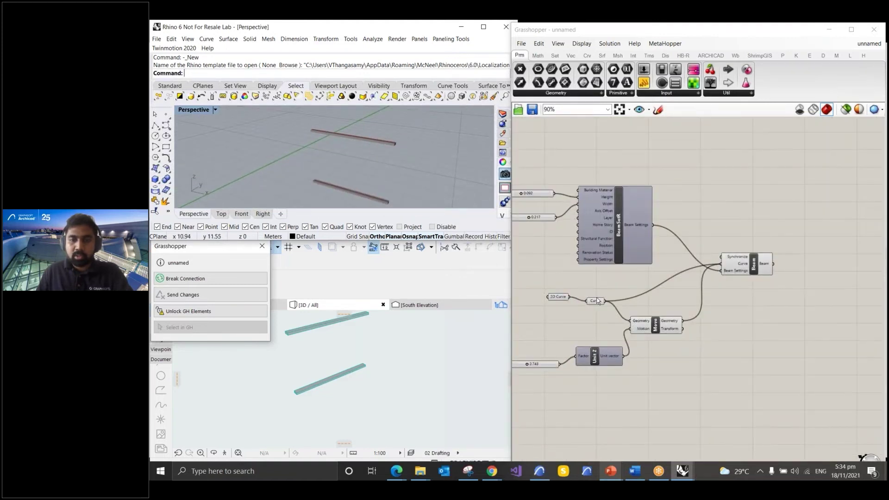
drag(599, 302, 628, 296)
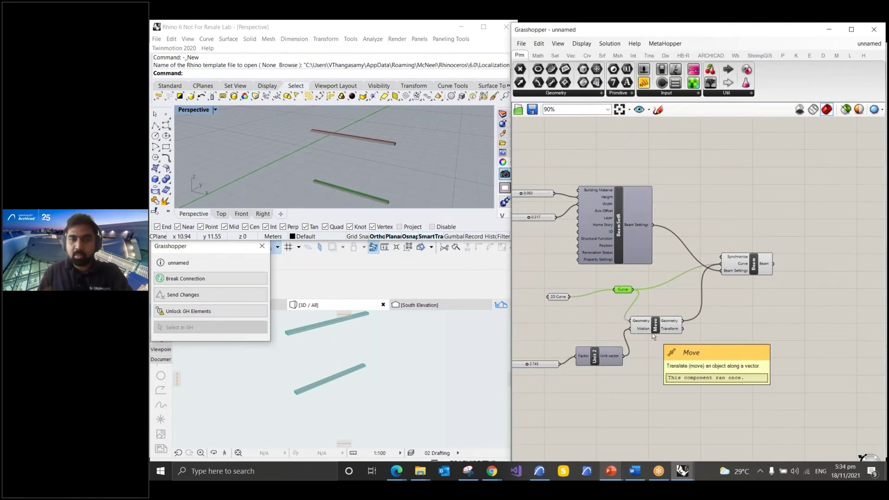
scroll(716, 323, up, 3)
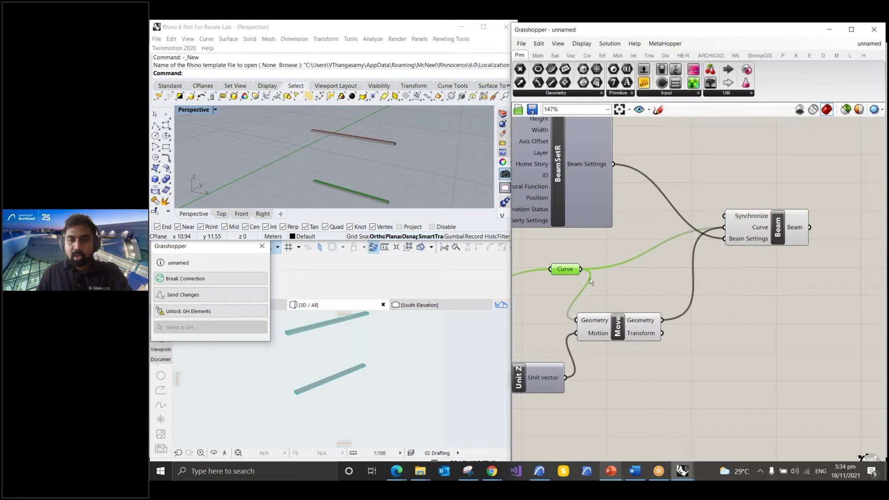
click(623, 333)
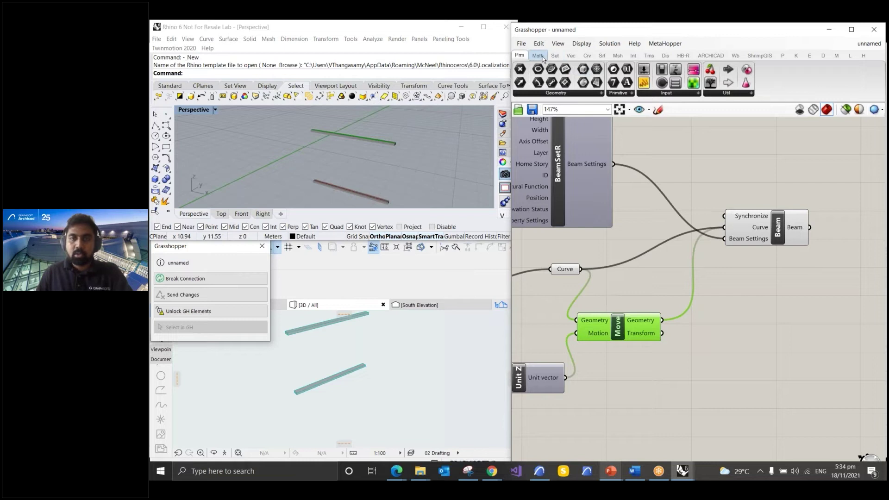
- Add two Divide Curve components, one above the other, below the Beam component
click(587, 55)
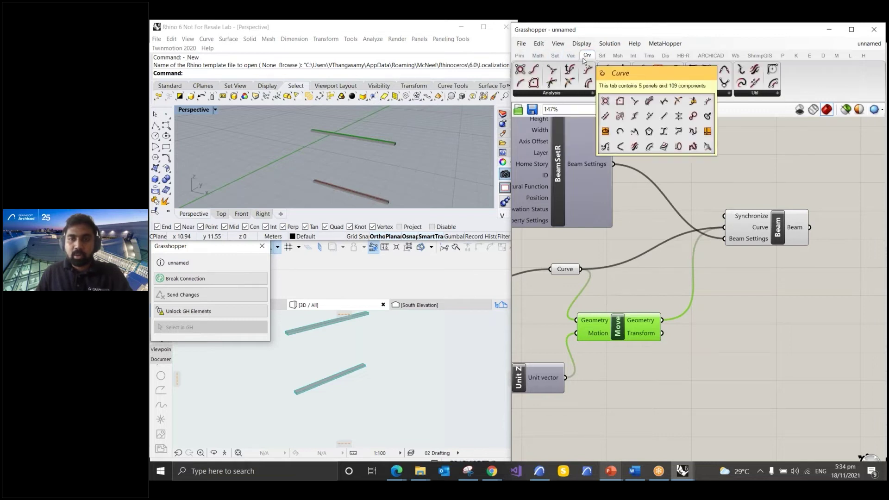
double_click(740, 299)
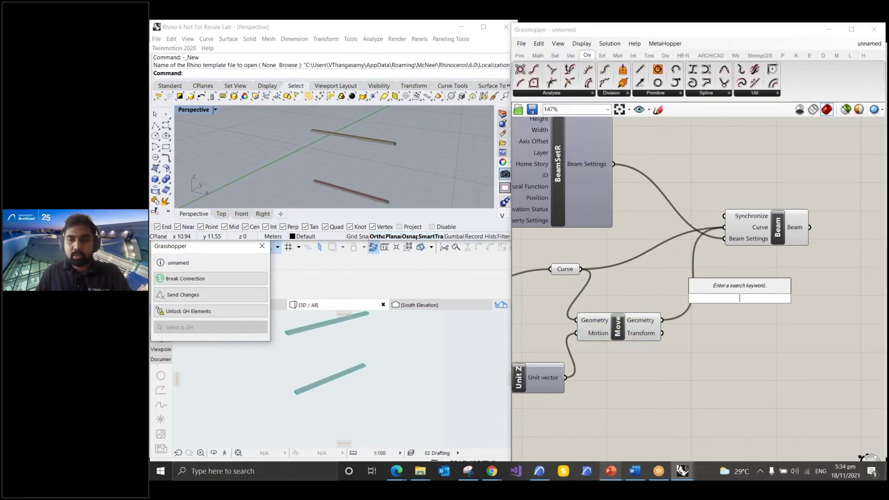
text(divi)
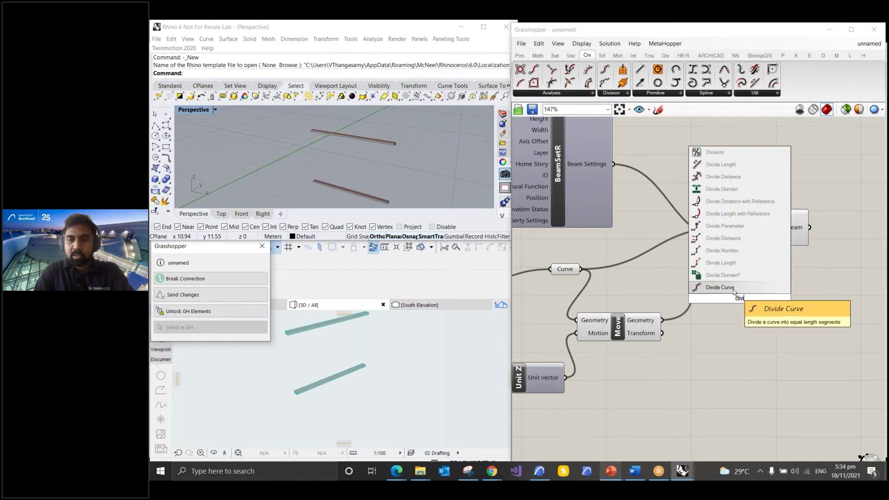
click(735, 289)
drag(734, 291, 741, 286)
double_click(739, 361)
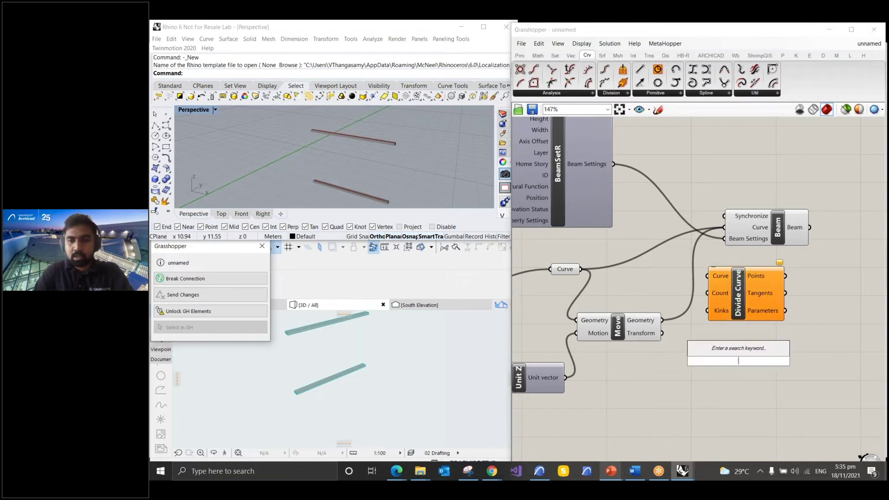
text(divi)
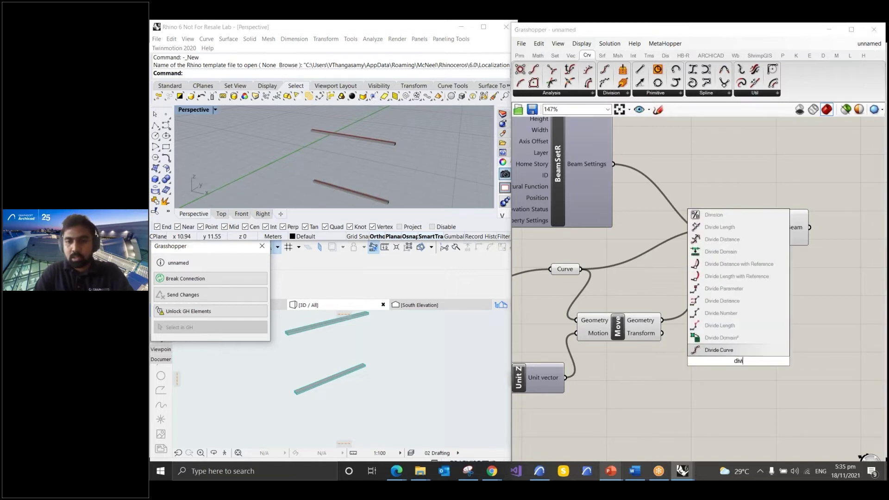
click(730, 351)
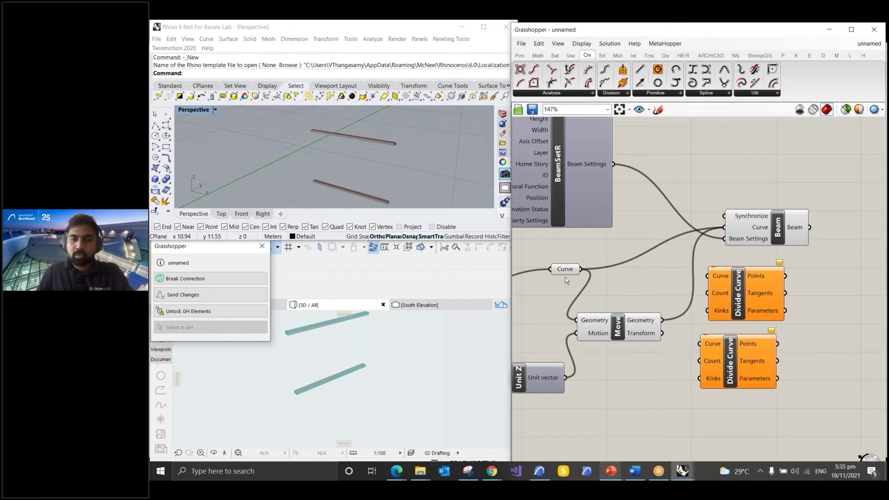
- Connect the Curve component to the upper Divide Curve's Curve input and Move's Geometry output to the lower one's Curve input
drag(580, 270, 708, 276)
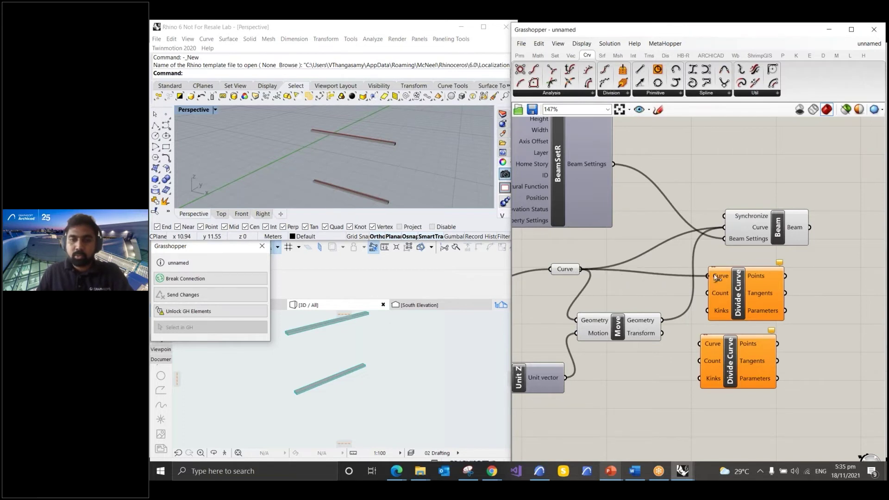
drag(665, 321, 700, 344)
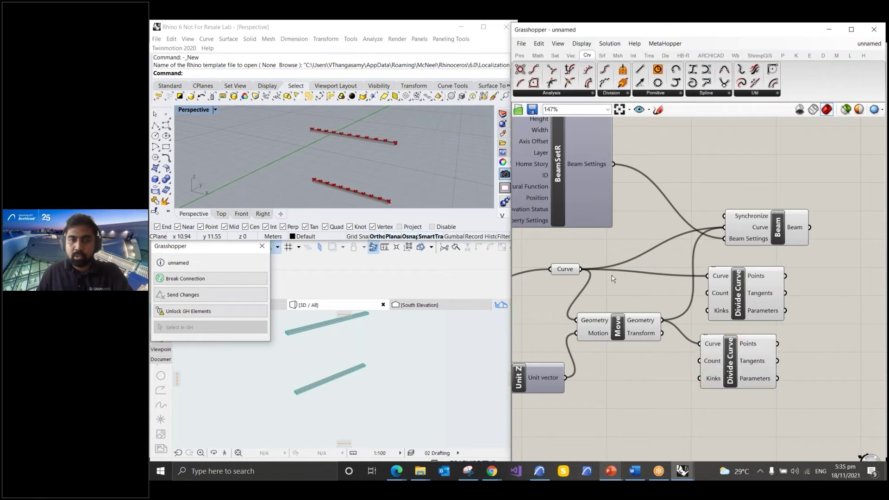
scroll(612, 275, down, 2)
scroll(804, 342, up, 2)
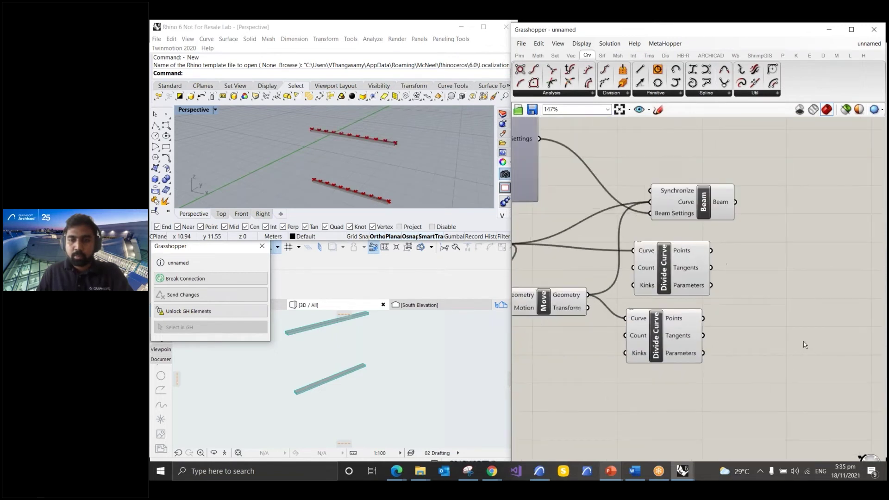
- Select each Divide Curve component in turn to check its division points in the Rhino viewport
scroll(706, 338, up, 1)
click(663, 265)
drag(636, 343, 656, 347)
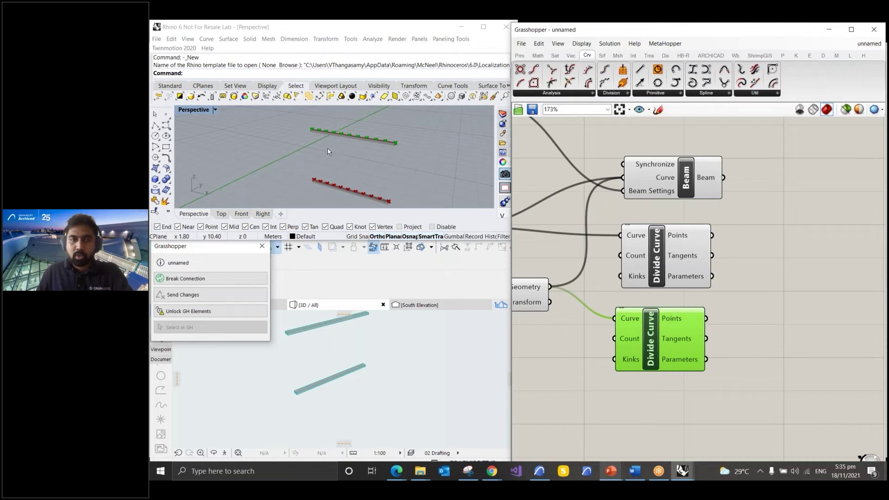
click(663, 261)
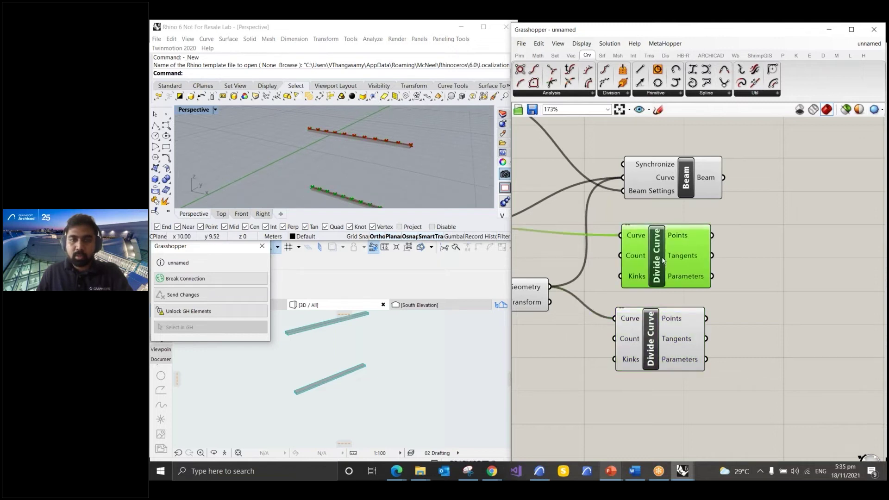
click(765, 304)
- Shift both Divide Curve components further away from the Move component to make room at their inputs
click(638, 258)
click(671, 297)
drag(677, 269, 704, 272)
drag(670, 310, 712, 313)
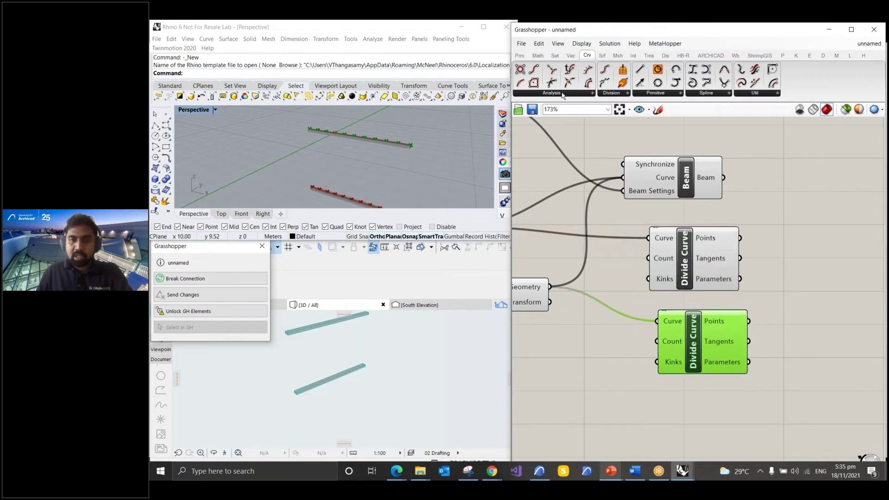
- Add a Number Slider below the Unit Z and Move components and name it "# of fins"
click(524, 56)
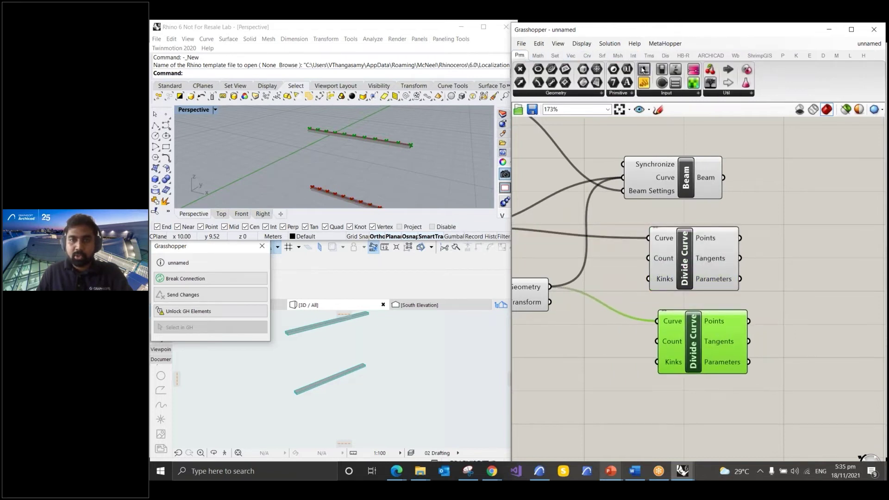
scroll(791, 249, down, 5)
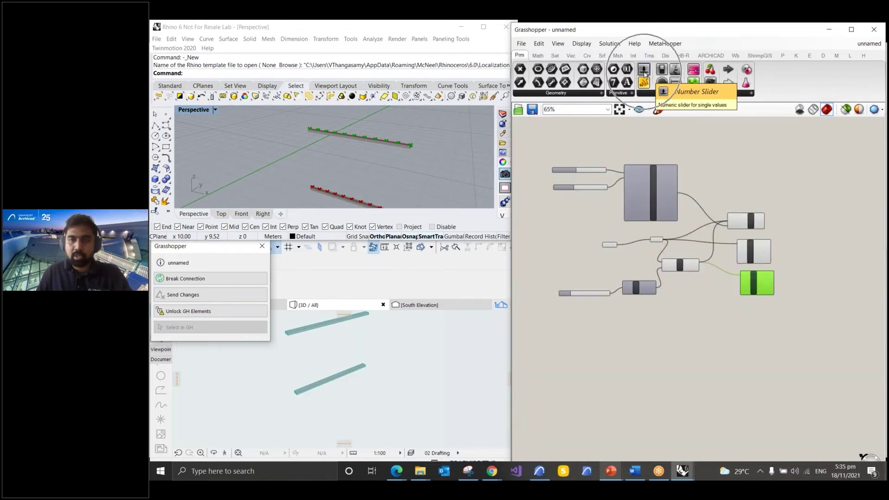
drag(645, 73, 682, 272)
drag(665, 315, 665, 318)
scroll(658, 324, up, 5)
double_click(621, 324)
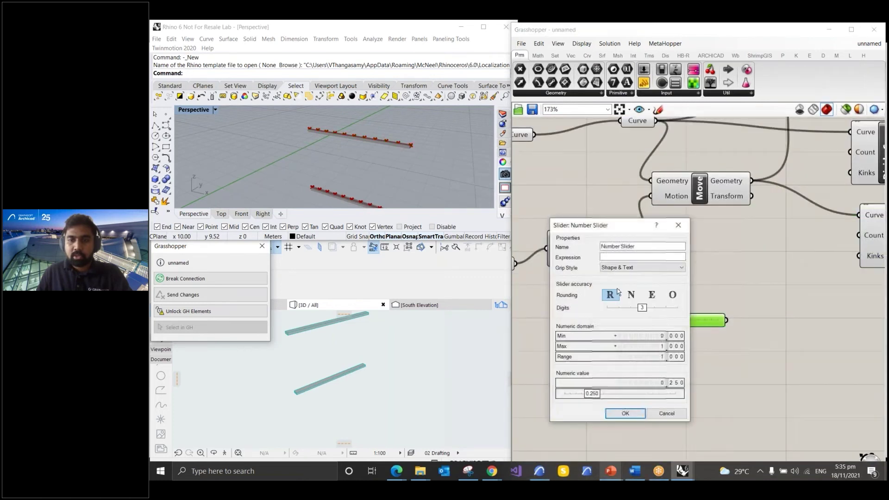
text(#)
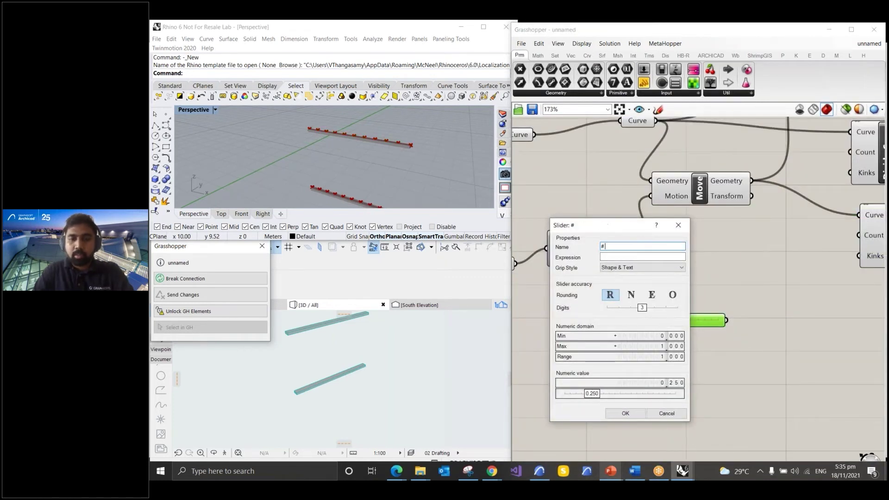
text( of fins)
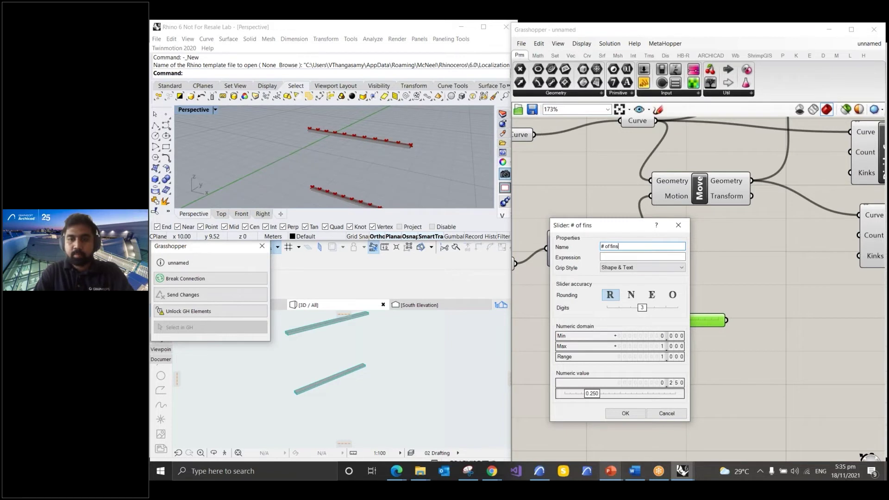
- Configure the # of fins slider for whole numbers from 5 to 30 with a value of 8
click(632, 296)
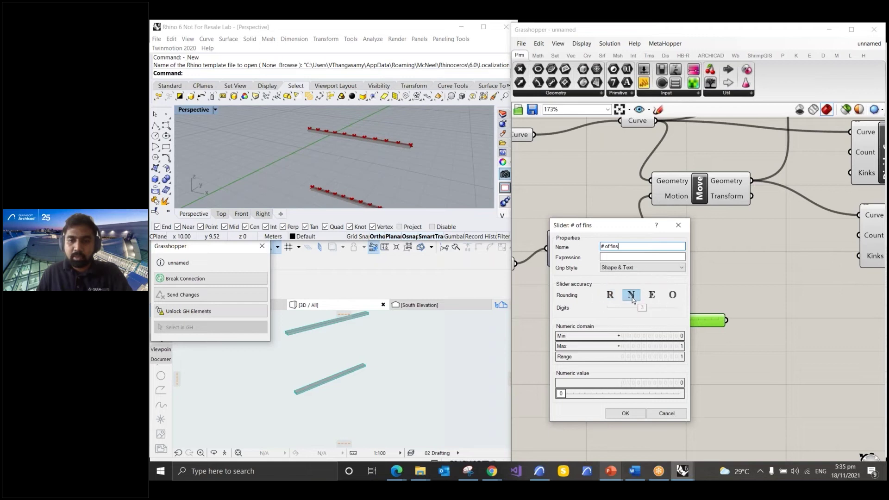
double_click(660, 335)
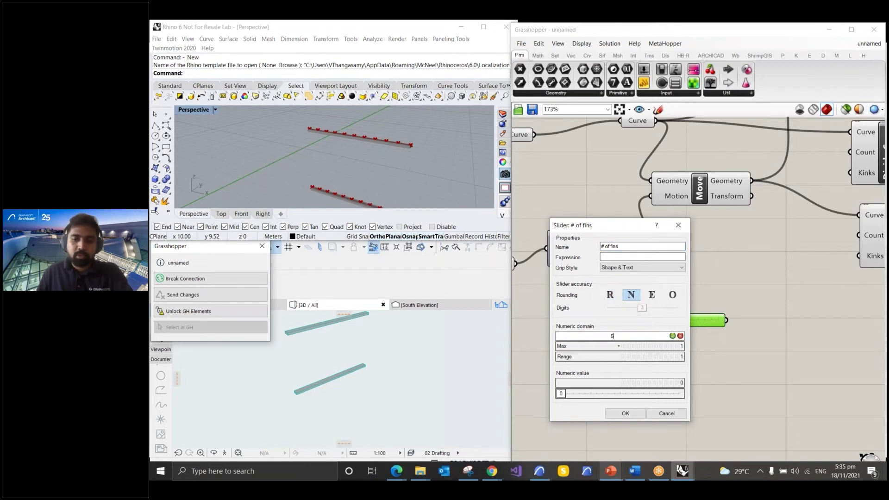
text(5)
key(Tab)
text(30)
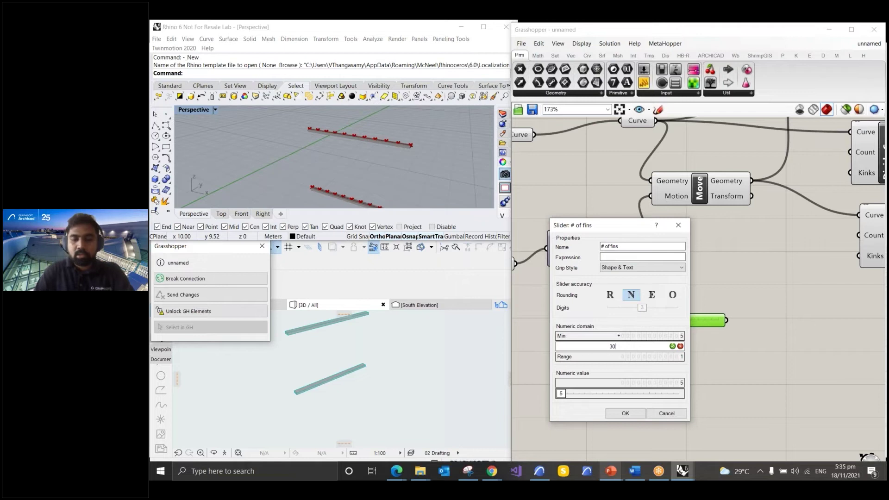
key(Return)
drag(561, 398, 576, 396)
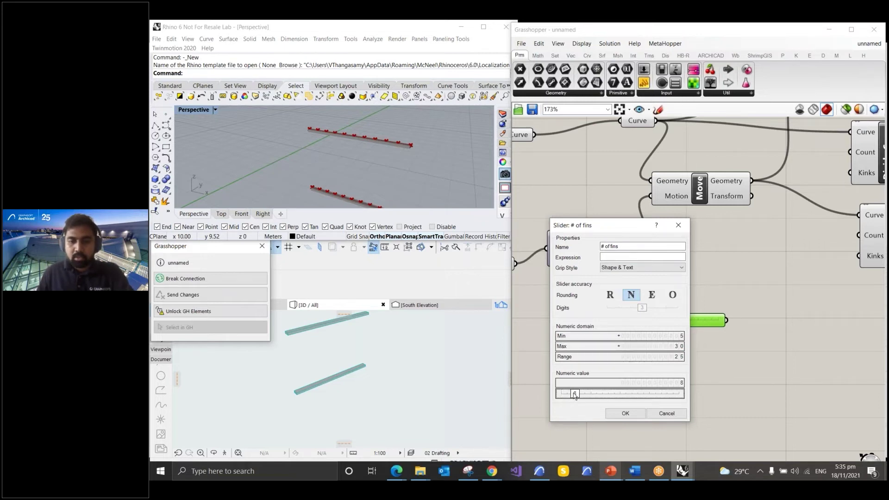
click(622, 413)
- Connect the # of fins slider to the Count input of both Divide Curve components
scroll(567, 307, down, 3)
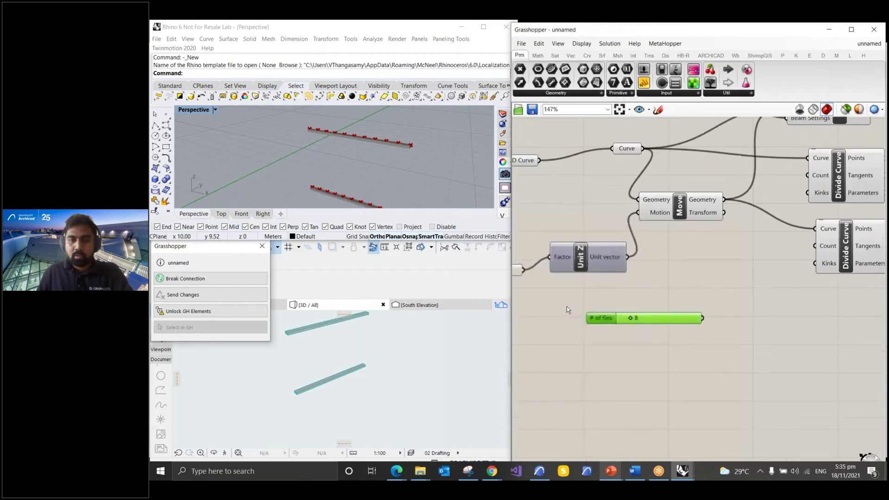
scroll(718, 273, up, 3)
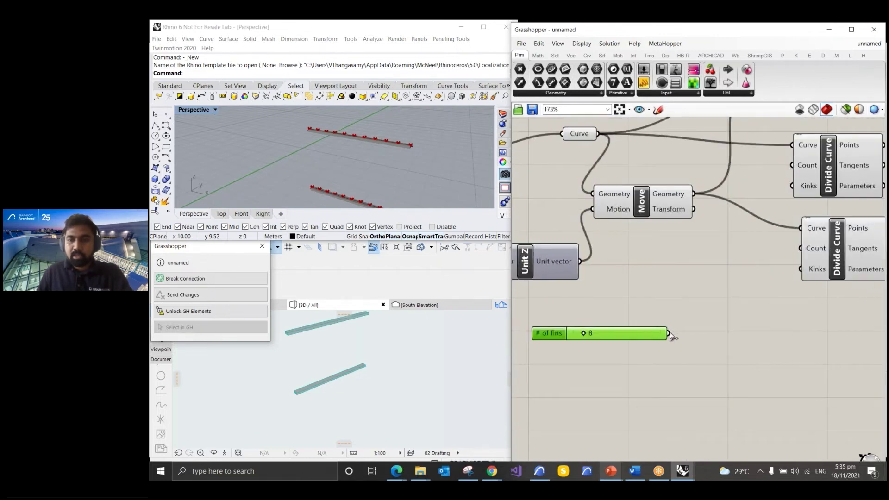
drag(668, 333, 793, 165)
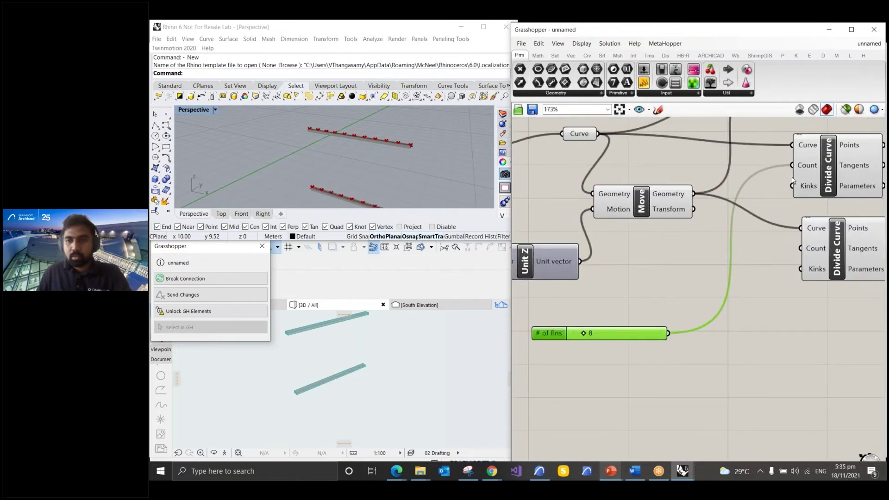
drag(668, 338, 802, 249)
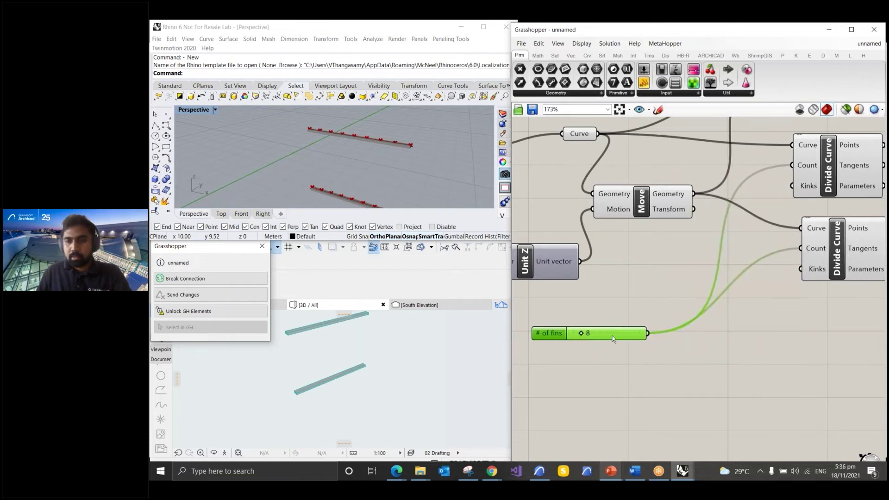
- Set the # of fins slider to 7 and select each Divide Curve component in turn to check its points
scroll(562, 341, down, 2)
mouse_move(574, 339)
mouse_down()
mouse_move(602, 339)
mouse_move(574, 342)
mouse_up()
scroll(783, 318, down, 3)
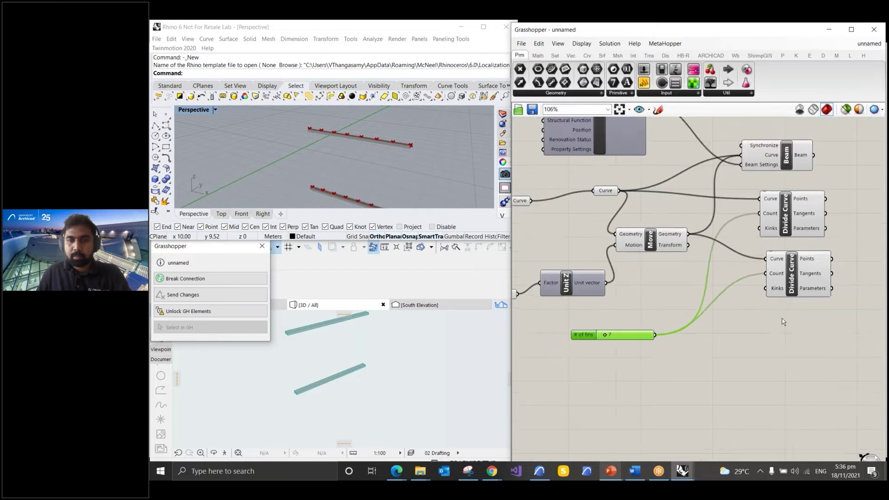
scroll(626, 261, down, 3)
scroll(783, 237, up, 3)
scroll(783, 237, up, 1)
click(681, 262)
click(688, 305)
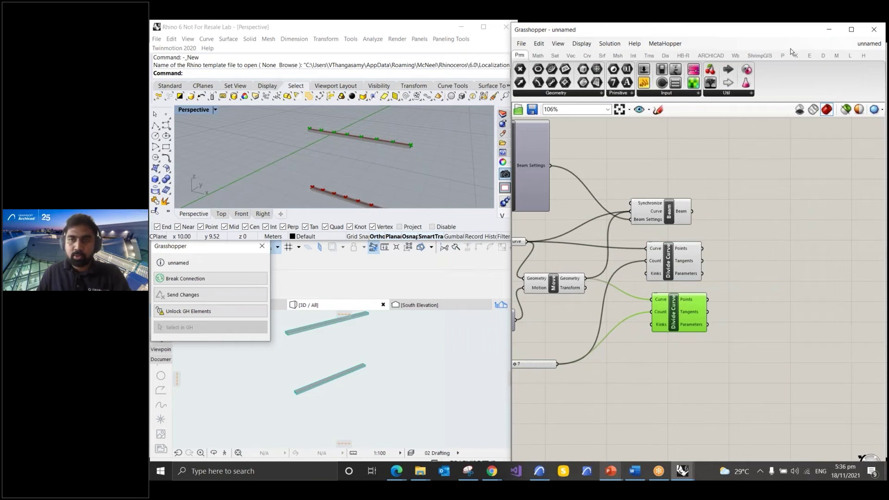
- Add an Archicad Column component on the output side of the two Divide Curve components
click(711, 55)
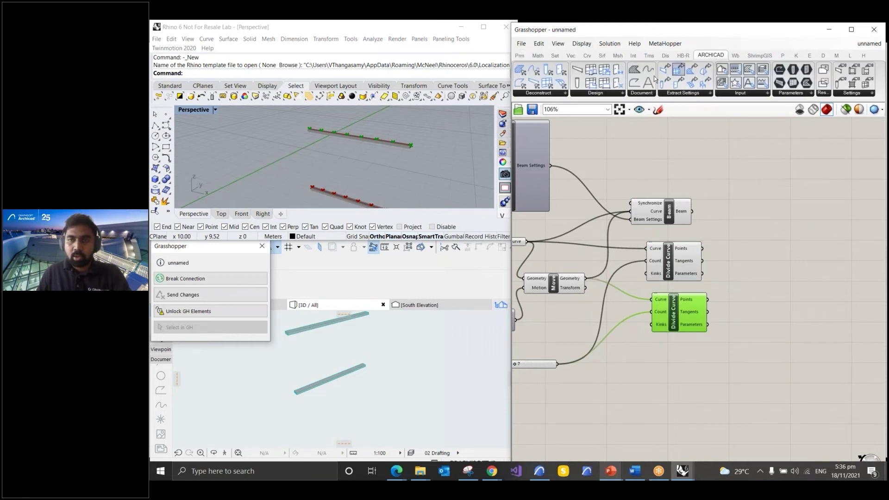
click(583, 94)
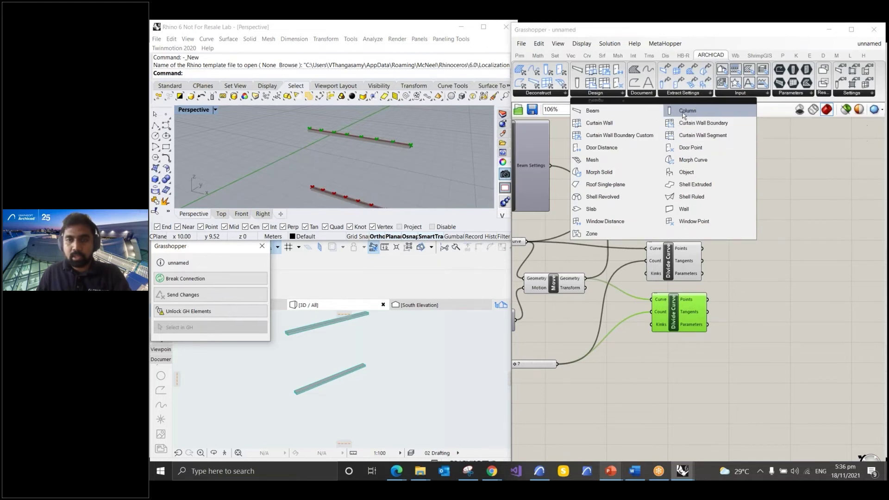
click(683, 112)
click(783, 229)
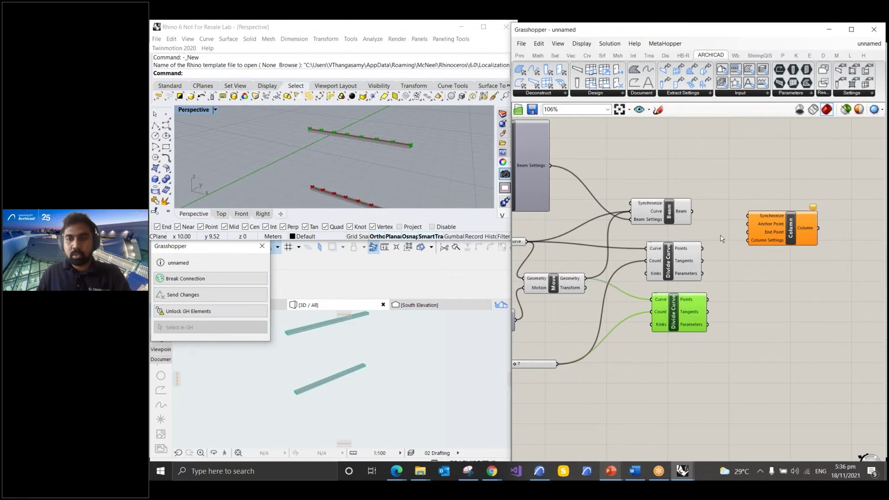
drag(771, 242, 781, 274)
- Connect the upper Divide Curve's Points to the Column's Anchor Point and the lower one's Points to its End Point
scroll(793, 282, up, 3)
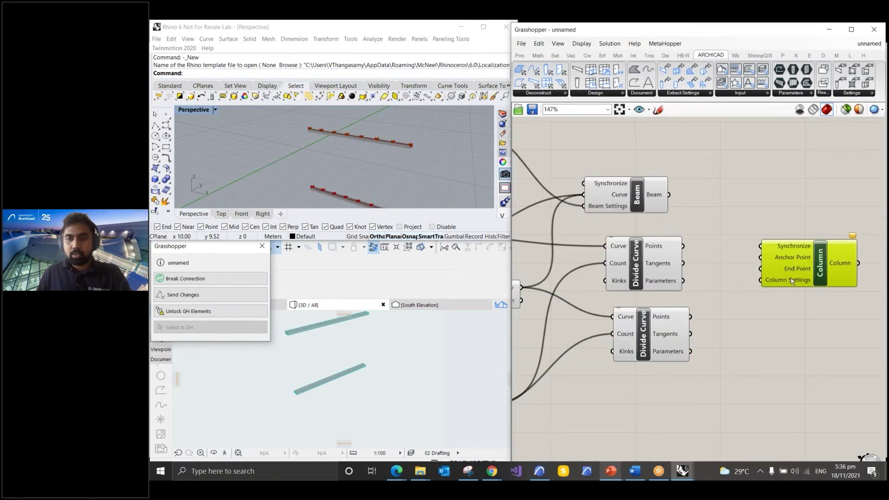
scroll(793, 282, up, 3)
drag(648, 236, 749, 250)
click(597, 372)
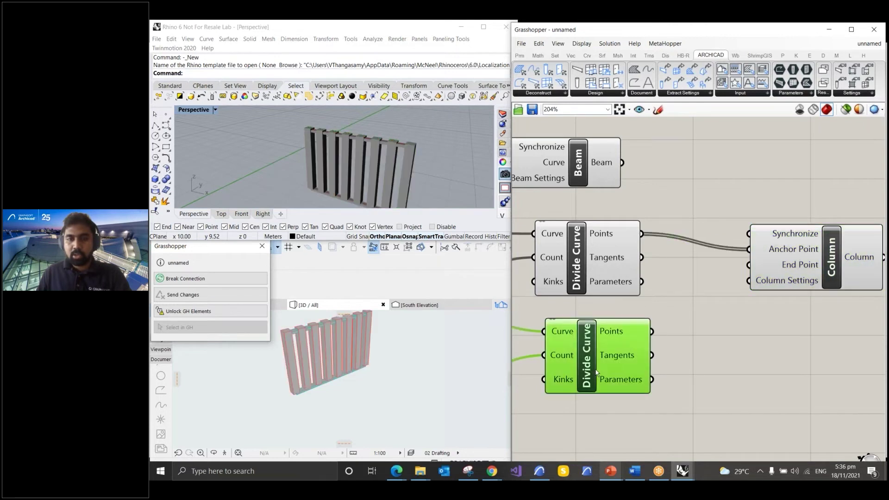
drag(652, 331, 749, 265)
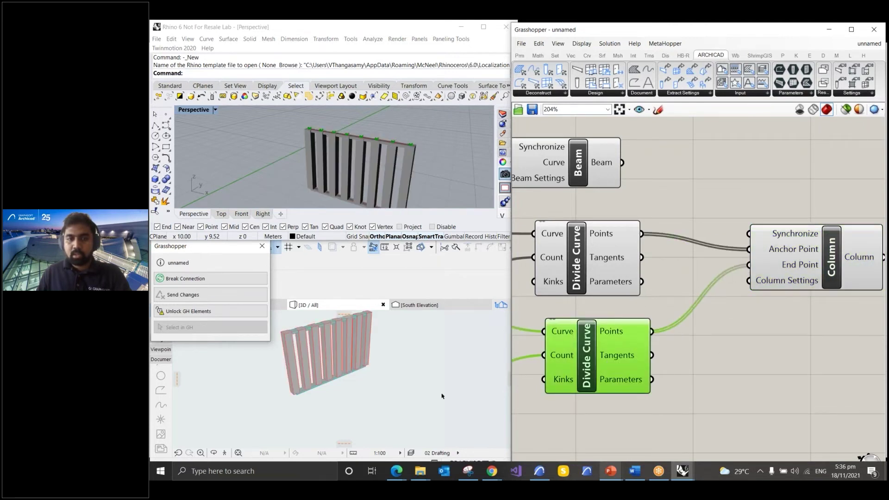
- Inspect the generated columns in the Rhino viewport and shift the Column component slightly away from the Divide Curve components
scroll(353, 146, up, 2)
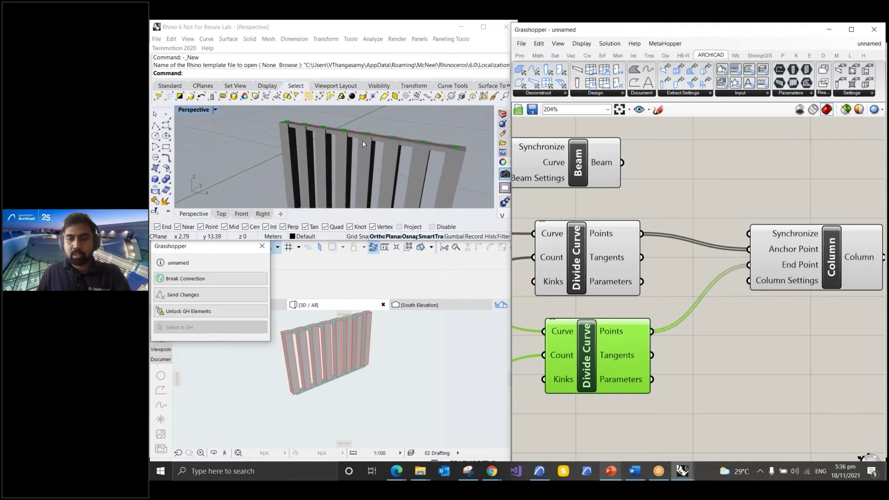
scroll(363, 141, down, 3)
scroll(662, 221, down, 3)
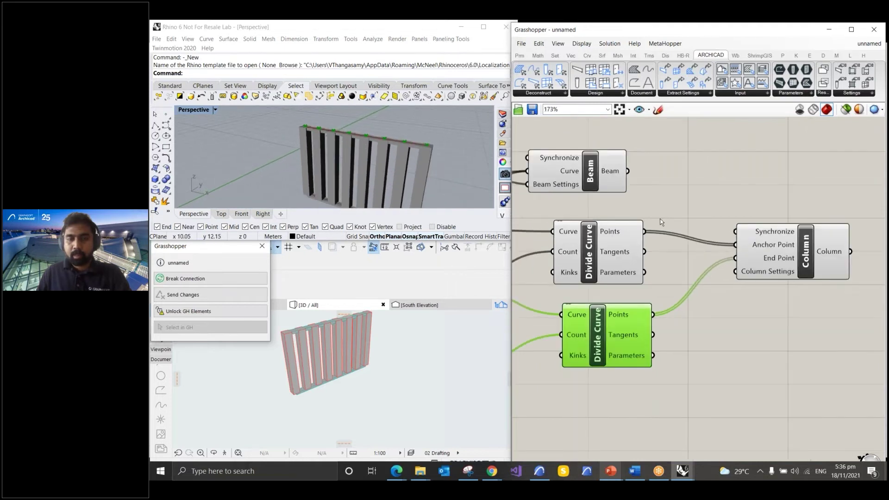
drag(766, 250, 786, 264)
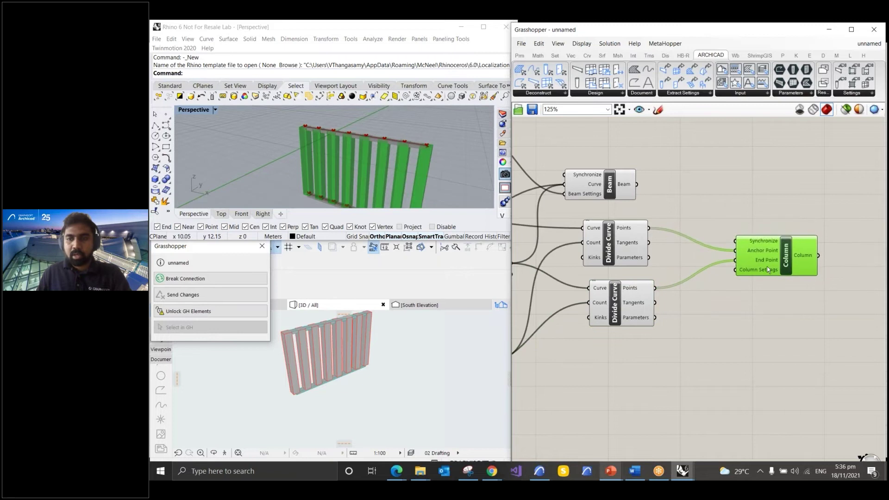
key(ctrl)
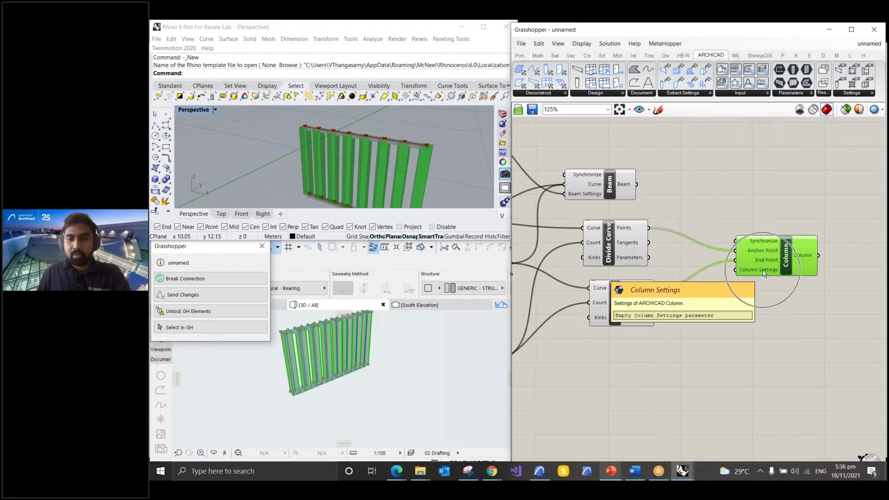
- Add a Column Settings component below the Divide Curve components and connect its output to the Column's Column Settings input
click(852, 93)
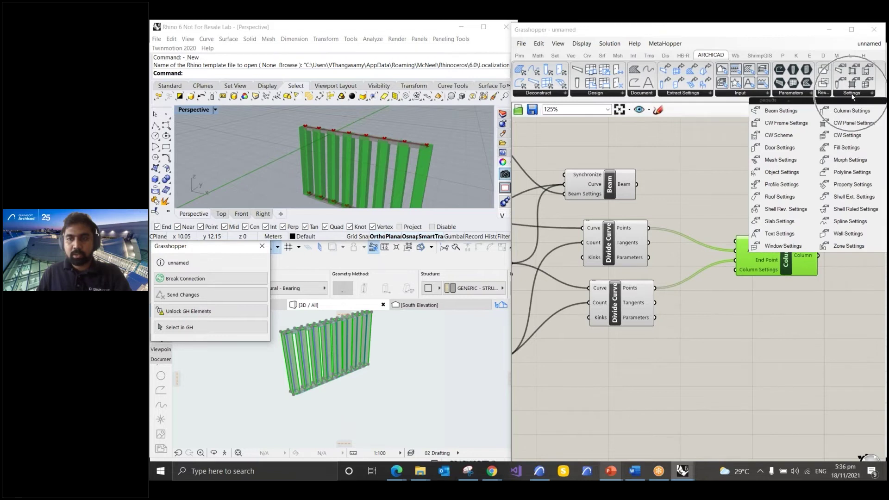
drag(851, 112, 664, 366)
scroll(629, 211, down, 1)
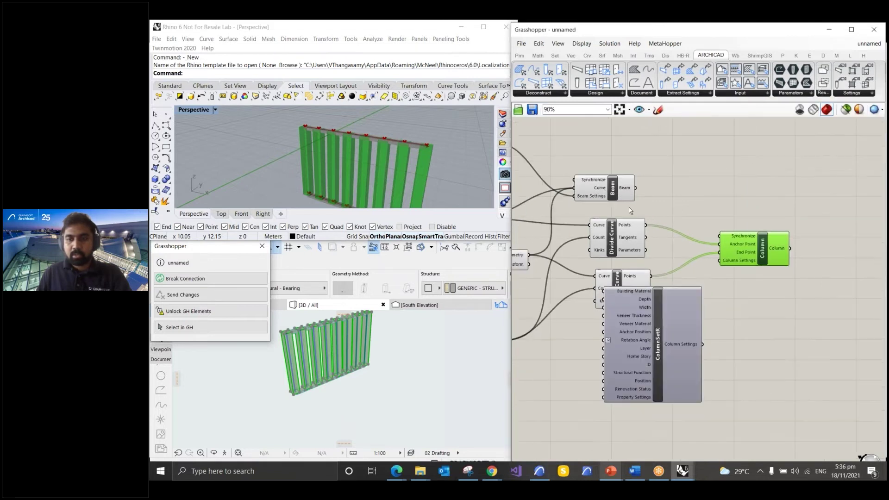
right_drag(630, 211, 620, 153)
drag(640, 294, 624, 344)
drag(677, 337, 714, 206)
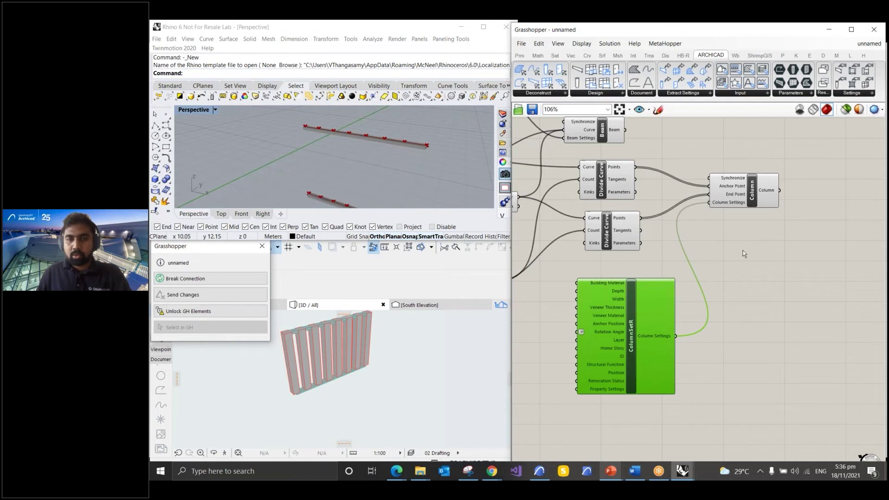
- Add a Number Slider below the # of fins slider, on the input side of the Column Settings component
scroll(768, 218, up, 3)
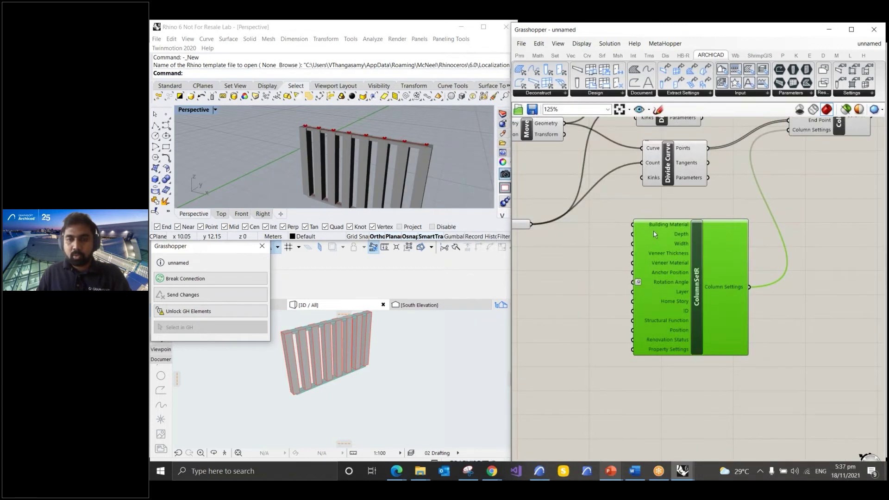
scroll(655, 235, up, 3)
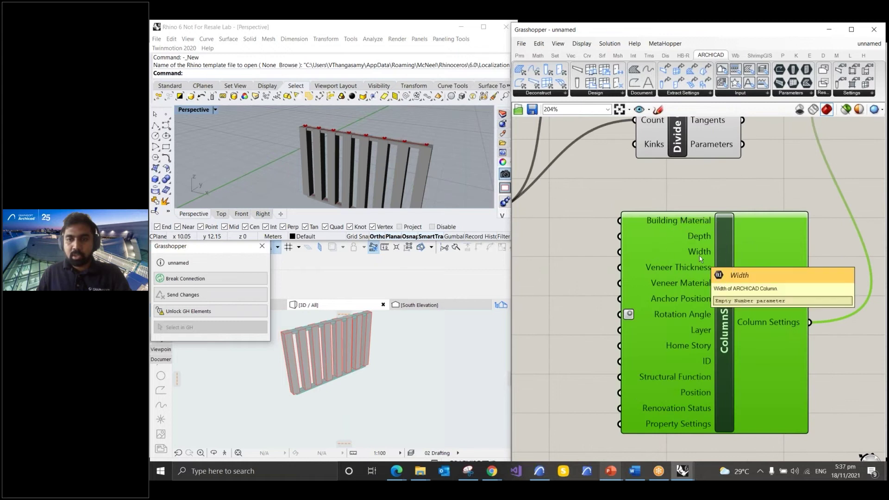
scroll(699, 255, down, 2)
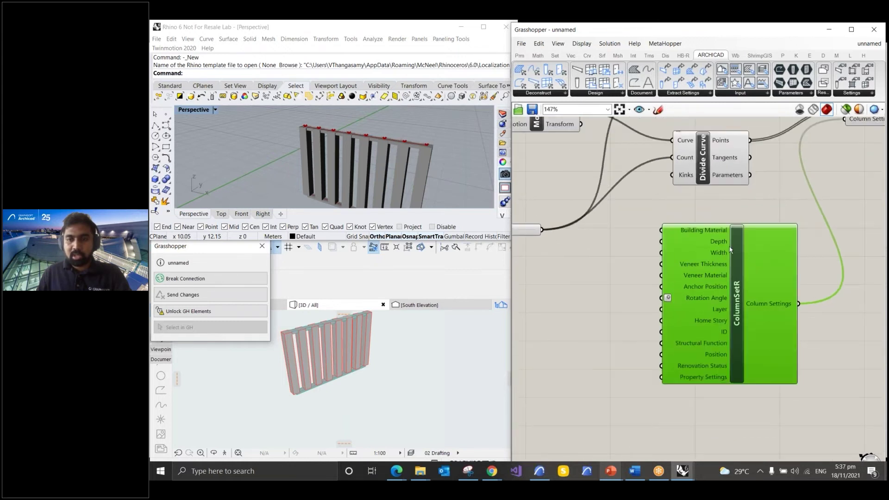
scroll(738, 253, down, 2)
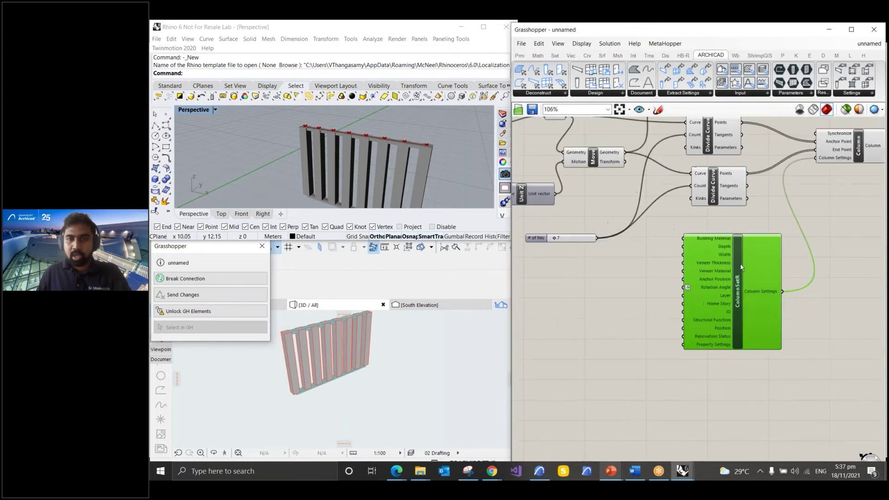
click(519, 56)
drag(643, 72, 558, 291)
scroll(642, 278, down, 1)
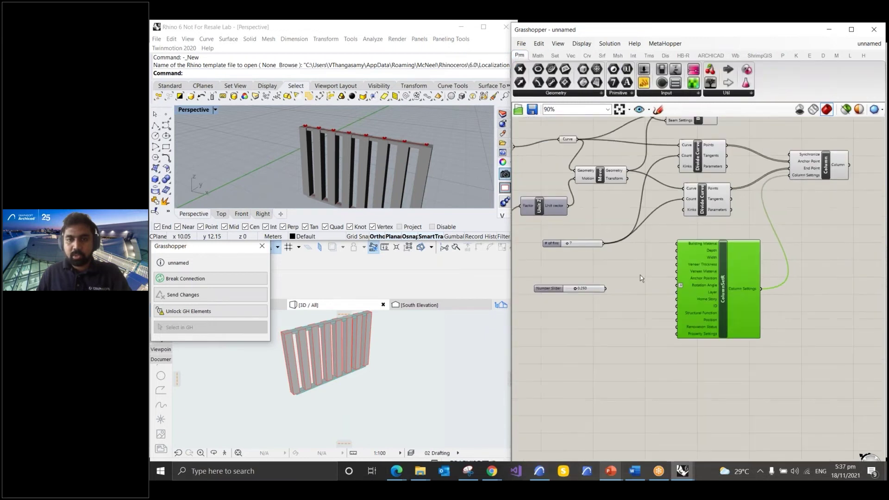
- Rename the new Number Slider as Fin Thickness and set its value to 0.108
scroll(560, 284, up, 3)
double_click(582, 292)
triple_click(574, 220)
text(Fin)
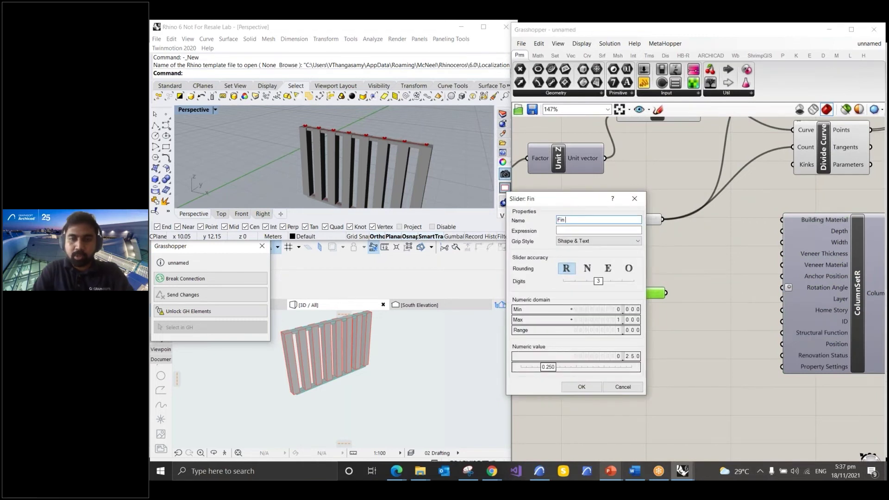
text( Thickness)
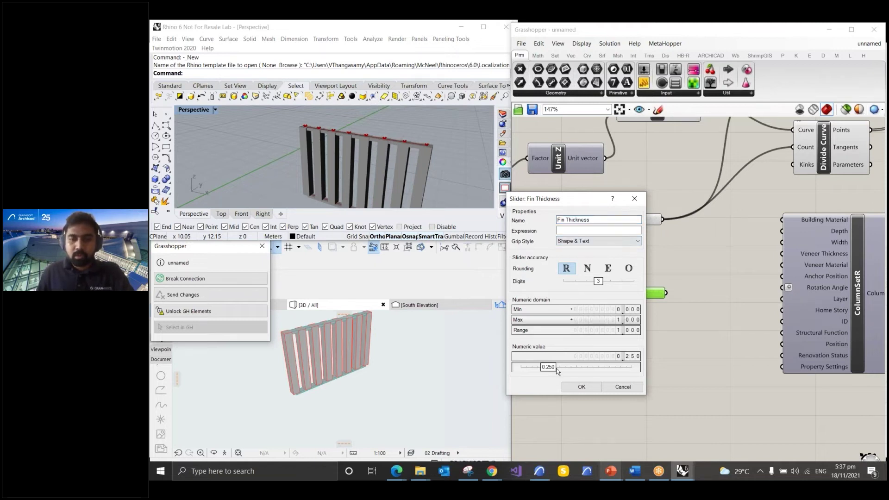
drag(549, 371, 534, 372)
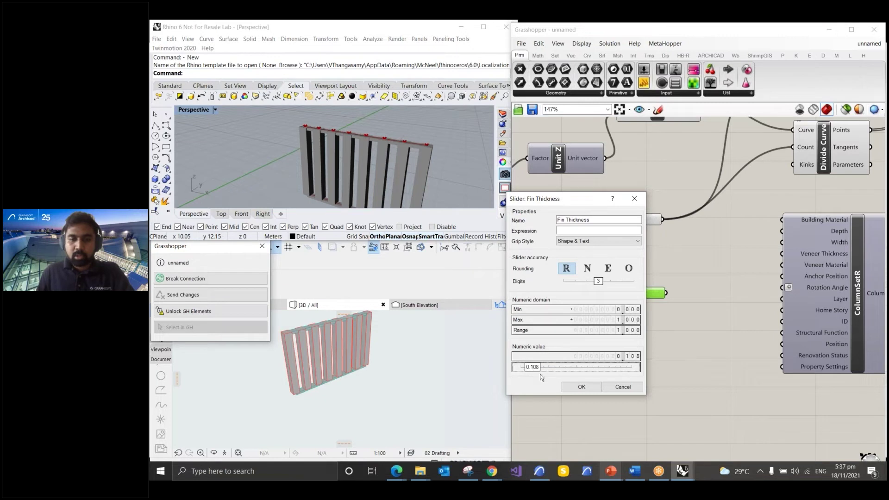
click(582, 387)
- Connect the Fin Thickness slider to the Column Settings' Depth input and tidy the positions of the Fin Thickness and # of fins sliders
drag(666, 293, 783, 231)
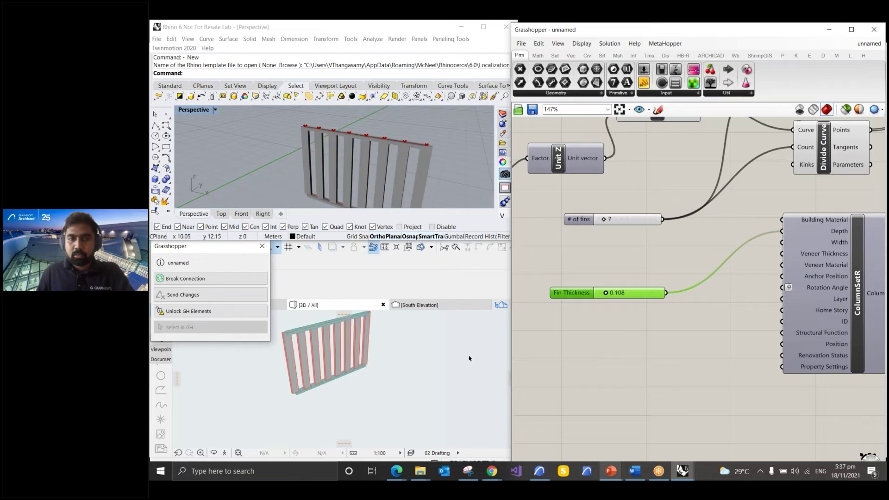
scroll(413, 166, up, 5)
scroll(412, 177, down, 6)
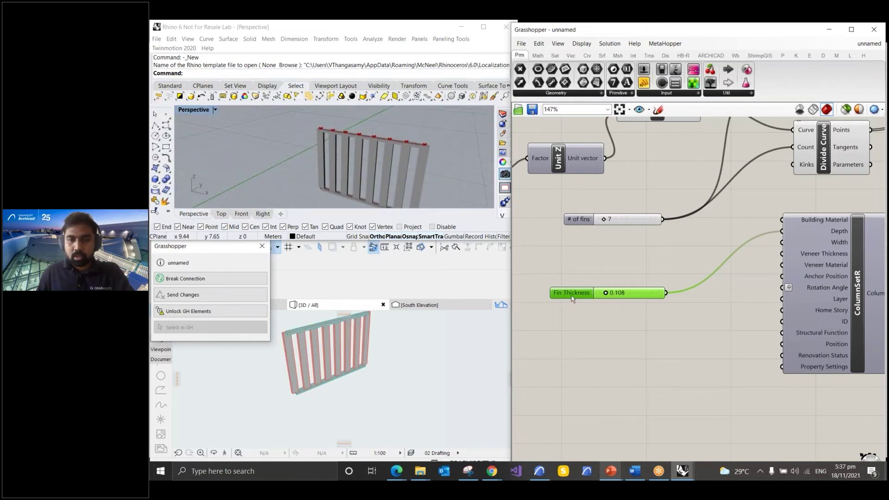
drag(570, 290, 570, 265)
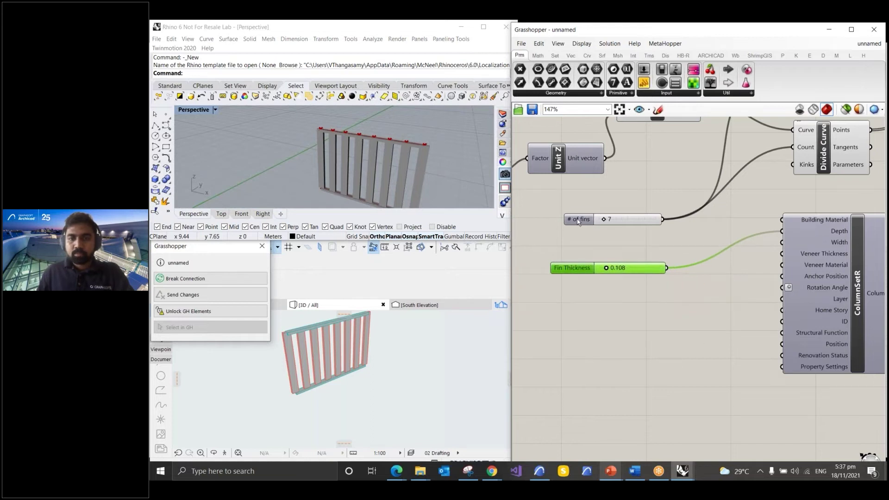
drag(579, 220, 549, 221)
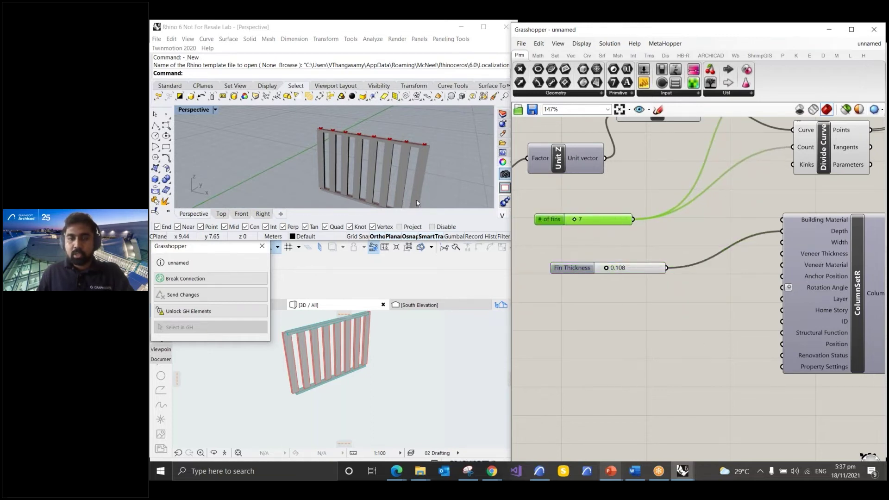
- Add a Division component between the # of fins slider and the lower Divide Curve component
scroll(674, 365, down, 2)
scroll(674, 381, down, 1)
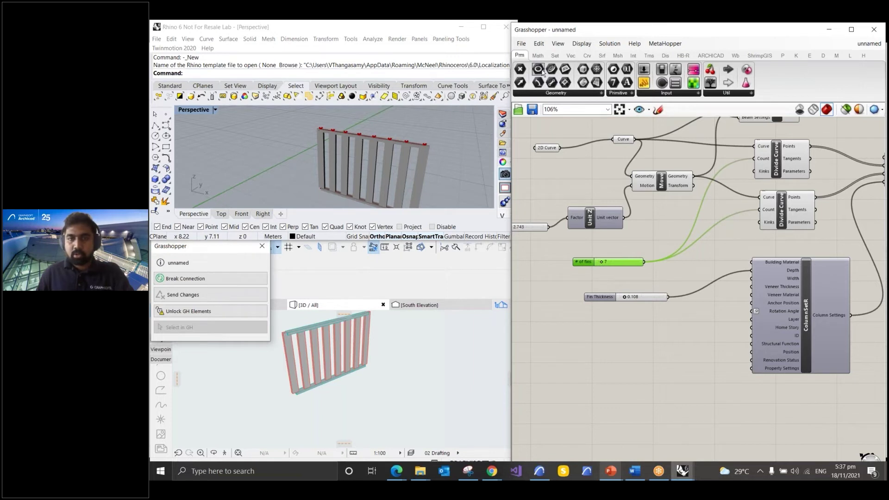
click(539, 56)
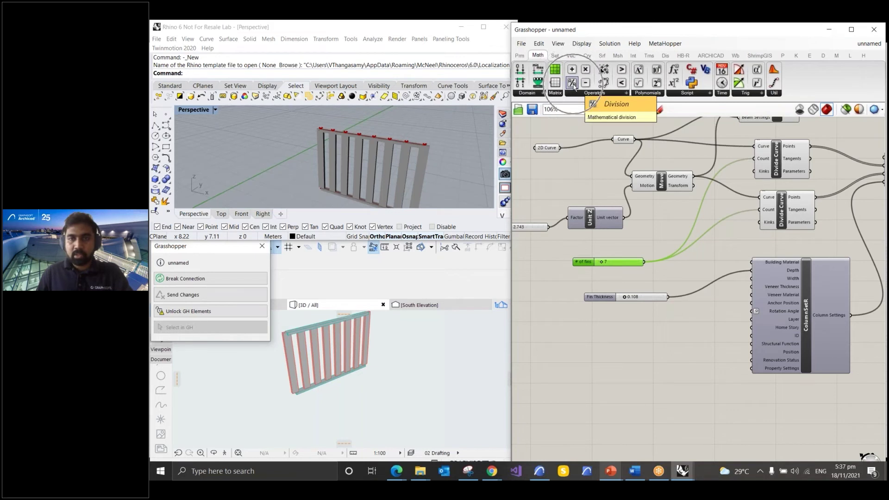
drag(573, 86, 584, 96)
drag(675, 199, 712, 237)
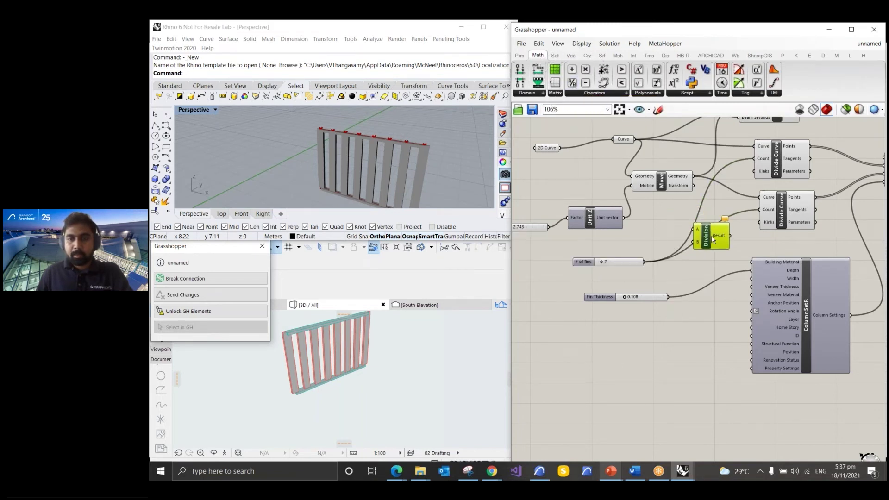
- Add a curve Length component below the Move component and feed it from the Curve parameter, shifting both for clearer wiring
drag(629, 141, 602, 146)
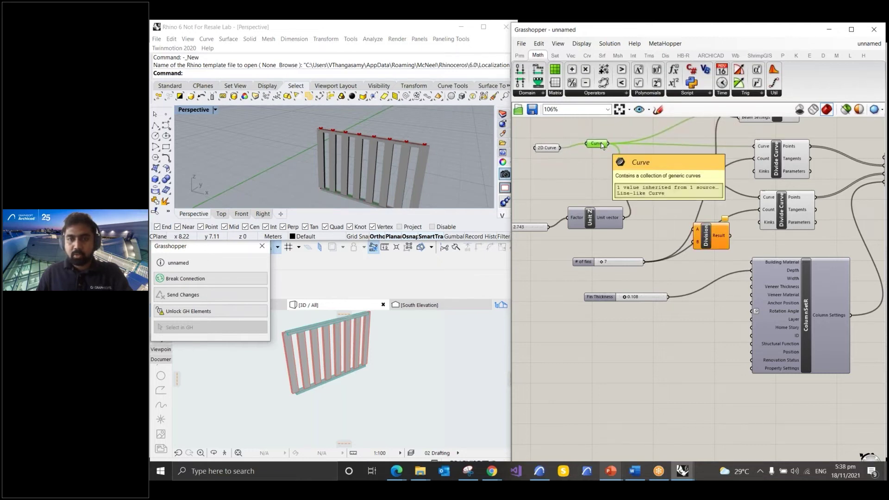
click(657, 224)
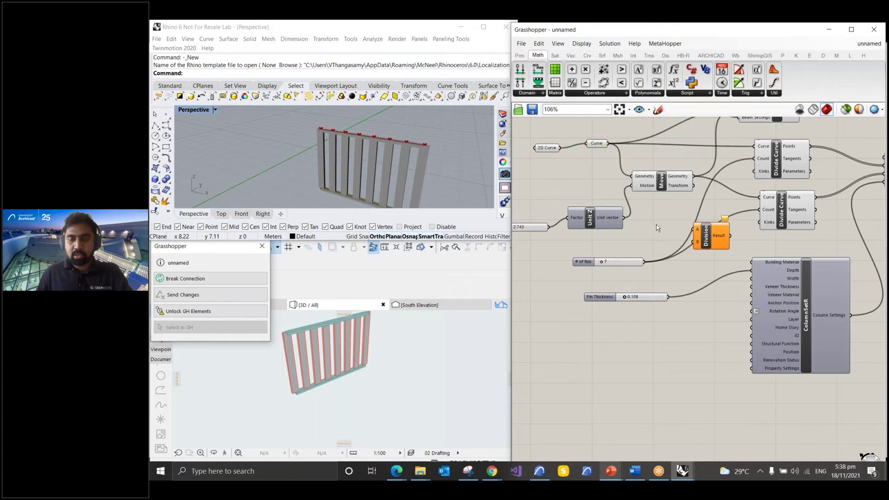
double_click(656, 224)
text(curve le)
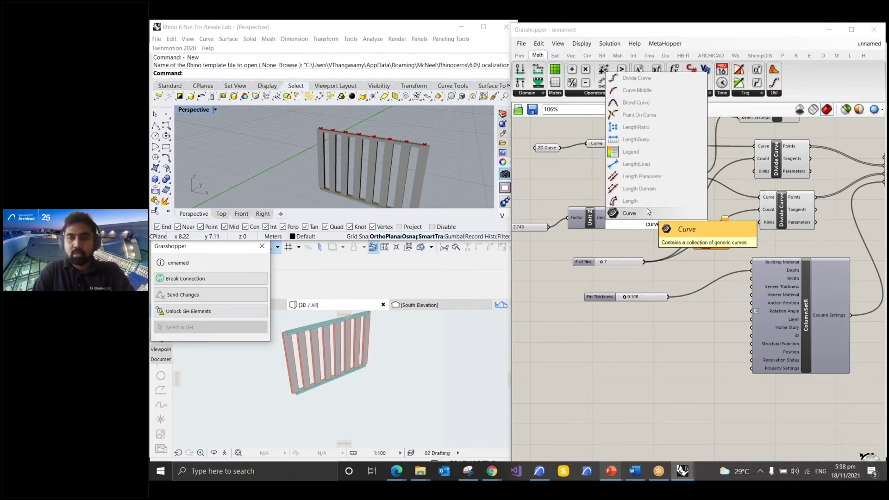
key(ctrl)
key(ctrl)
key(ctrl)
key(ctrl)
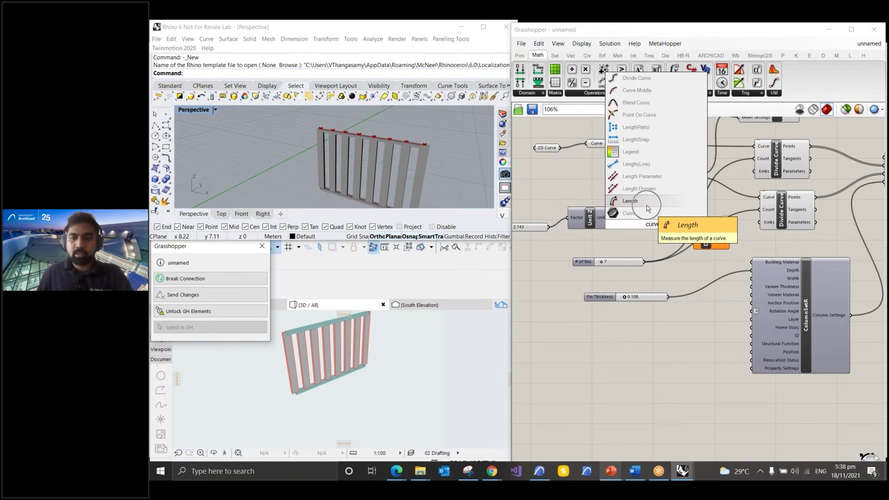
click(648, 209)
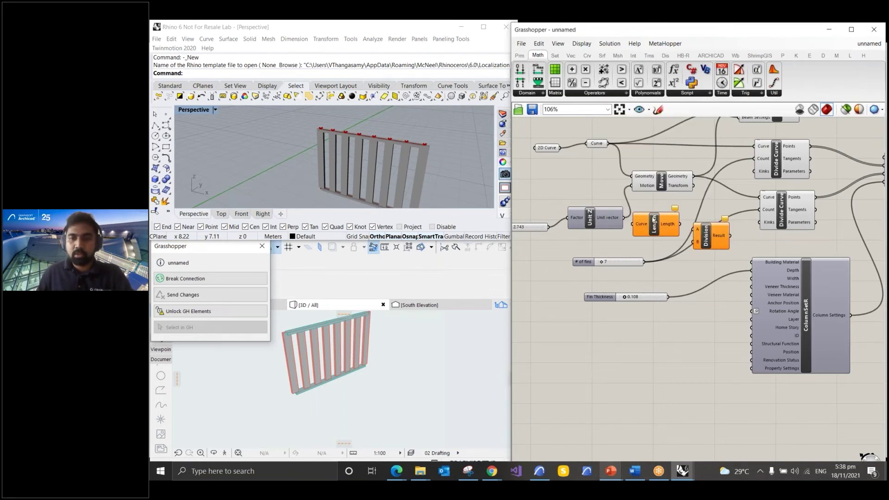
drag(657, 227, 671, 212)
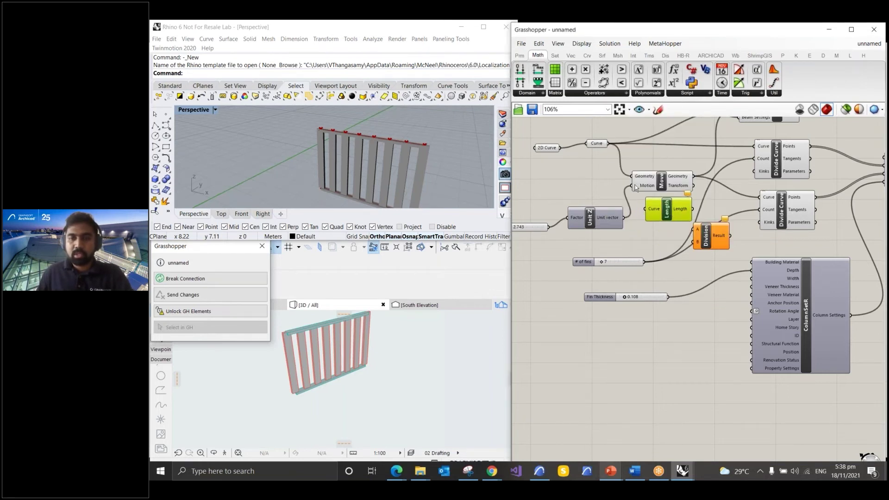
drag(609, 144, 655, 217)
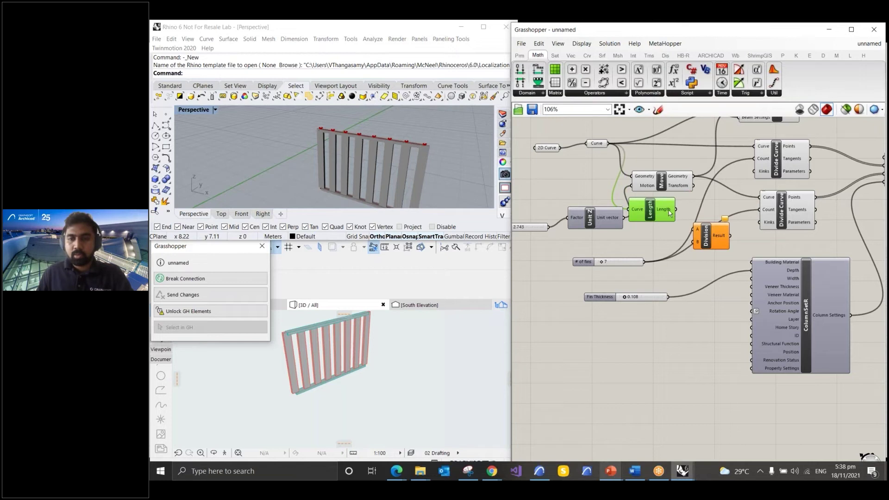
click(676, 242)
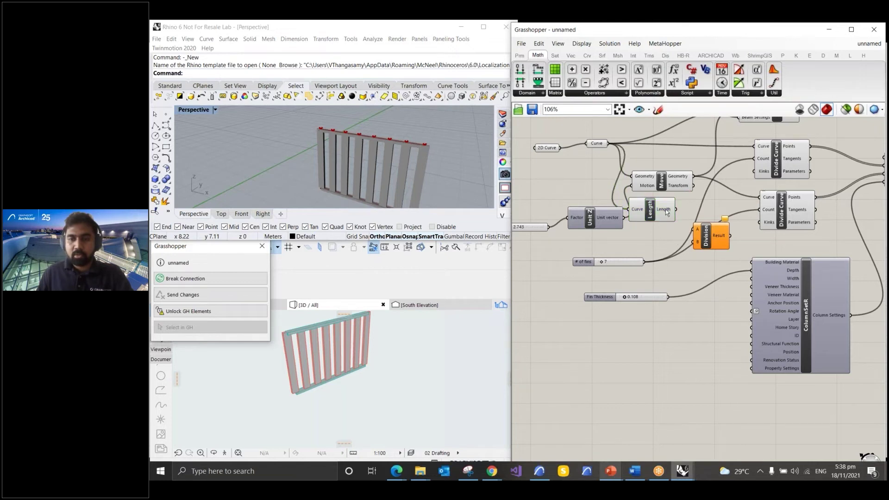
- Connect the Length output to the Division's A input and the # of fins slider to its B input
mouse_move(667, 213)
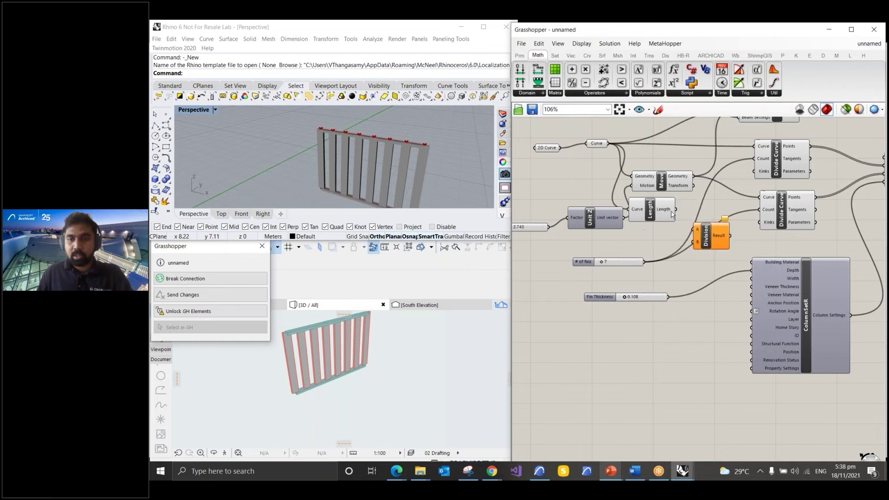
drag(679, 212, 724, 249)
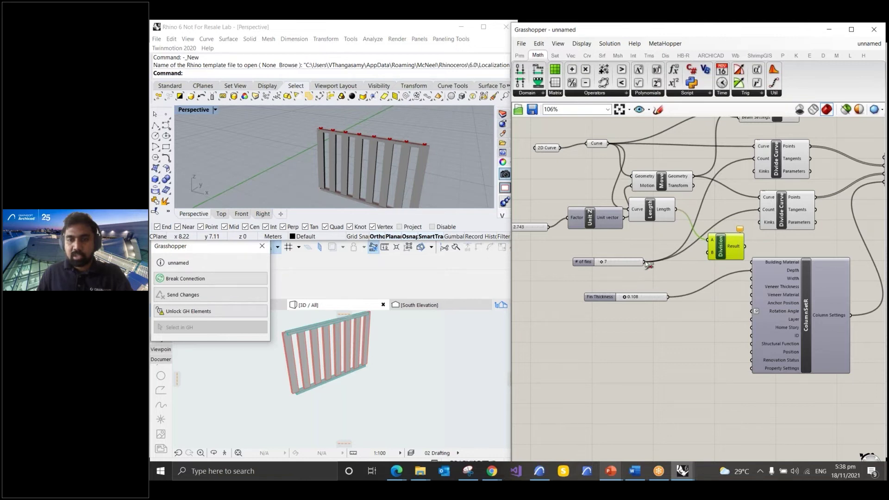
drag(647, 264, 698, 249)
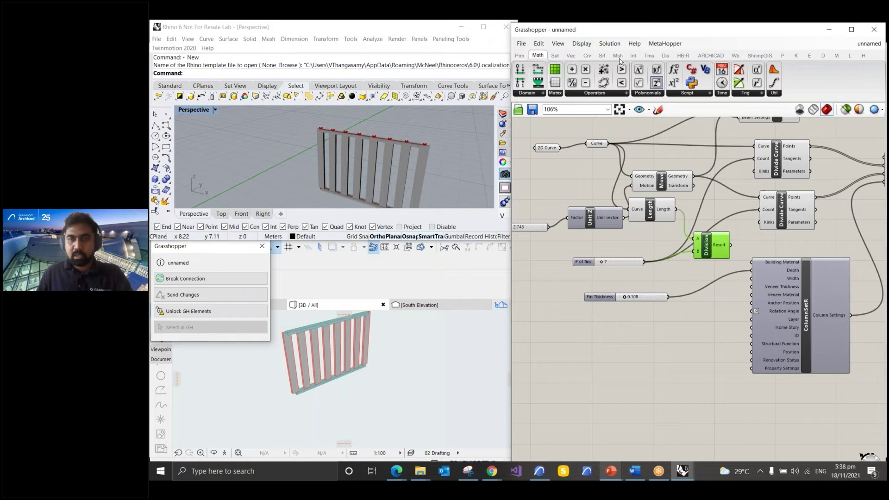
- Check the Division's Result in a temporary Panel, and delete the Panel after reading it
click(527, 57)
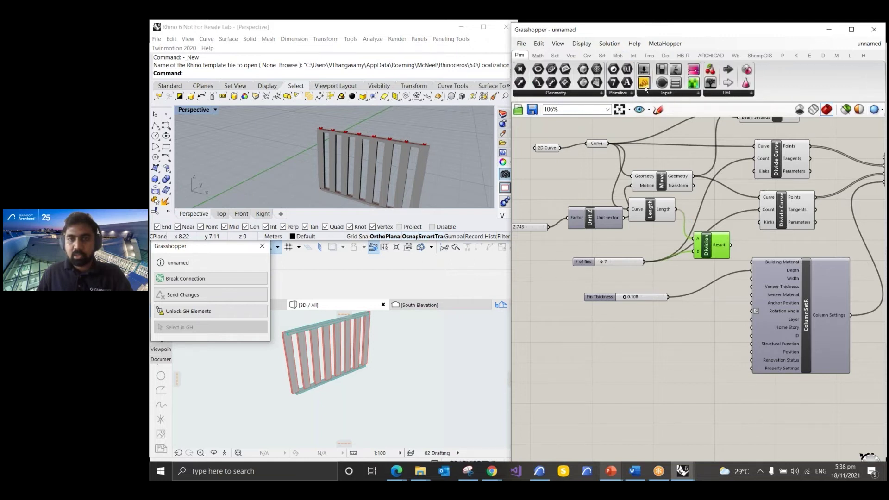
click(752, 237)
drag(751, 221, 795, 234)
drag(736, 248, 762, 249)
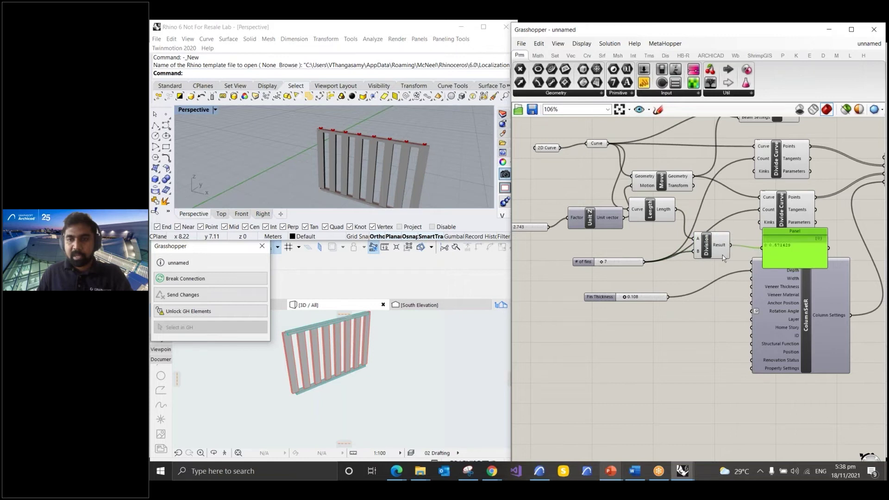
scroll(770, 246, up, 3)
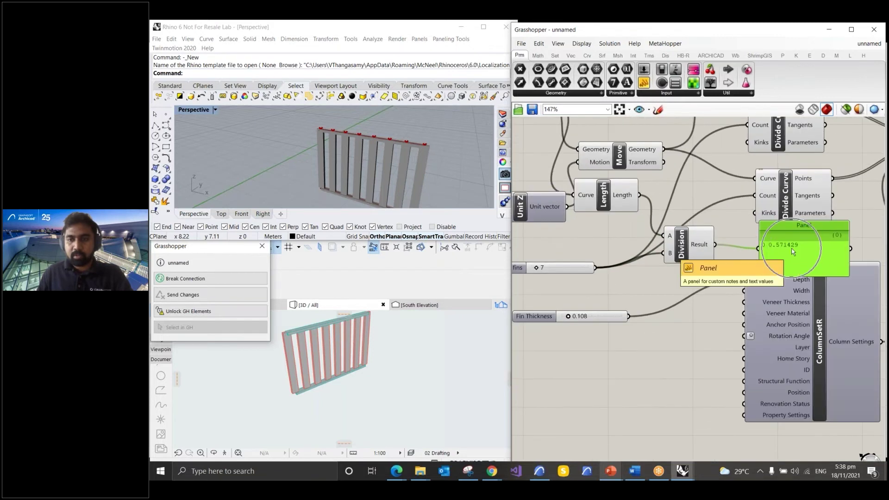
click(699, 249)
click(793, 228)
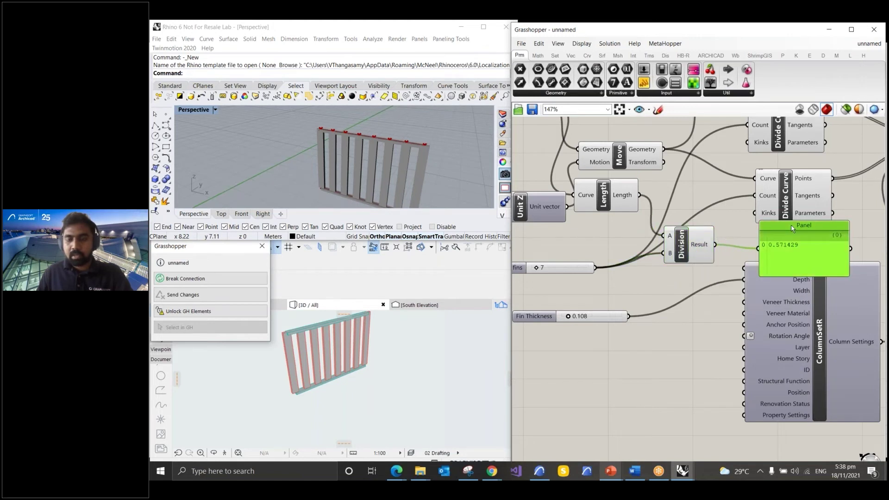
key(Delete)
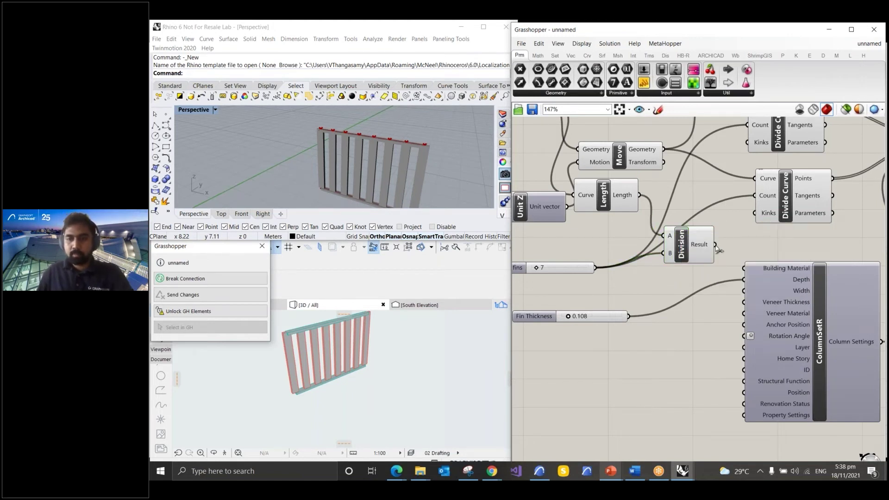
- Connect the Division's Result to the Column Settings' Width input and inspect the fins in the Rhino viewport
drag(716, 245, 741, 292)
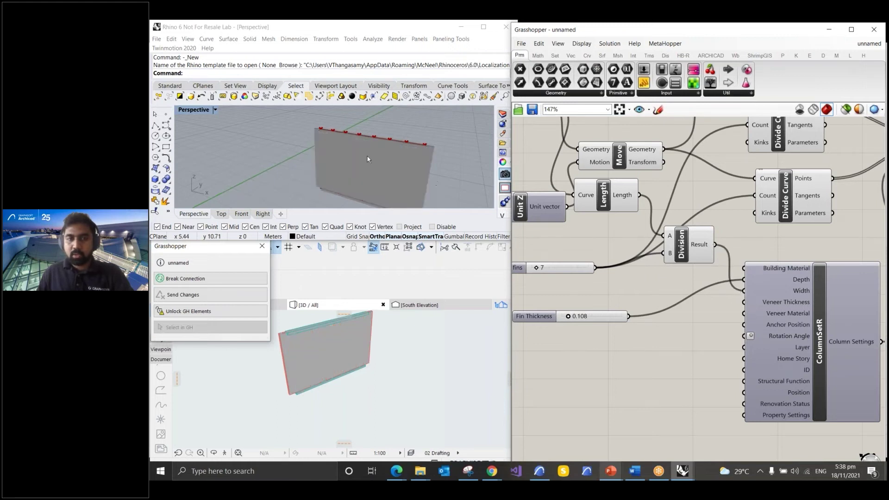
scroll(334, 146, up, 2)
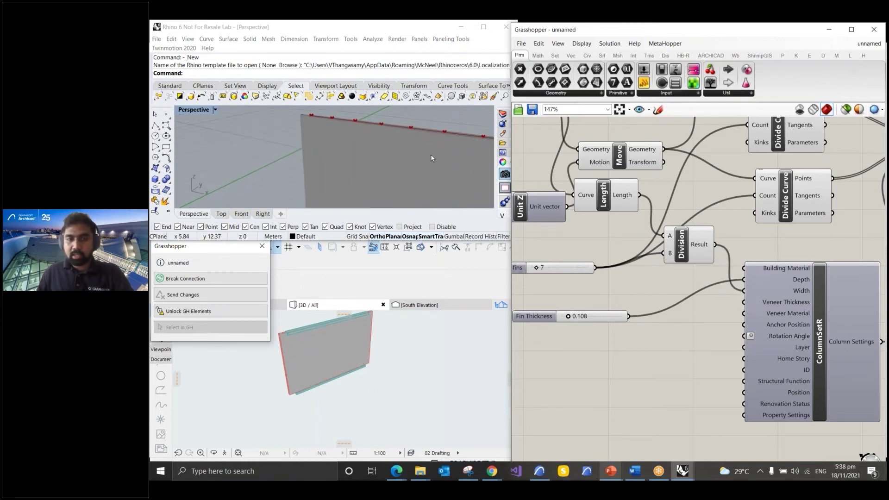
scroll(681, 274, down, 2)
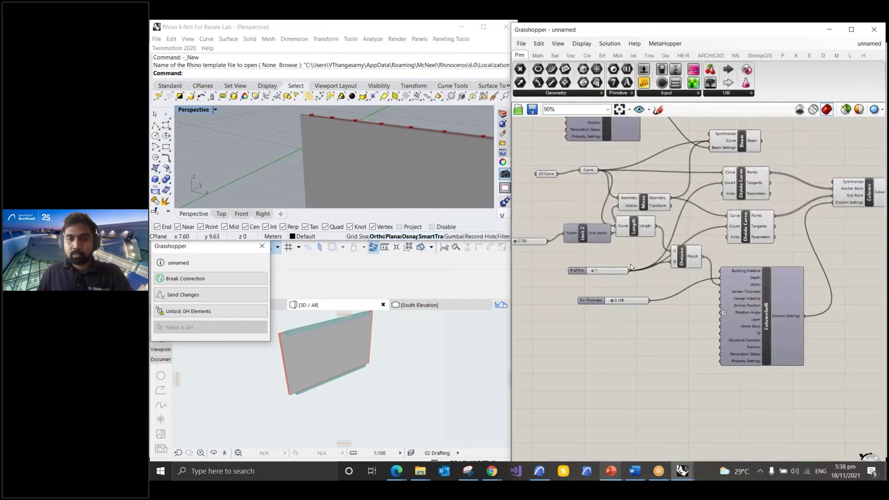
- Test the # of fins slider at 13 and set it to 9
scroll(579, 276, up, 2)
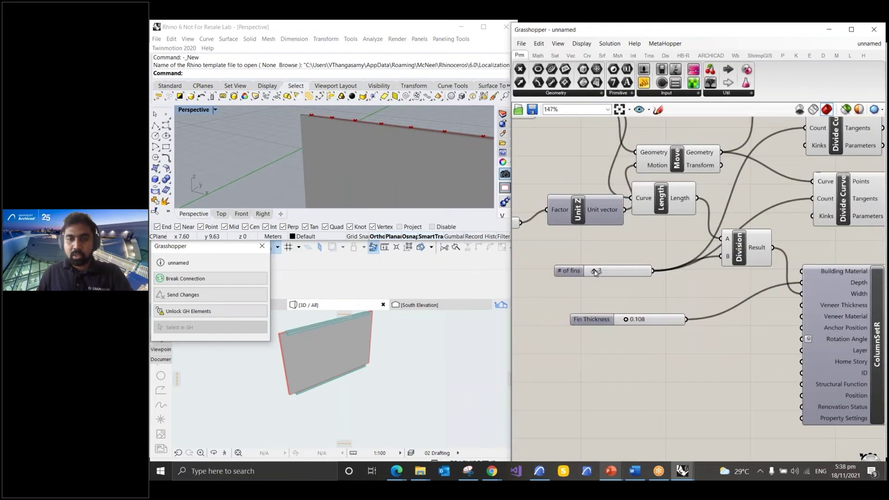
drag(597, 272, 609, 271)
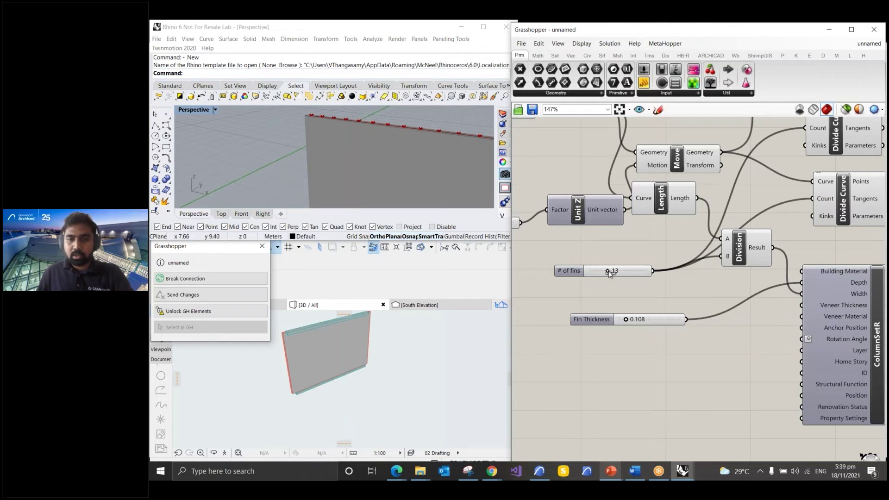
drag(609, 273, 601, 273)
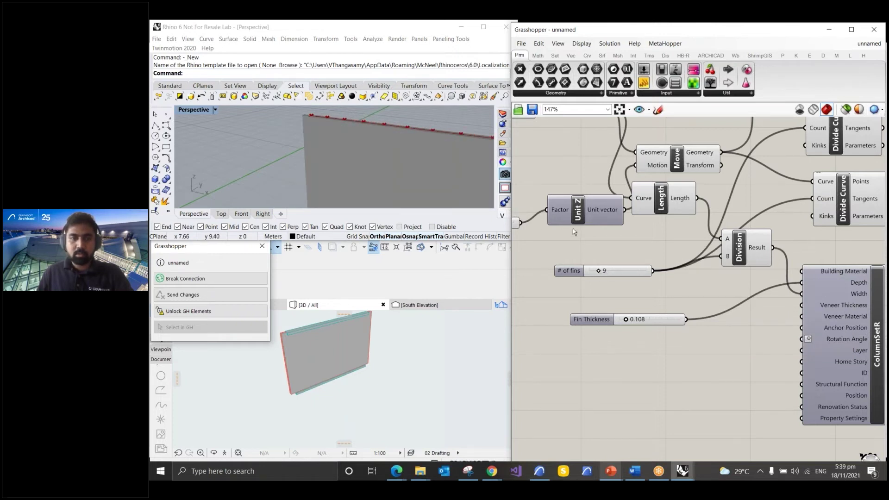
- Nudge the Column Settings component and add another Number Slider below the Fin Thickness slider
scroll(575, 229, down, 2)
drag(789, 293, 797, 284)
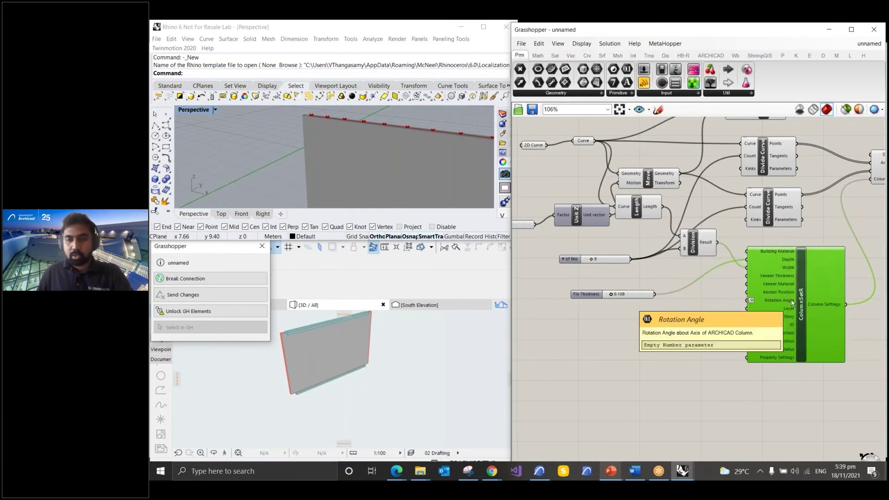
scroll(792, 302, up, 2)
scroll(790, 303, up, 2)
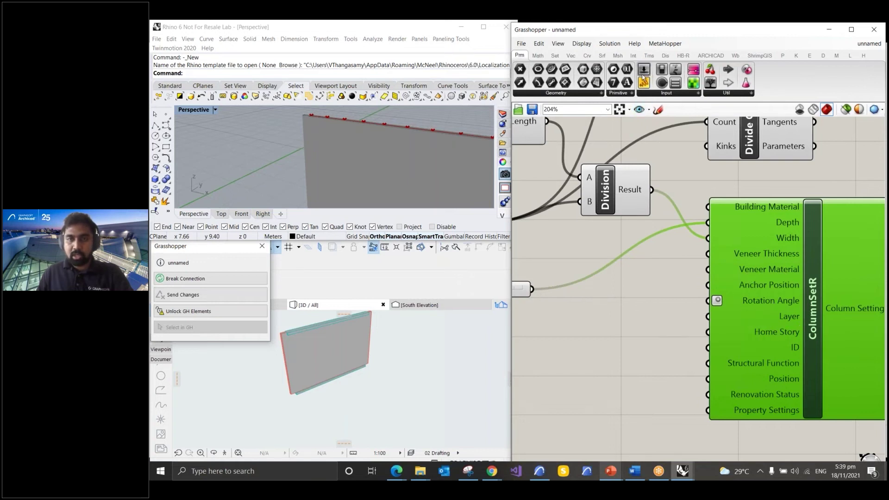
drag(643, 74, 576, 331)
scroll(638, 277, down, 1)
right_drag(638, 277, 692, 249)
drag(582, 297, 550, 317)
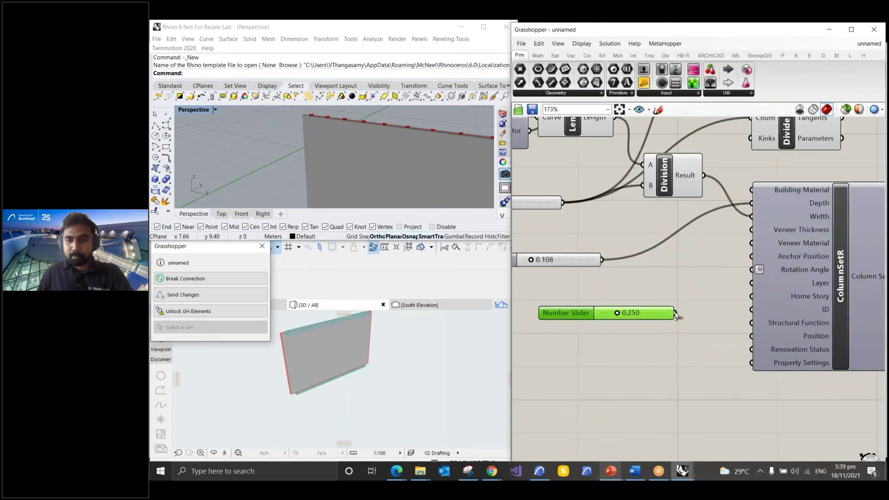
- Rename the new Number Slider to Rot Angle, make it integer-only and set its maximum to 90
drag(676, 317, 708, 290)
double_click(587, 312)
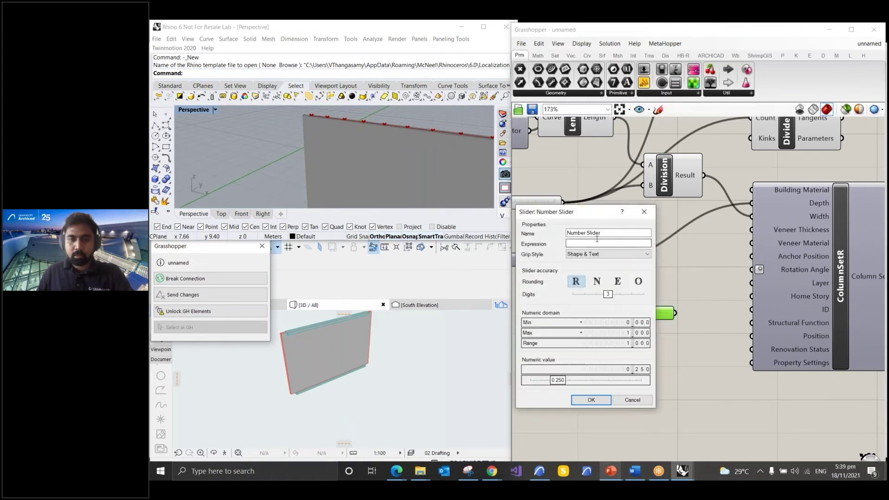
text(Rot Angle)
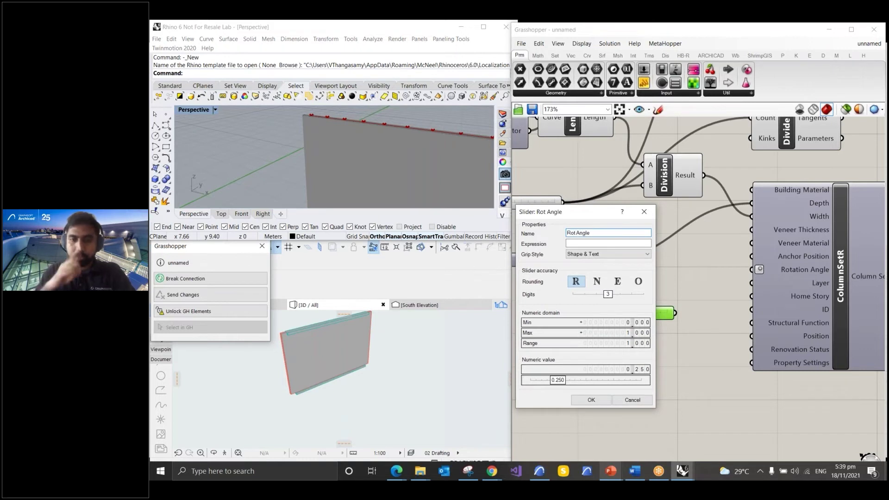
click(597, 281)
double_click(630, 330)
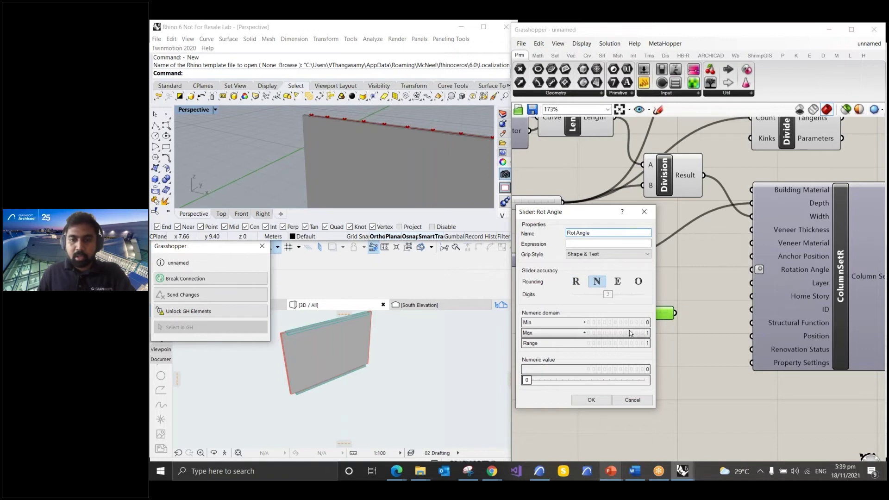
text(90)
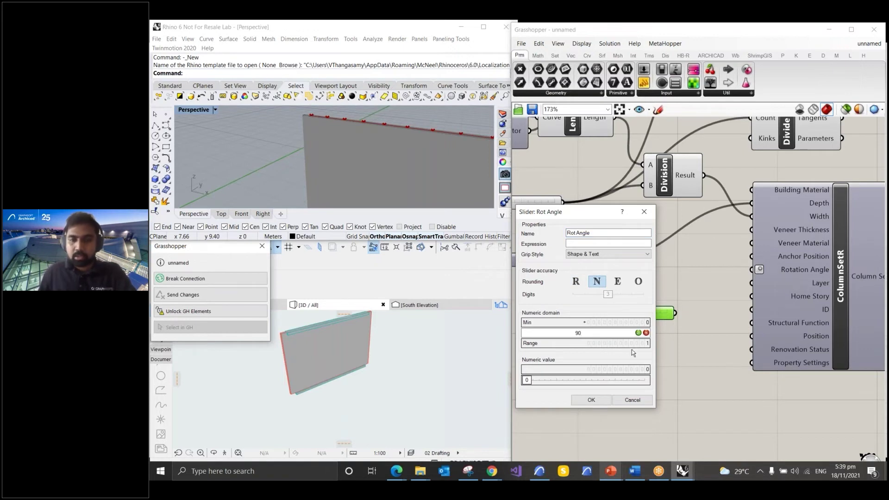
click(593, 399)
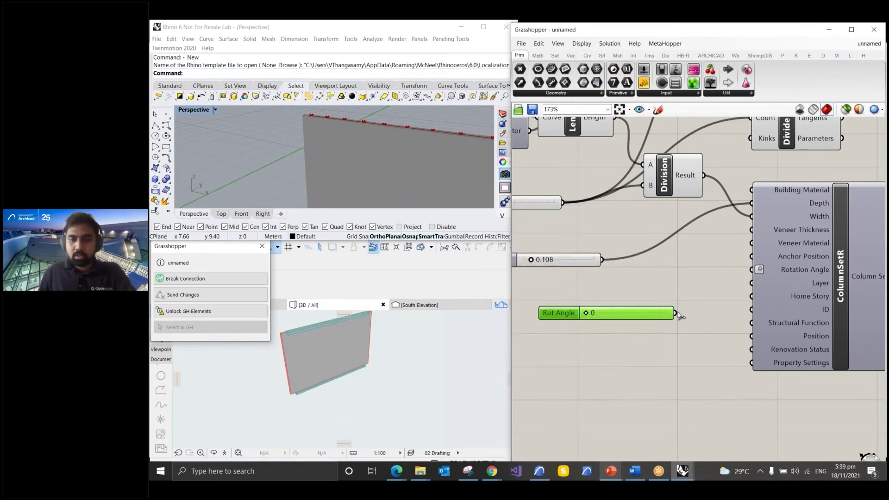
- Connect the Rot Angle slider to the Column Settings' Rotation Angle input and try a 37-degree rotation, inspecting the fins
drag(676, 313, 751, 279)
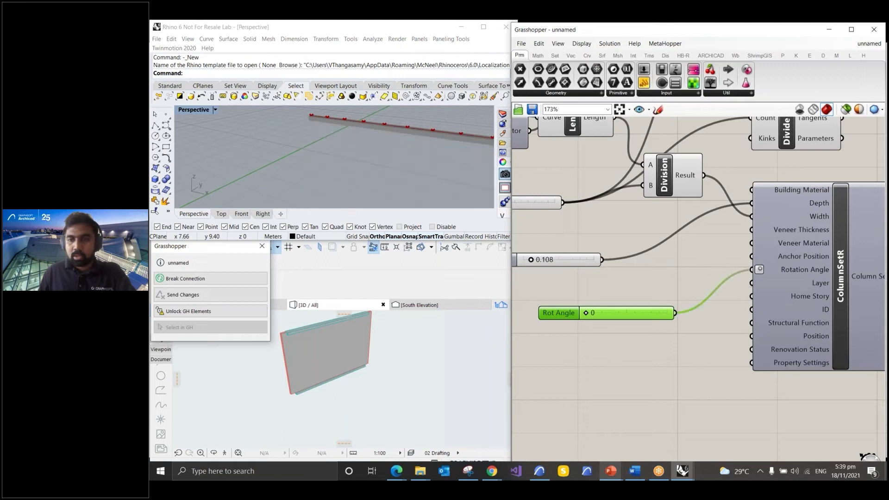
drag(588, 314, 620, 314)
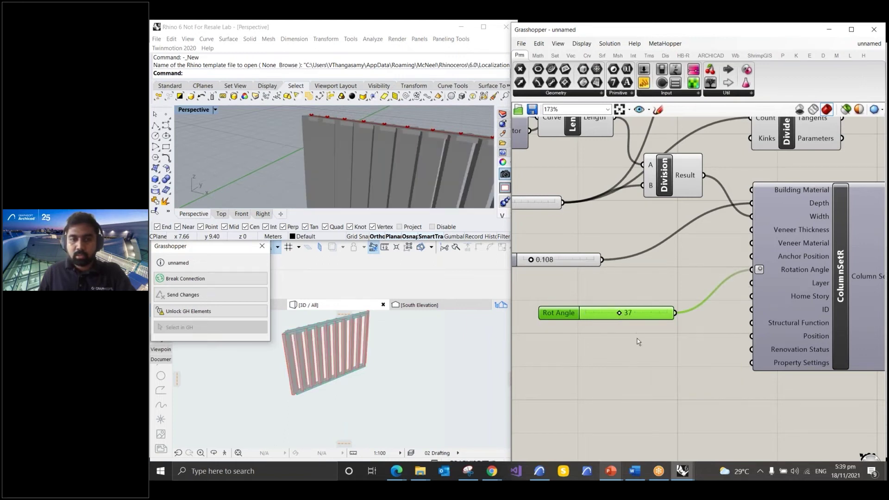
scroll(384, 159, down, 4)
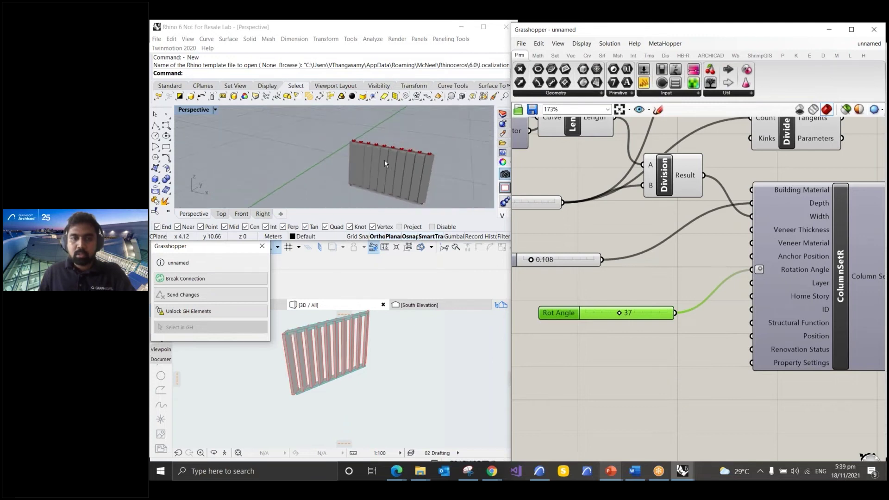
scroll(308, 389, up, 3)
right_click(392, 409)
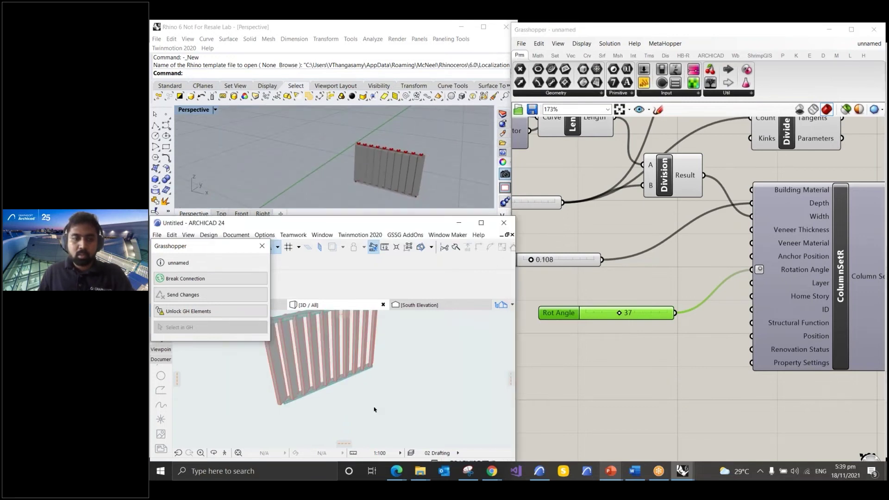
- Test the Rot Angle slider at 90, set it to 15, and set the Fin Thickness slider to 0.051
drag(628, 310, 670, 317)
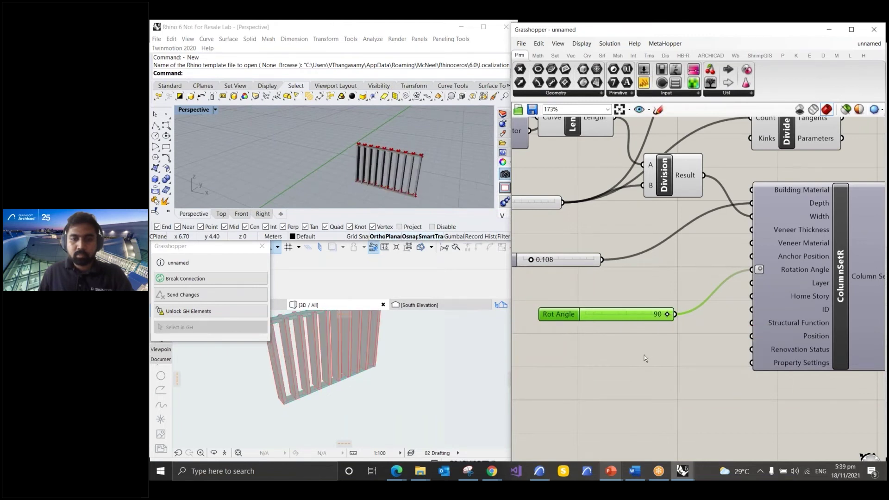
drag(666, 317, 598, 320)
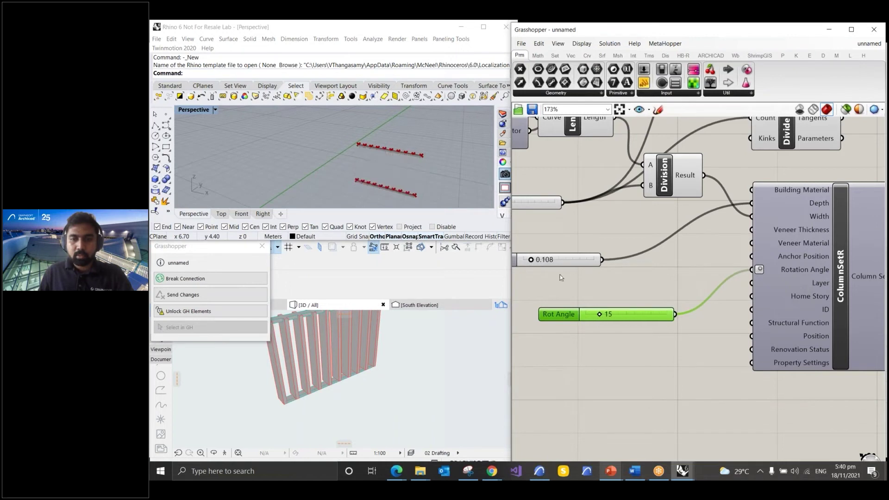
scroll(519, 250, down, 3)
scroll(541, 260, up, 4)
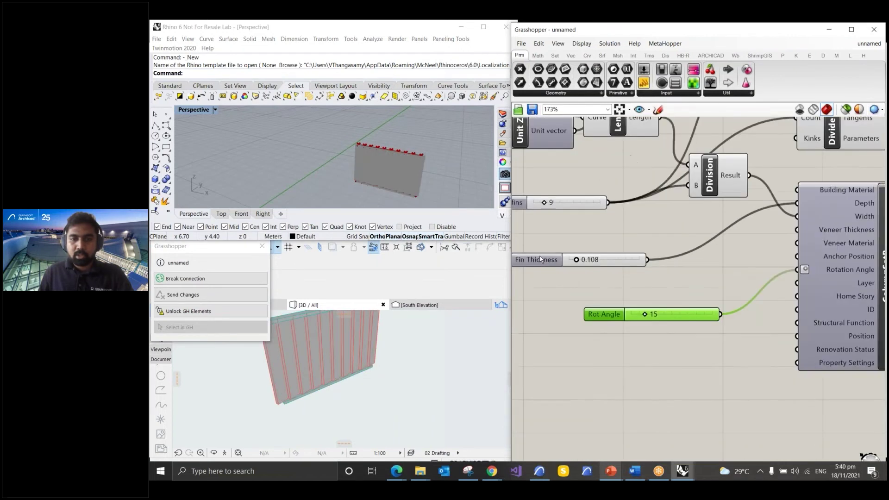
scroll(541, 259, up, 3)
drag(600, 262, 594, 263)
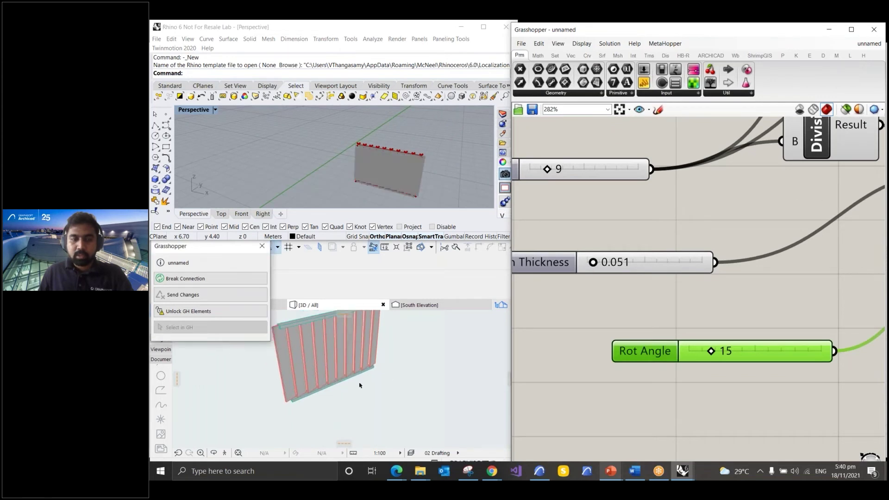
- Set the # of fins slider to 17 and inspect the fins up close in Archicad's 3D view
scroll(672, 234, down, 2)
scroll(530, 165, up, 4)
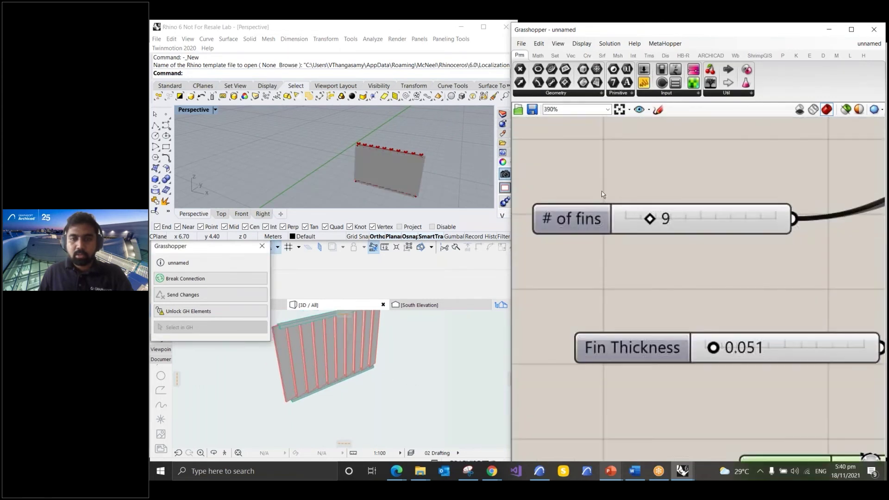
drag(650, 220, 695, 221)
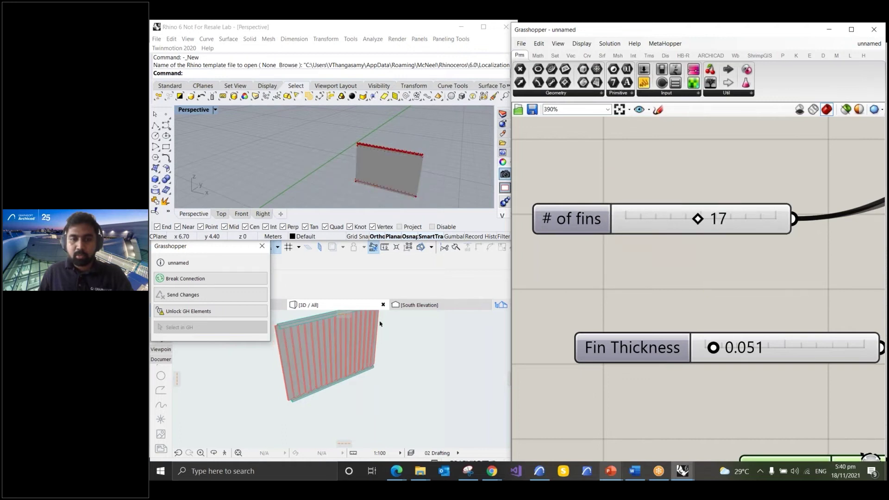
scroll(278, 383, up, 6)
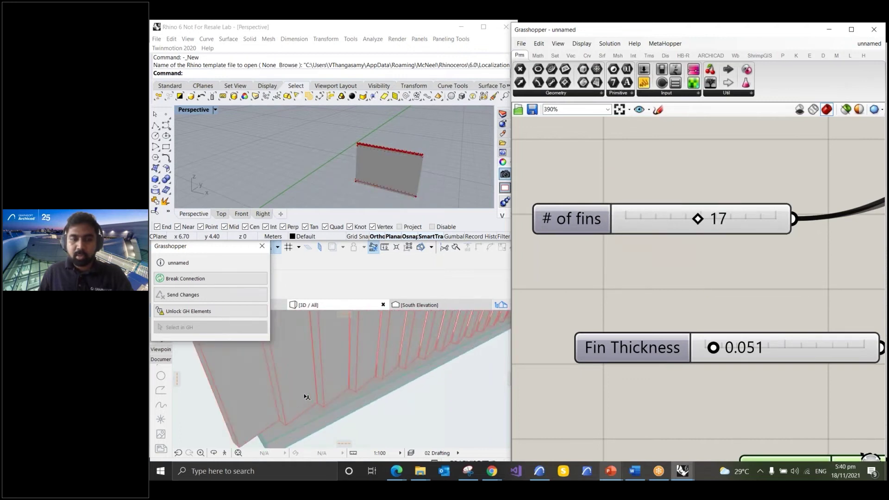
scroll(305, 397, down, 3)
scroll(577, 263, down, 4)
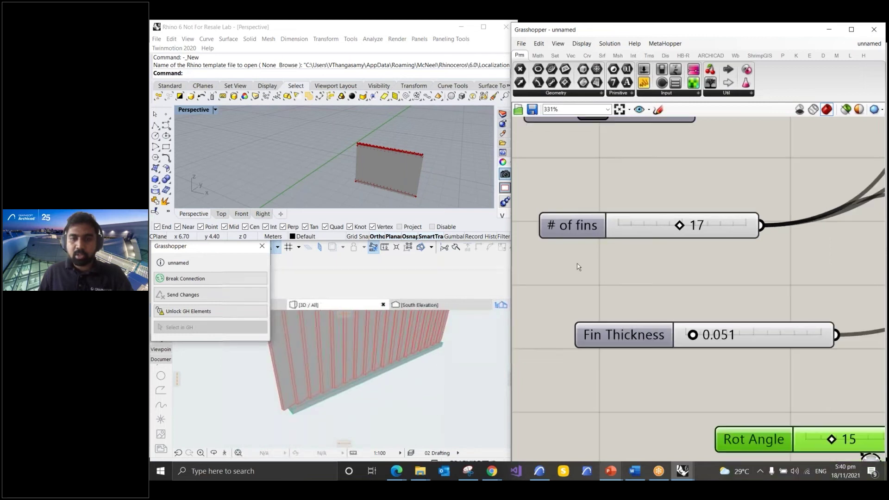
- Nudge the Length and Division components slightly to tidy the wiring around the # of fins slider
scroll(577, 267, down, 2)
scroll(731, 228, up, 3)
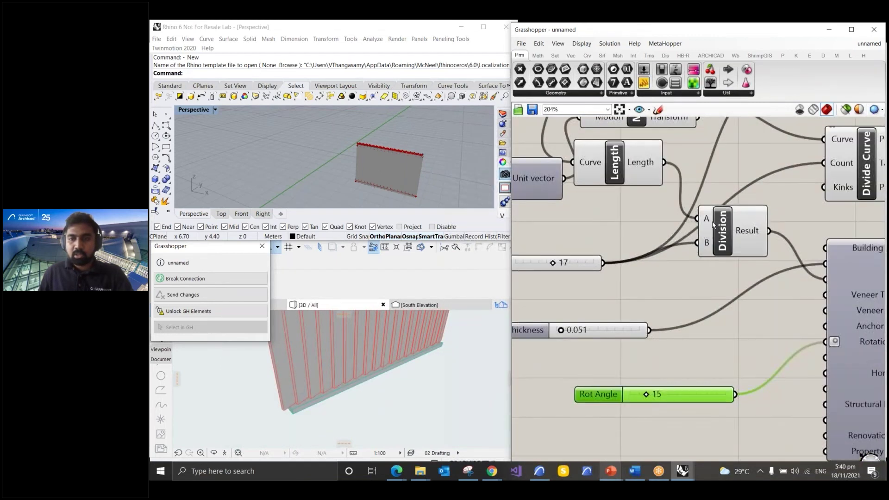
click(731, 228)
drag(731, 228, 739, 233)
drag(616, 160, 626, 163)
scroll(532, 265, down, 1)
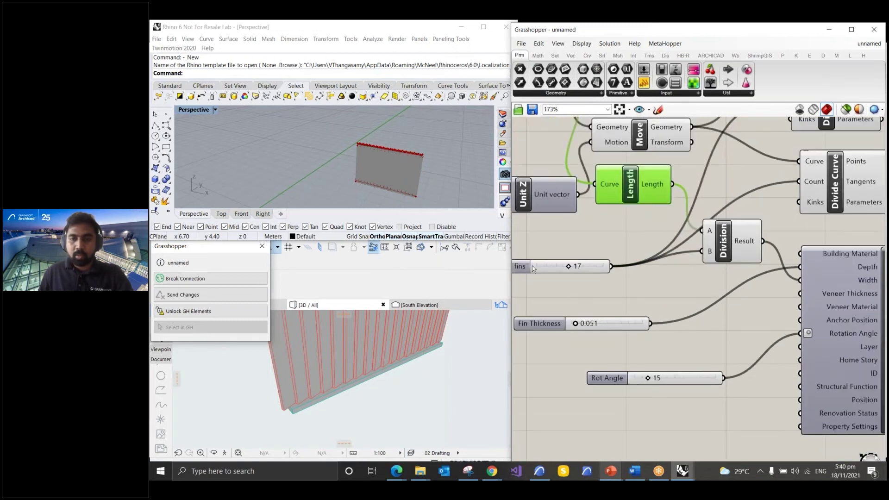
drag(533, 266, 536, 266)
drag(731, 235, 726, 227)
scroll(707, 284, down, 6)
scroll(699, 304, up, 4)
click(648, 309)
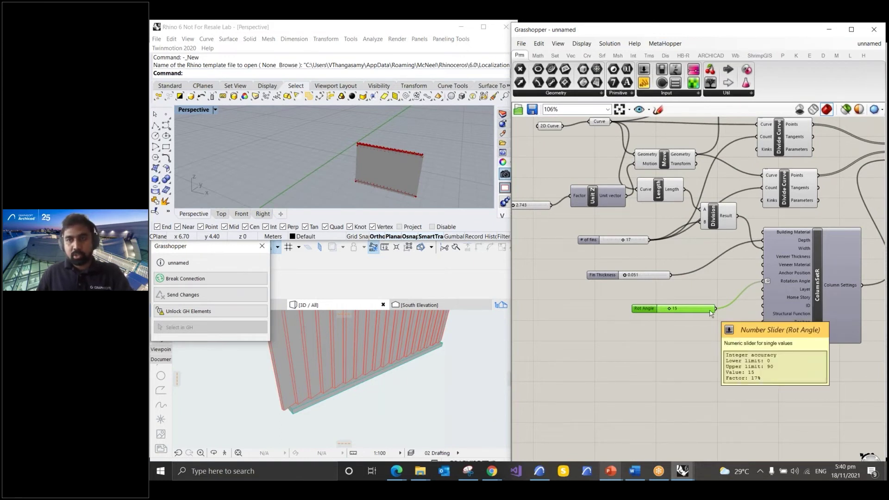
- Add Ladybug's LB Download Weather component to the canvas below the Fin Thickness and Rot Angle sliders
click(849, 57)
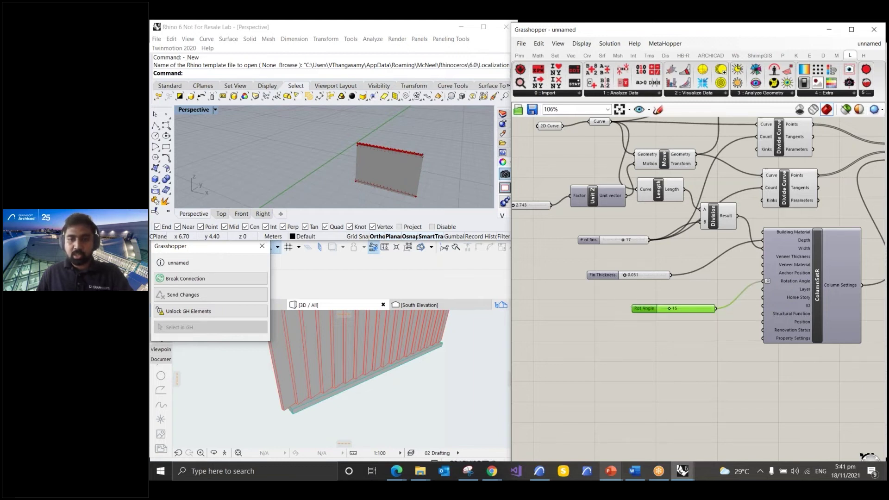
click(707, 337)
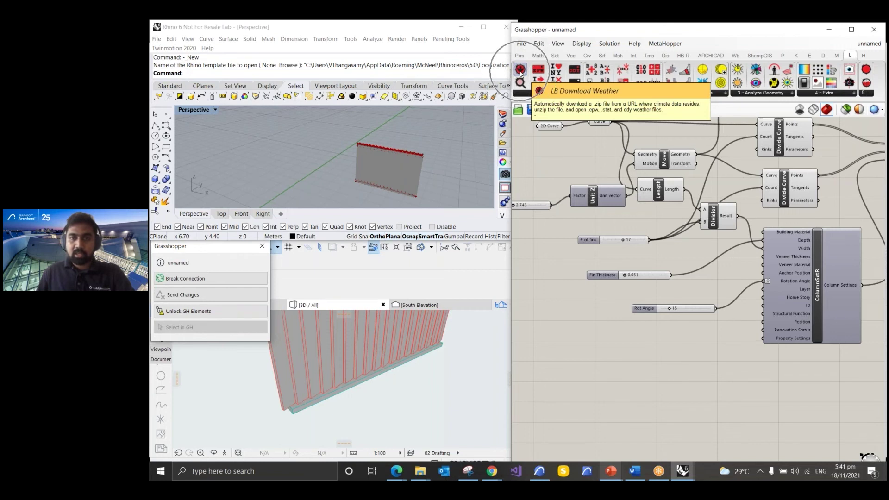
drag(521, 72, 594, 348)
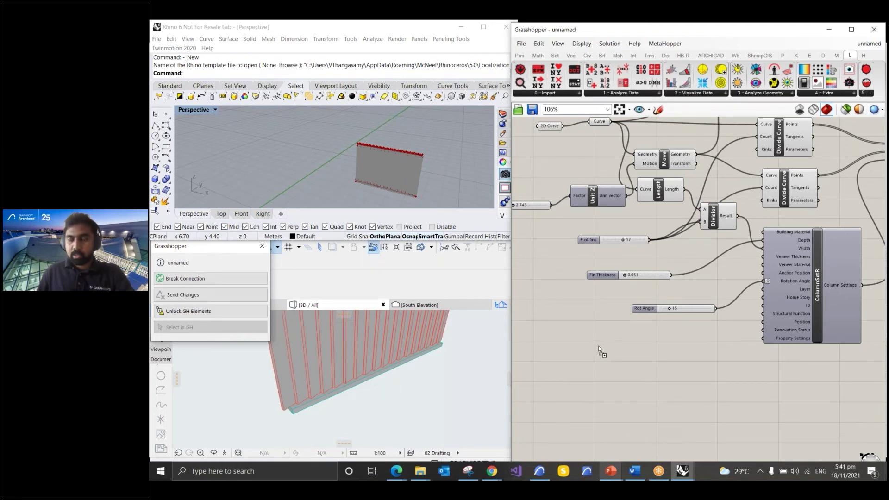
drag(599, 346, 599, 346)
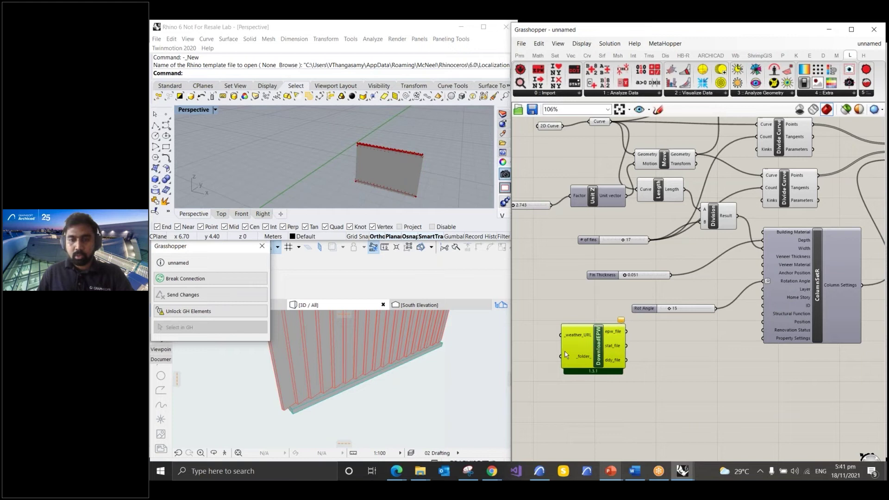
scroll(565, 351, up, 3)
click(580, 329)
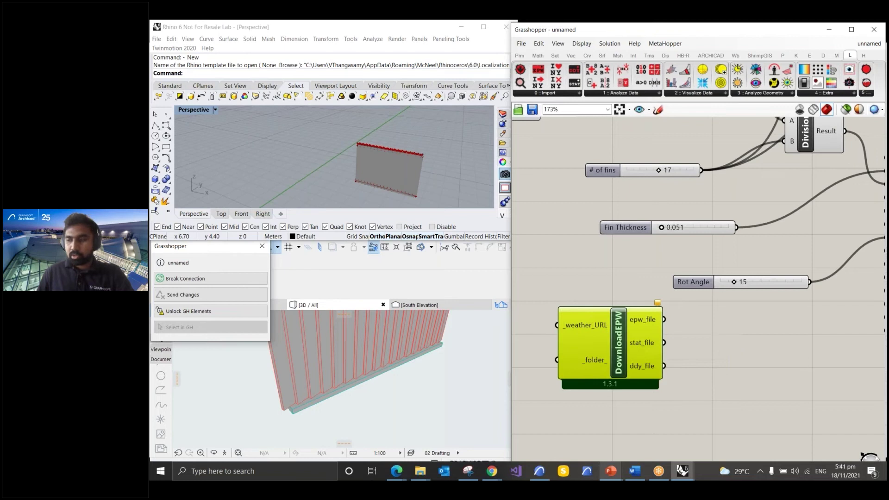
- Switch to a Chrome Incognito window, search for "ladybug weather url" and open the Ladybug Tools epwmap page
key(alt+Tab)
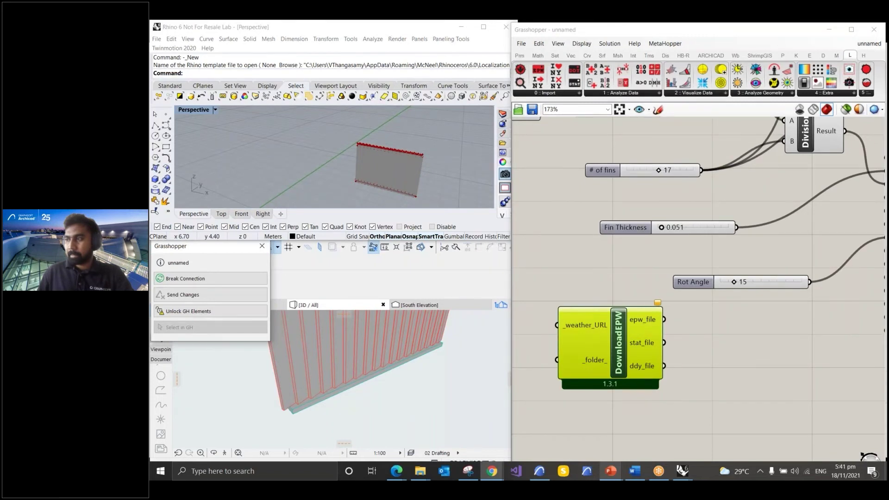
drag(888, 95, 287, 82)
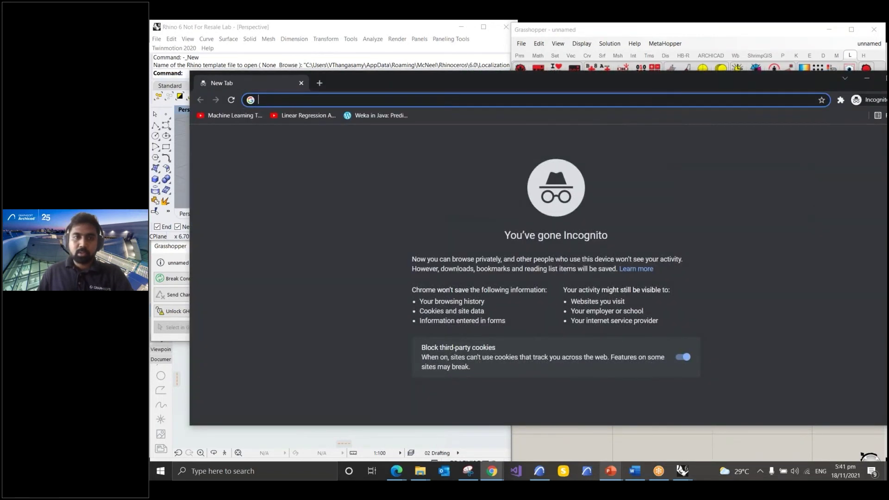
double_click(387, 79)
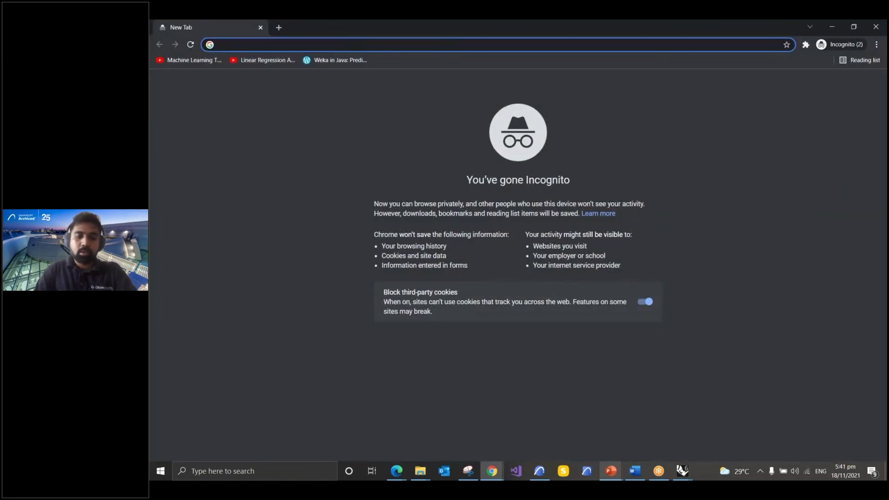
text(Ladybug weather url)
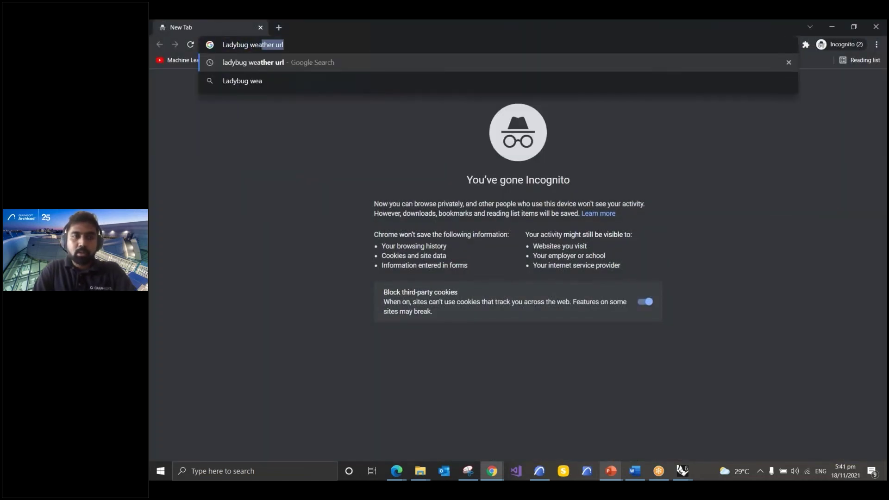
key(Return)
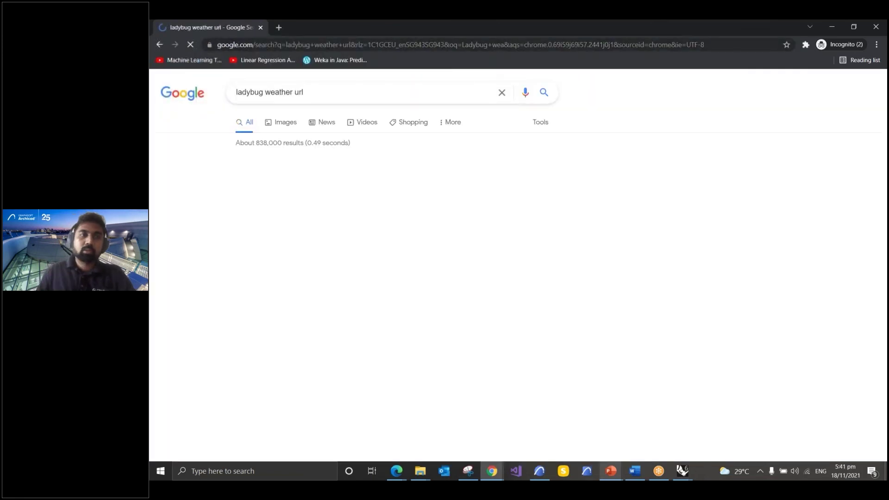
click(266, 176)
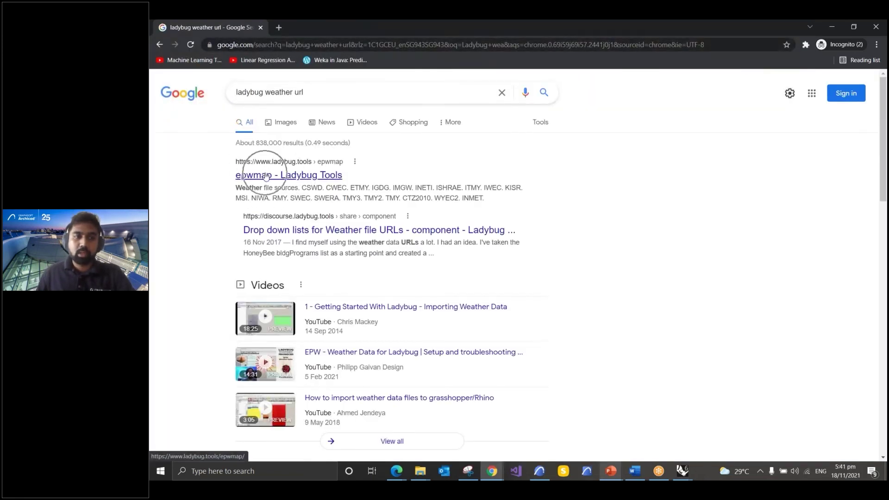
click(266, 177)
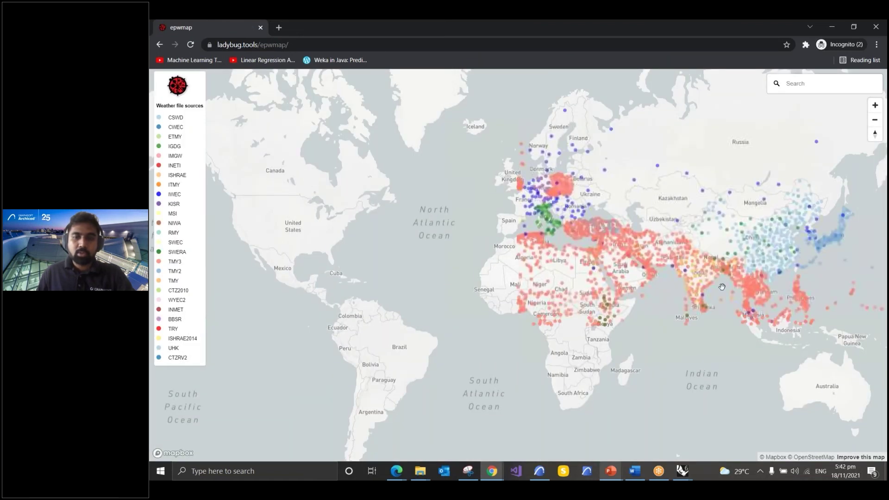
- Locate Singapore on the weather map and copy the link of the Paya Lebar AB weather file to the clipboard
scroll(798, 329, up, 4)
scroll(703, 329, up, 3)
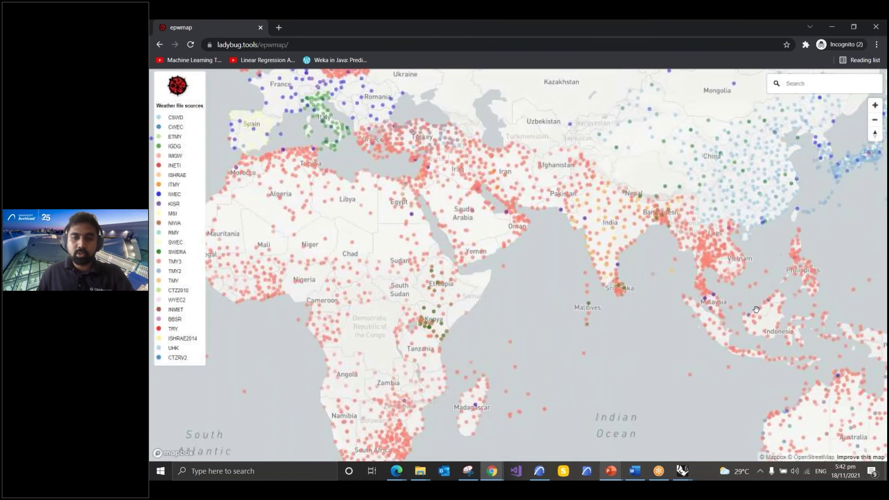
scroll(702, 330, up, 10)
scroll(633, 304, up, 10)
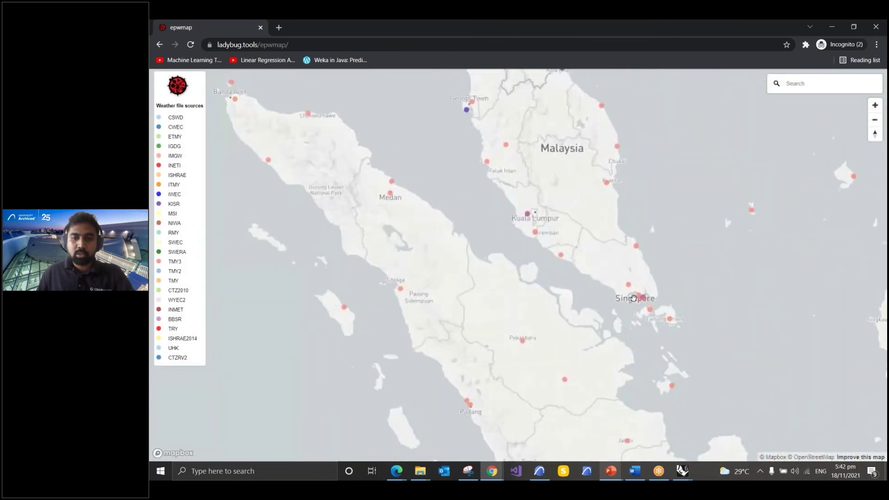
scroll(682, 261, up, 3)
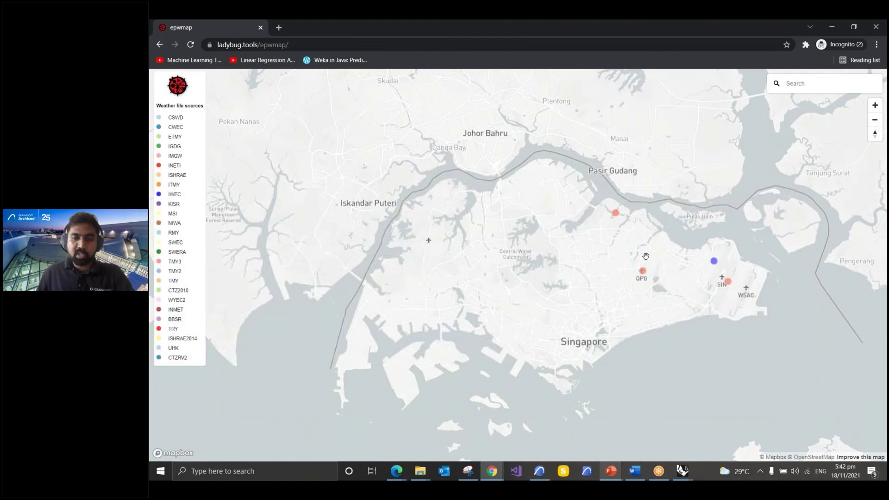
scroll(651, 259, up, 3)
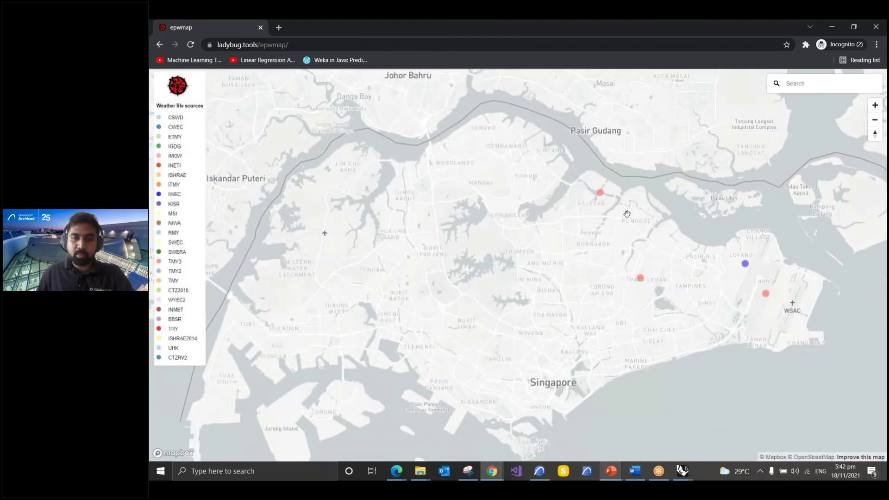
scroll(644, 264, up, 3)
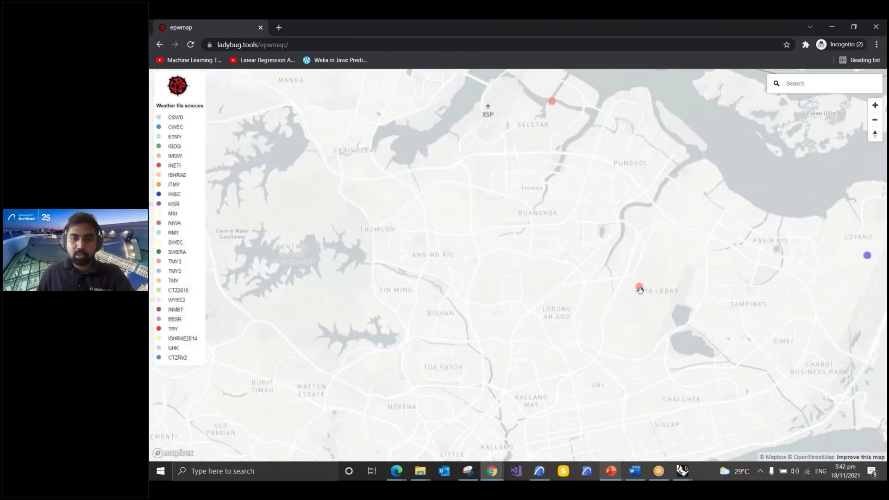
click(639, 290)
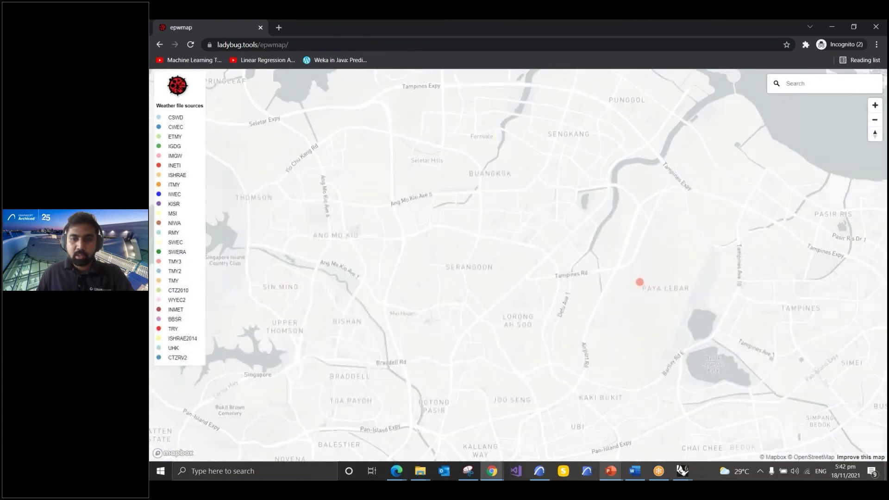
click(626, 267)
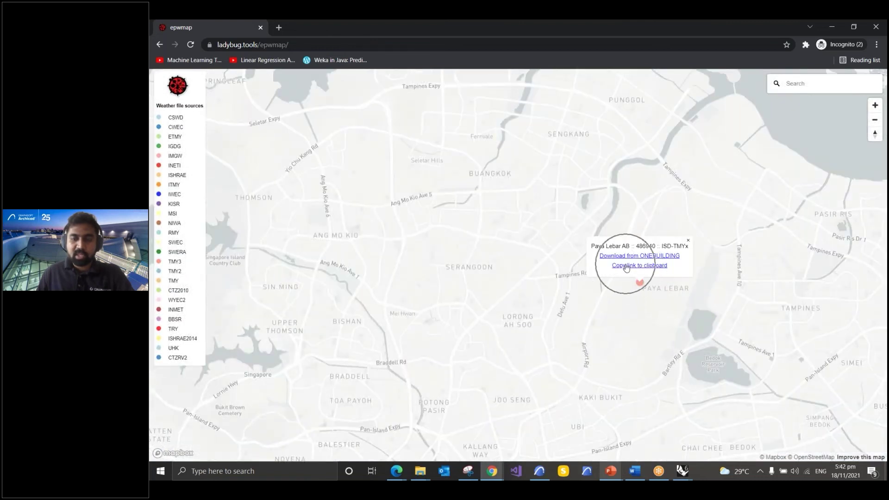
click(626, 267)
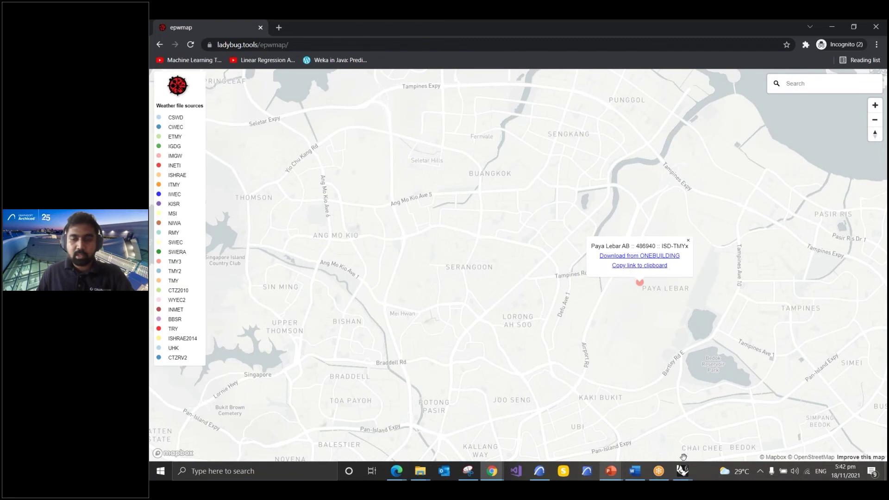
- Switch back to Grasshopper, add a Panel beside the DownloadEPW component and paste the copied weather URL into it
mouse_move(682, 471)
click(648, 439)
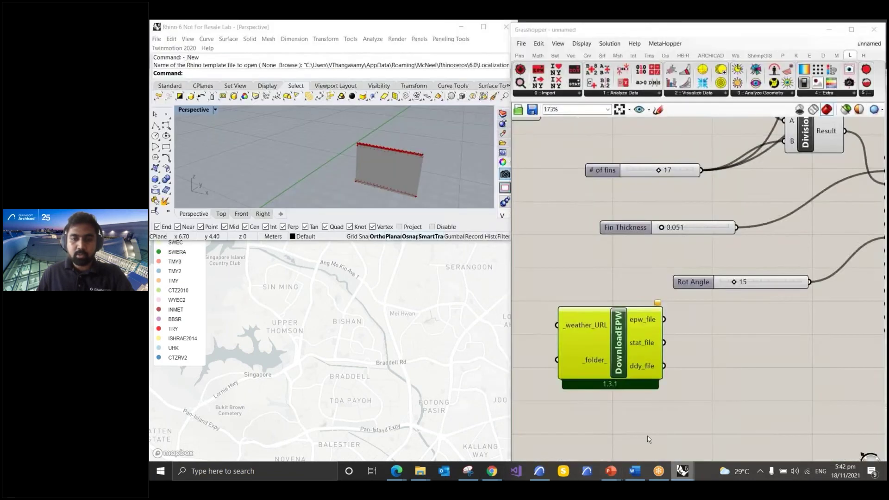
scroll(627, 182, down, 3)
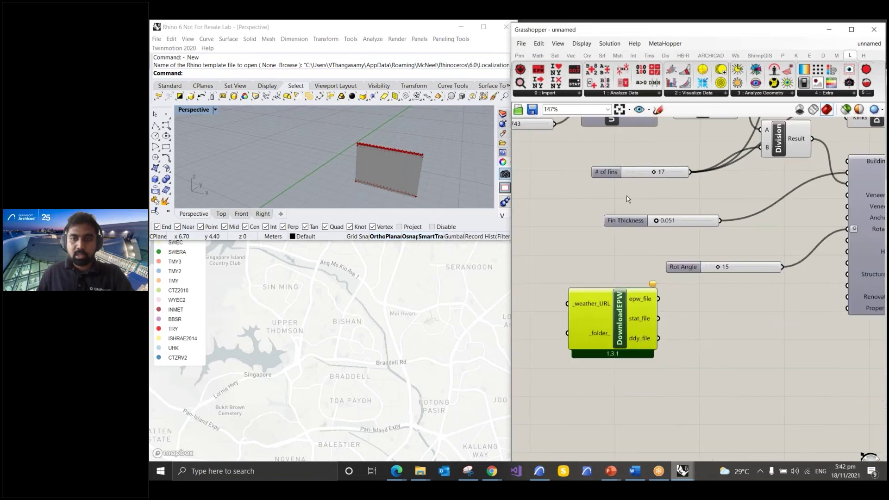
drag(628, 307, 692, 293)
click(520, 55)
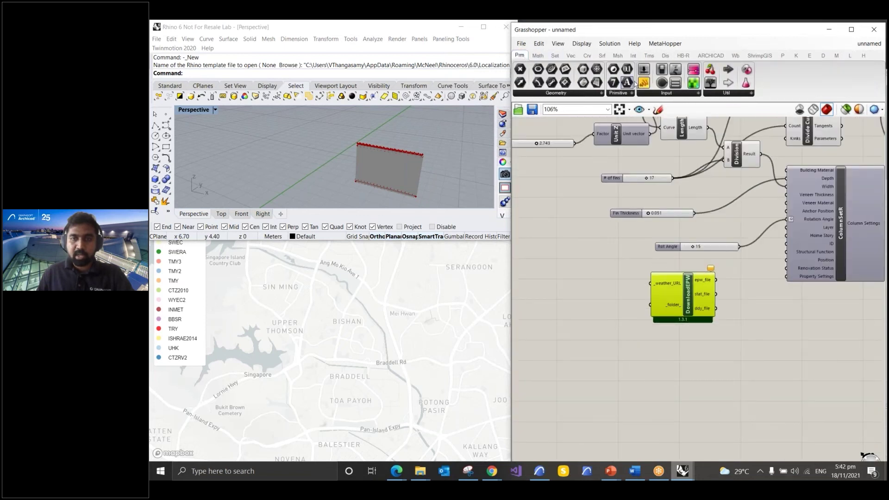
drag(564, 302, 565, 301)
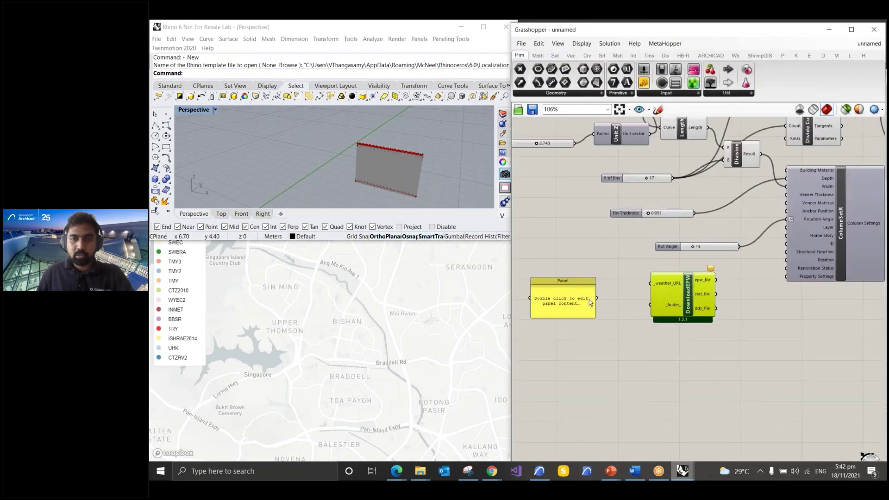
click(561, 300)
double_click(563, 308)
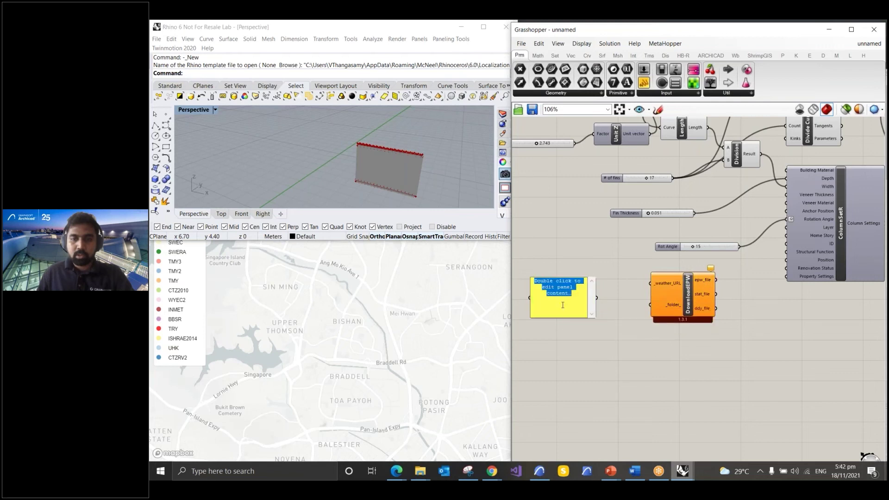
key(ctrl+v)
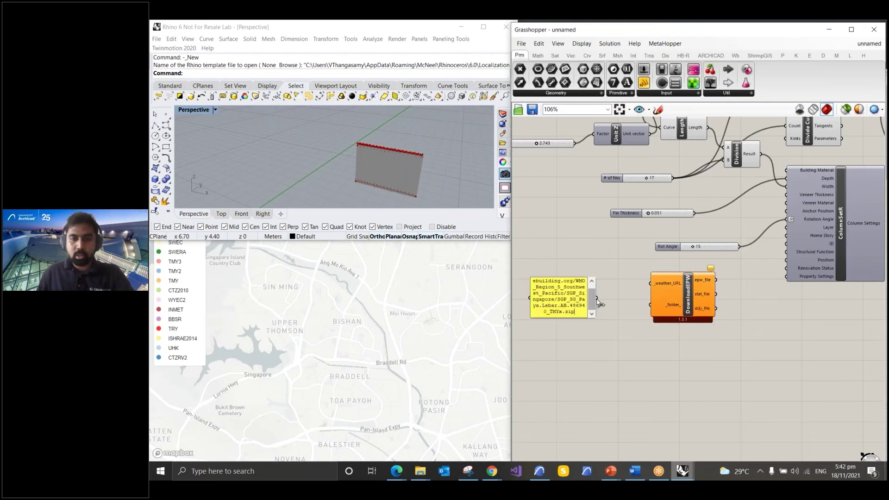
- Connect the URL Panel to DownloadEPW's _weather_URL input and check the epw_file output
click(597, 303)
drag(598, 299, 650, 284)
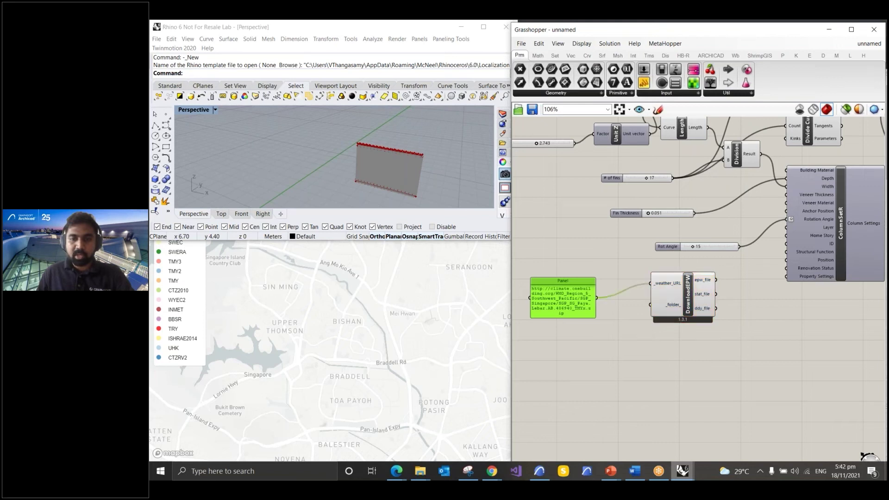
click(689, 292)
scroll(698, 304, up, 3)
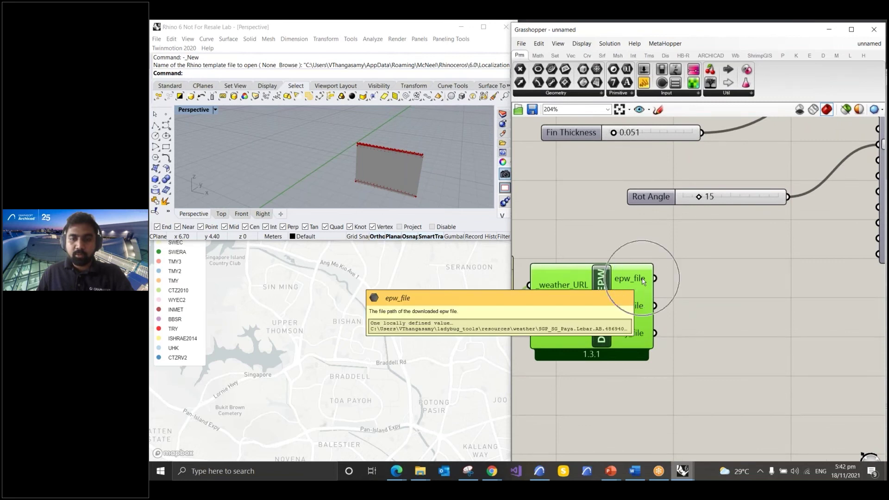
- Add an LB Import Location component beside DownloadEPW, connect epw_file to its _epw_file input and align it with that output
click(850, 58)
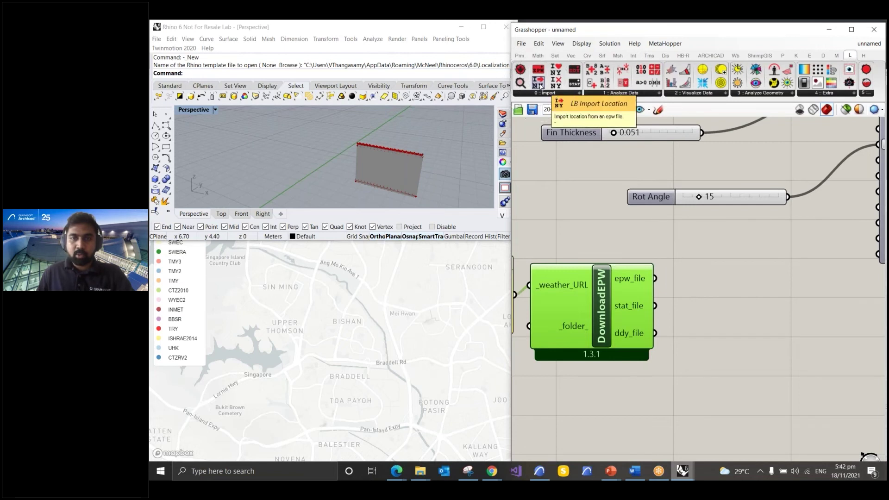
drag(539, 85, 731, 308)
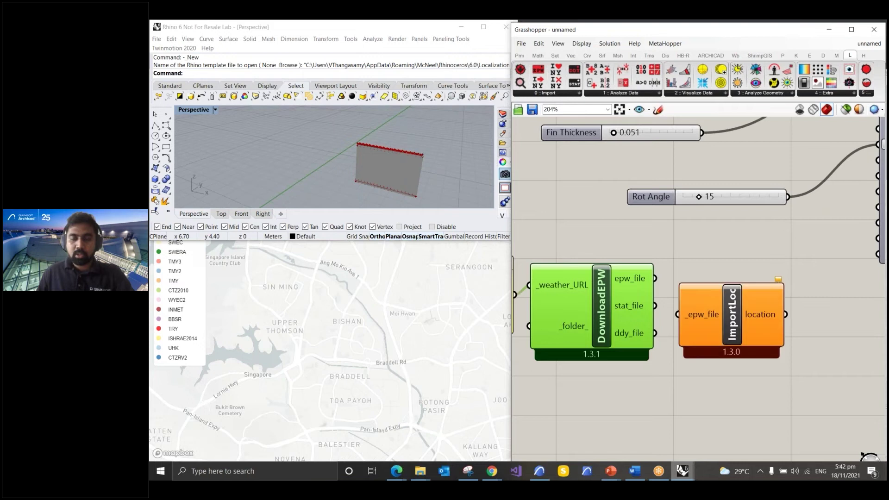
drag(655, 279, 678, 316)
drag(731, 315, 729, 289)
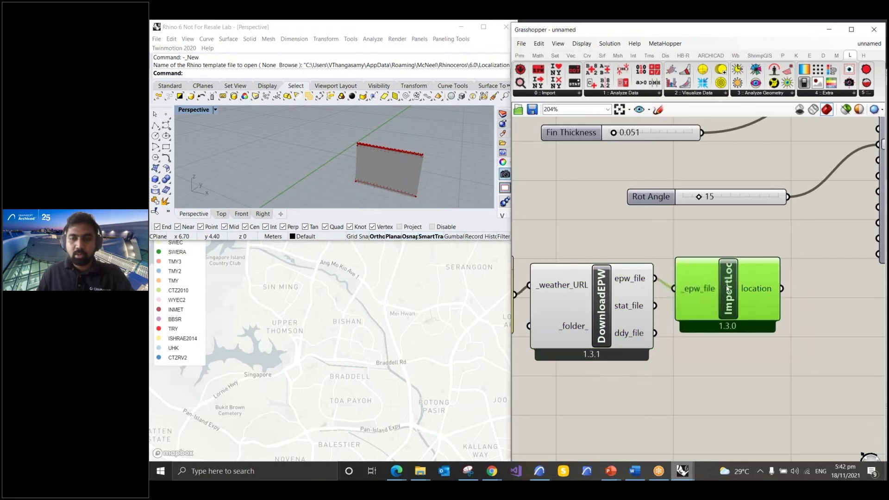
- Move the URL Panel, DownloadEPW and ImportLoc components together, further away from the fin sliders
scroll(566, 277, down, 3)
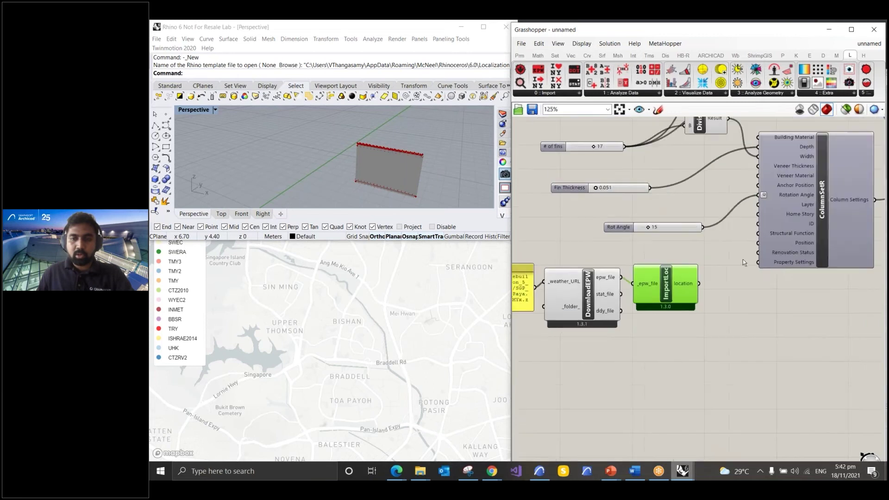
scroll(744, 260, up, 2)
scroll(655, 273, down, 5)
drag(566, 259, 591, 293)
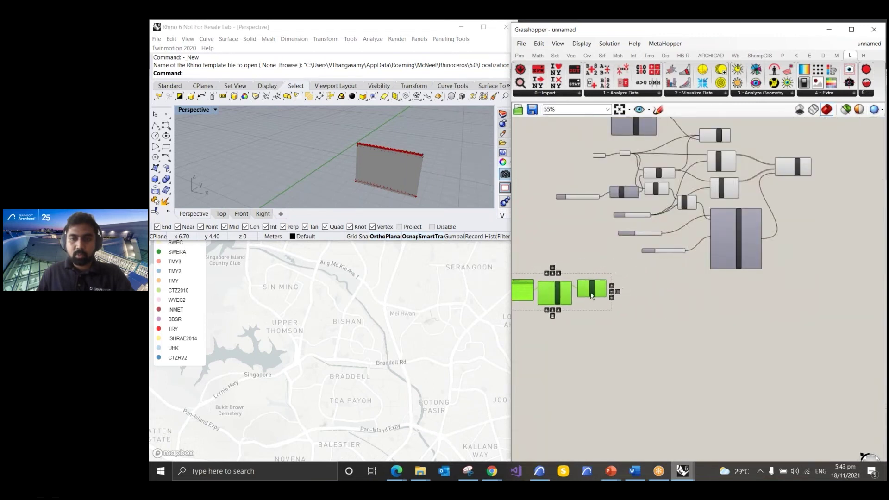
scroll(596, 310, up, 4)
click(606, 324)
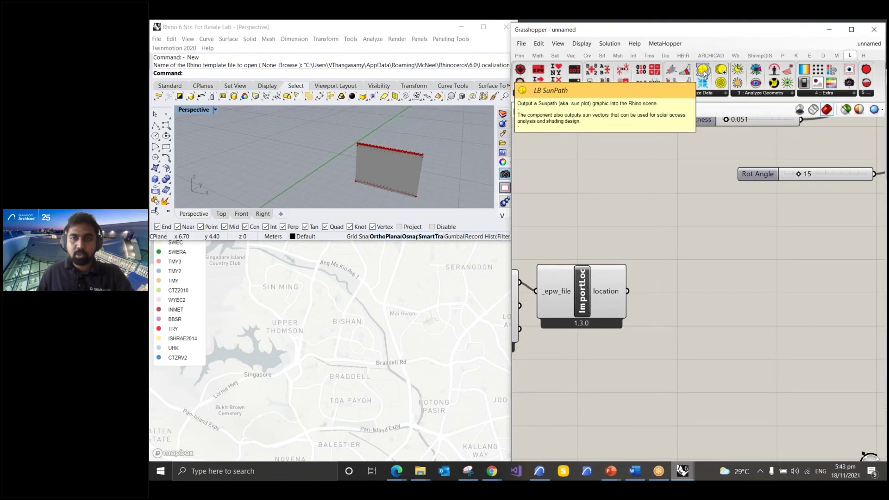
- Add an LB SunPath component beside ImportLoc and connect the location output to its _location input
drag(704, 71, 704, 78)
key(ctrl)
key(ctrl)
key(ctrl)
key(ctrl)
key(ctrl)
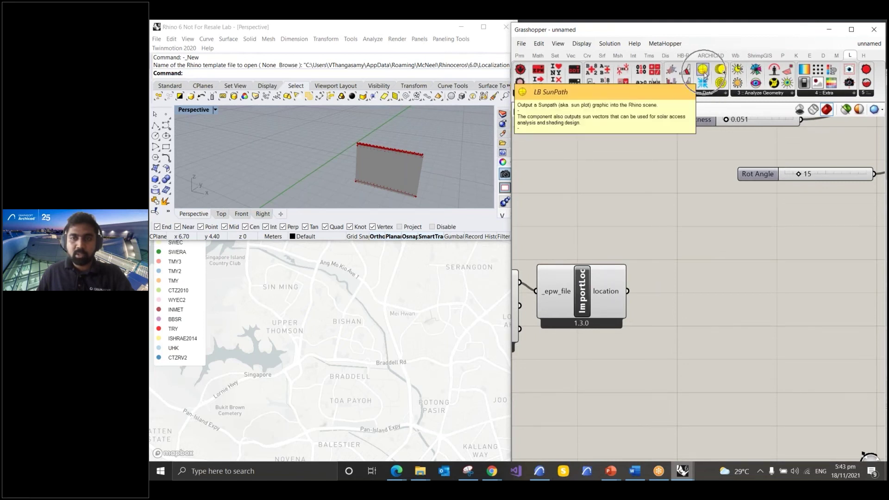
drag(705, 74, 714, 224)
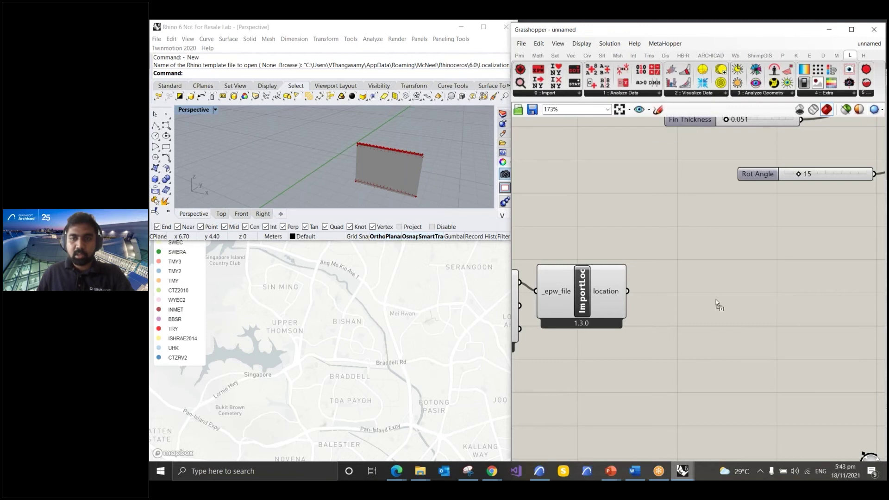
drag(716, 300, 716, 300)
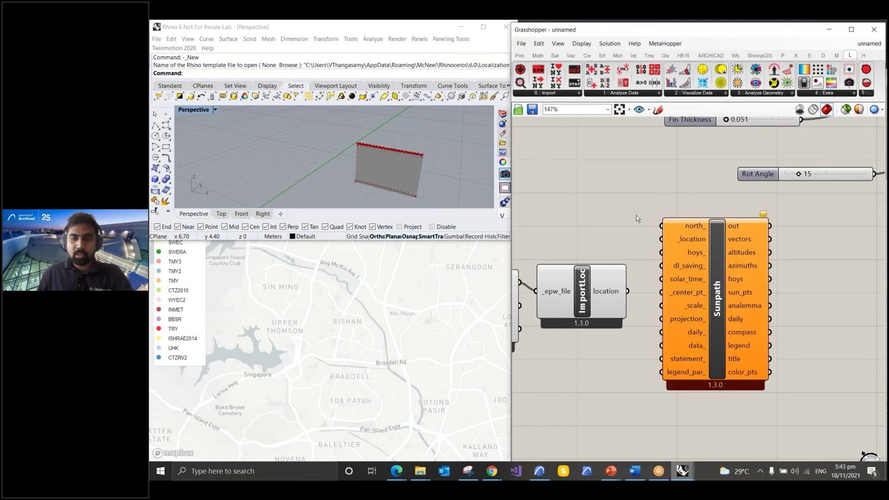
scroll(637, 215, down, 3)
drag(631, 262, 665, 255)
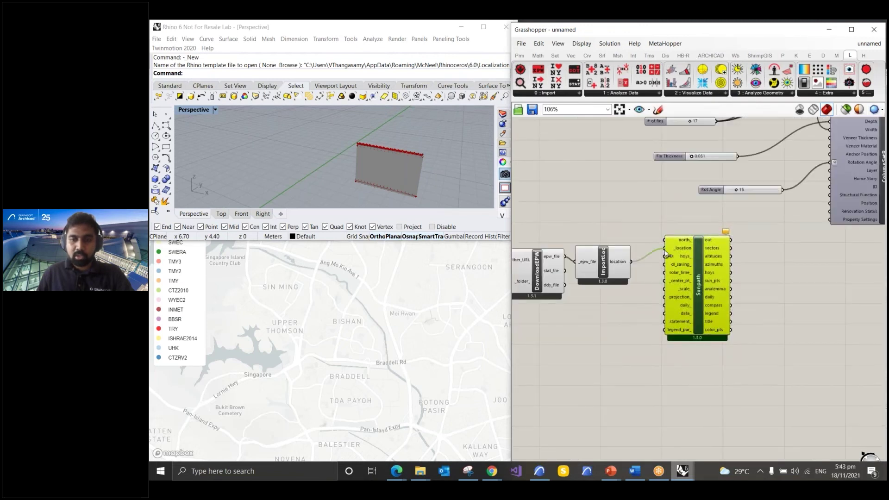
click(637, 315)
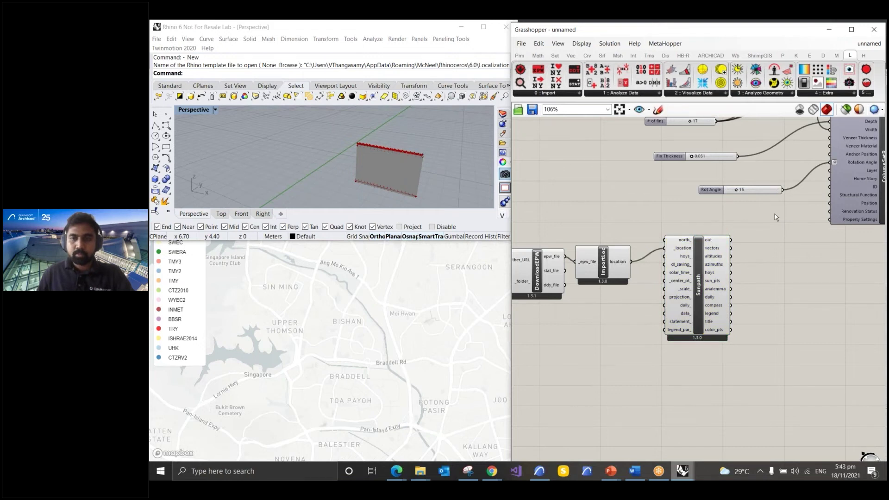
- Add an LB Analysis Period component to the canvas below the ImportLoc component
scroll(775, 216, down, 1)
click(626, 76)
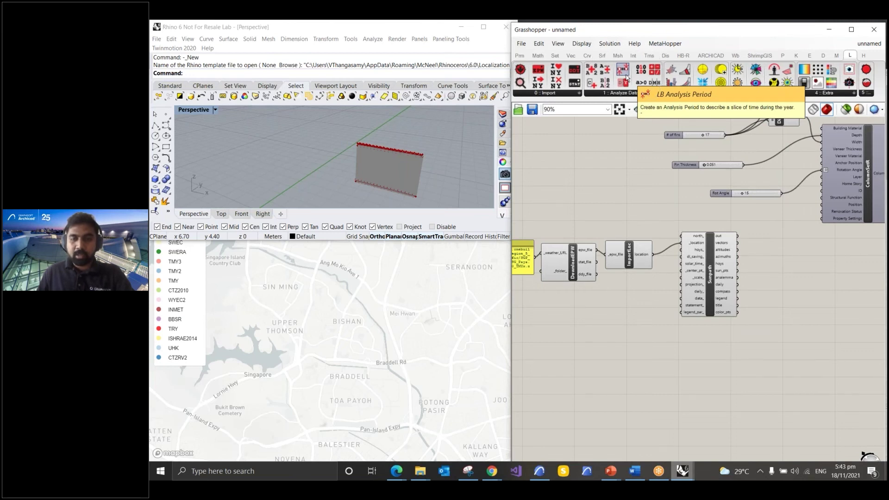
drag(635, 256, 623, 318)
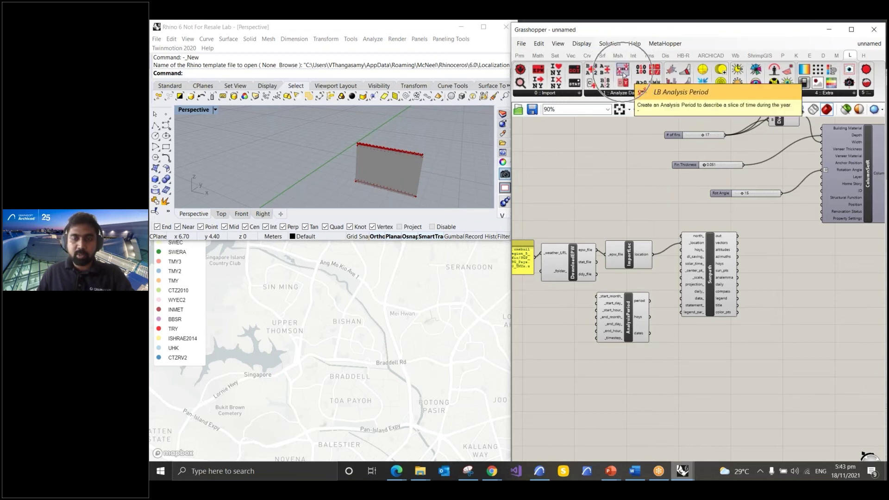
scroll(602, 315, up, 3)
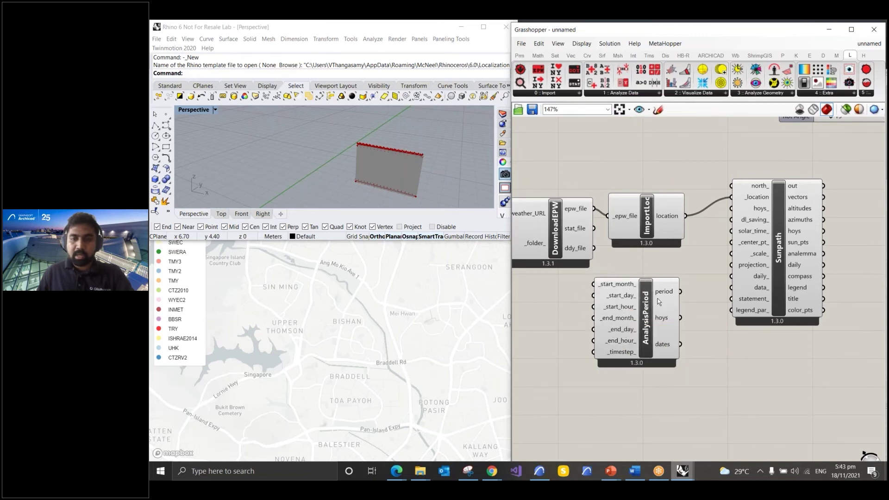
scroll(630, 303, down, 3)
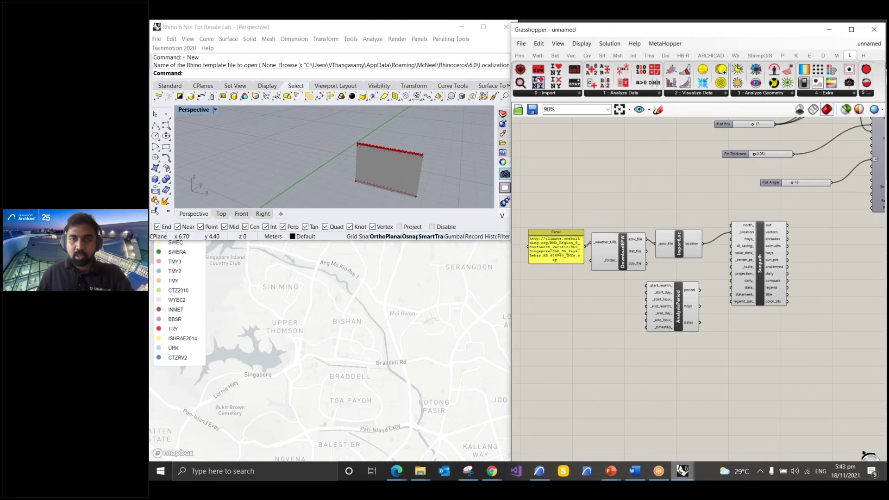
- Add a Number Slider to the canvas beside the AnalysisPeriod component, on its input side
click(519, 55)
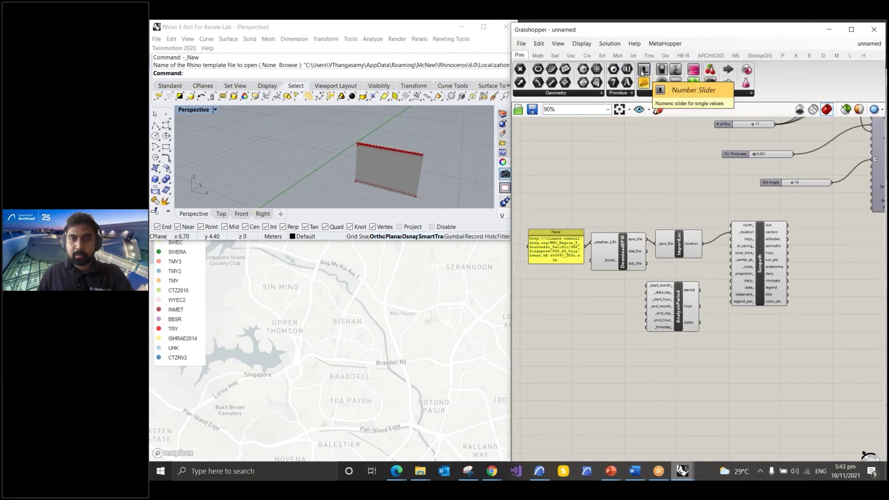
drag(643, 72, 570, 299)
scroll(552, 301, up, 3)
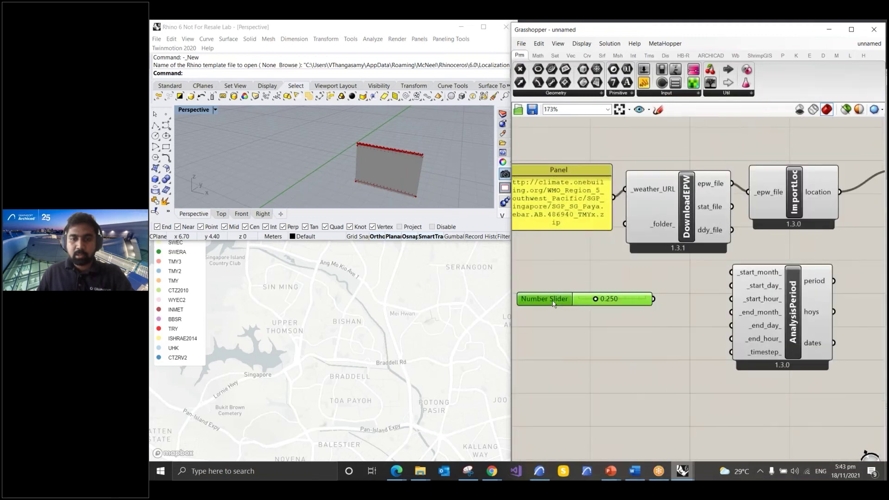
- Name the new slider Month and make it an integer slider from 1 to 12 with a value of 4
double_click(552, 301)
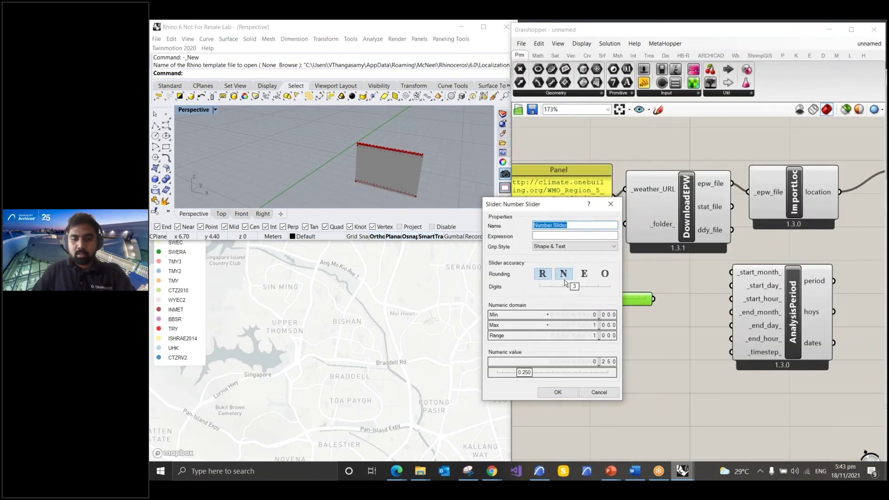
text(Mot)
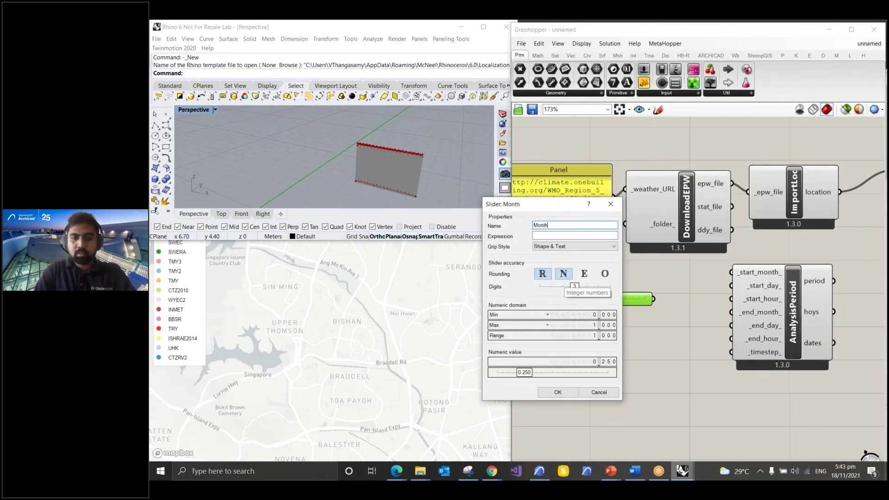
click(564, 274)
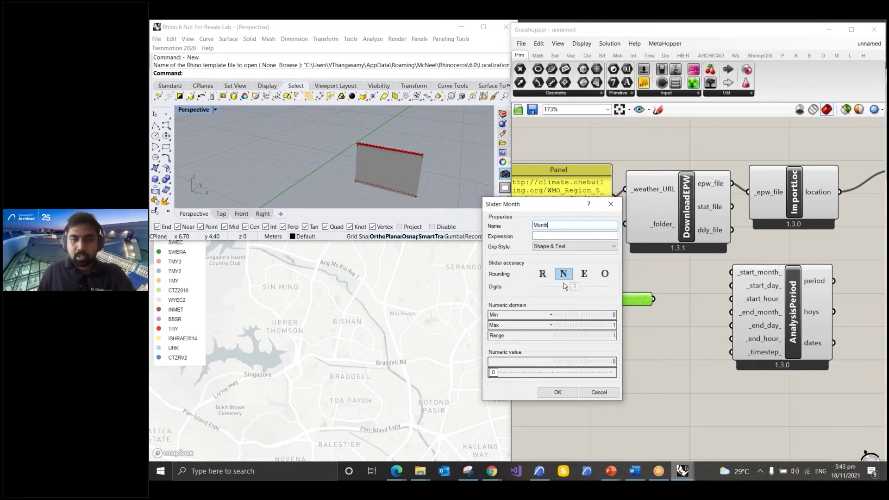
double_click(572, 315)
text(1)
key(Tab)
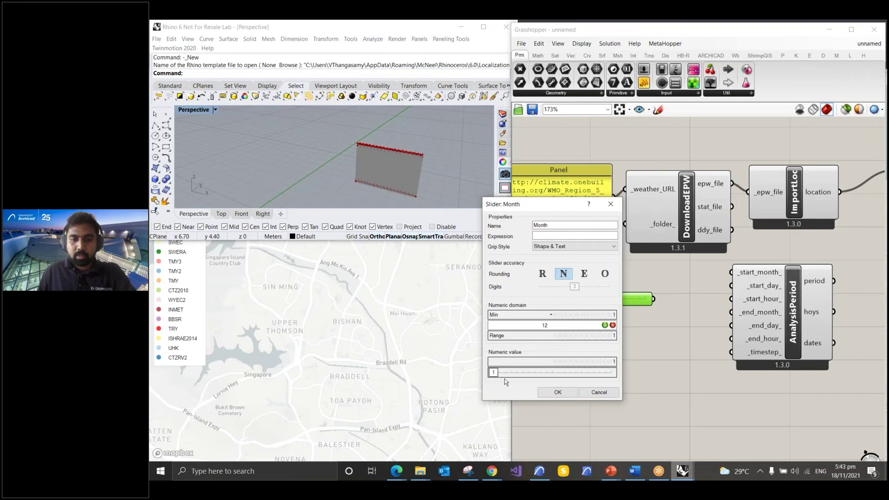
key(Return)
drag(510, 374, 527, 374)
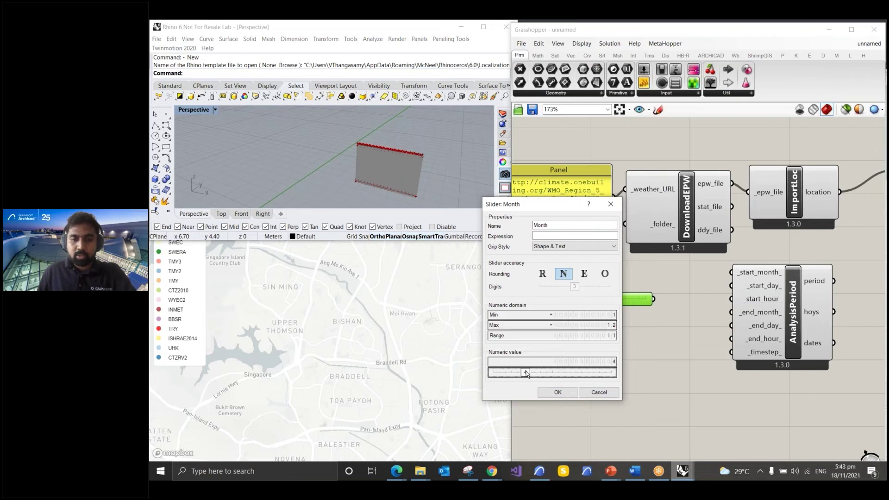
click(555, 393)
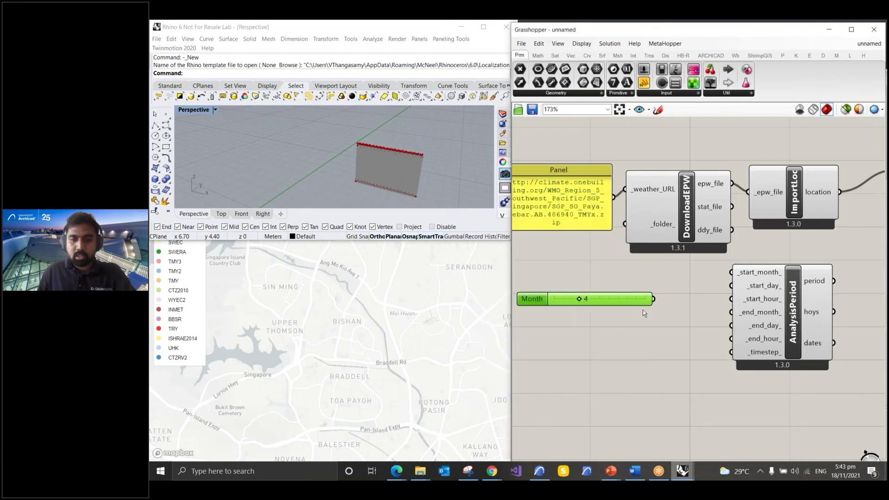
- Connect the Month slider to the _start_month_ and _end_month_ inputs of AnalysisPeriod and shift the slider slightly away from it
scroll(643, 310, down, 1)
scroll(644, 310, down, 1)
drag(650, 302, 707, 282)
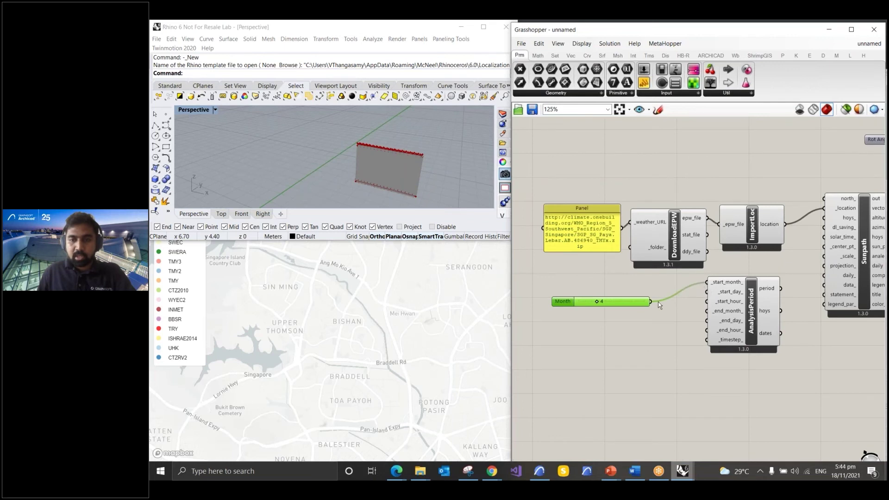
drag(651, 301, 707, 311)
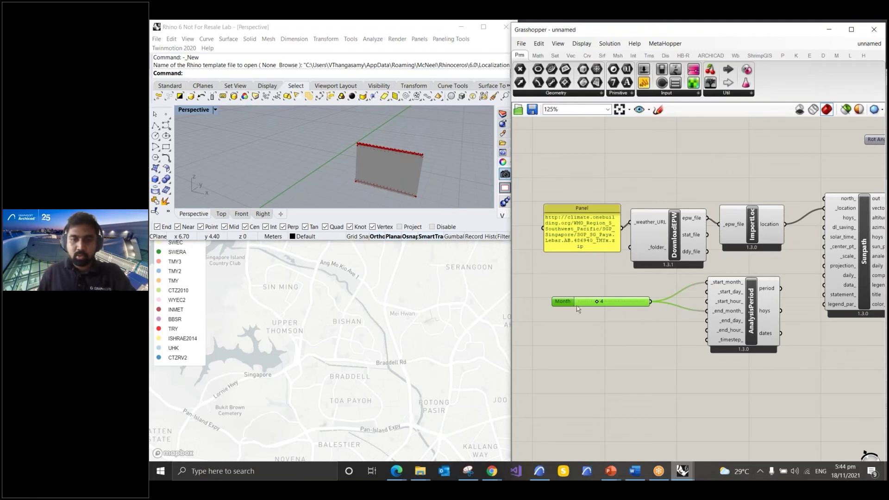
drag(569, 303, 556, 296)
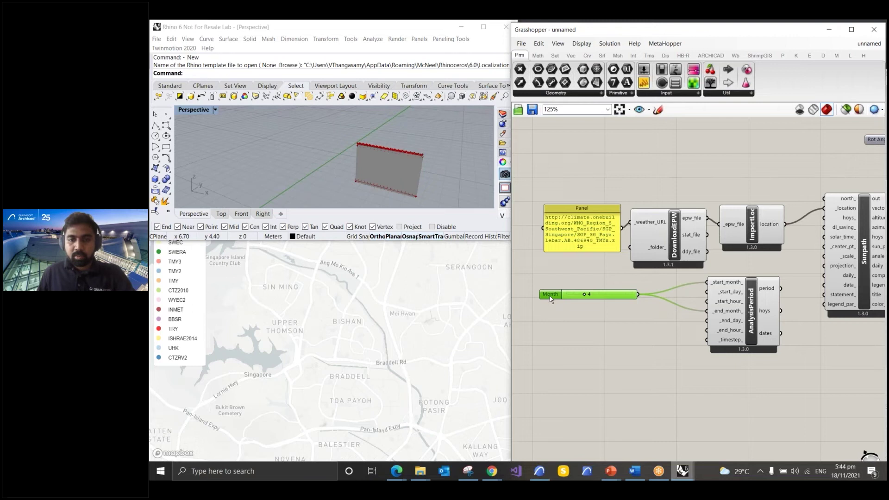
- Duplicate the Month slider below itself, rename the copy Day, and set its maximum to 31 and its value to 10
mouse_move(550, 299)
alt+drag(550, 299, 554, 320)
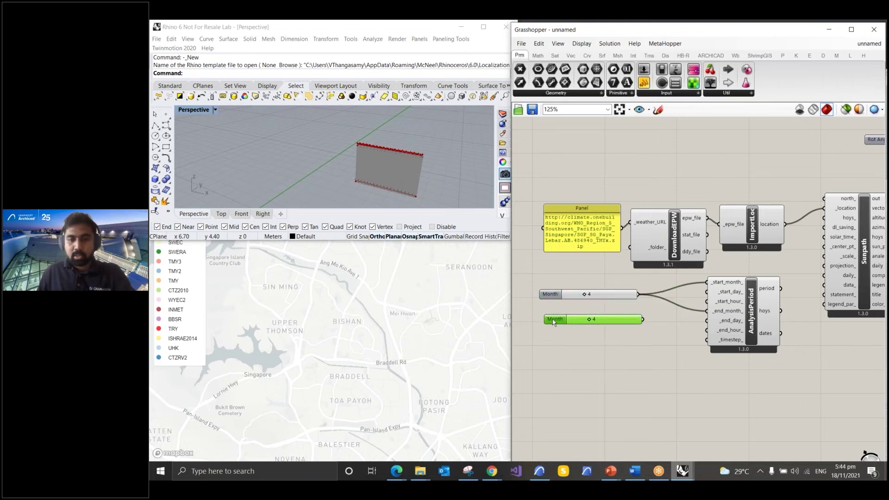
double_click(556, 320)
key(BackSpace)
text(Day)
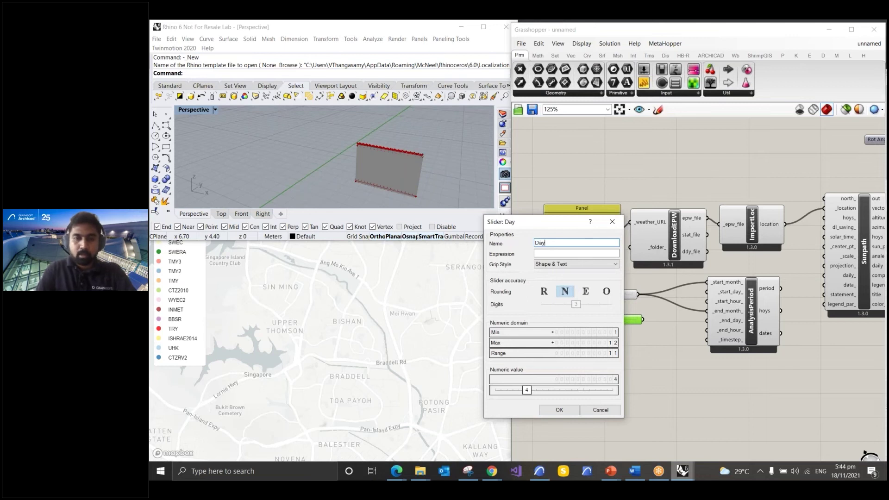
double_click(591, 342)
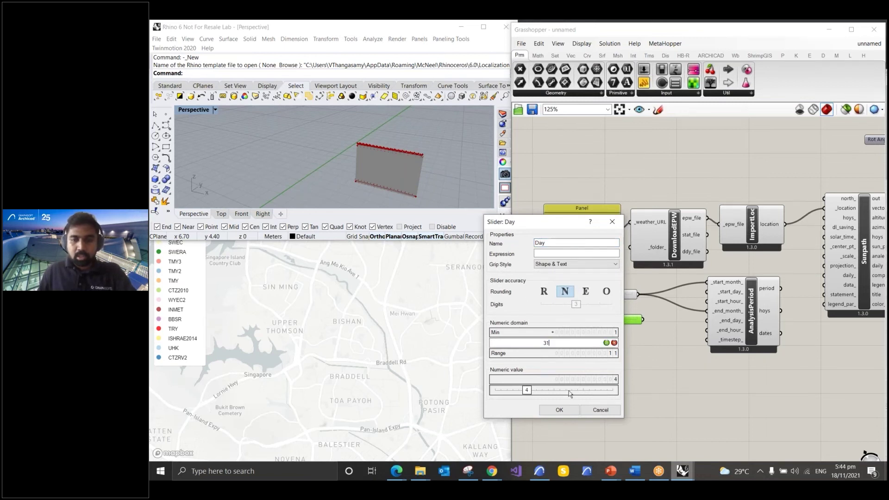
key(Return)
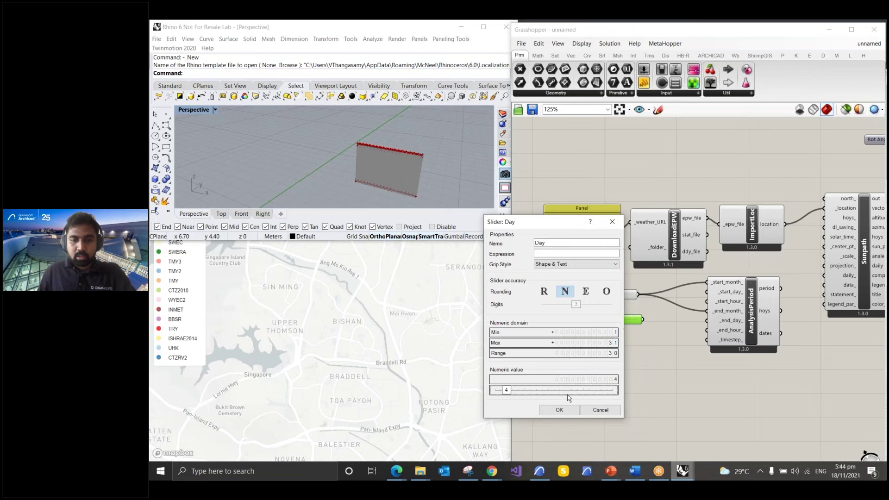
double_click(518, 390)
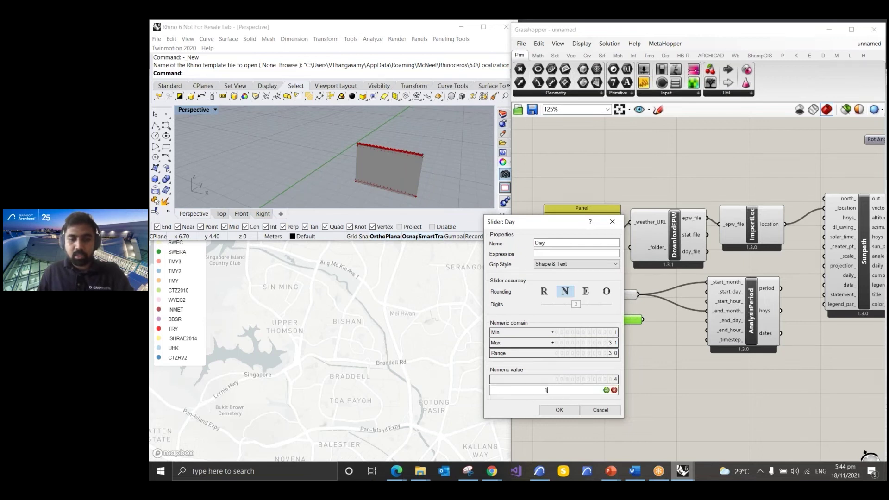
text(10)
click(551, 409)
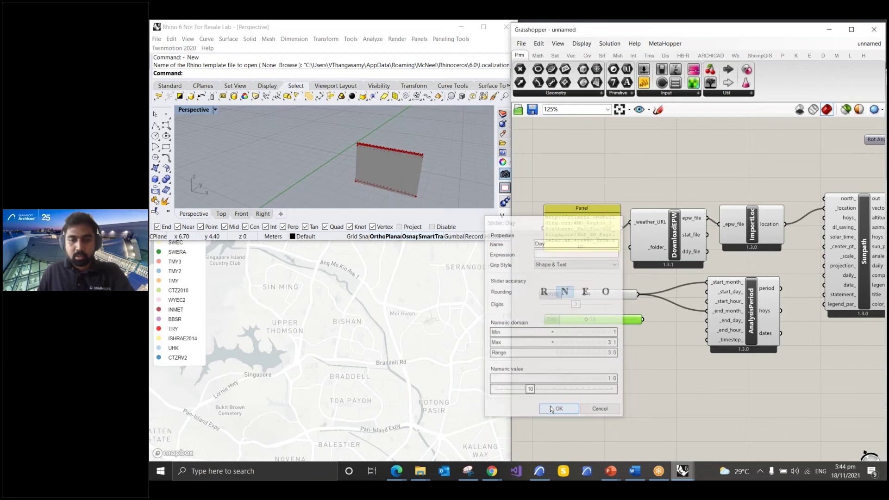
- Connect the Day slider to both the _start_day_ and _end_day_ inputs of AnalysisPeriod
drag(643, 319, 716, 294)
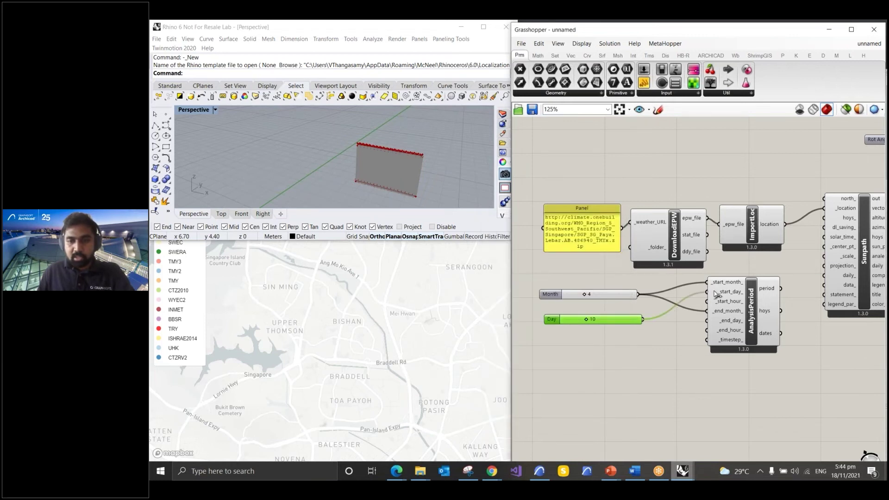
drag(643, 320, 707, 321)
click(650, 364)
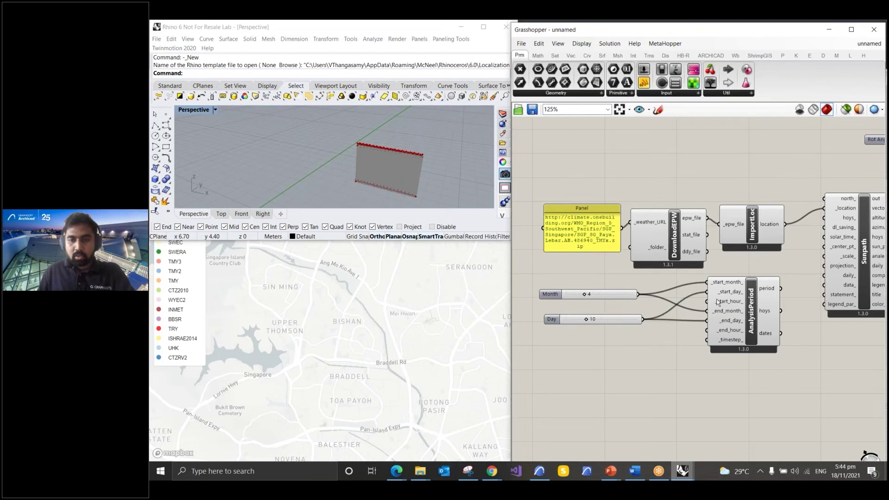
- Duplicate the Day slider and place the copy directly below it
click(557, 320)
key(ctrl+c)
key(ctrl+v)
drag(557, 324, 560, 345)
- Rename the copied slider Hour and set its range from 0 to 23
double_click(558, 343)
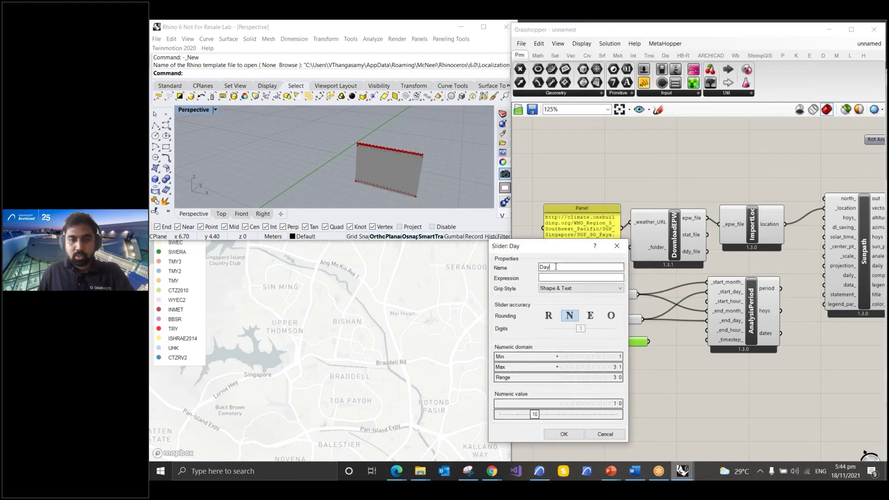
text(Hour)
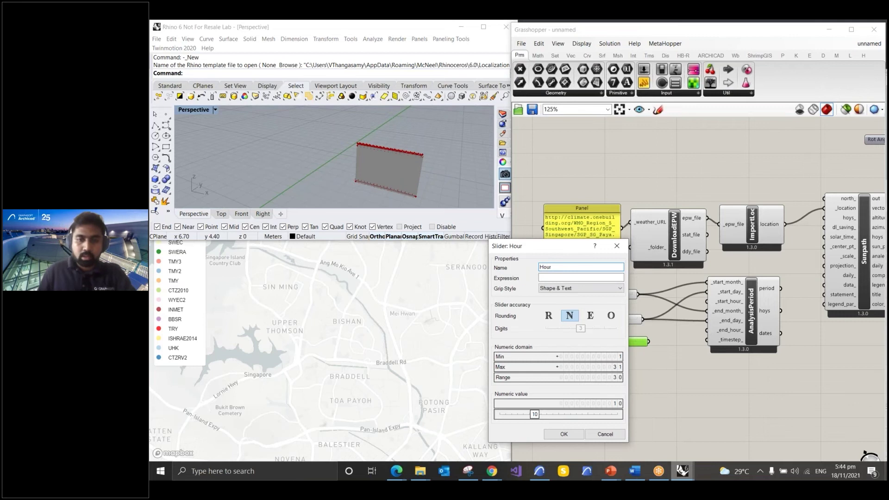
double_click(595, 358)
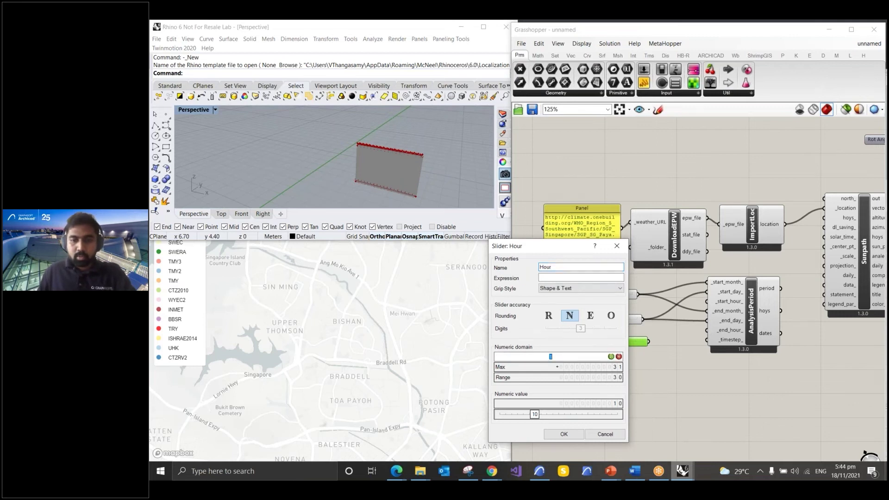
text(0)
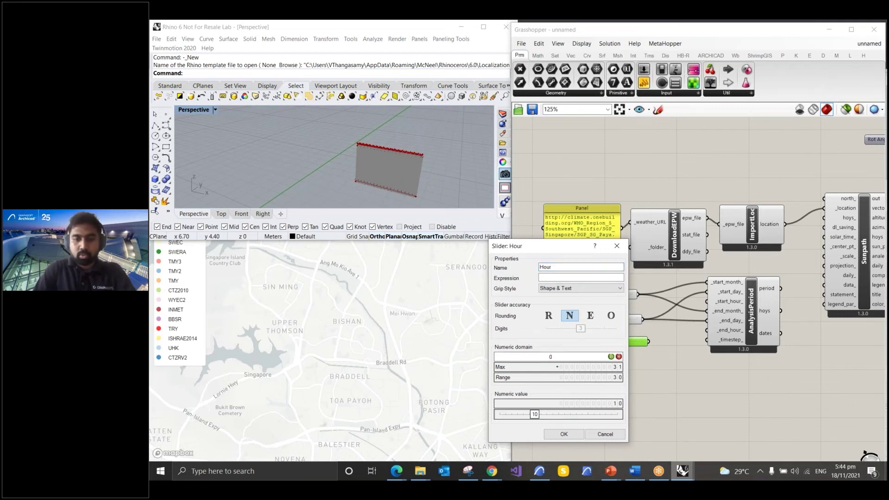
double_click(591, 368)
text(1)
key(BackSpace)
text(23)
click(573, 432)
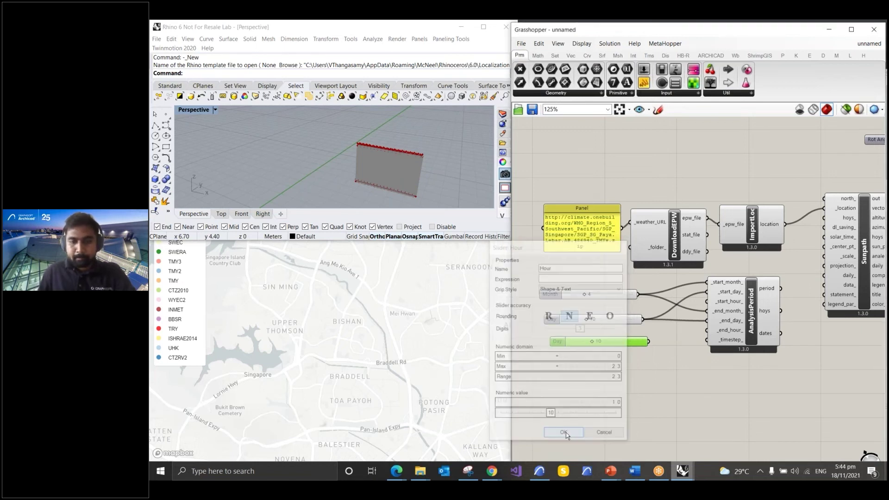
- Connect the Hour slider to AnalysisPeriod's _end_hour_ input, and AnalysisPeriod's hoys output to Sunpath's hoys_ input
mouse_move(721, 333)
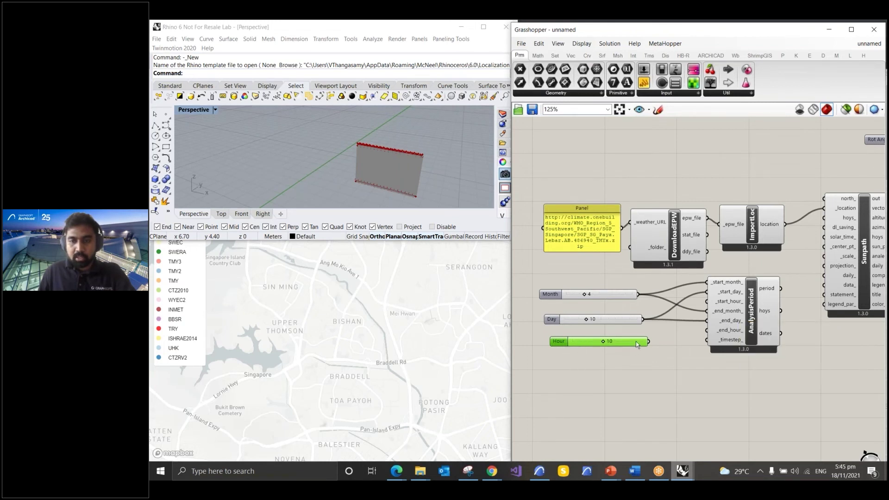
drag(651, 342, 707, 331)
scroll(615, 342, down, 1)
scroll(615, 342, up, 5)
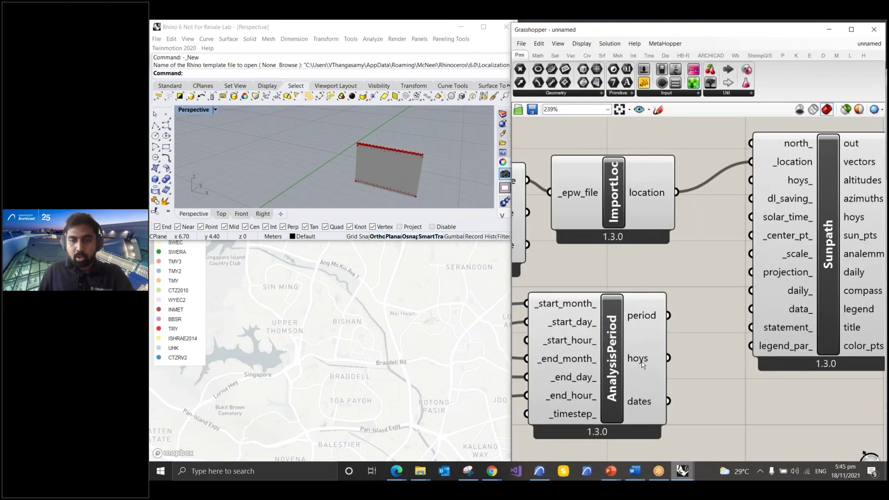
drag(674, 361, 752, 182)
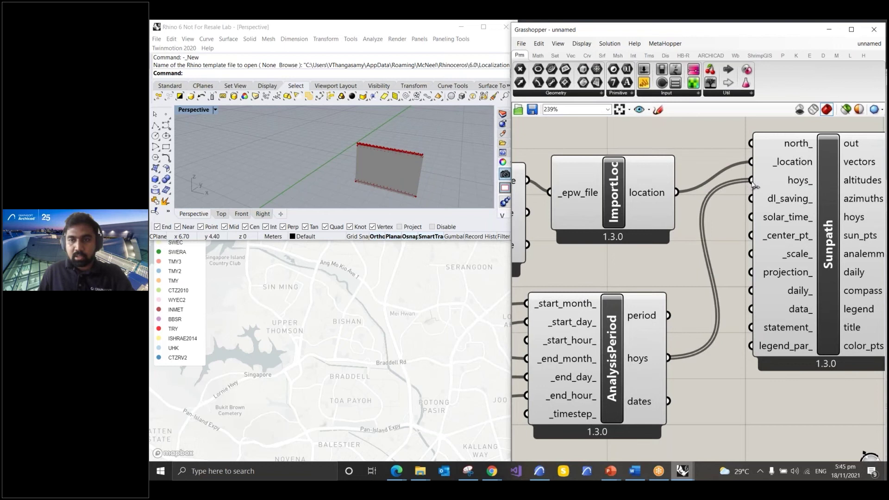
- Check Sunpath's azimuths output and connect the Hour slider to AnalysisPeriod's _start_hour_ input as well
mouse_move(790, 185)
scroll(684, 269, down, 3)
scroll(790, 243, up, 3)
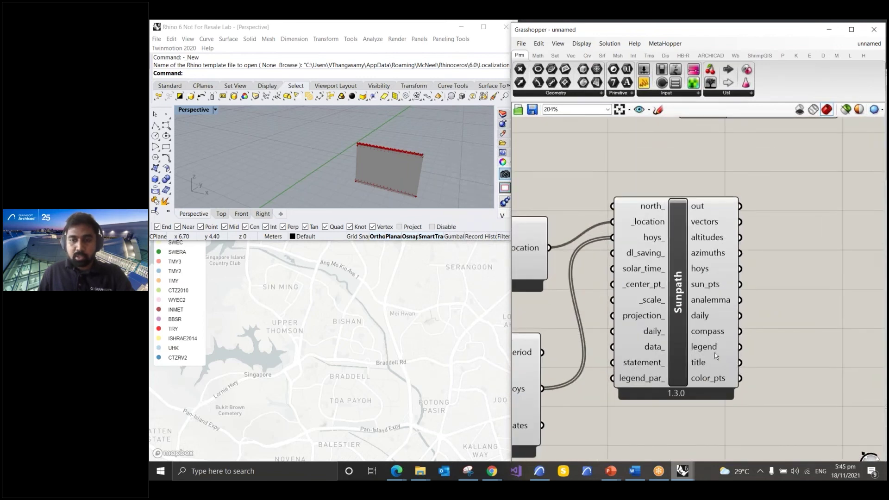
mouse_move(709, 256)
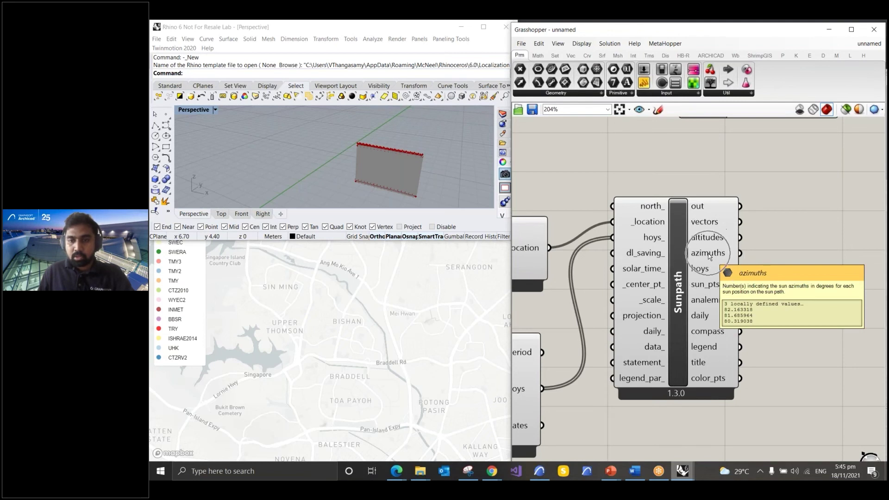
scroll(722, 257, down, 1)
scroll(773, 259, down, 6)
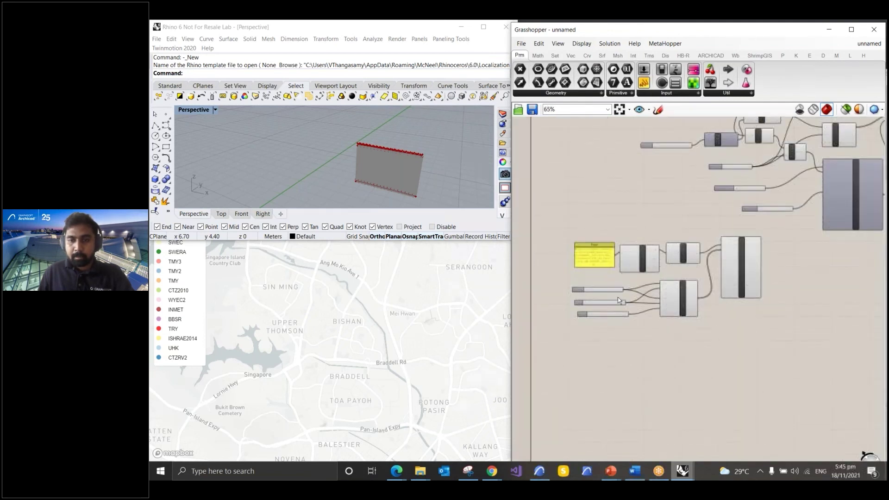
scroll(623, 307, up, 6)
drag(648, 334, 727, 278)
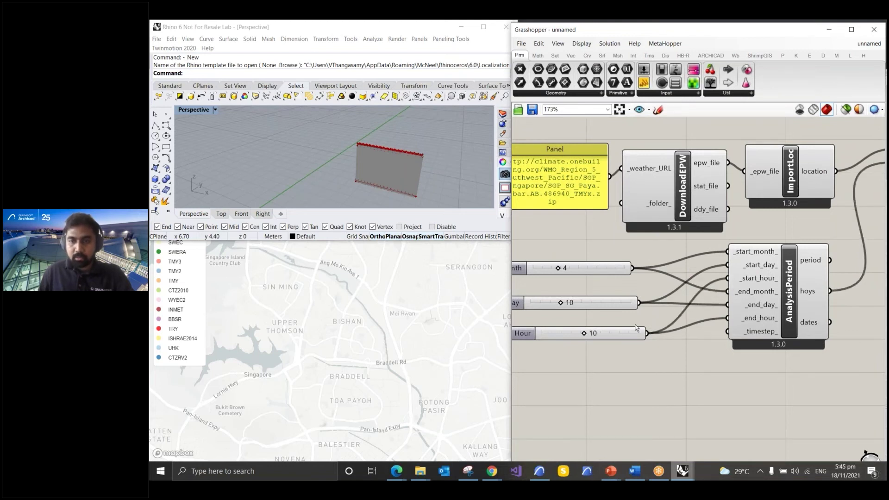
- Add a Panel beside the Sunpath component and connect the azimuths output to it
scroll(633, 329, down, 6)
scroll(769, 283, up, 6)
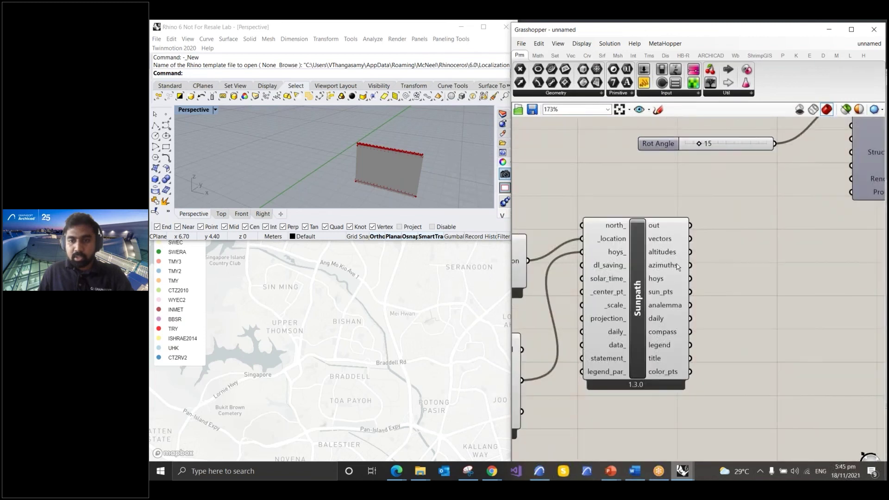
mouse_move(677, 267)
drag(643, 84, 782, 289)
drag(691, 265, 746, 316)
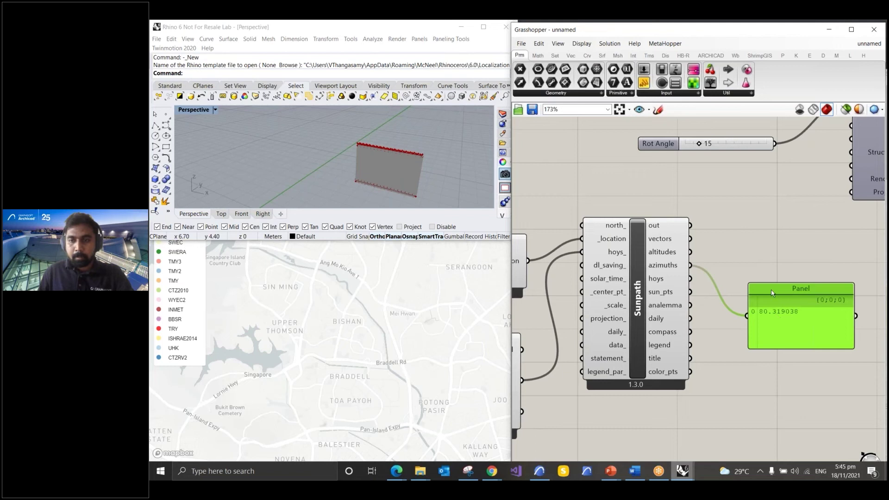
- Examine the sun's position on the sun path dome around the fins in Rhino's Perspective view
scroll(739, 315, down, 3)
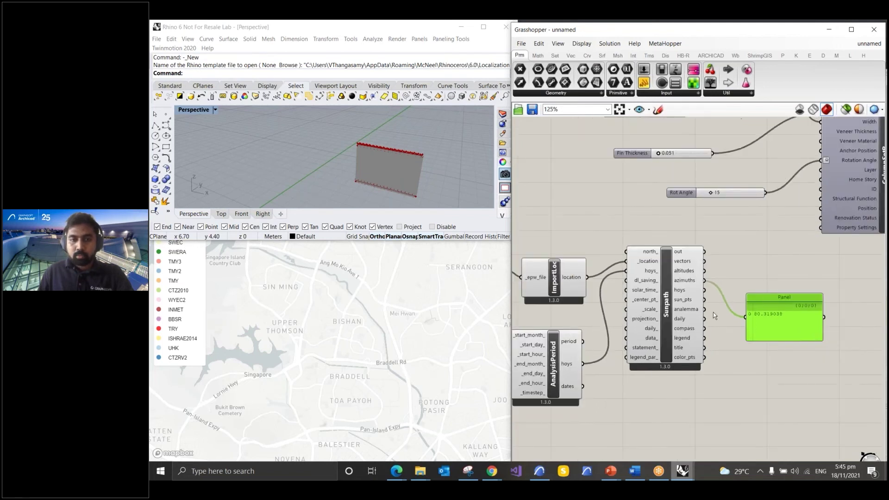
scroll(381, 174, down, 5)
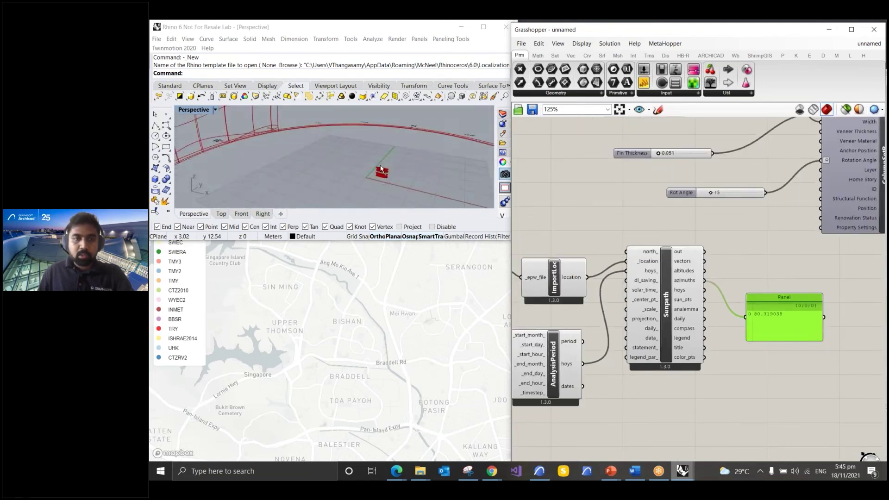
scroll(430, 153, up, 3)
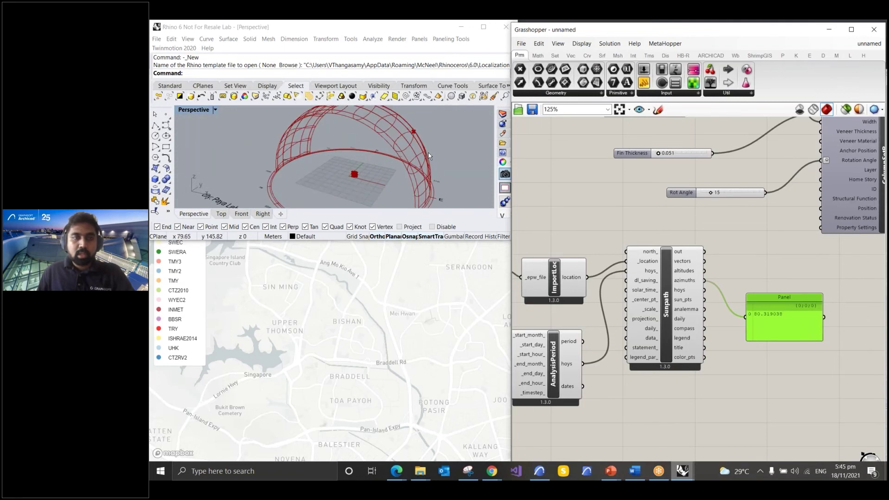
right_drag(429, 152, 277, 160)
scroll(278, 159, up, 5)
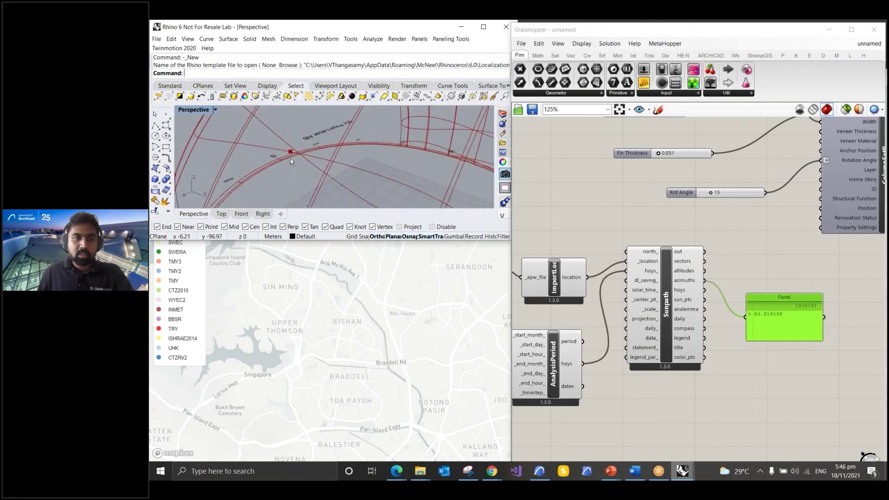
scroll(290, 154, down, 5)
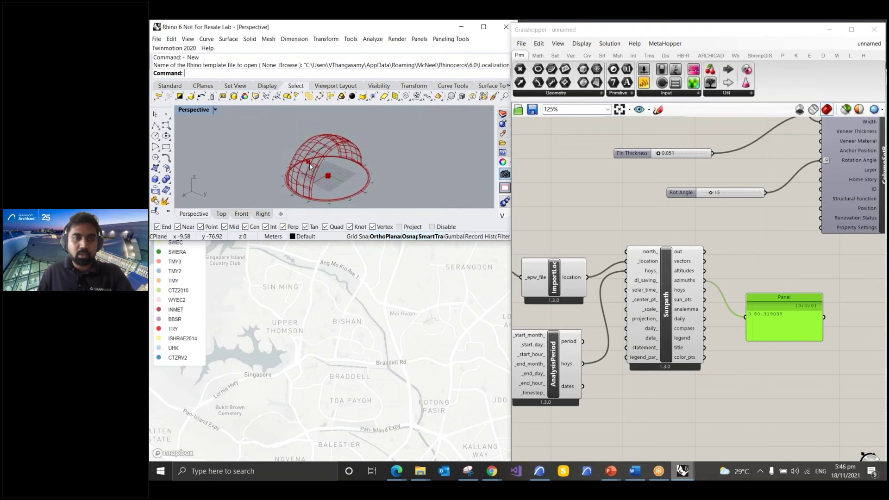
scroll(310, 167, up, 1)
- Set the Hour slider to 12 and check the azimuth value in the Panel beside Sunpath
scroll(725, 241, down, 5)
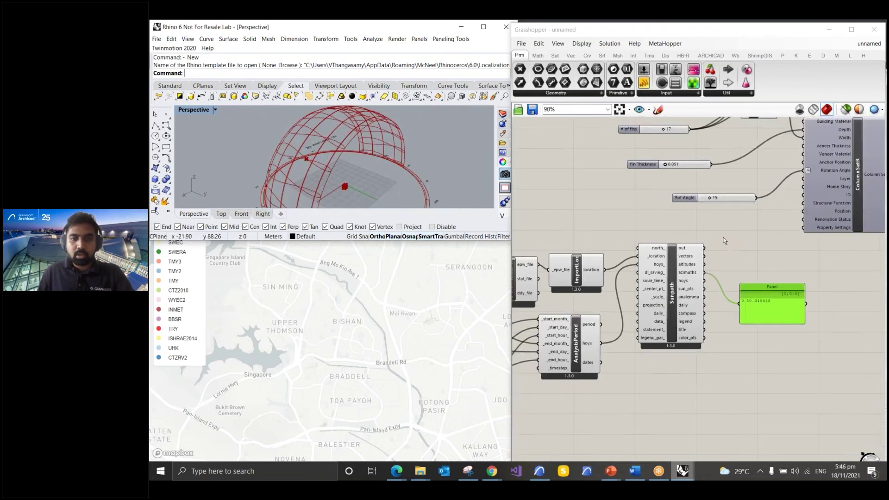
scroll(579, 277, up, 6)
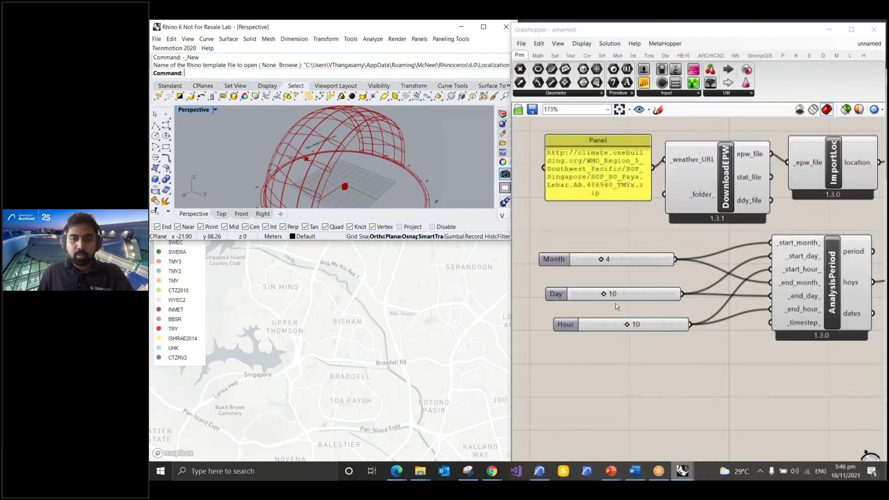
mouse_move(628, 325)
mouse_down()
mouse_move(655, 327)
mouse_move(616, 329)
mouse_move(645, 330)
mouse_move(636, 332)
mouse_up()
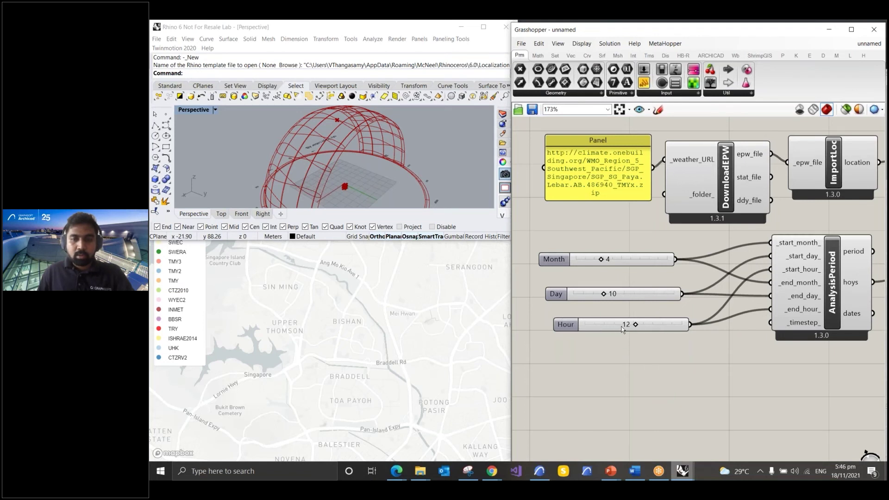
scroll(560, 306, down, 5)
scroll(743, 251, up, 2)
scroll(714, 257, up, 4)
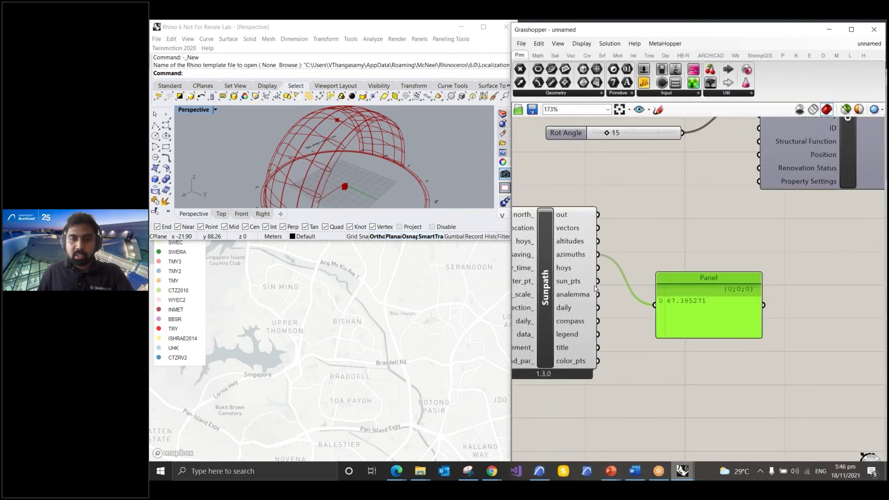
- Check ColumnSetR's Rotation Angle input, and inspect the fins up close and within the sun path in Rhino's Perspective view
scroll(596, 288, down, 2)
key(ctrl)
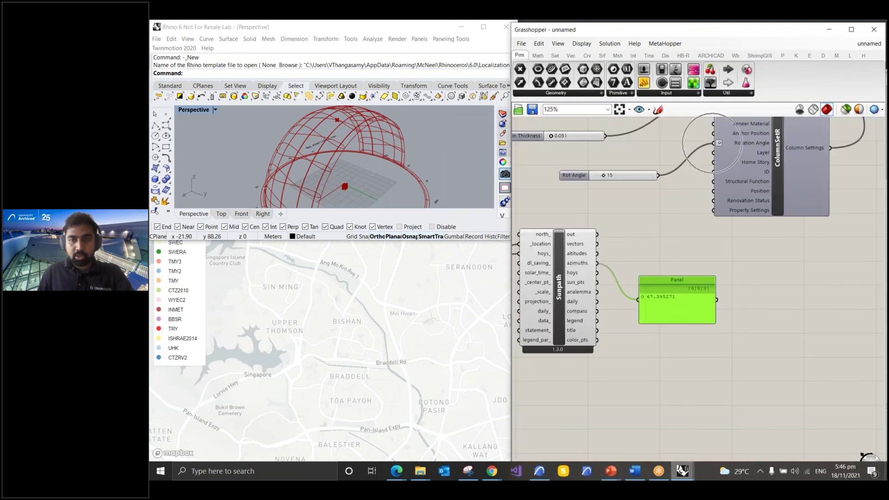
key(ctrl)
key(ctrl)
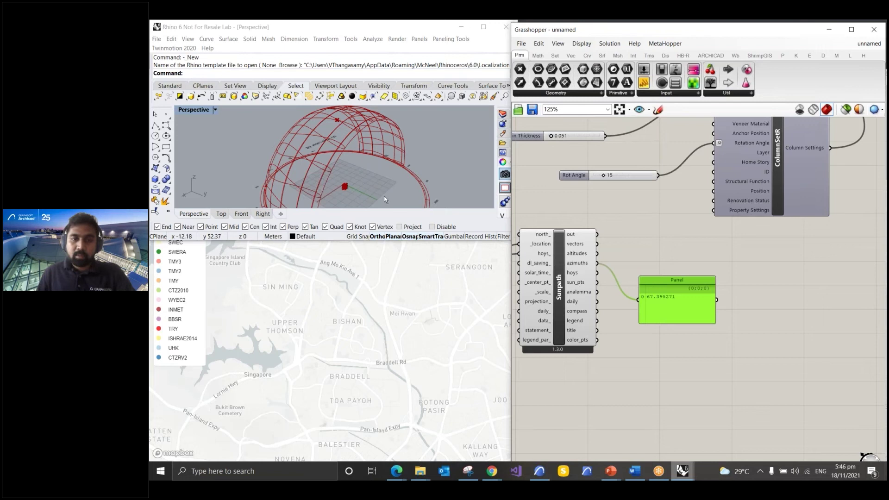
scroll(344, 190, up, 5)
shift+right_drag(344, 192, 335, 144)
scroll(341, 158, up, 2)
scroll(356, 177, up, 5)
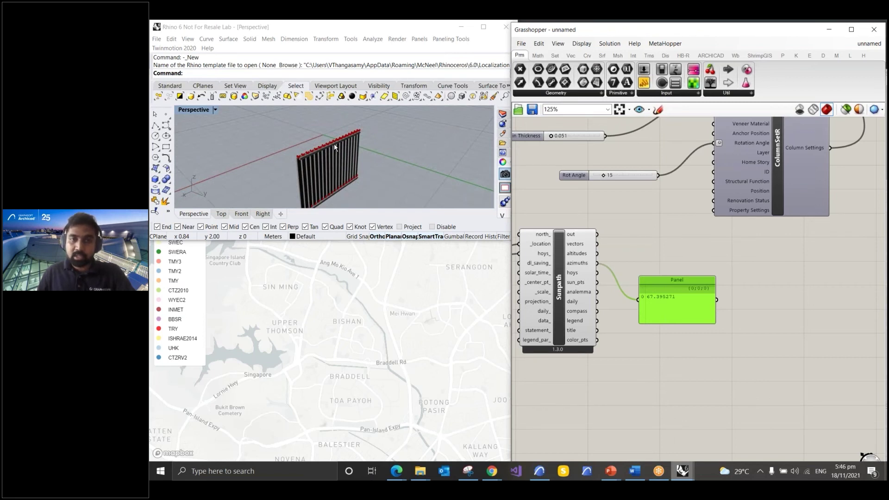
scroll(335, 144, down, 5)
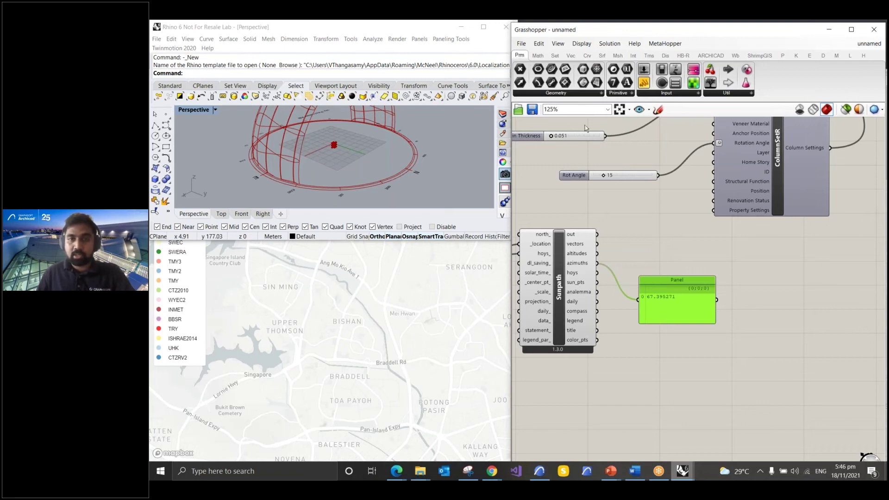
- Add an Addition component beside Sunpath and connect the azimuths output to its A input
click(536, 56)
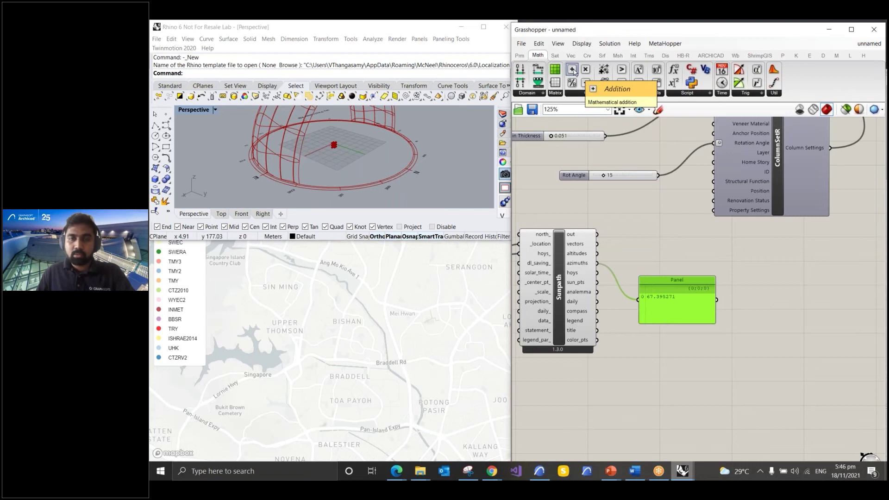
drag(574, 72, 661, 192)
drag(650, 239, 655, 243)
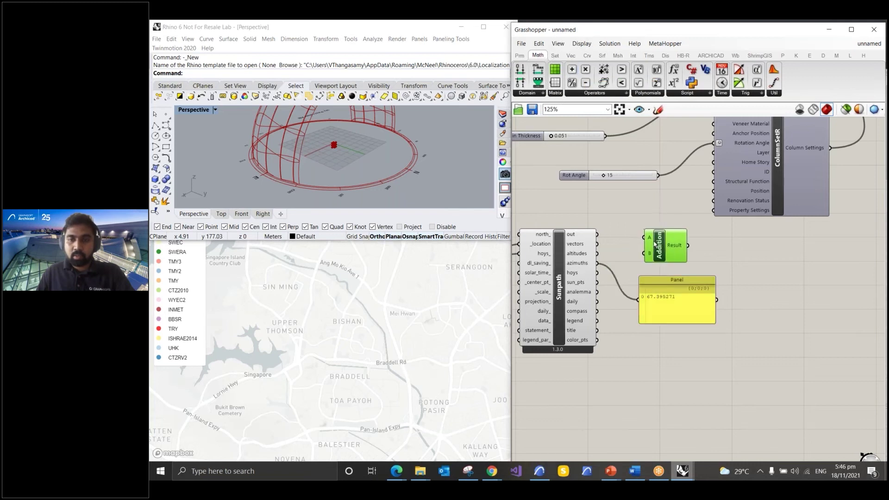
drag(598, 264, 651, 231)
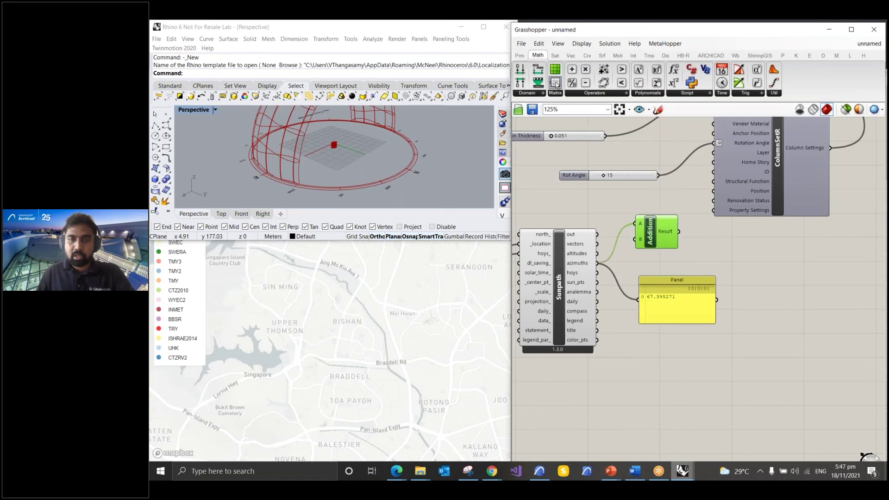
- Add a Number parameter below the Addition component, set it to -180 and connect it to Addition's B input
click(520, 56)
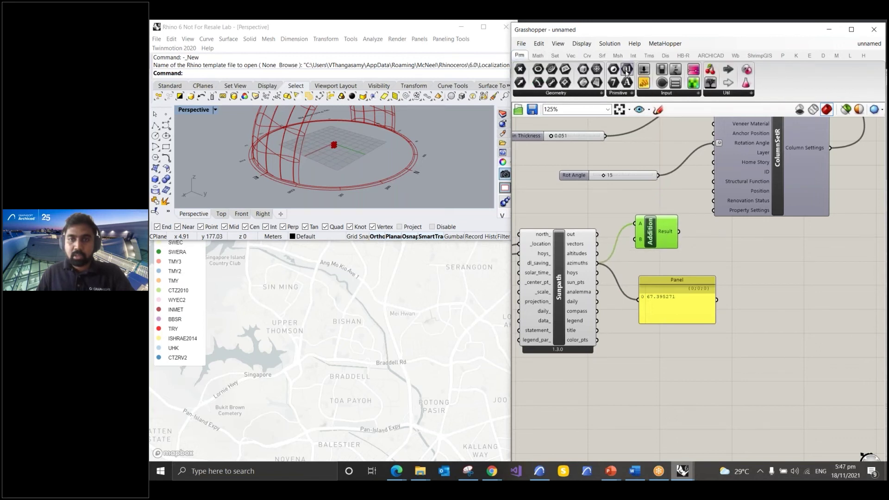
drag(627, 72, 625, 262)
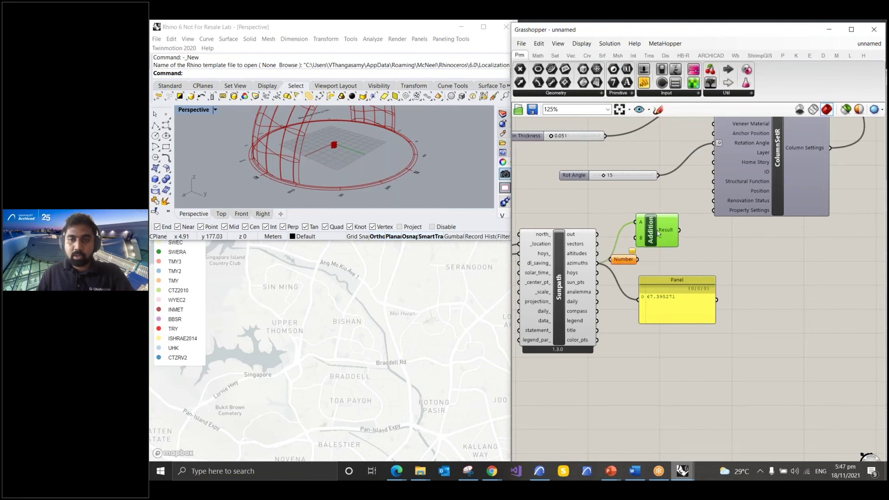
right_click(626, 262)
mouse_move(654, 366)
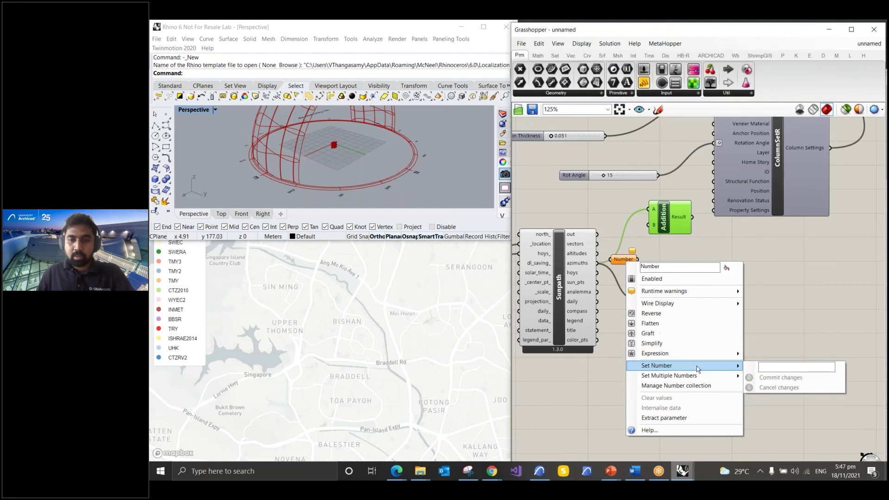
click(765, 366)
text(-180)
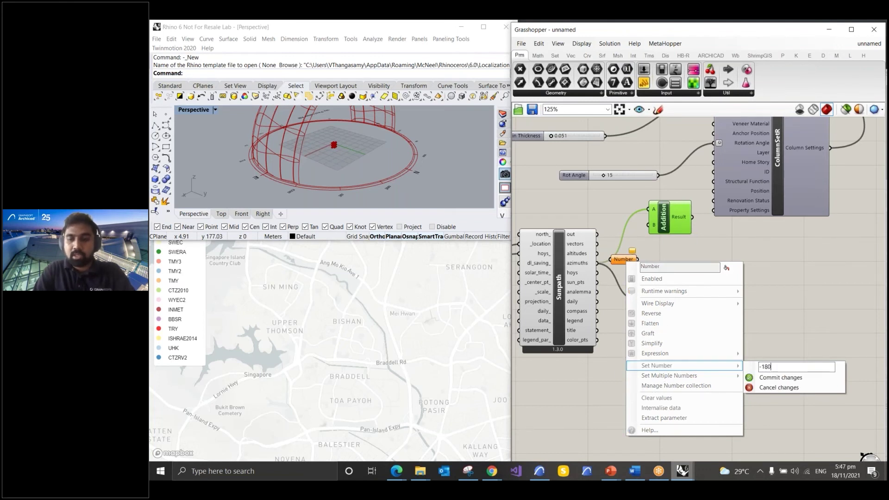
click(786, 380)
drag(638, 259, 648, 225)
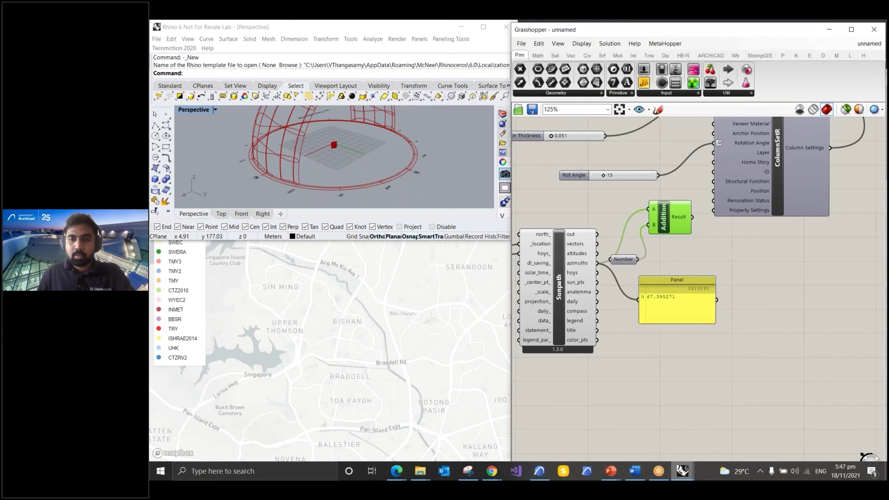
drag(624, 260, 628, 262)
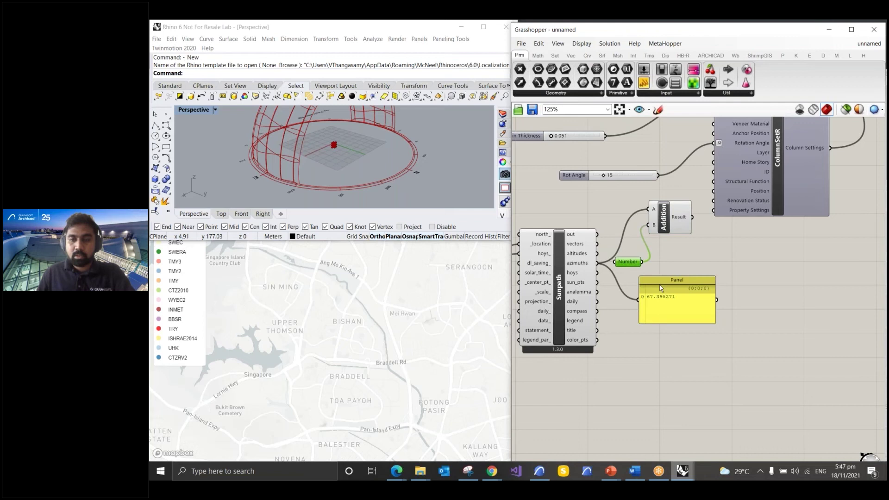
- Move the Panel clear of the Addition component, connect Addition's Result to it, and tidy the Addition and Number positions
click(661, 287)
drag(661, 288, 744, 267)
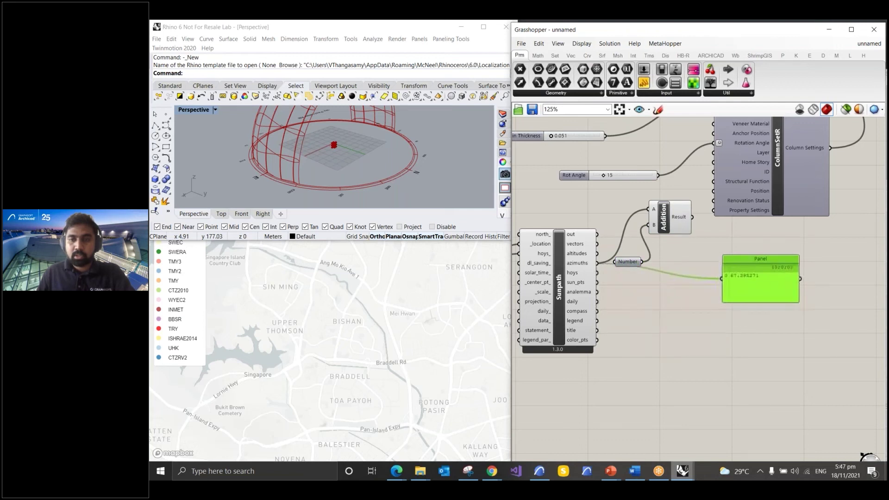
drag(692, 217, 722, 279)
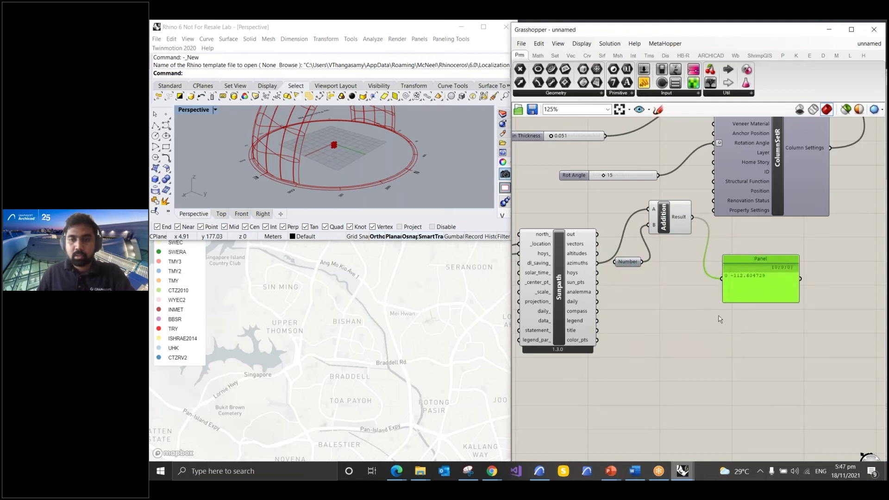
drag(665, 227, 637, 227)
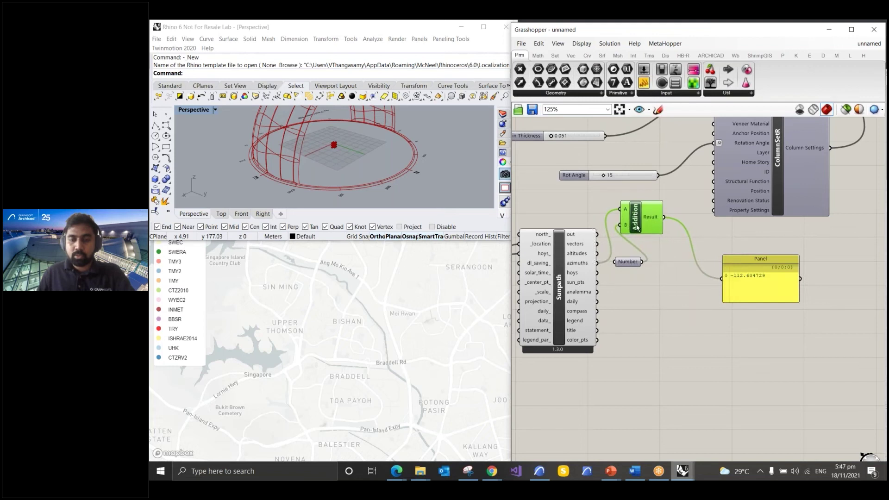
drag(632, 265, 625, 270)
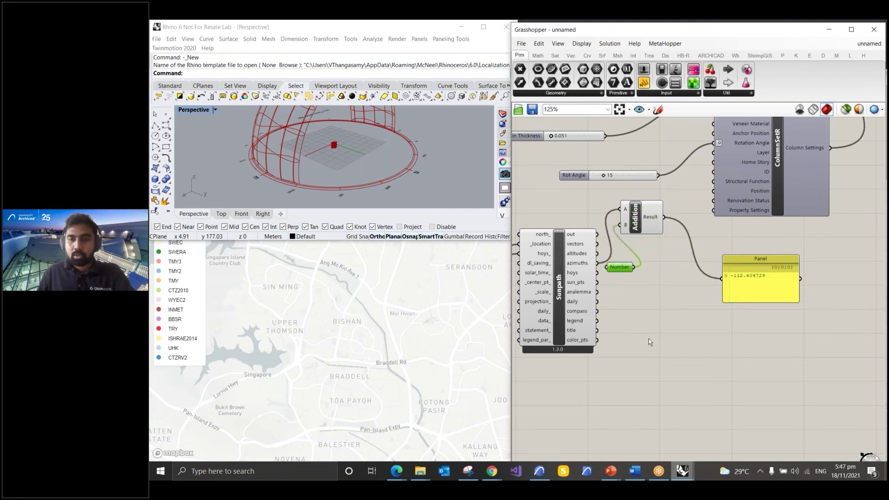
- Add a Negative component after Addition, making room by shifting ColumnSetR away from it
scroll(685, 252, up, 4)
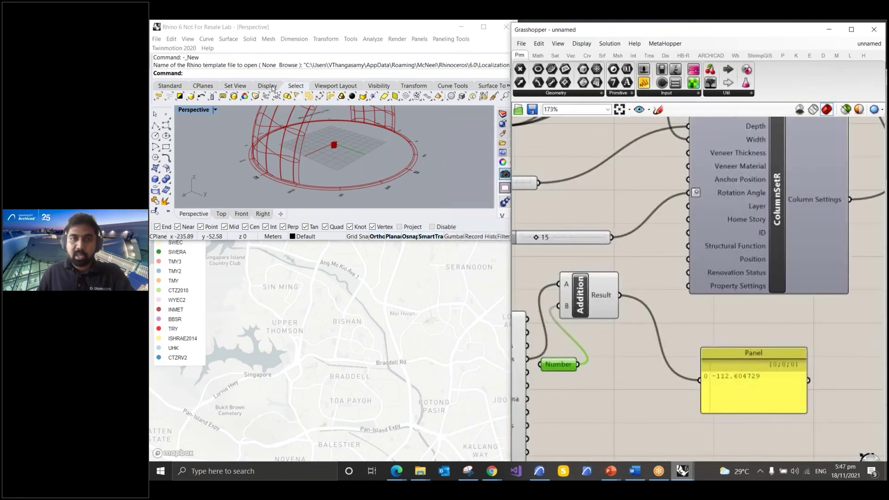
click(538, 55)
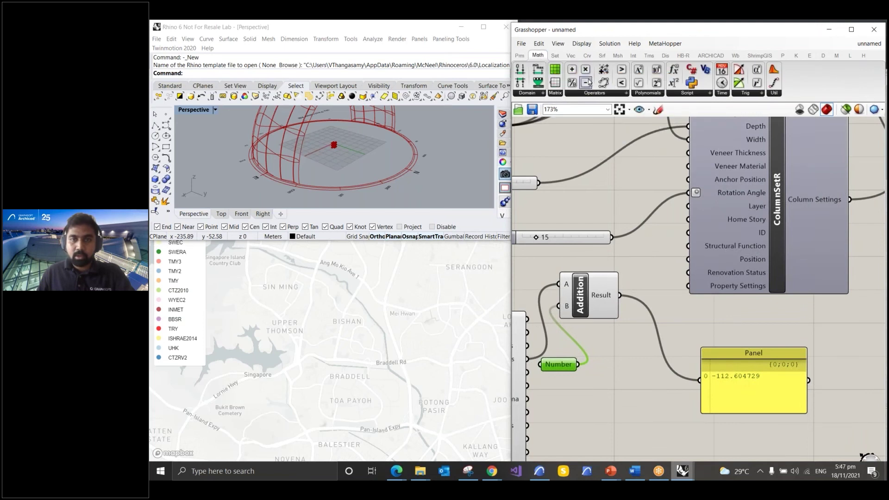
click(597, 94)
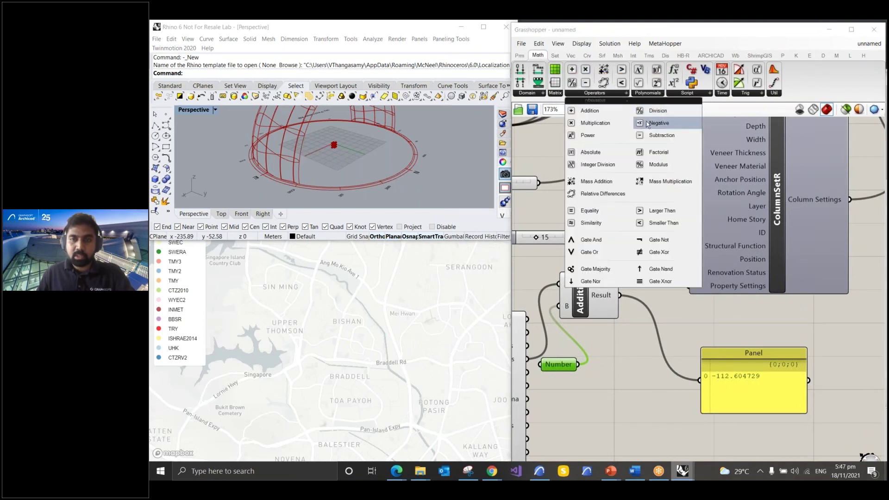
drag(651, 145, 655, 293)
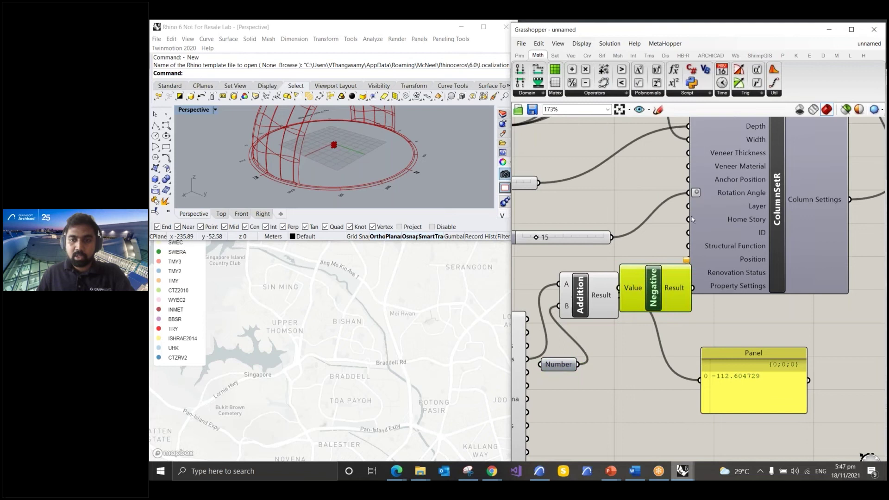
scroll(641, 218, down, 2)
scroll(641, 218, down, 1)
drag(725, 203, 771, 197)
drag(653, 269, 668, 267)
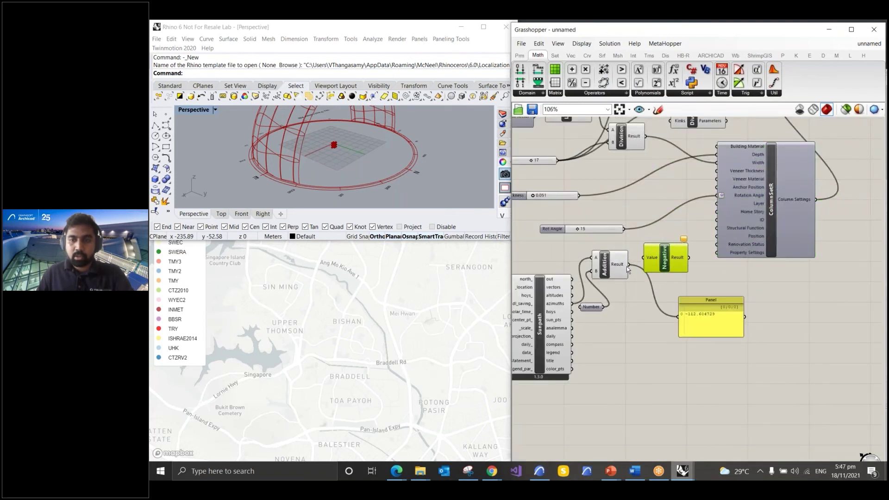
- Connect Addition's Result to Negative's Value input, and Negative's Result to the Panel
drag(631, 266, 649, 260)
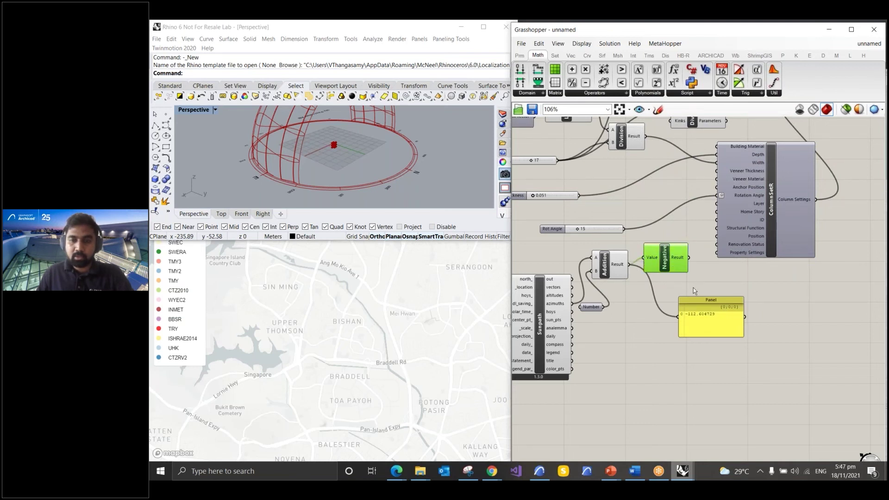
drag(690, 258, 678, 317)
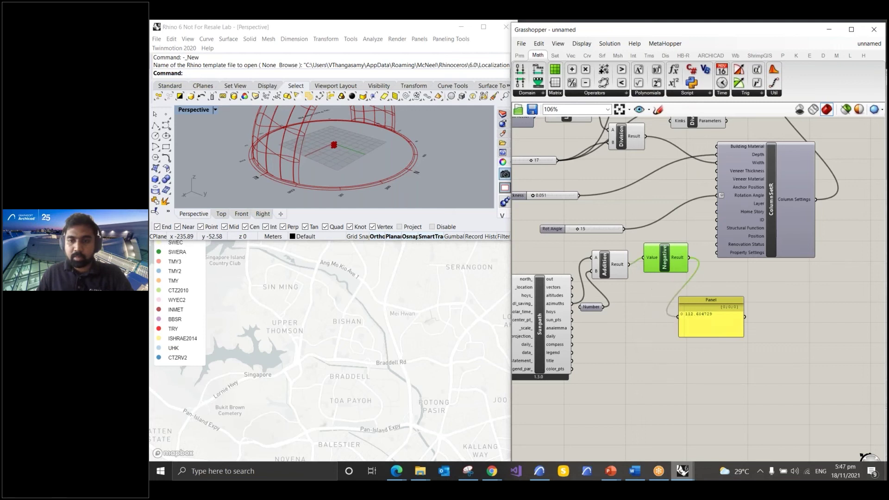
scroll(690, 320, up, 4)
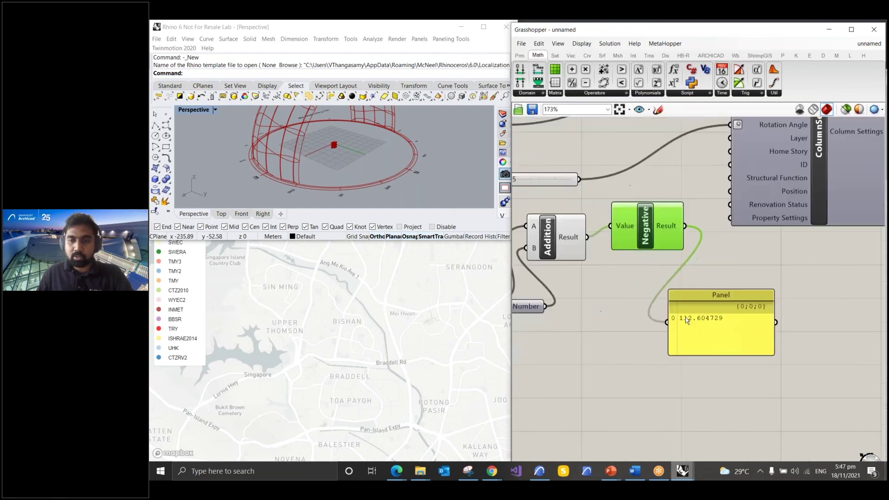
scroll(616, 335, down, 2)
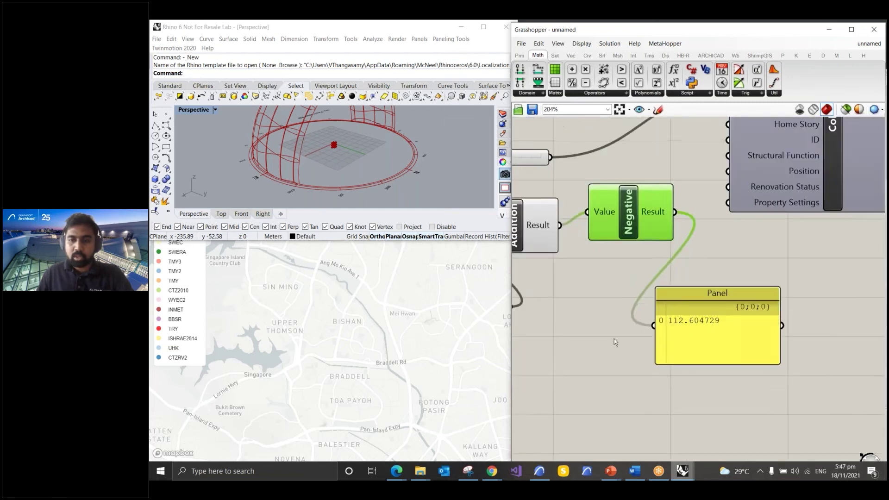
- Connect Negative's Result to ColumnSetR's Rotation Angle input and delete the Rot Angle slider it replaces
drag(660, 248, 697, 162)
click(643, 188)
scroll(645, 212, down, 3)
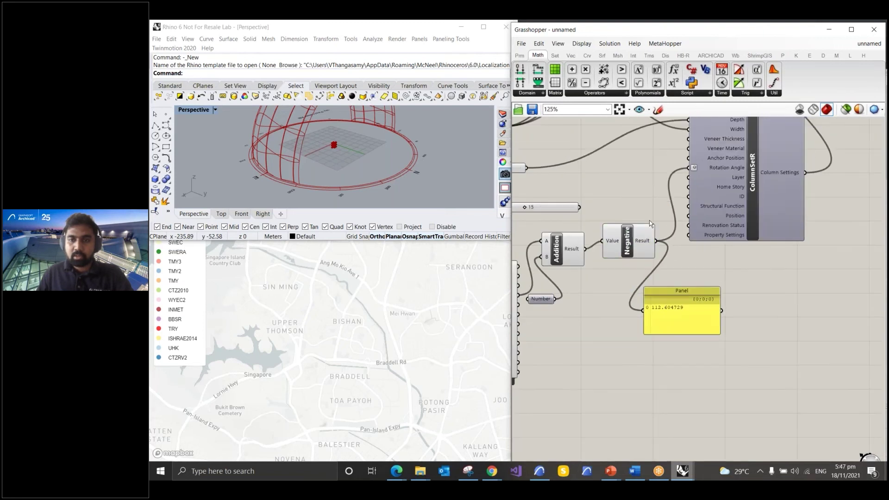
scroll(562, 210, up, 2)
click(558, 211)
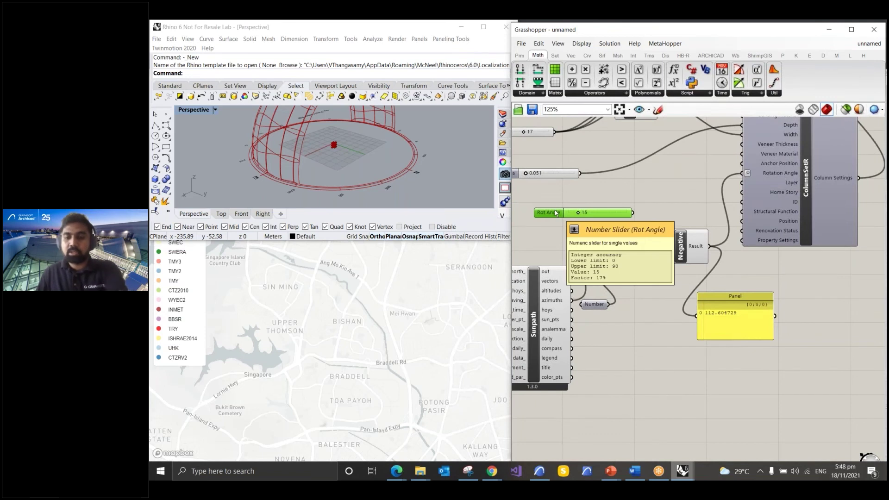
key(Delete)
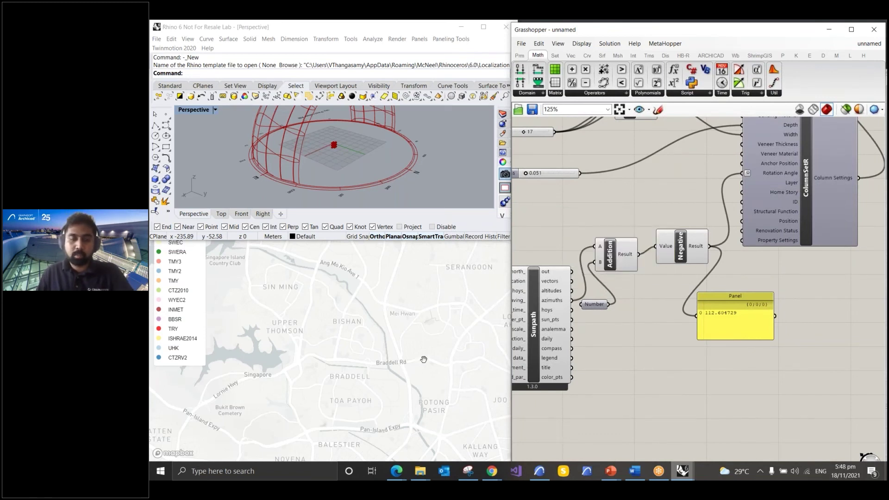
- Bring up the Archicad 3D view beside Grasshopper and set the Hour slider to 5 to test the fins' rotation
click(540, 471)
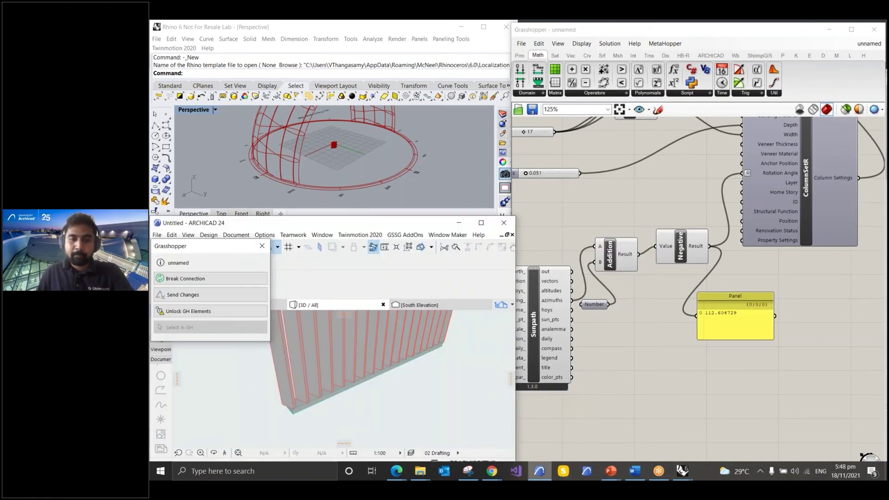
scroll(605, 325, down, 4)
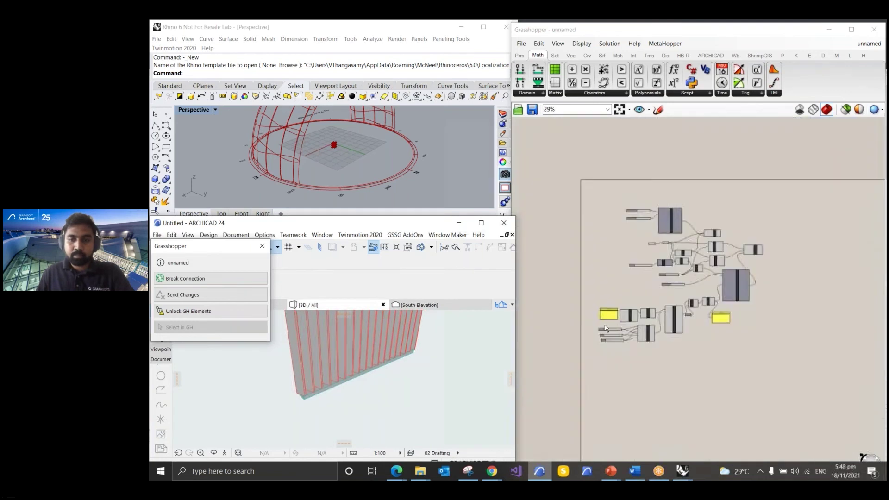
scroll(625, 345, up, 8)
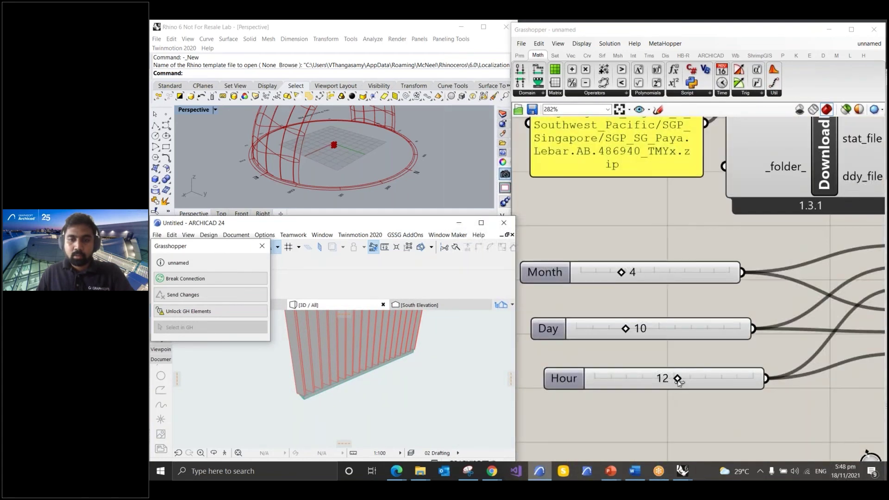
drag(677, 380, 633, 386)
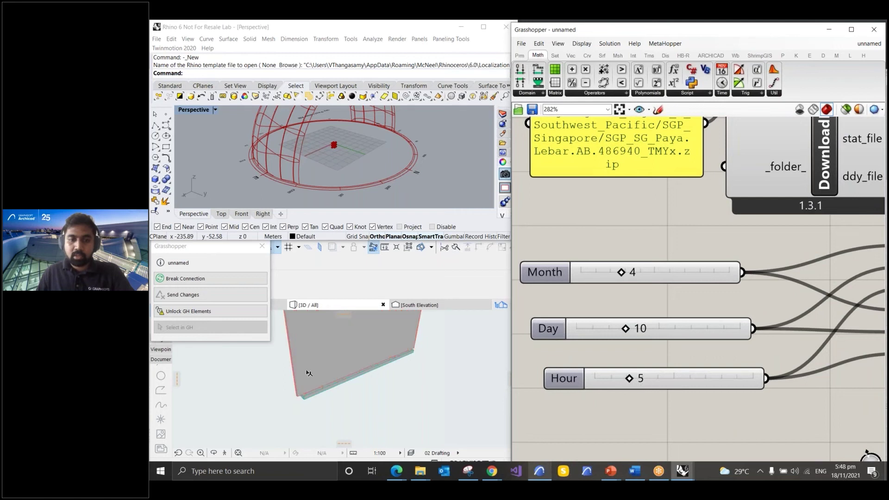
scroll(349, 384, down, 3)
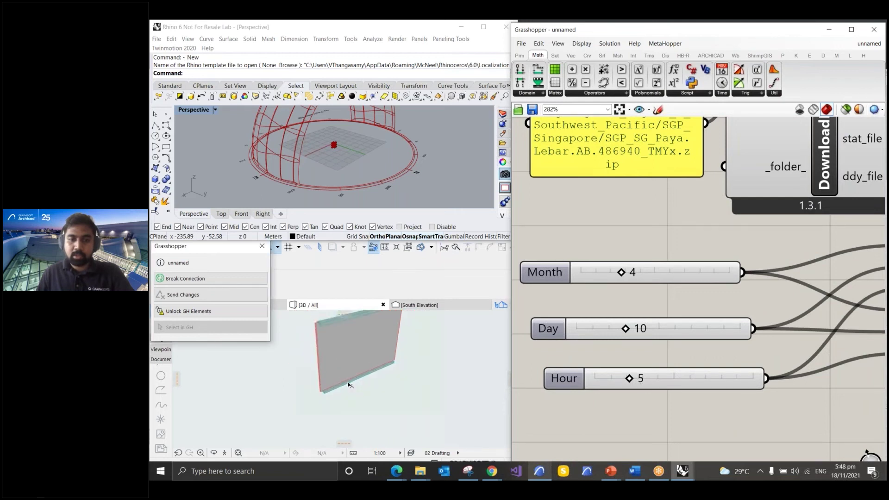
- Set the Hour slider to 11
drag(634, 383, 671, 381)
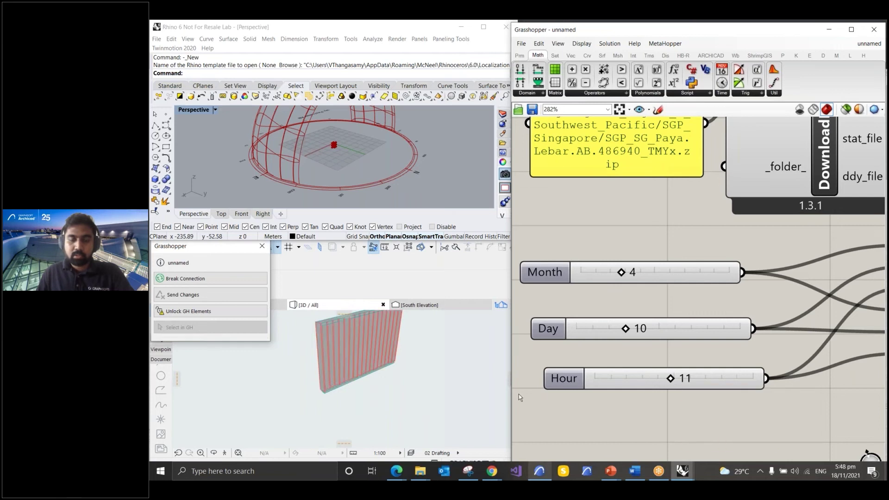
click(398, 392)
right_click(425, 395)
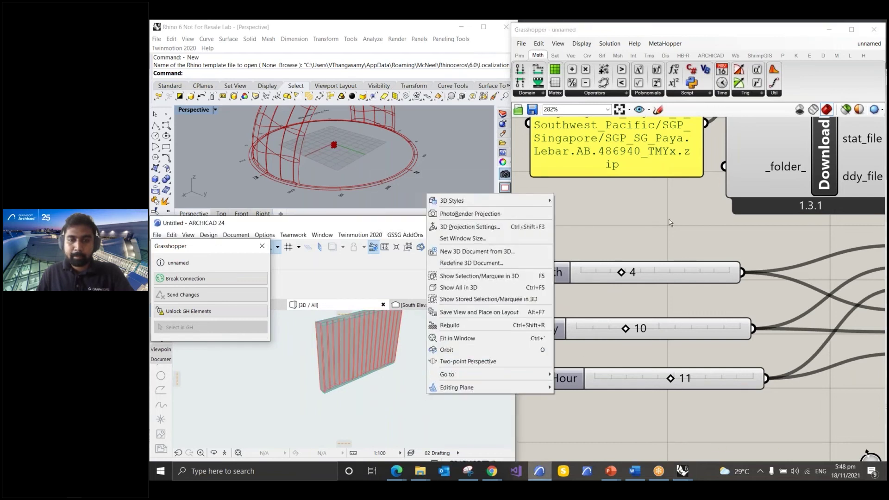
click(670, 379)
- Examine the sun path and fin geometry in Rhino, and the complete component network on the Grasshopper canvas
scroll(344, 163, down, 3)
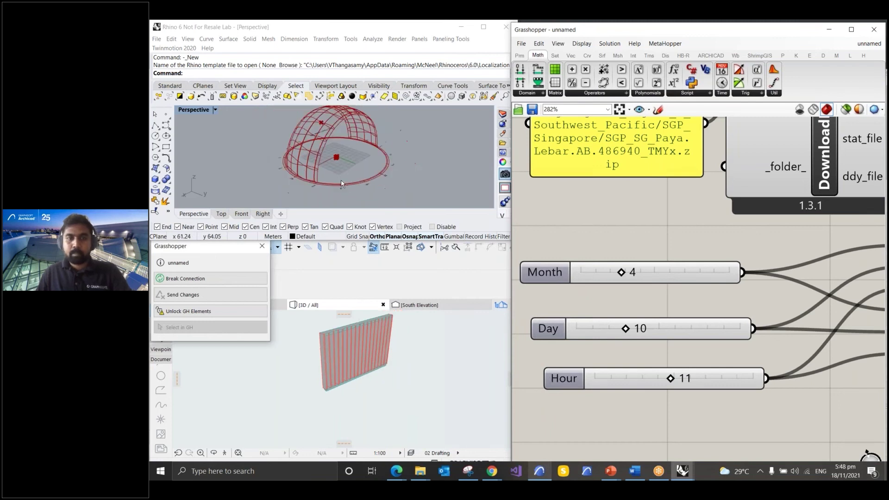
scroll(344, 163, up, 5)
scroll(559, 280, down, 5)
scroll(645, 272, up, 6)
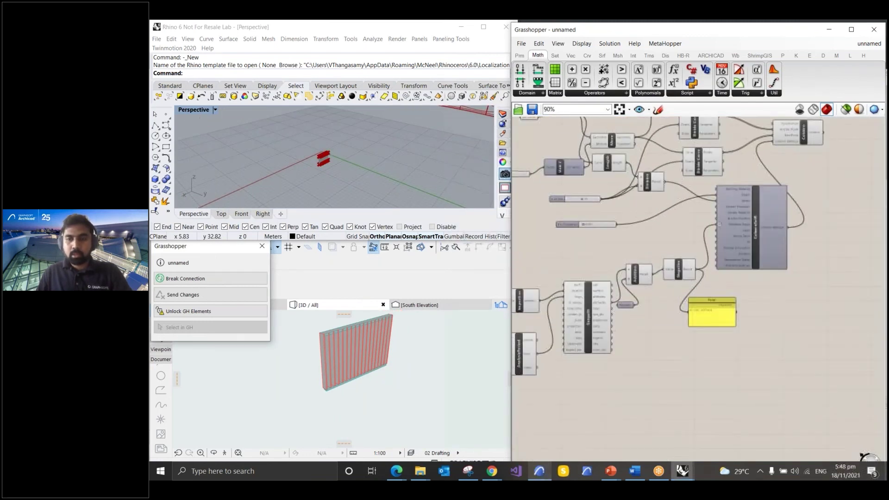
scroll(645, 273, down, 4)
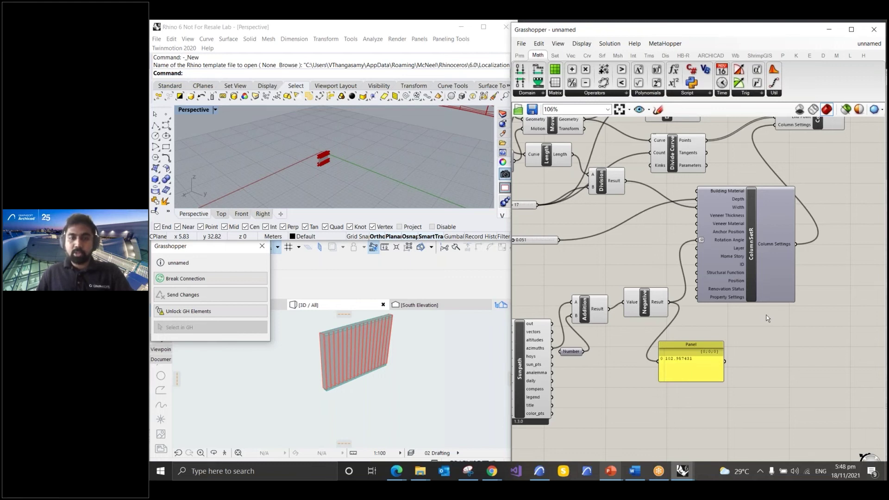
scroll(761, 327, down, 5)
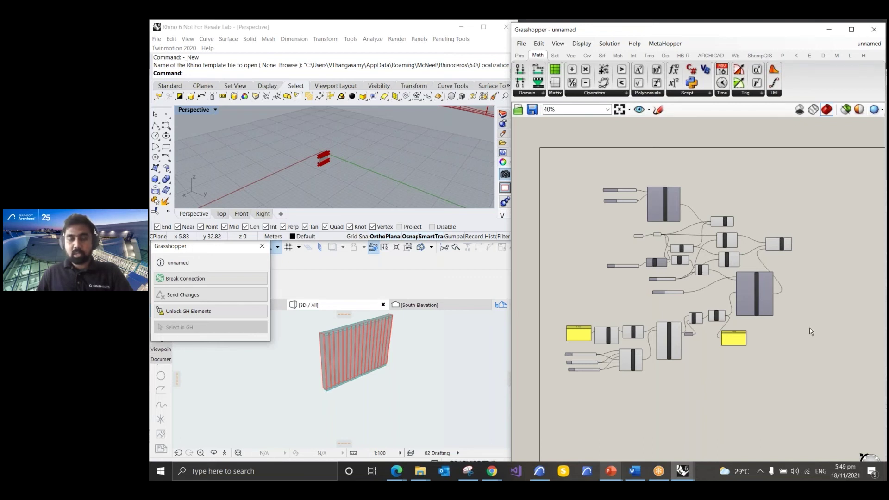
scroll(808, 330, up, 1)
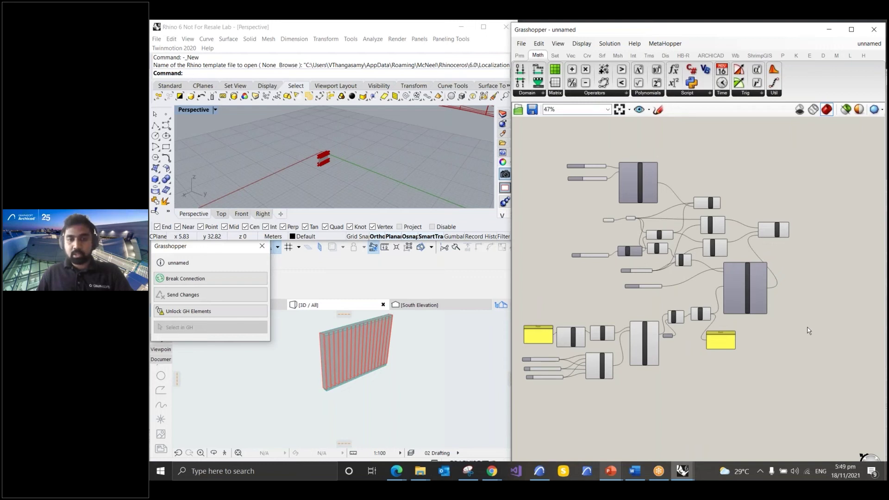
scroll(809, 330, down, 3)
- Switch to the PowerPoint slide show and display the social media slide
click(619, 473)
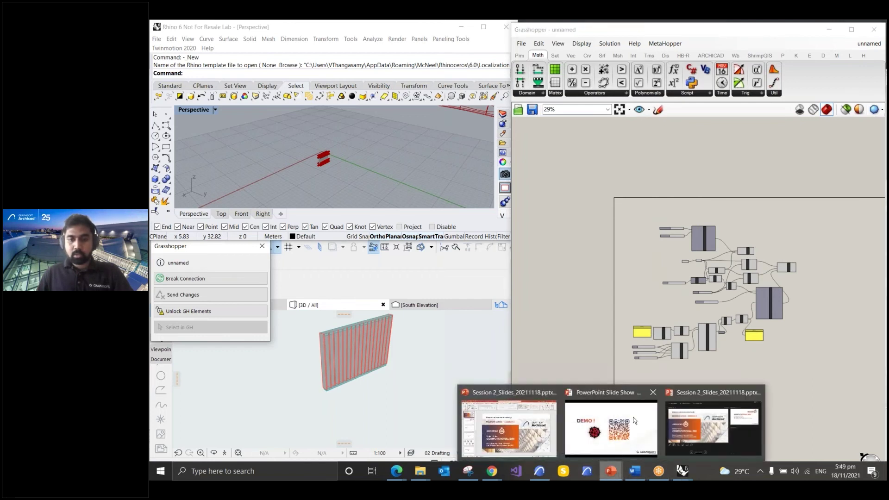
click(644, 393)
click(706, 387)
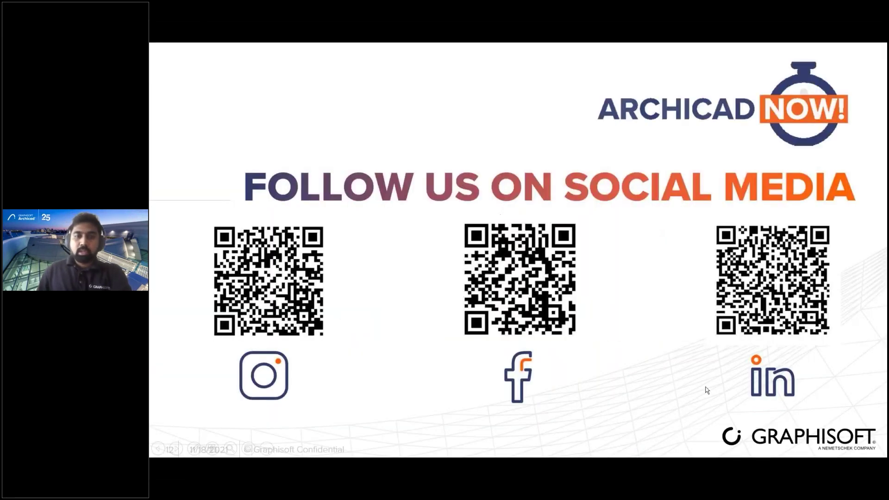
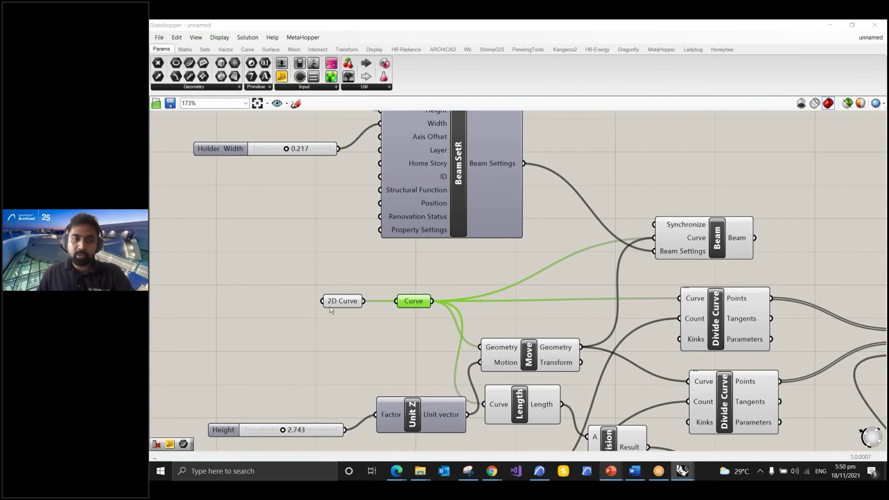
- Move the Curve parameter slightly closer to the 2D Curve parameter
key(ctrl)
key(ctrl)
drag(408, 302, 401, 302)
key(ctrl)
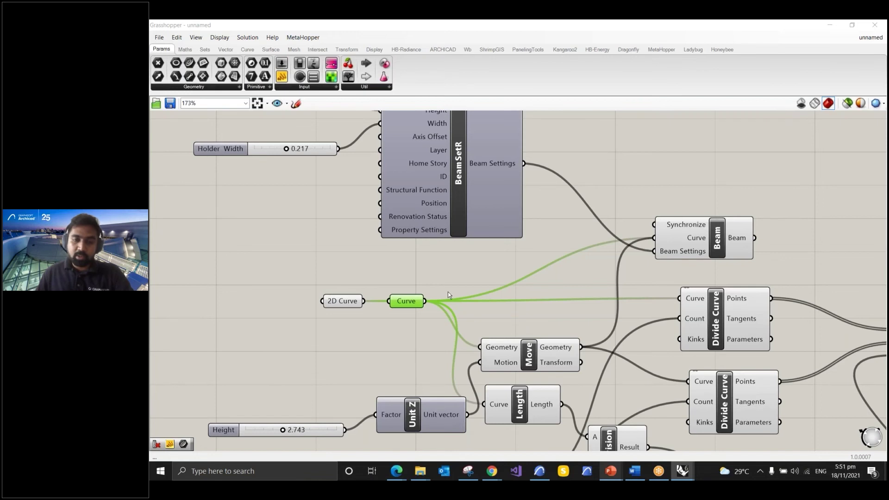
- Set the Height slider to 1.513 and check the fin structure in the Archicad 3D view
scroll(446, 280, down, 3)
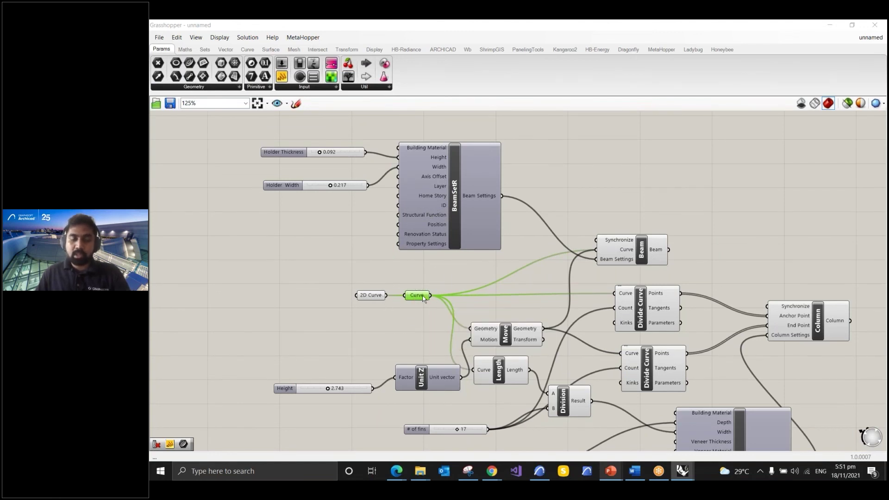
scroll(420, 299, up, 1)
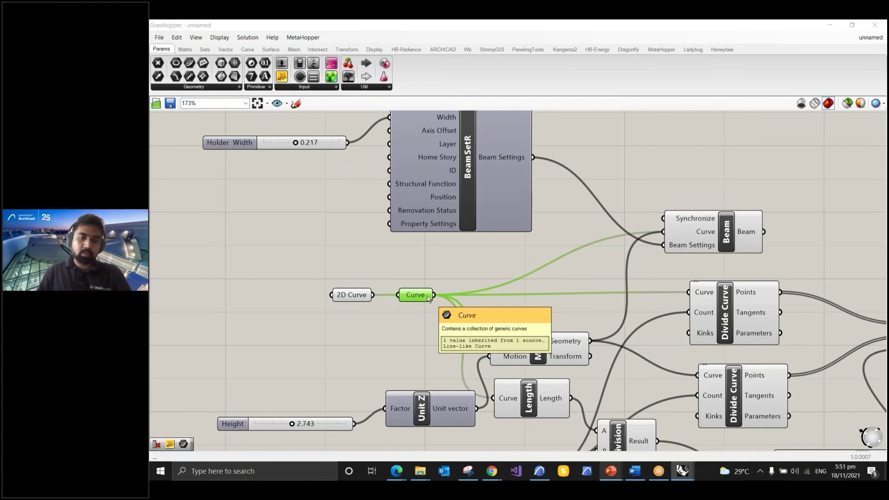
scroll(534, 355, up, 2)
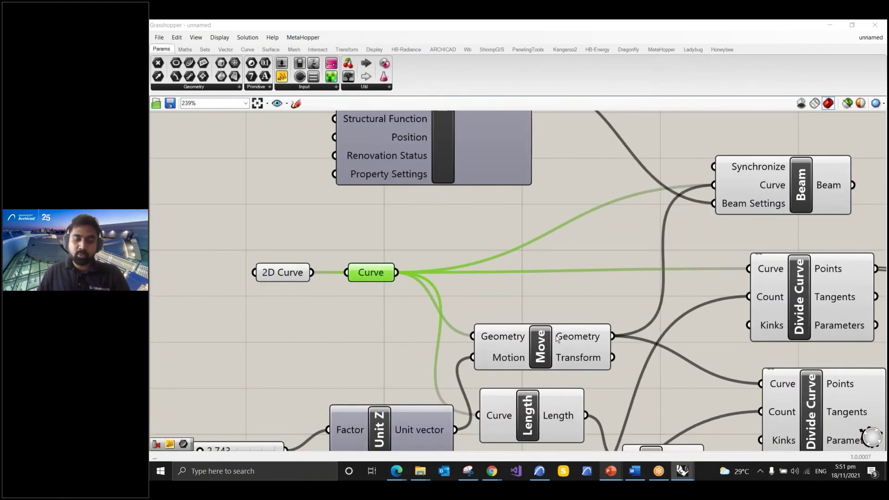
scroll(545, 305, down, 1)
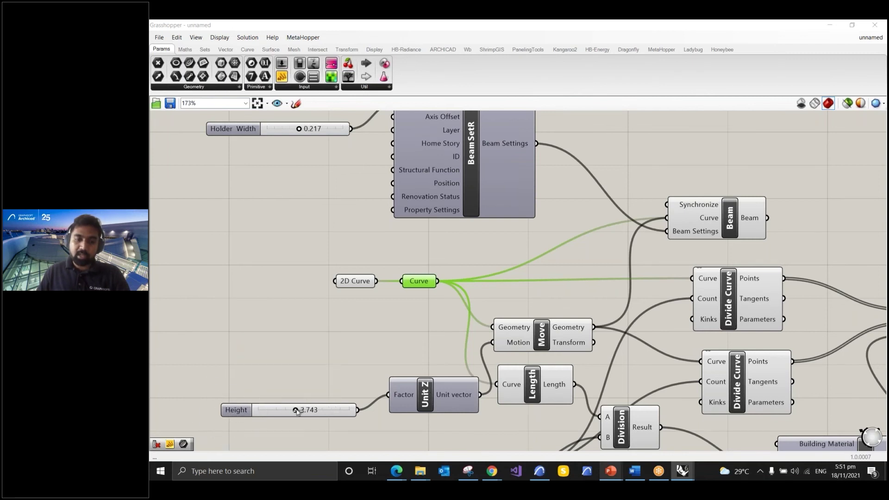
drag(297, 412, 275, 412)
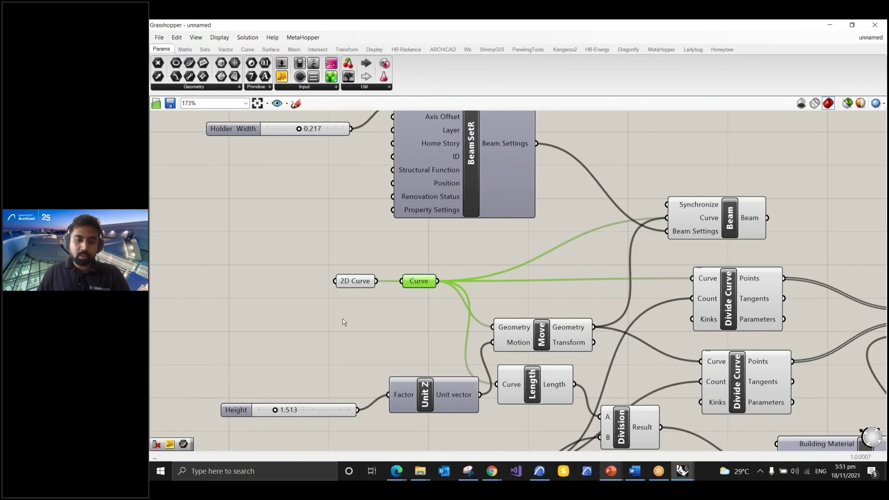
click(539, 473)
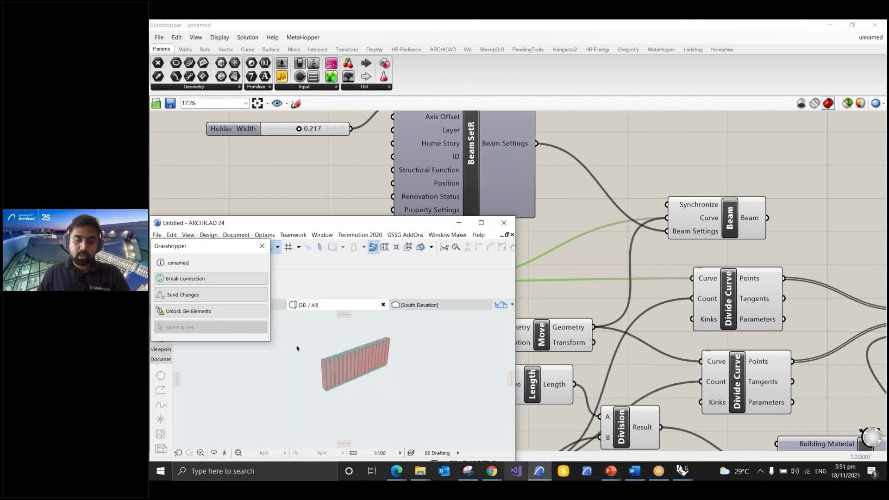
scroll(325, 360, up, 2)
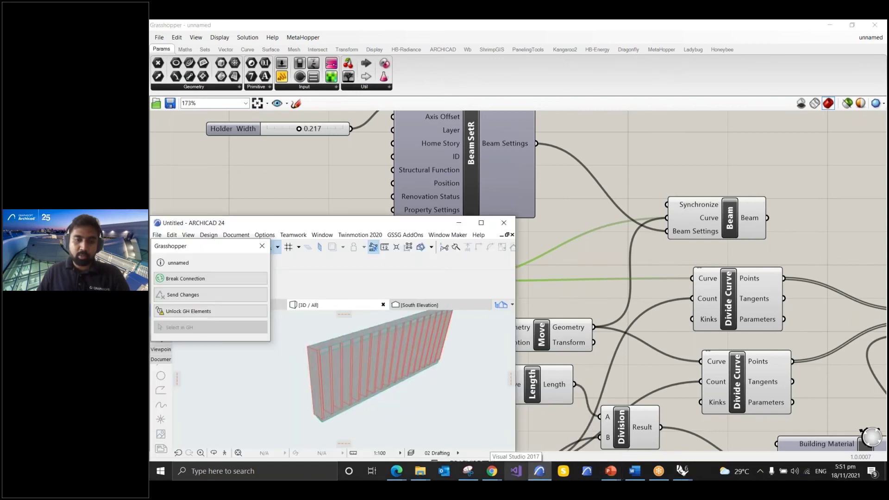
click(458, 222)
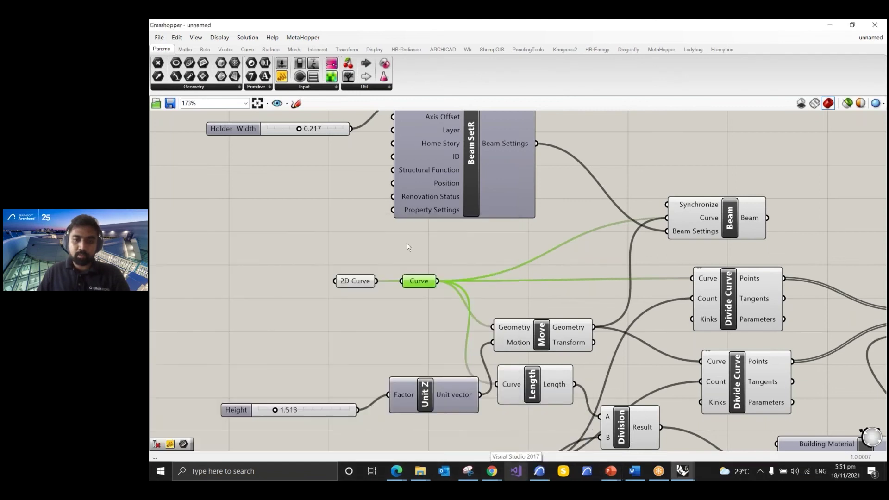
- Trace the base curve's wiring by highlighting the Curve parameter, the Move component and the Beam component
scroll(331, 292, down, 2)
click(403, 298)
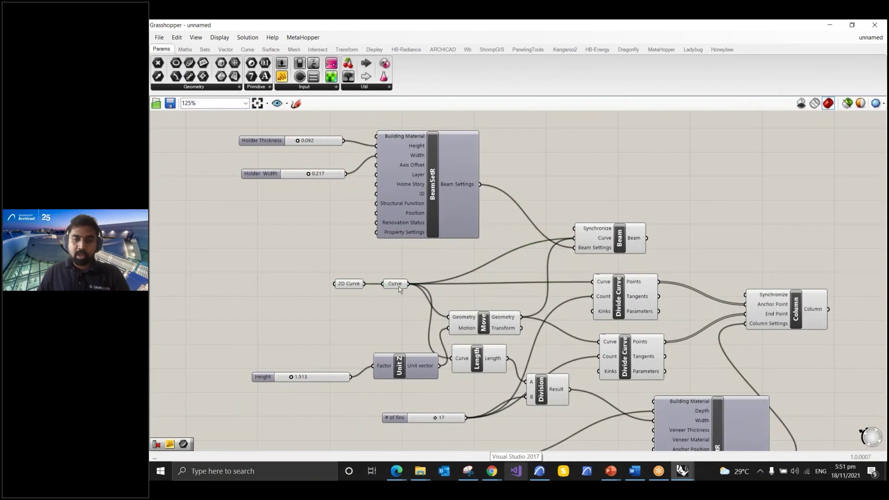
click(394, 283)
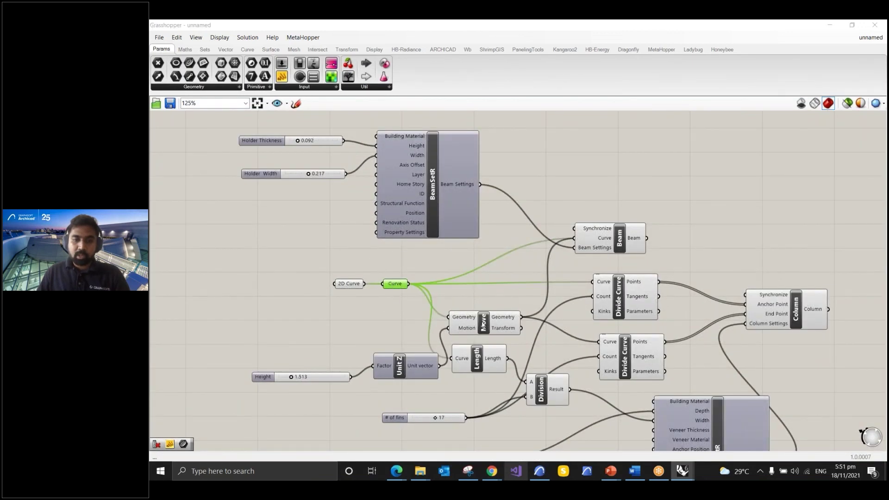
click(483, 324)
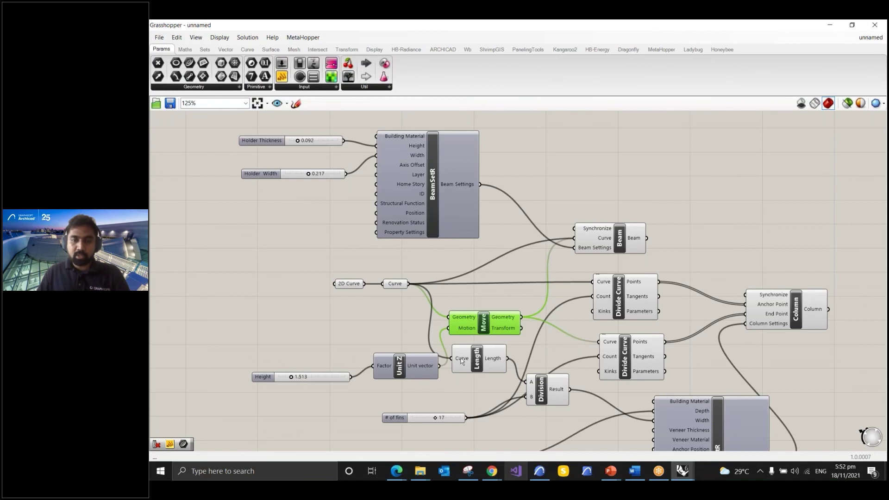
scroll(460, 357, down, 2)
scroll(488, 209, up, 4)
drag(645, 314, 638, 291)
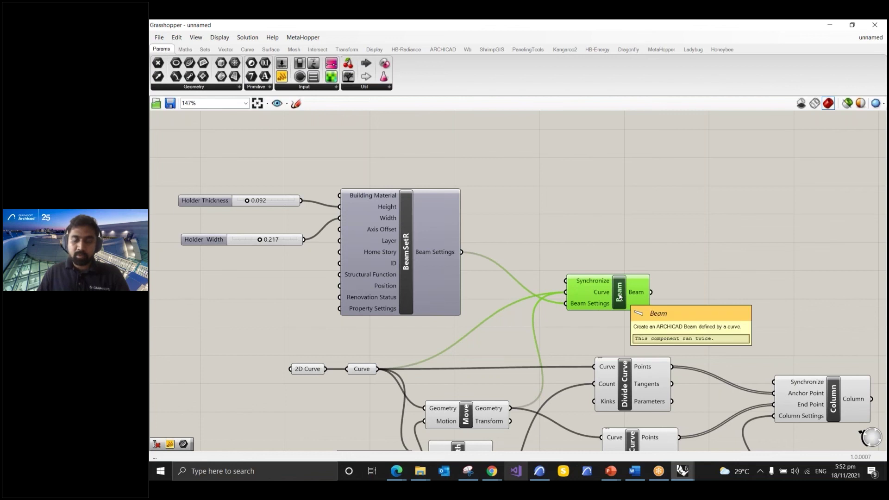
- Examine the BeamSetR component, its Holder Thickness and Holder Width sliders, and the Curve parameter
click(411, 250)
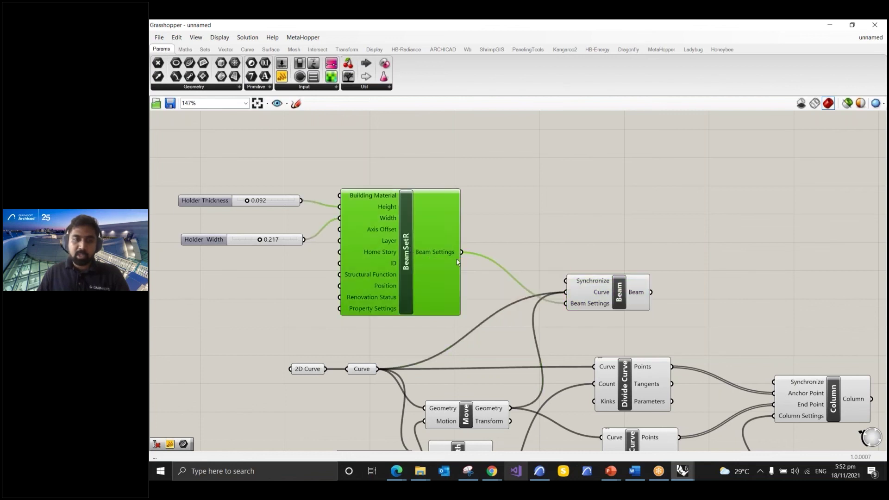
scroll(410, 288, down, 2)
scroll(392, 272, up, 3)
drag(233, 207, 409, 320)
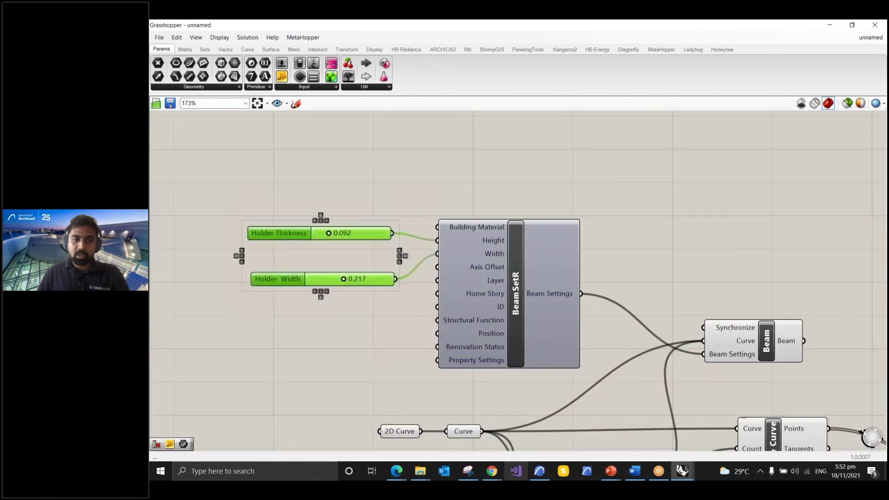
click(366, 326)
drag(234, 210, 410, 350)
click(252, 193)
drag(232, 190, 437, 332)
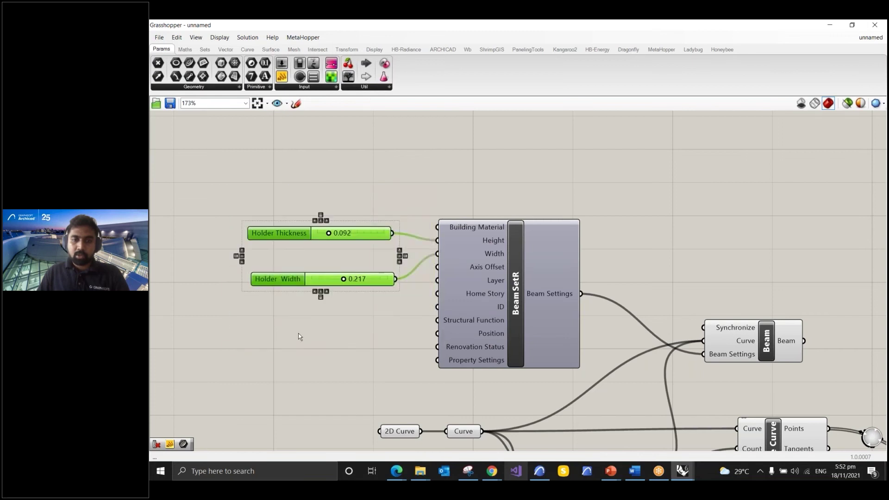
scroll(290, 330, down, 3)
click(396, 391)
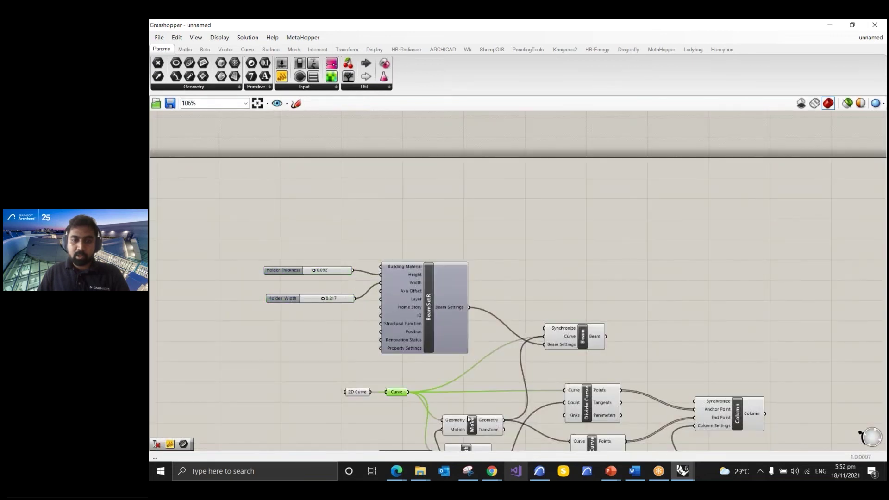
- Inspect the Holder Thickness and Holder Width sliders that drive the beam settings
scroll(422, 313, up, 1)
drag(226, 198, 348, 281)
click(269, 287)
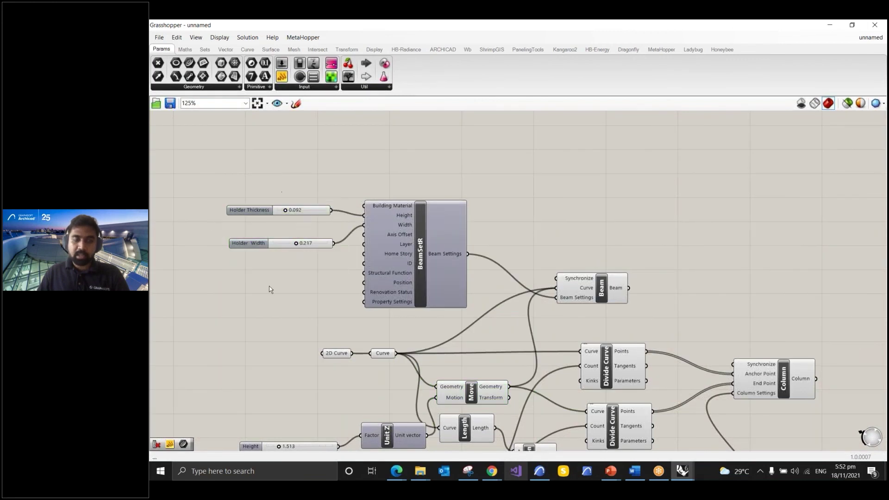
scroll(416, 146, down, 3)
scroll(485, 245, up, 3)
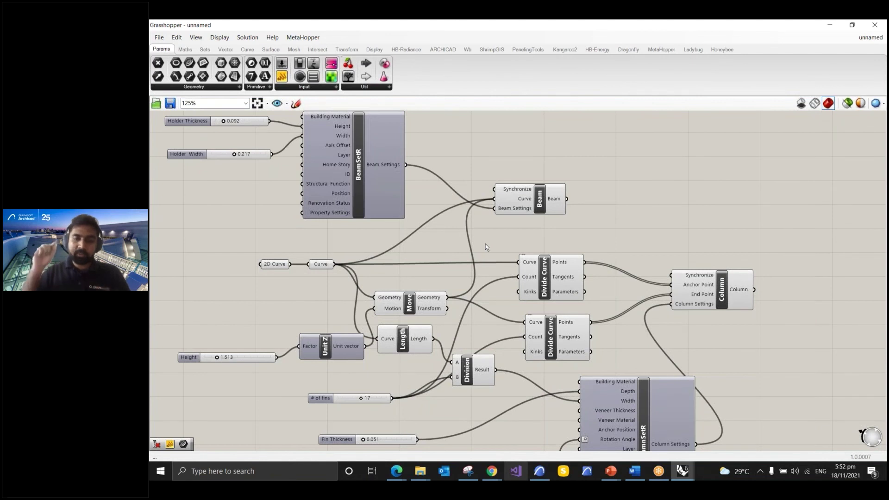
- Examine the Column component's End Point input and highlight the Curve parameter and Move component that supply its points
scroll(717, 294, up, 1)
click(719, 292)
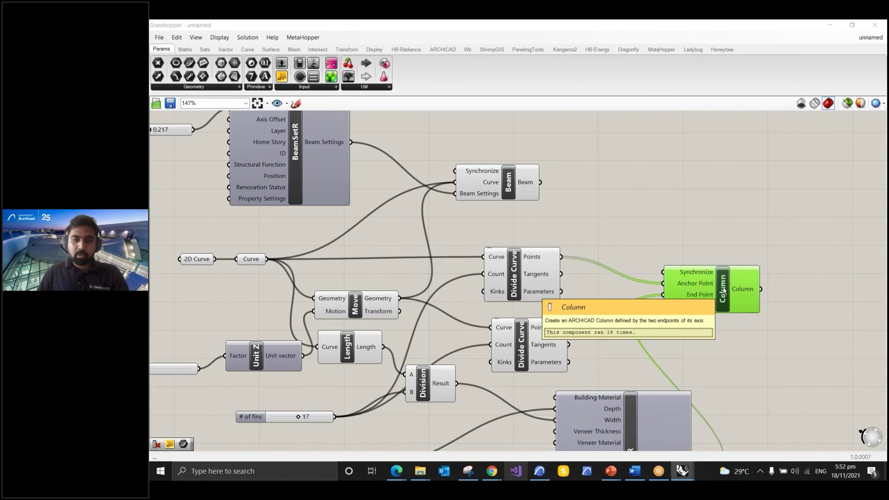
mouse_move(695, 287)
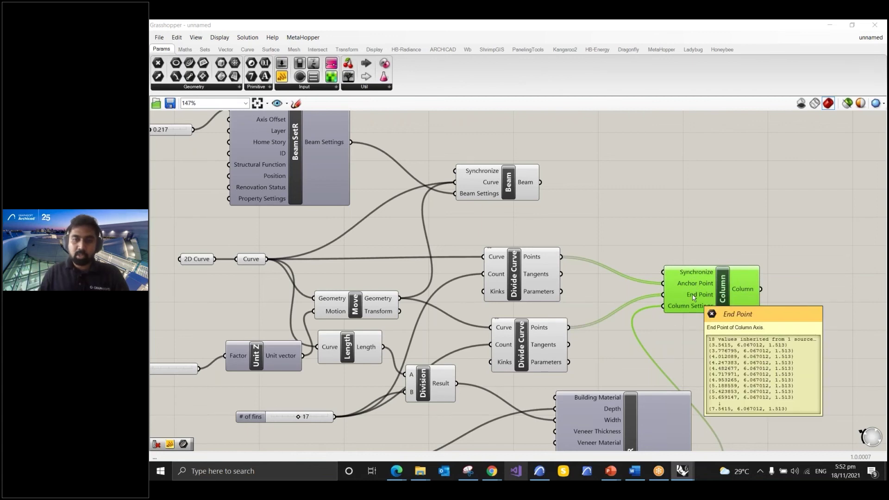
click(250, 260)
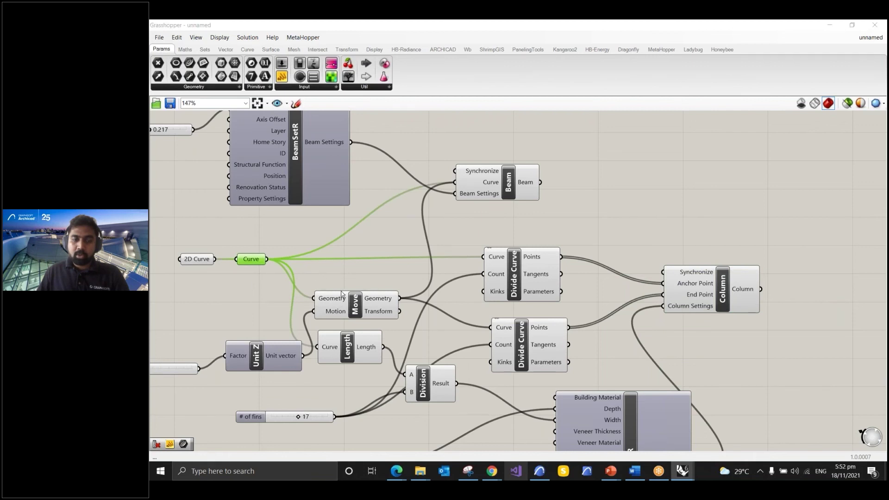
click(355, 306)
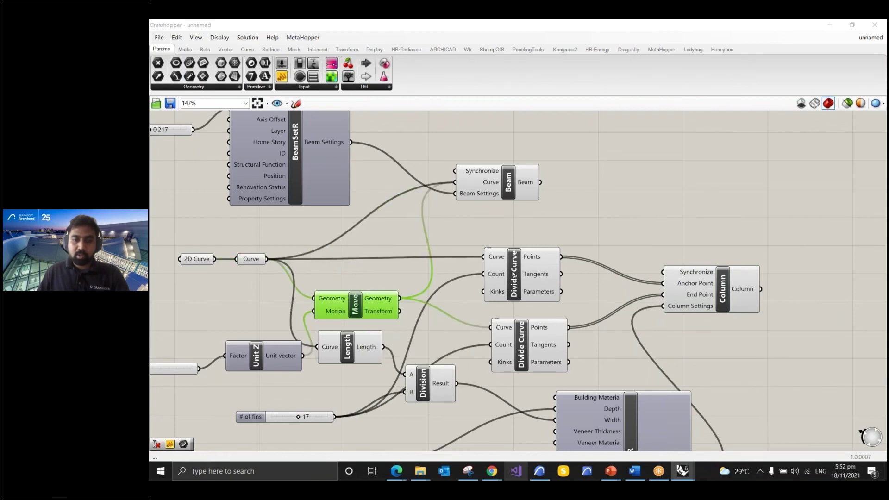
- Move the Divide Curve component fed by the base curve slightly up and set the # of fins slider to 11
drag(519, 273, 525, 265)
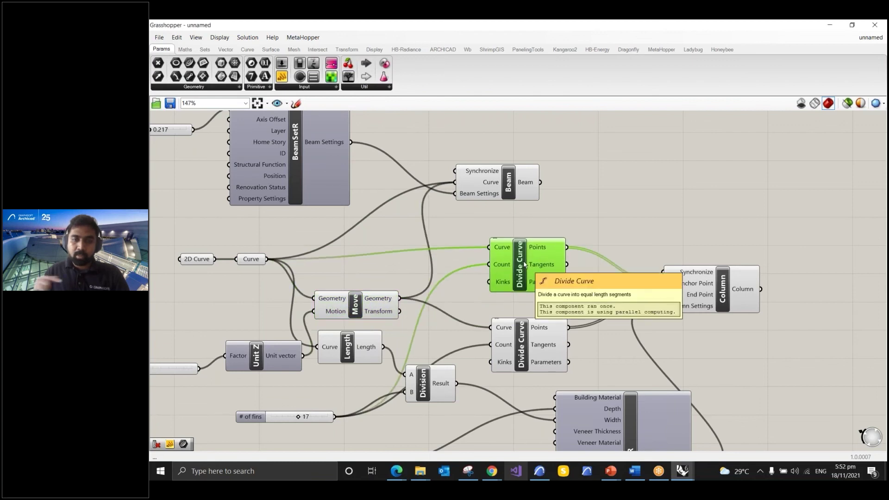
drag(257, 418, 285, 414)
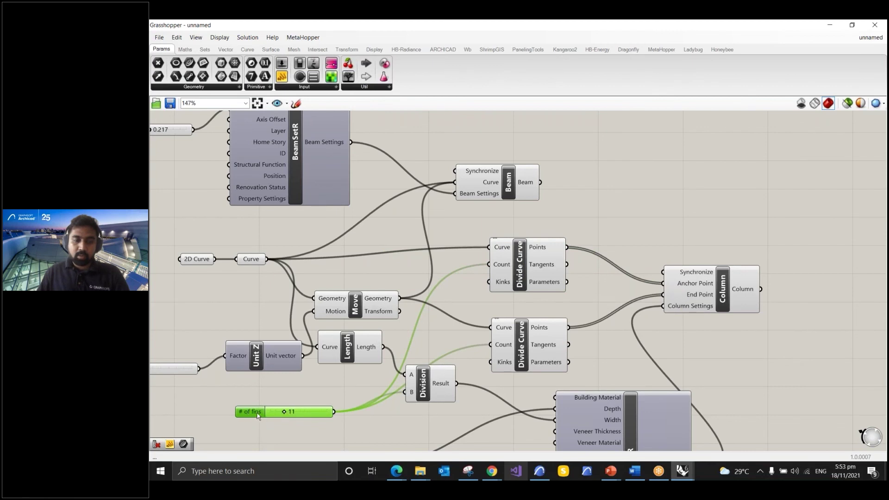
click(526, 256)
click(522, 347)
- Trace how the base curve and the moved curve pass through the two Divide Curve components into the Column component
click(520, 266)
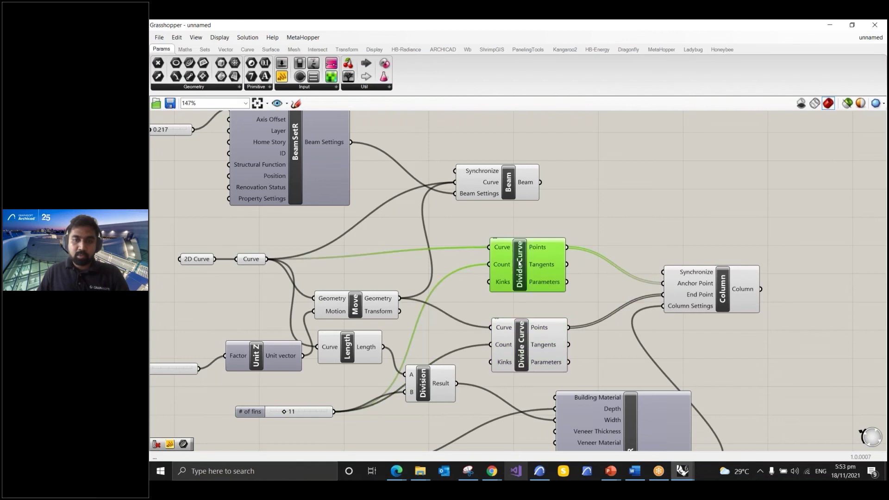
key(ctrl)
key(ctrl)
mouse_move(258, 262)
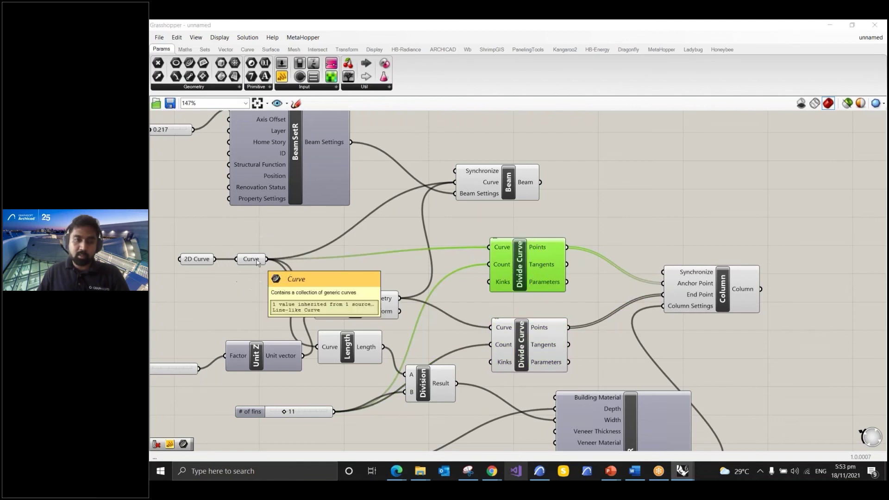
click(520, 347)
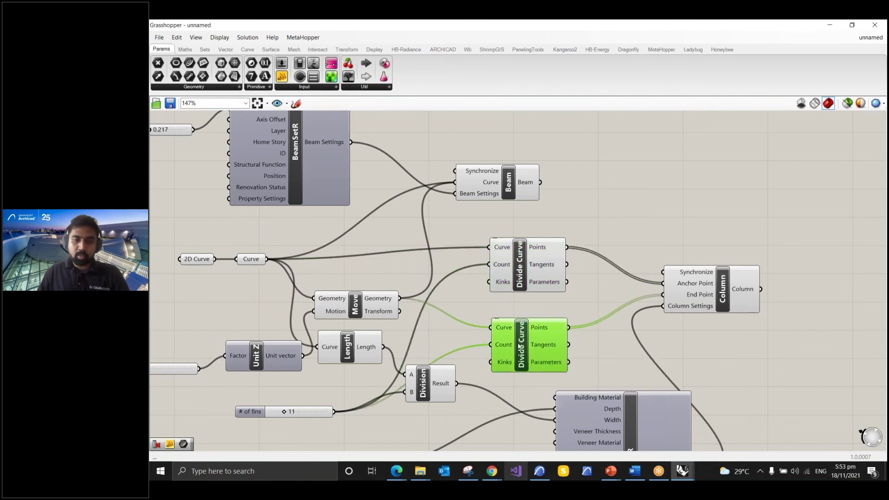
click(356, 308)
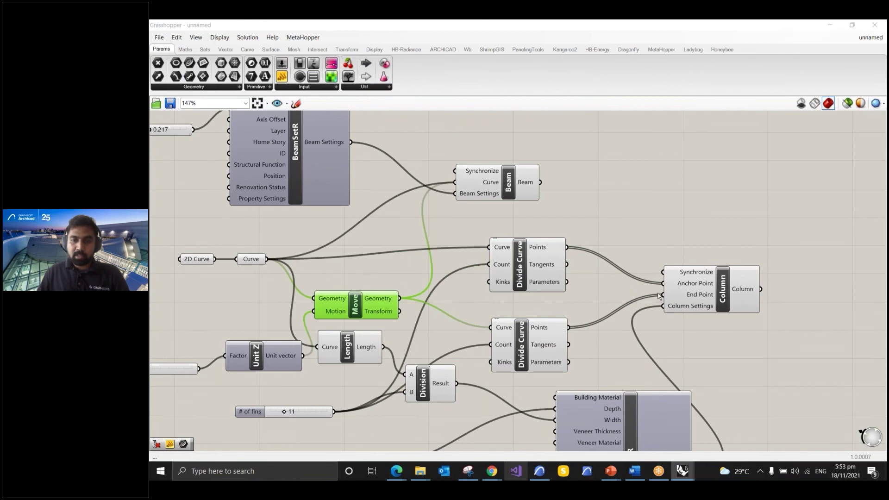
click(724, 288)
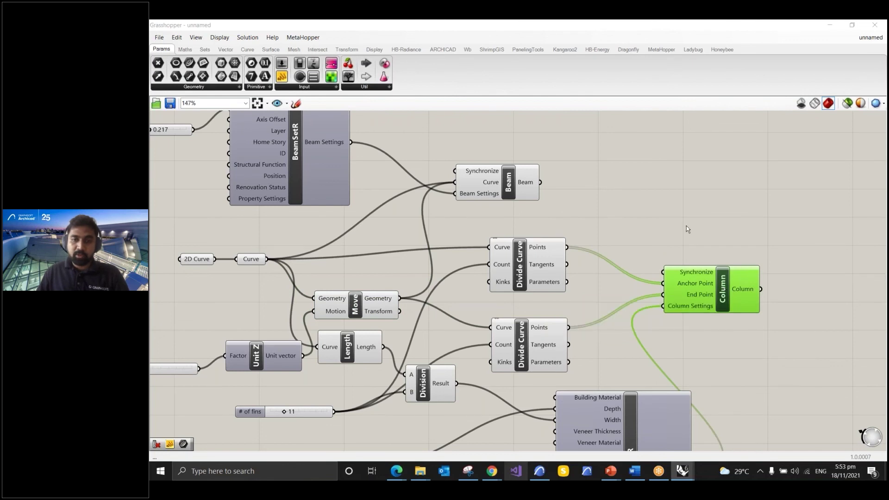
- Move the Column component further right, away from the two Divide Curve components
scroll(687, 226, down, 3)
scroll(713, 352, up, 3)
drag(703, 198, 742, 199)
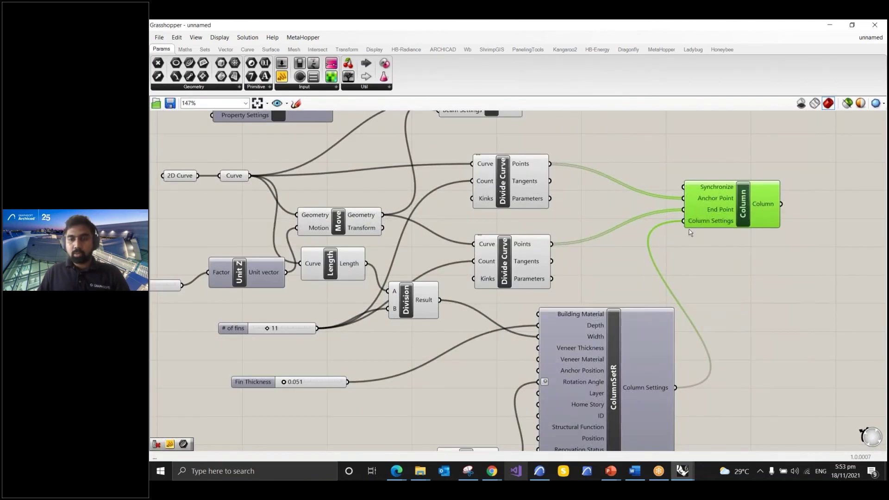
scroll(649, 241, down, 2)
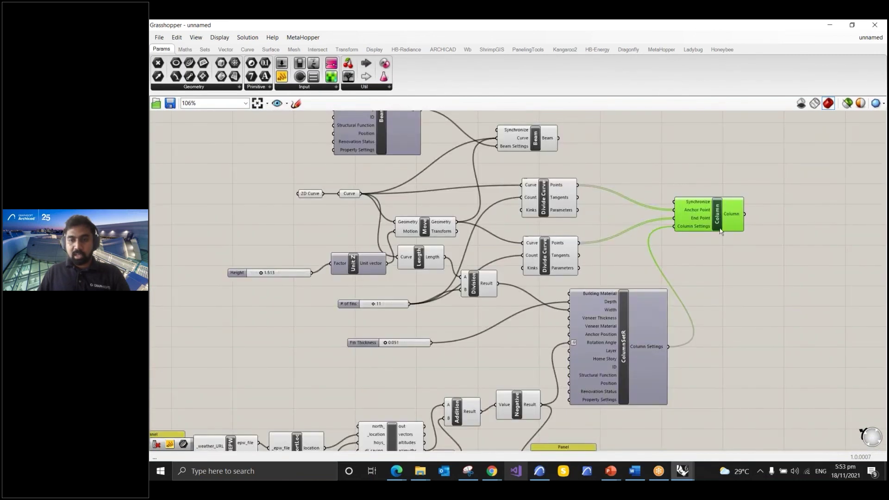
- Move the ColumnSetR component slightly to the right
scroll(666, 351, up, 3)
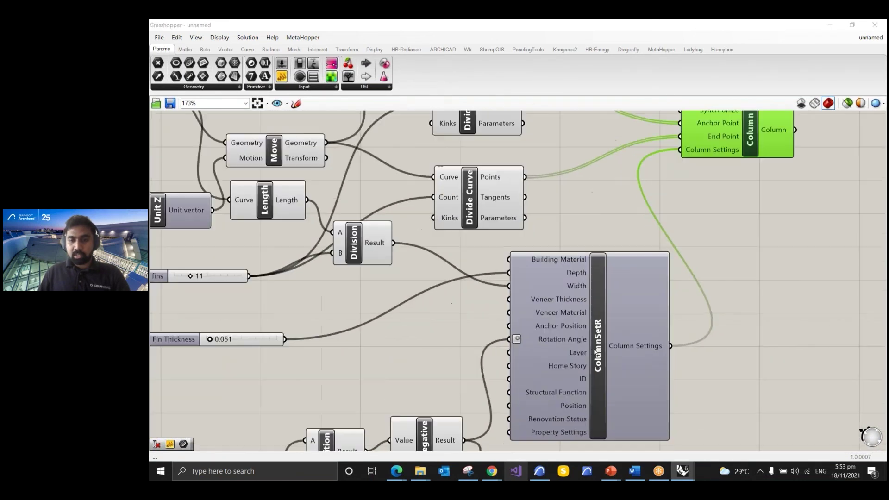
click(597, 354)
mouse_move(597, 355)
mouse_down()
mouse_move(603, 368)
mouse_move(600, 352)
mouse_move(609, 355)
mouse_up()
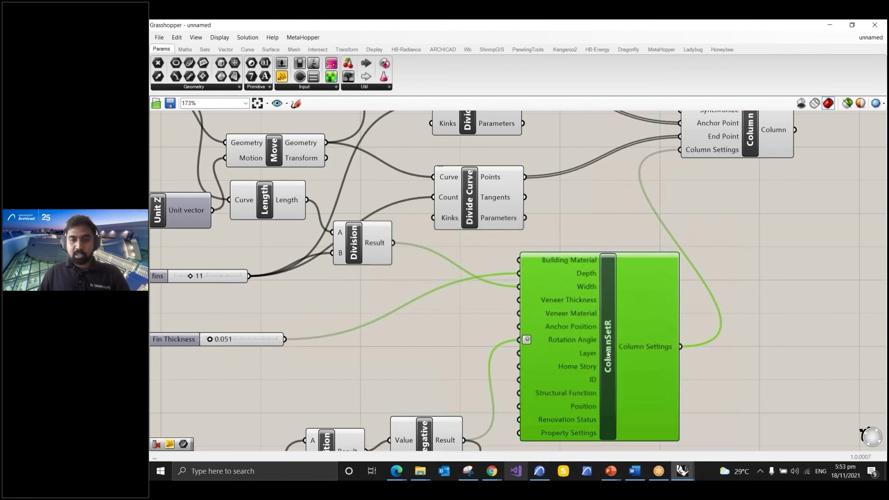
scroll(670, 318, down, 2)
scroll(435, 295, up, 2)
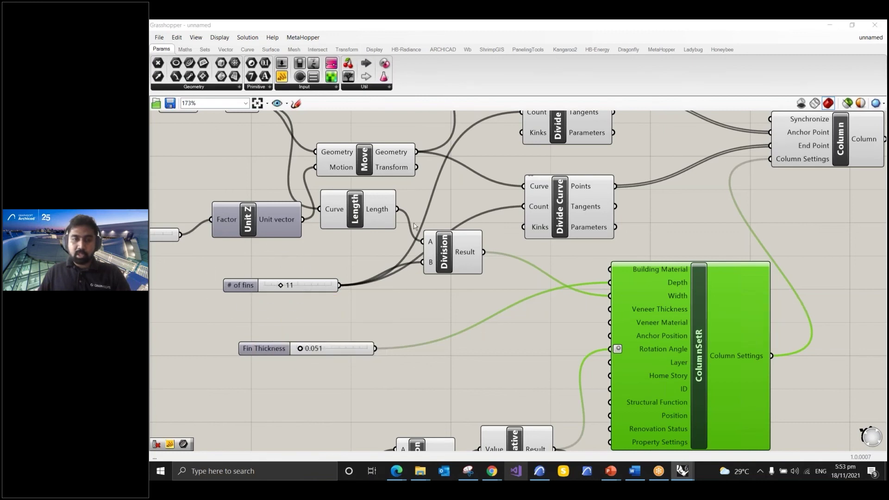
- Move the Division component slightly toward ColumnSetR's Width input, and highlight the Column component
scroll(451, 311, down, 1)
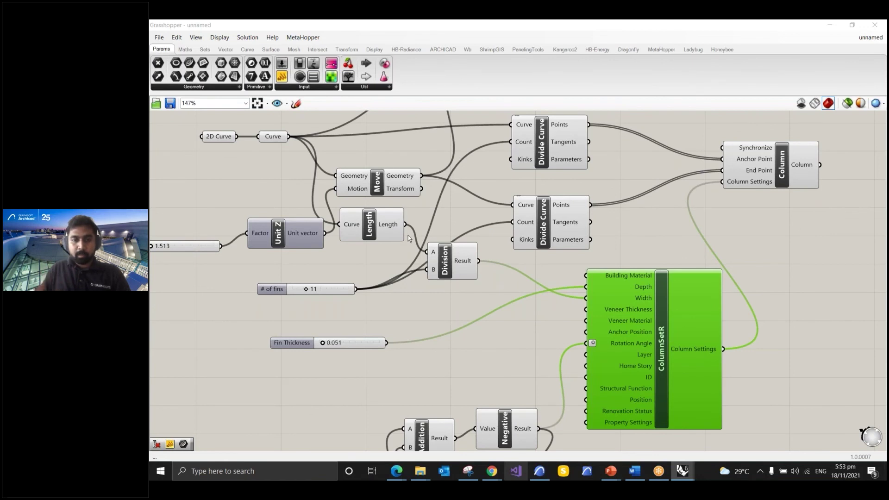
drag(454, 255, 479, 264)
drag(577, 299, 586, 298)
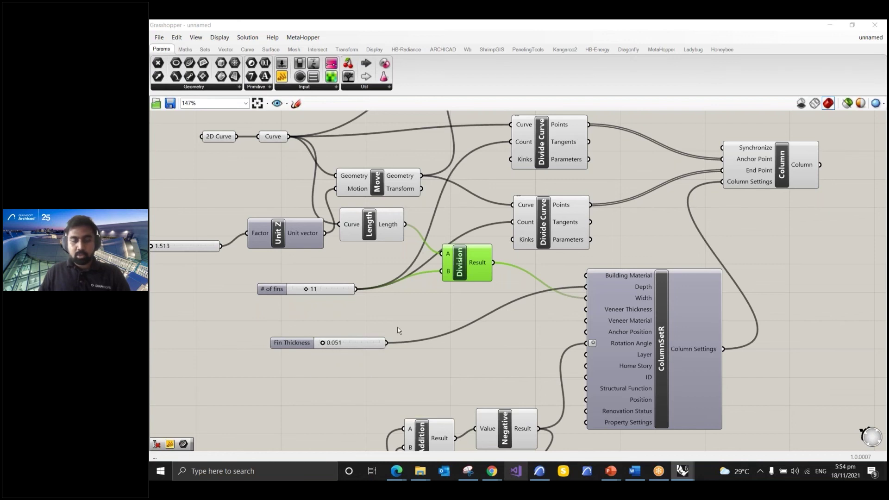
scroll(393, 321, down, 2)
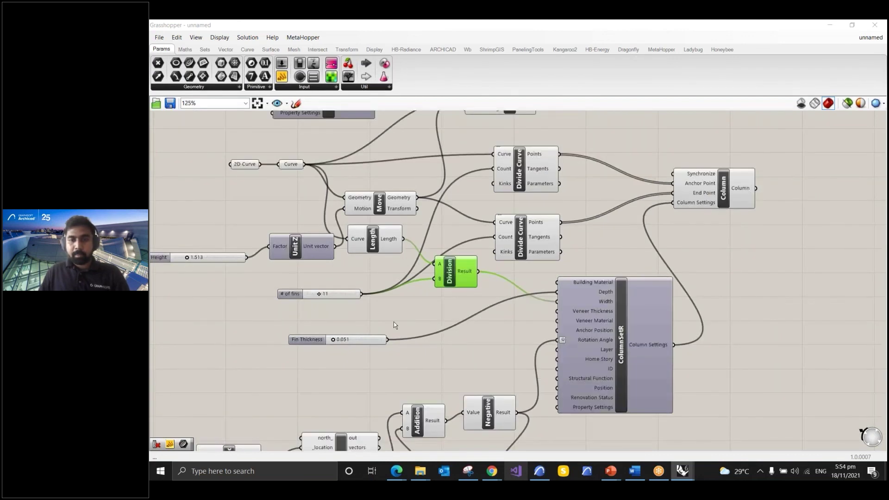
click(686, 218)
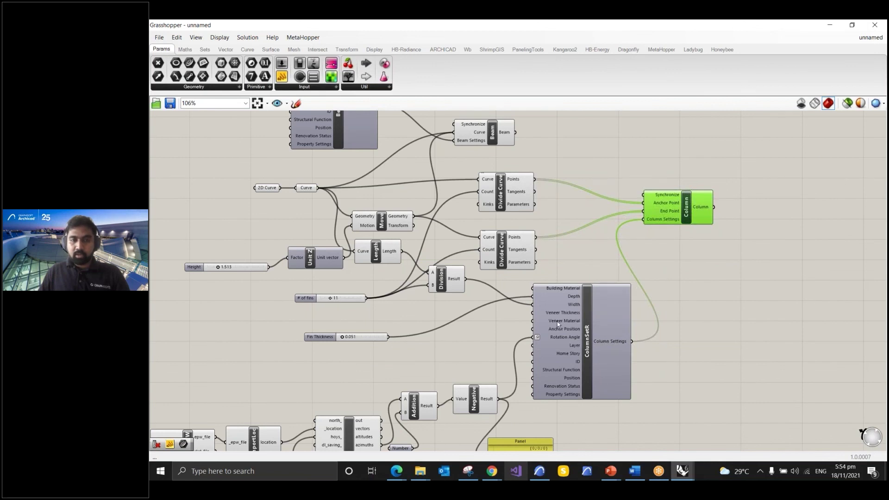
- Move the ImportLoc component slightly up between DownloadEPW and Sunpath
scroll(574, 235, down, 5)
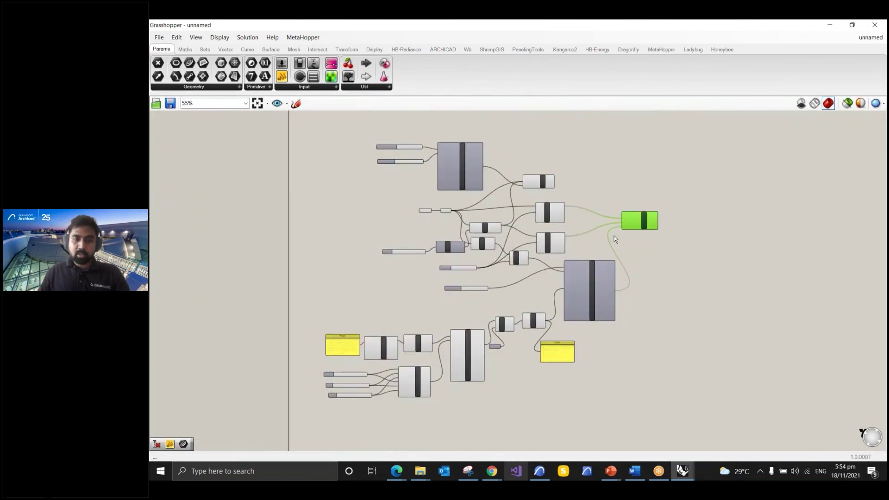
scroll(490, 400, up, 4)
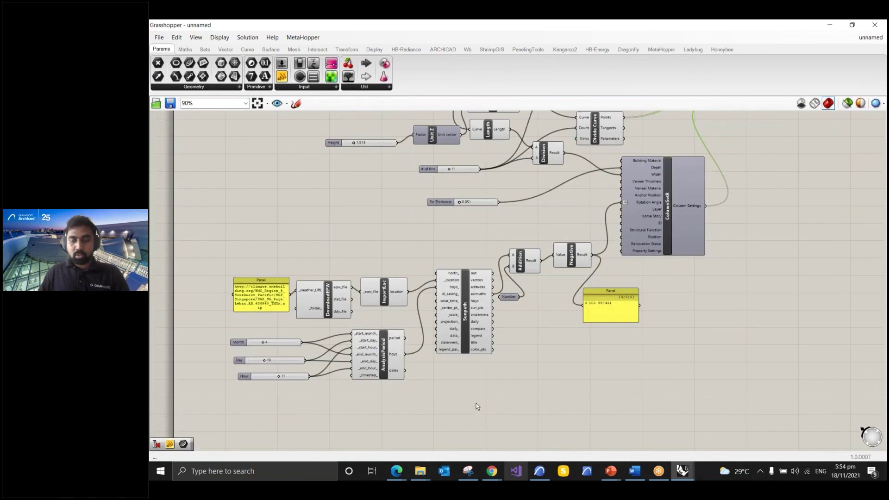
scroll(497, 332, down, 1)
scroll(324, 353, up, 4)
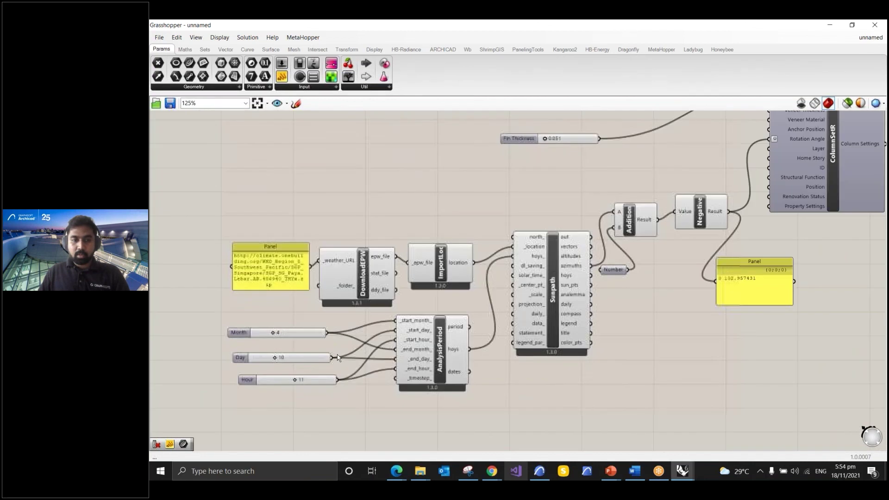
scroll(266, 346, up, 1)
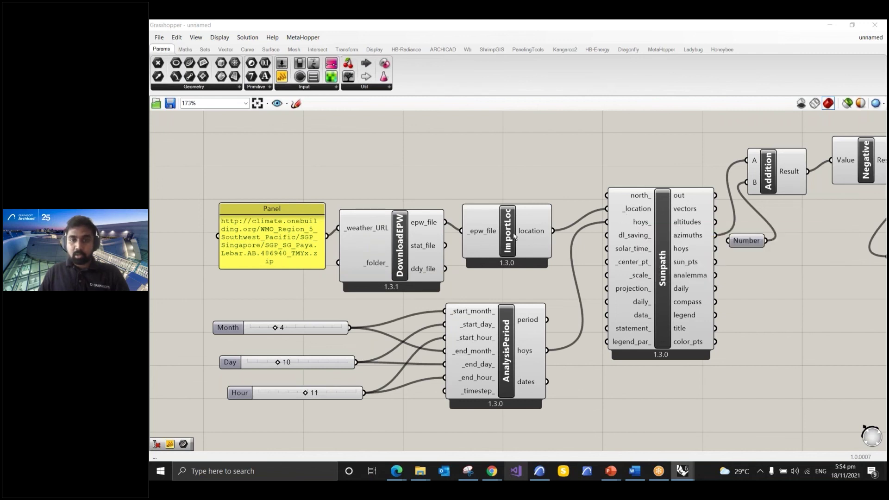
drag(515, 236, 515, 224)
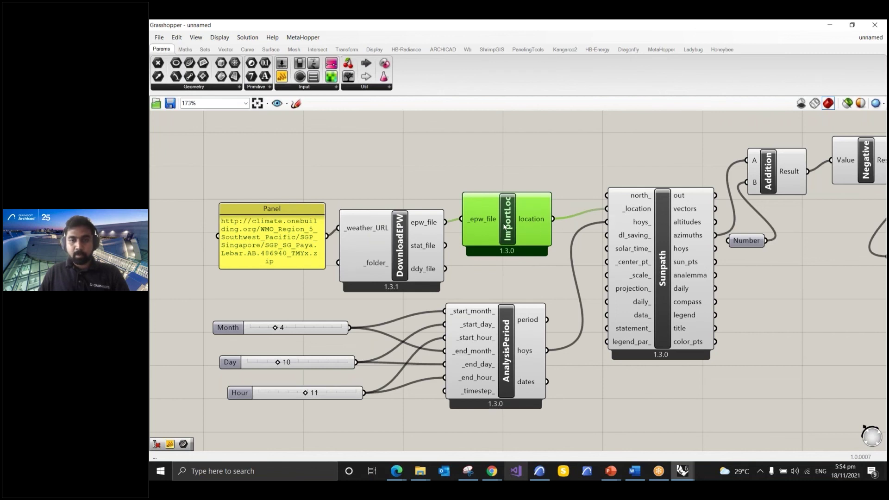
- Examine how the Month, Day and Hour sliders feed AnalysisPeriod and how its hoys output reaches Sunpath
scroll(505, 227, down, 1)
scroll(626, 238, up, 1)
mouse_move(646, 236)
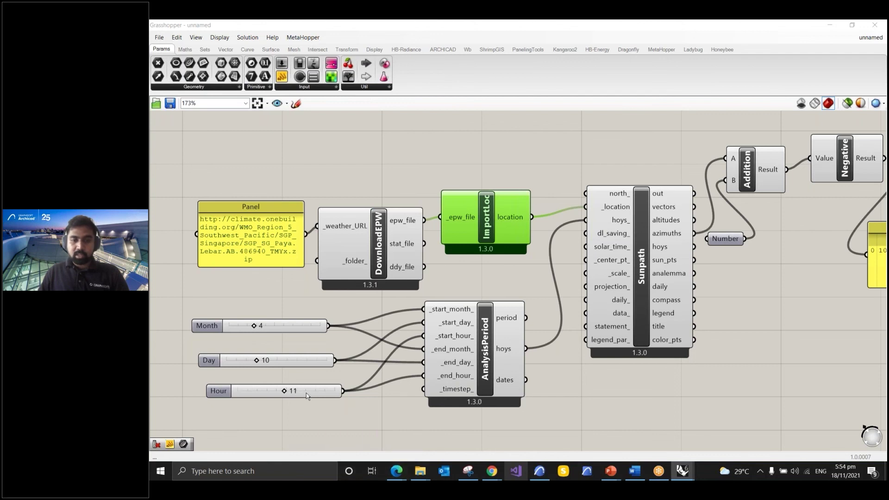
scroll(255, 368, down, 2)
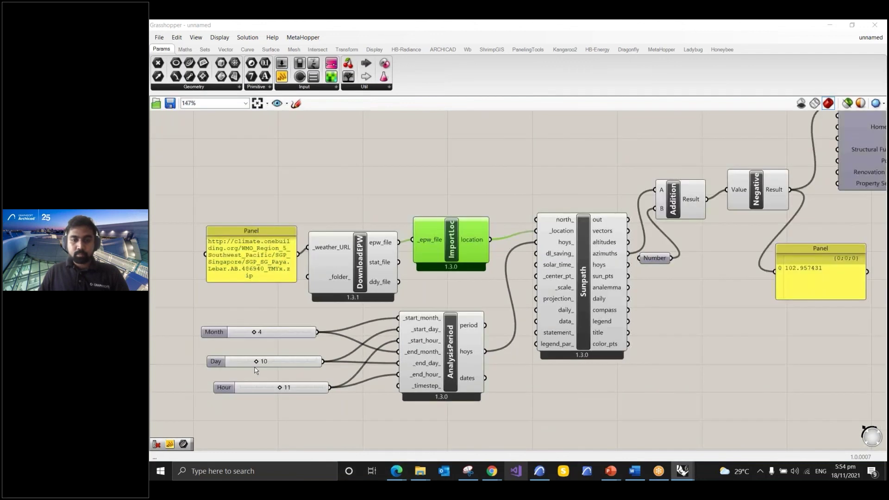
scroll(558, 330, up, 3)
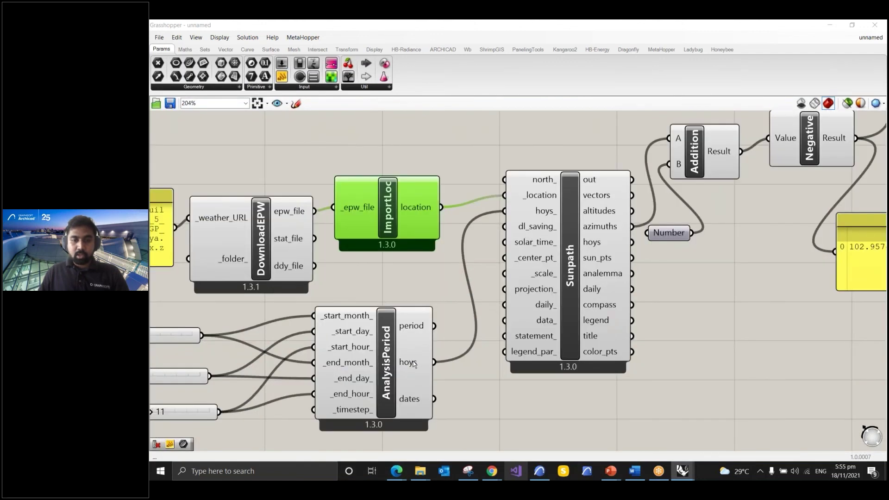
mouse_move(415, 364)
drag(434, 363, 560, 212)
scroll(542, 298, down, 2)
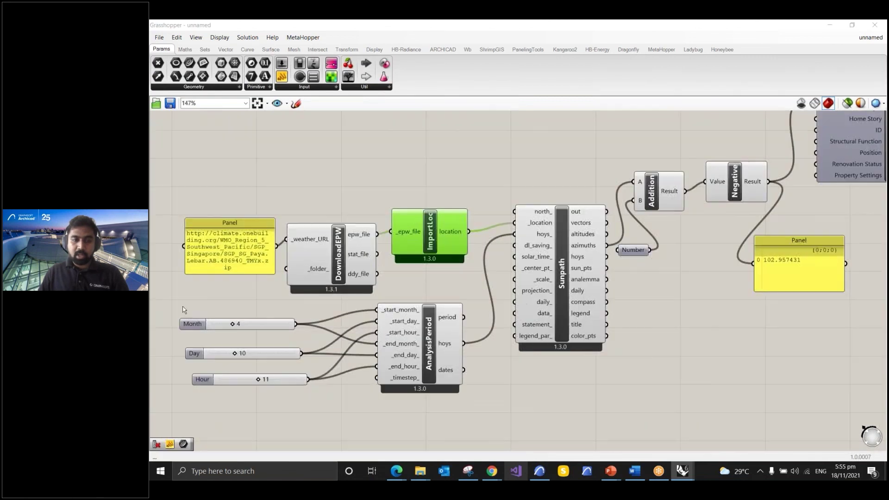
drag(182, 310, 327, 419)
click(323, 411)
scroll(276, 399, down, 2)
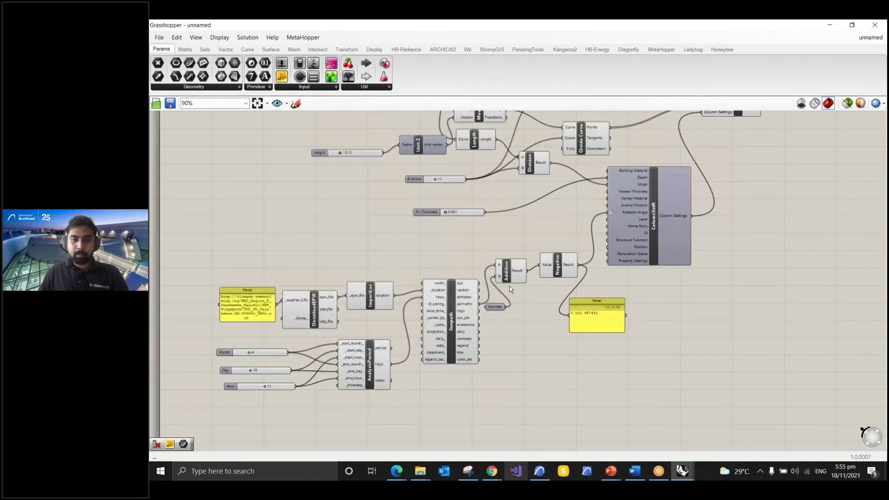
- Move the Sunpath component slightly up and inspect its azimuths output feeding ColumnSetR's Rotation Angle through Addition and Negative
scroll(509, 286, up, 3)
drag(418, 322, 415, 308)
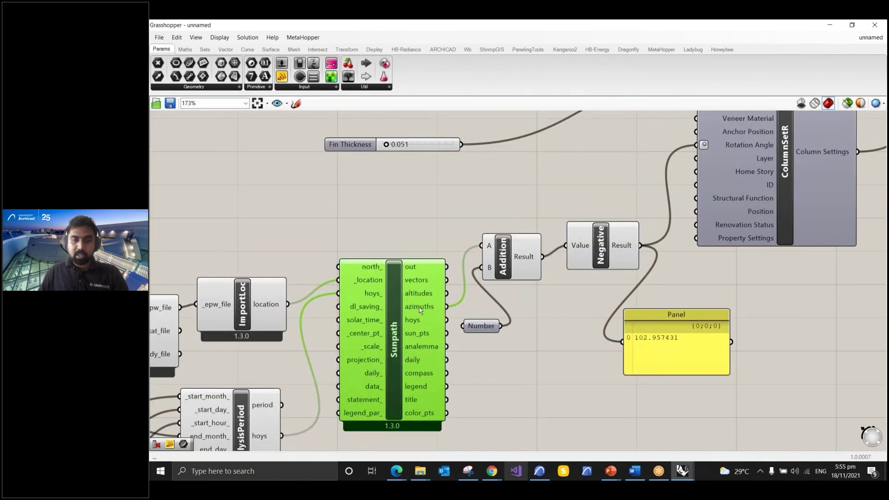
mouse_move(423, 310)
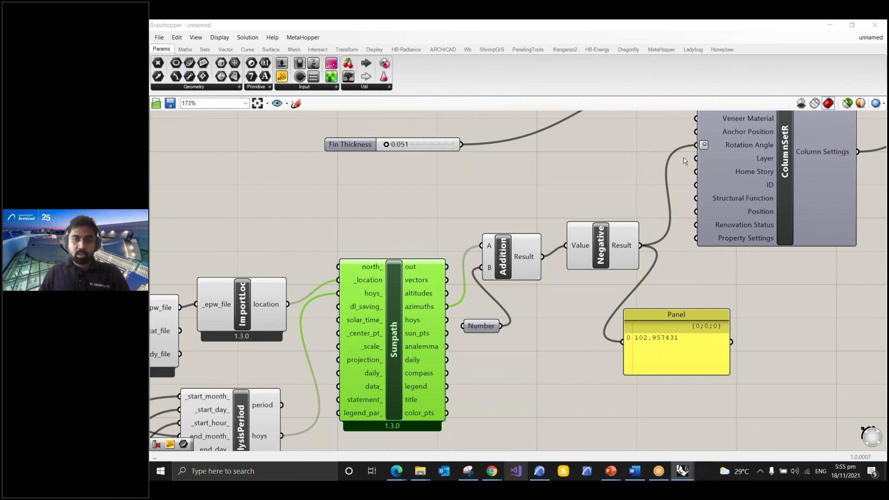
scroll(517, 258, down, 3)
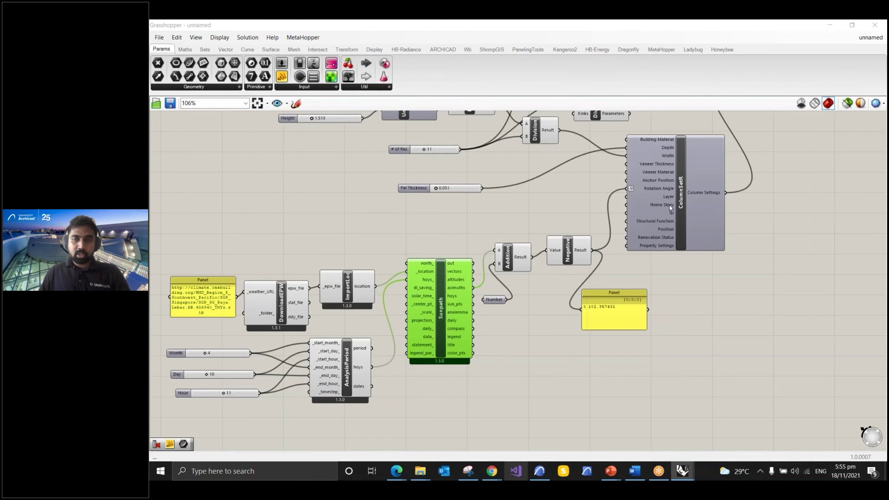
- Examine the complete definition, from the sun path and rotation inputs through the beam and column settings to the final Column component
scroll(528, 261, down, 3)
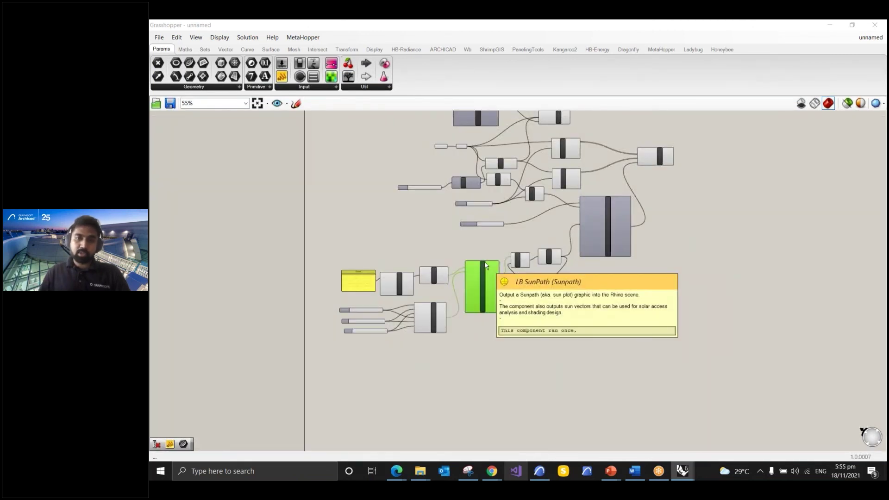
scroll(623, 172, up, 2)
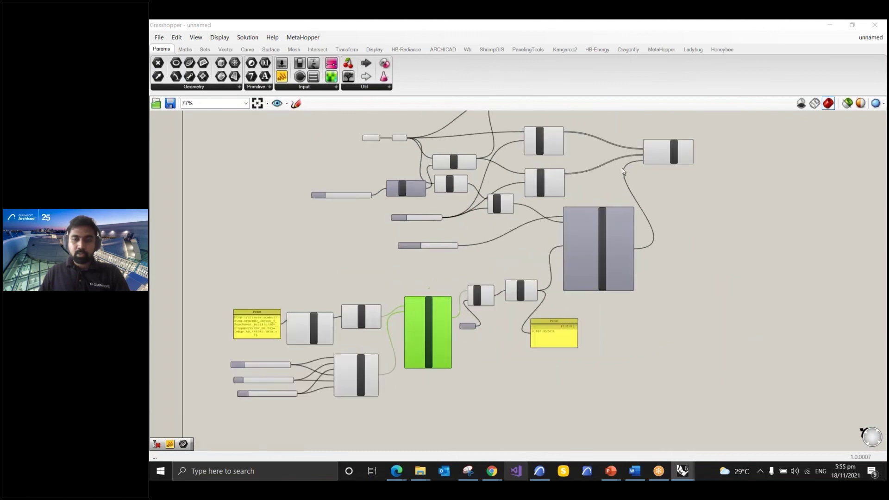
scroll(609, 381, down, 2)
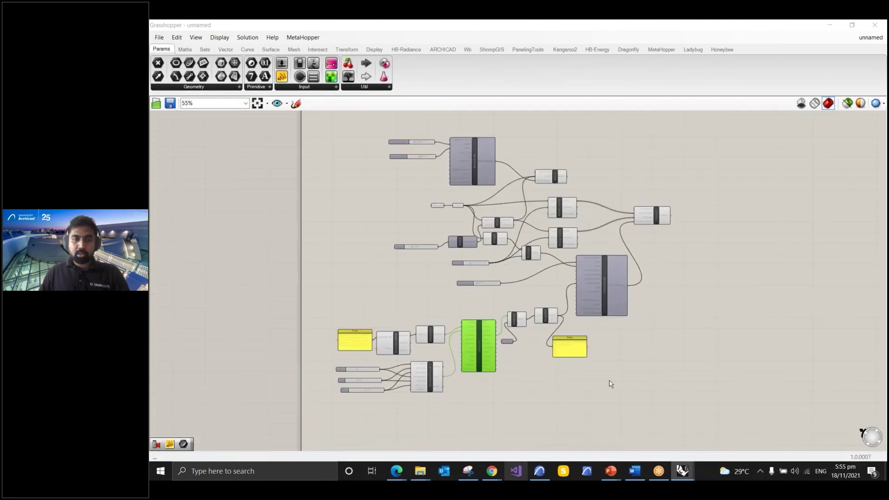
scroll(574, 160, up, 2)
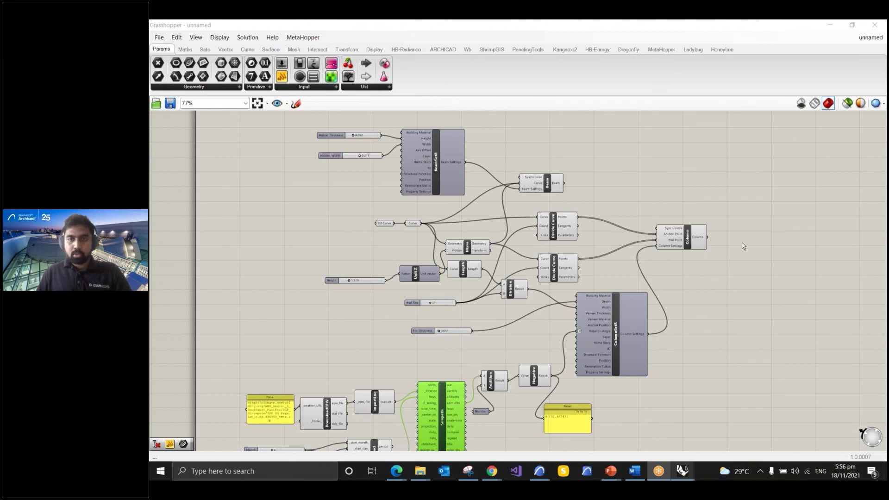
click(361, 169)
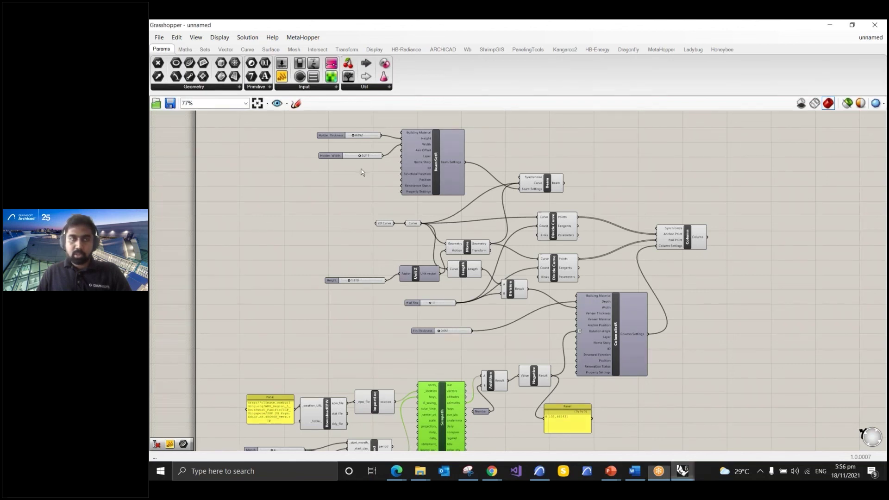
click(170, 105)
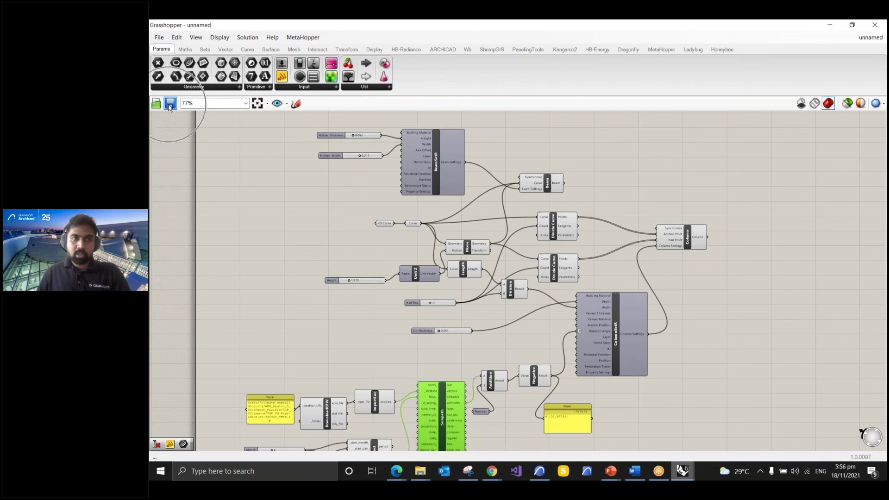
key(ctrl)
key(ctrl)
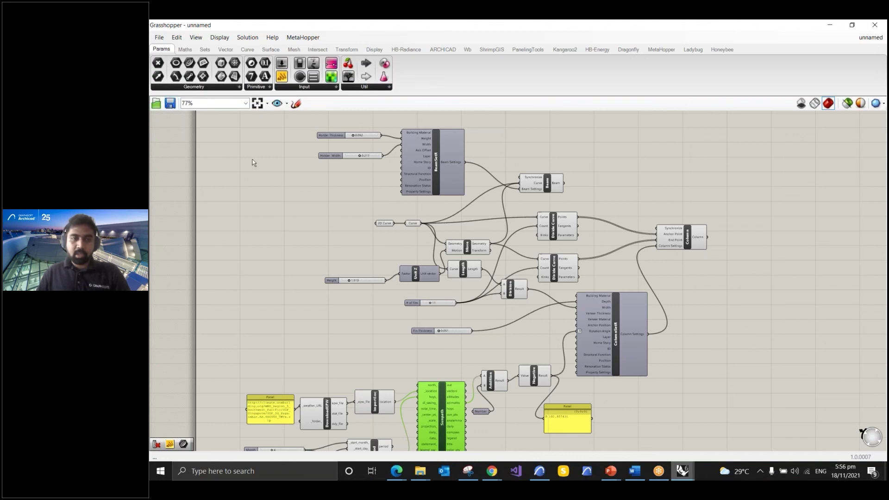
- Clear the curve referenced by the 2D Curve parameter and check the components that depend on it
scroll(361, 223, up, 5)
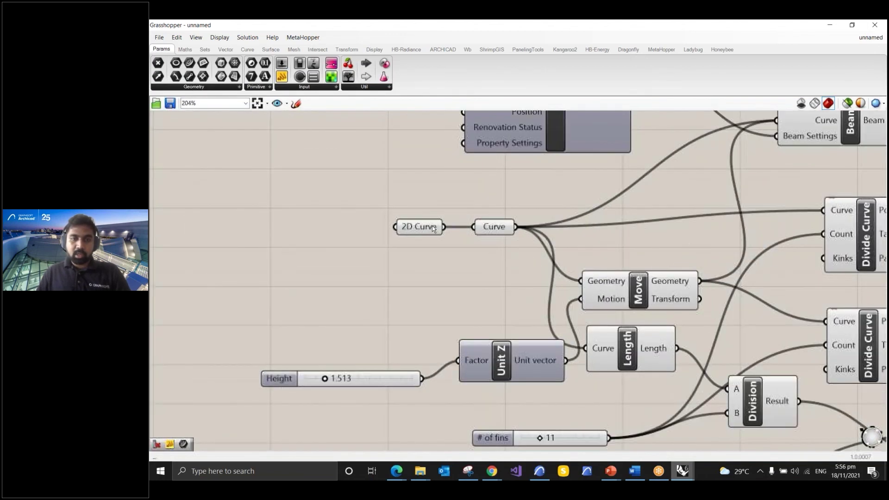
right_click(432, 226)
click(470, 337)
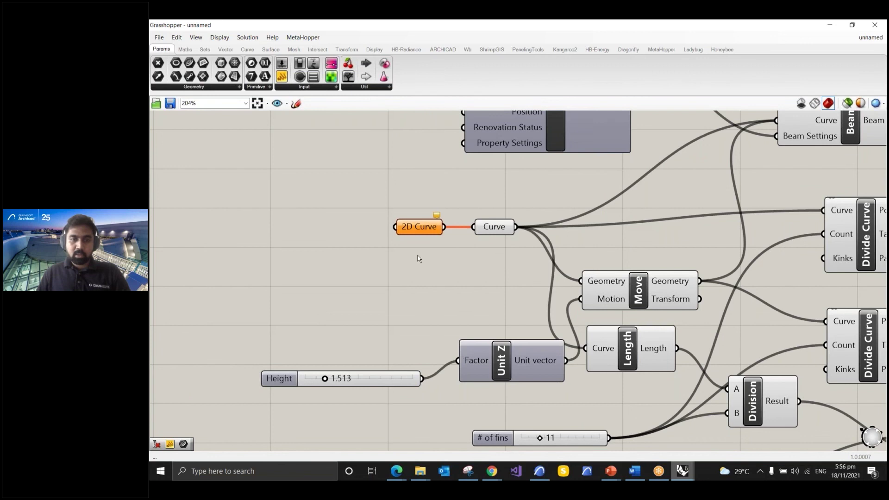
drag(363, 186, 471, 299)
click(376, 256)
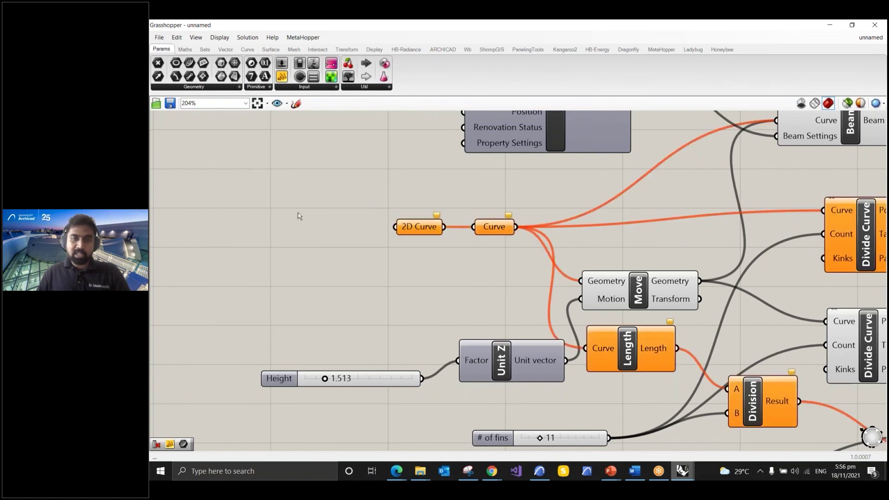
- Try to assign one Archicad 2D curve to the 2D Curve parameter, and move Archicad's Grasshopper palette off the Ground Floor tab
scroll(283, 216, down, 5)
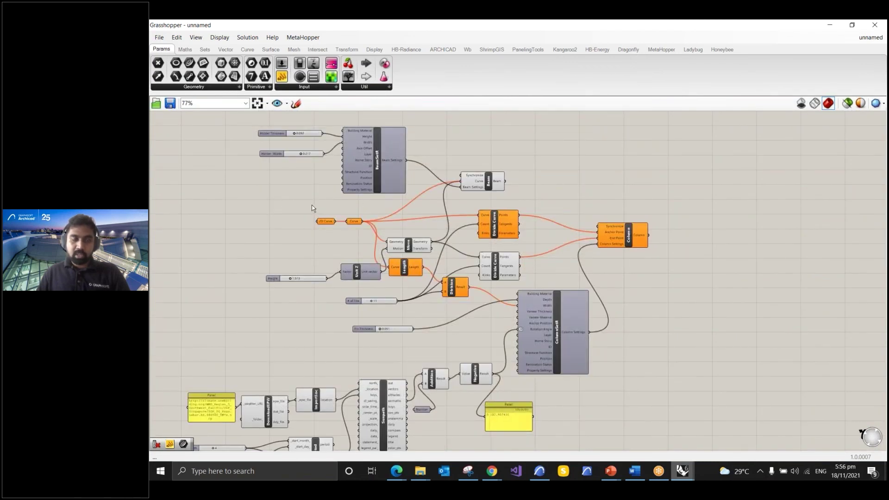
scroll(310, 208, up, 1)
scroll(310, 207, up, 3)
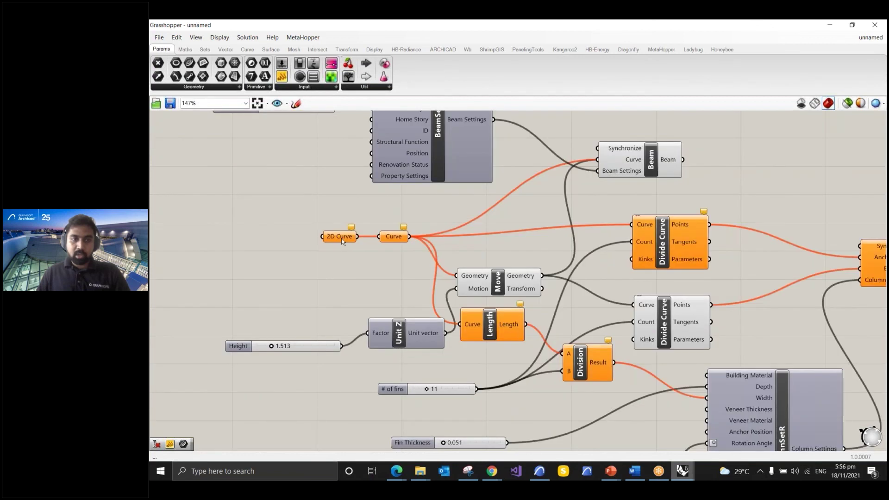
right_click(330, 226)
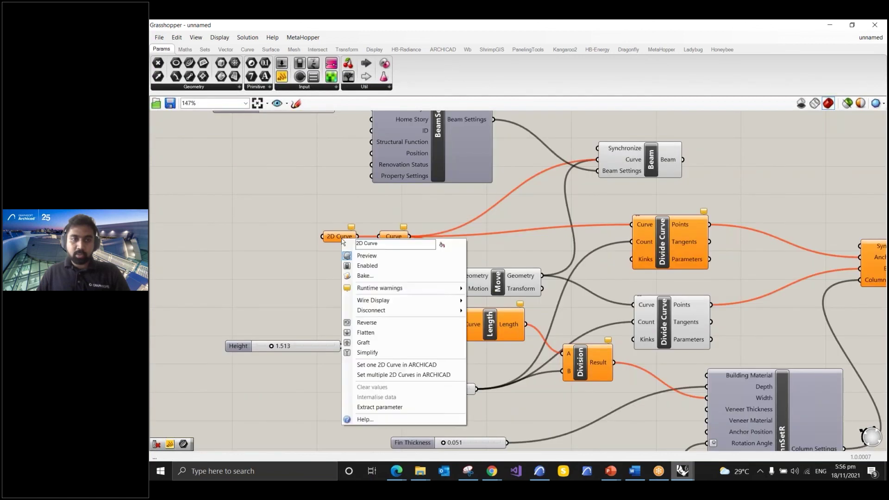
click(388, 365)
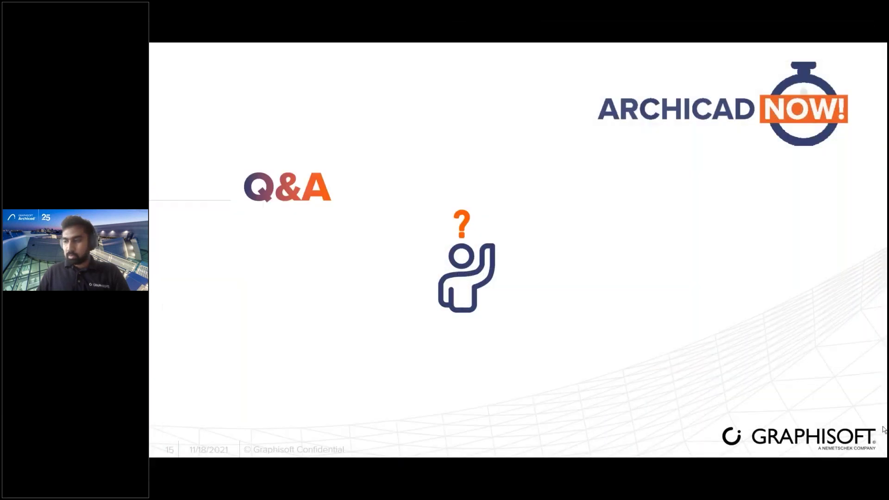
key(alt+Tab)
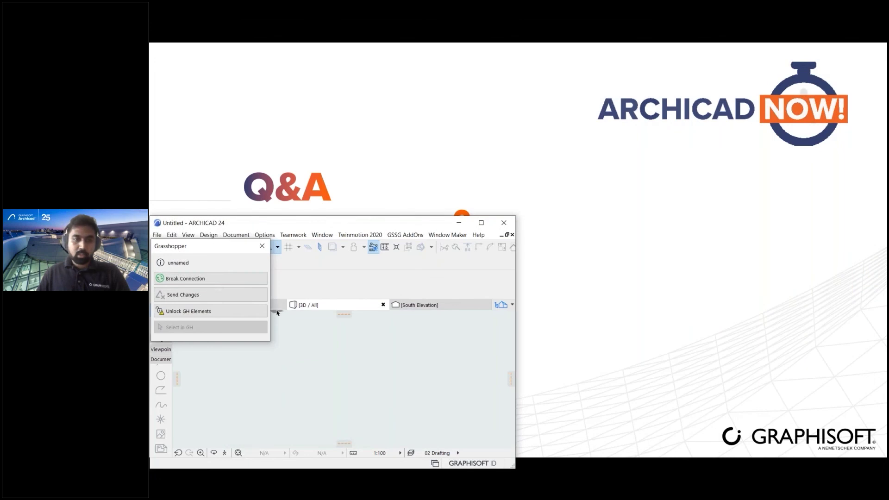
drag(230, 247, 241, 207)
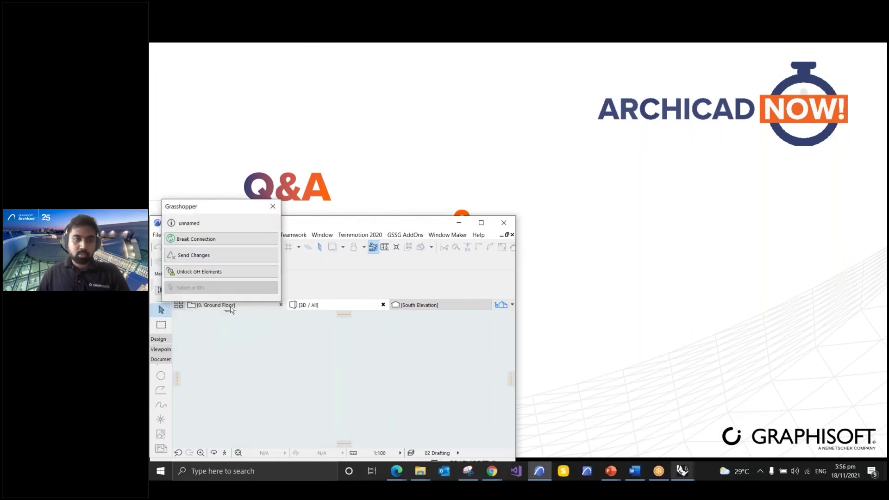
key(alt+Tab)
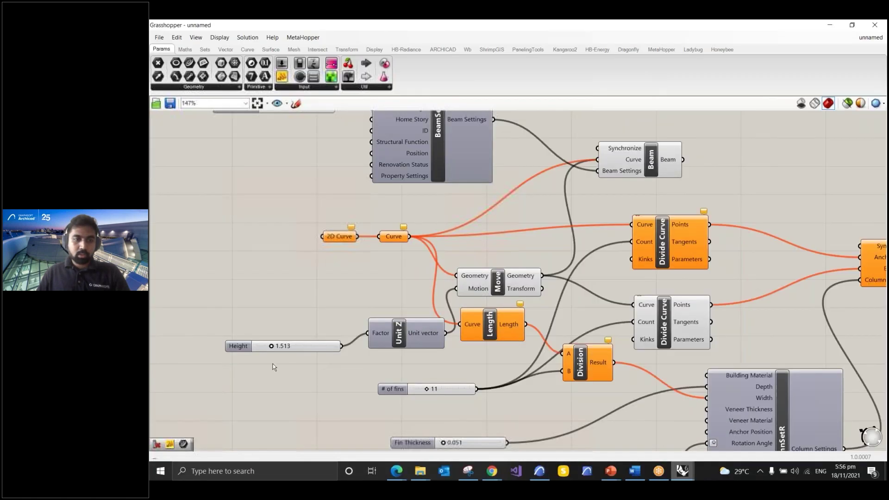
- Set the 2D Curve parameter to one 2D curve picked in Archicad
right_click(345, 237)
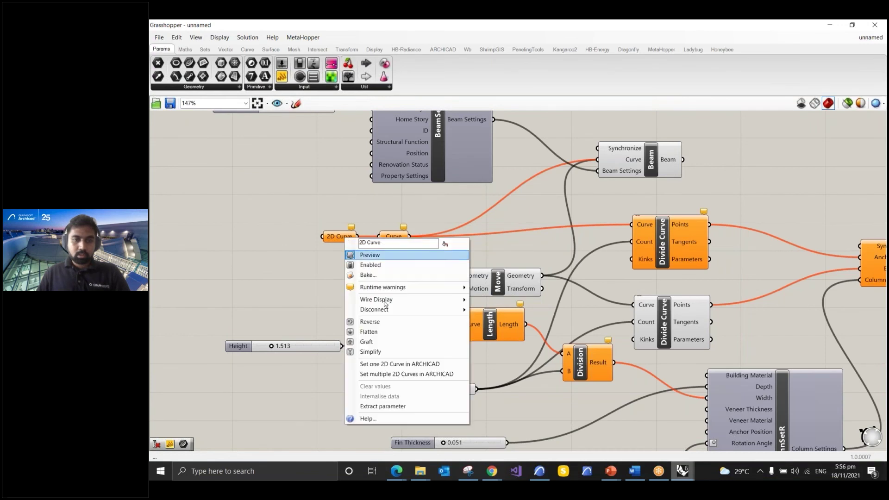
click(400, 365)
click(313, 369)
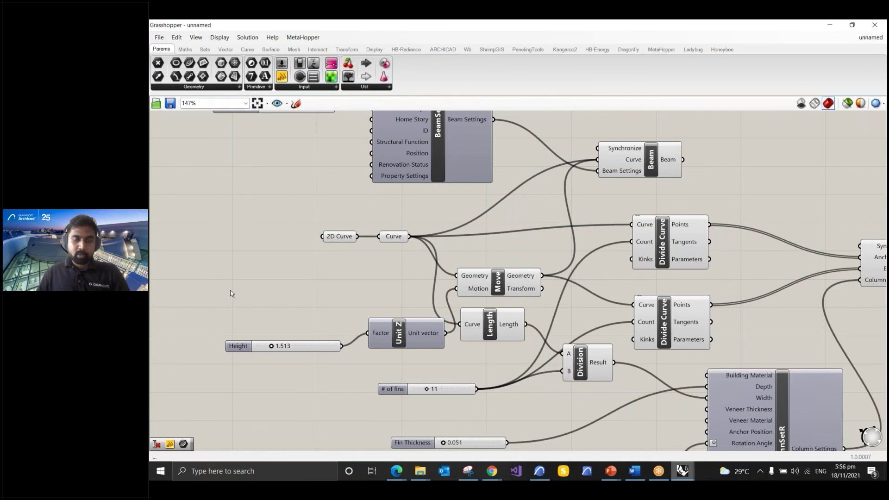
scroll(231, 294, down, 5)
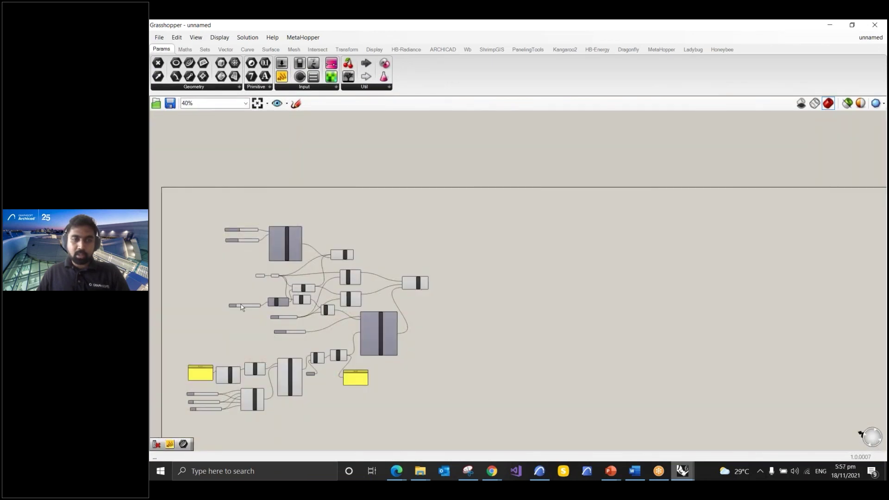
scroll(252, 278, up, 3)
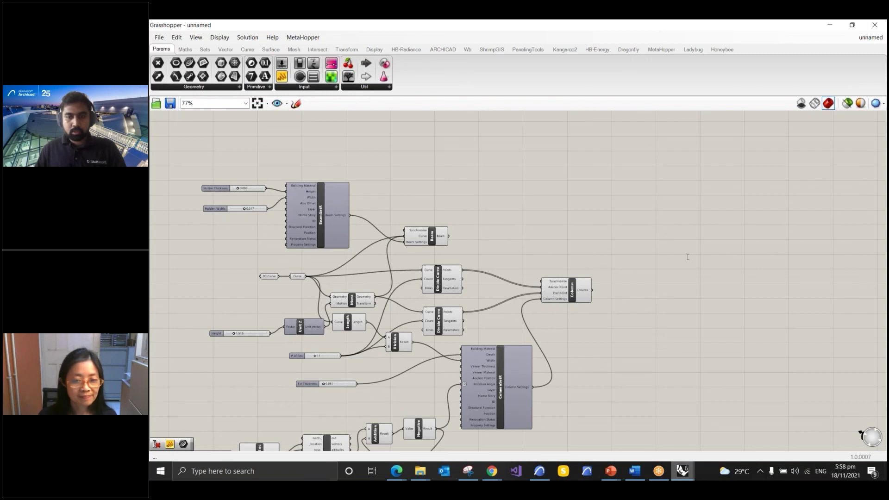
scroll(506, 229, down, 1)
scroll(506, 229, down, 1)
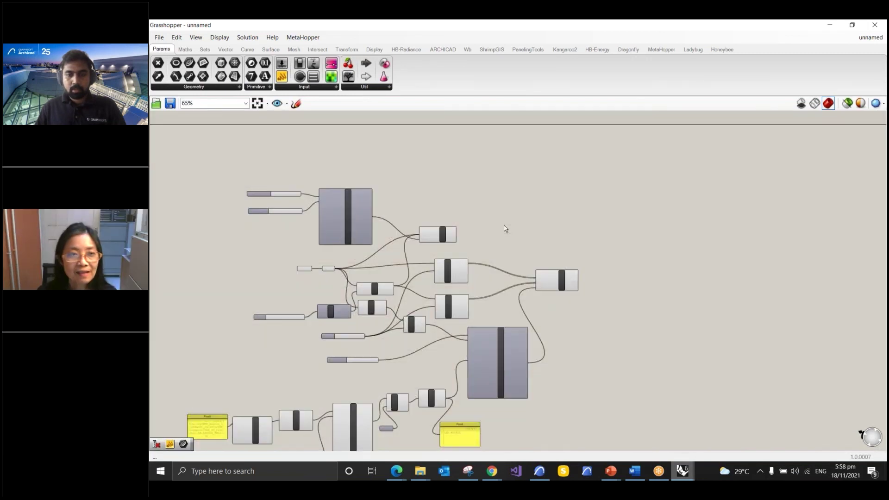